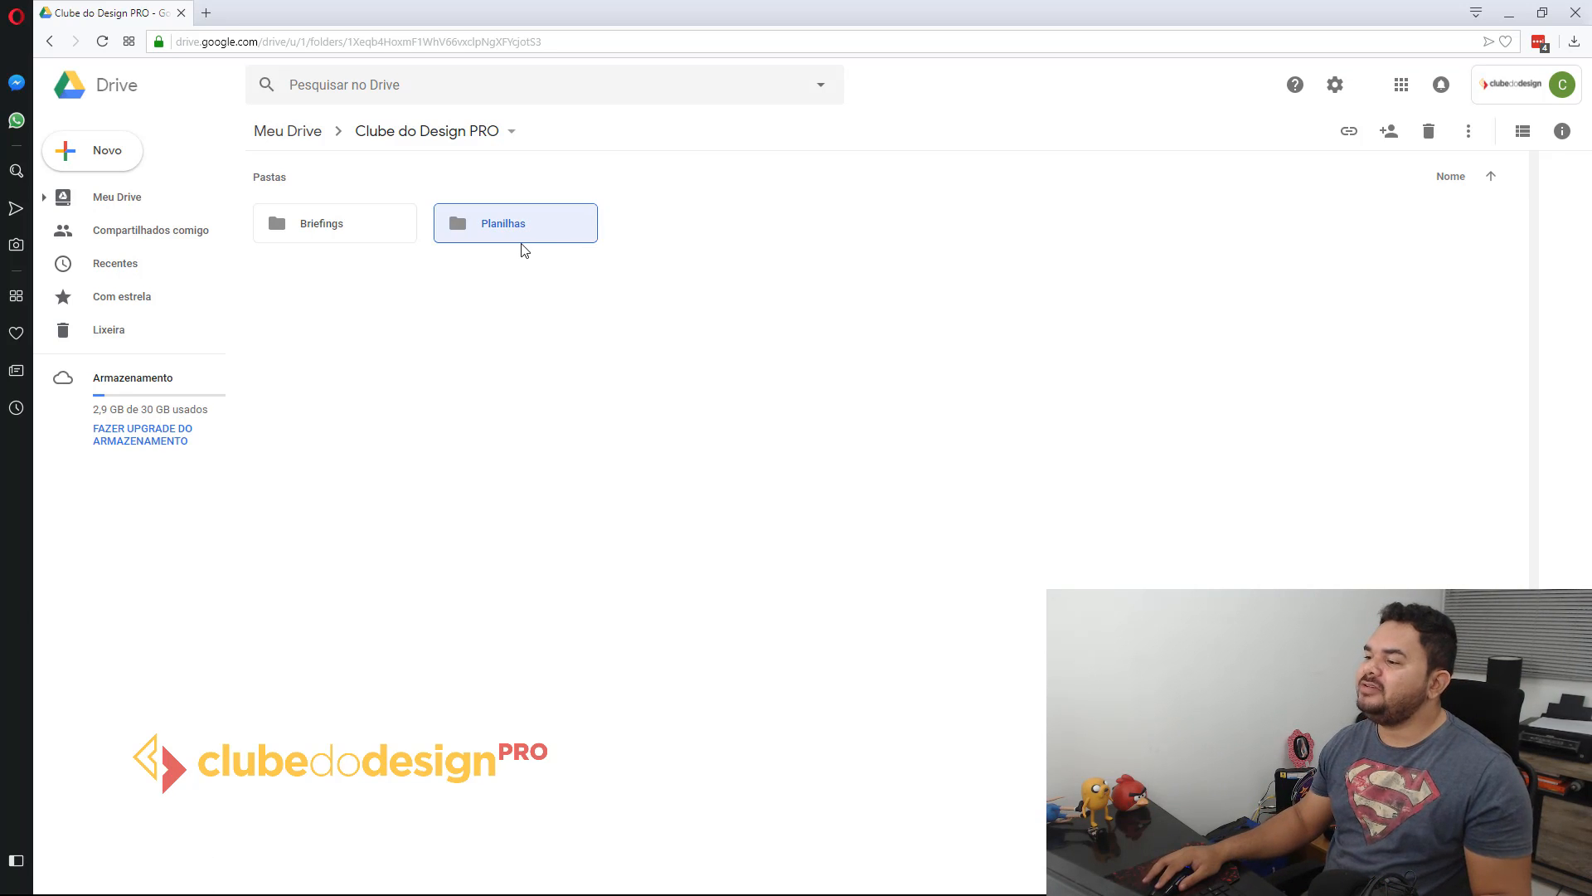
# Step: Open the Planilhas folder inside Clube do Design PRO
pyautogui.doubleClick(514, 220)
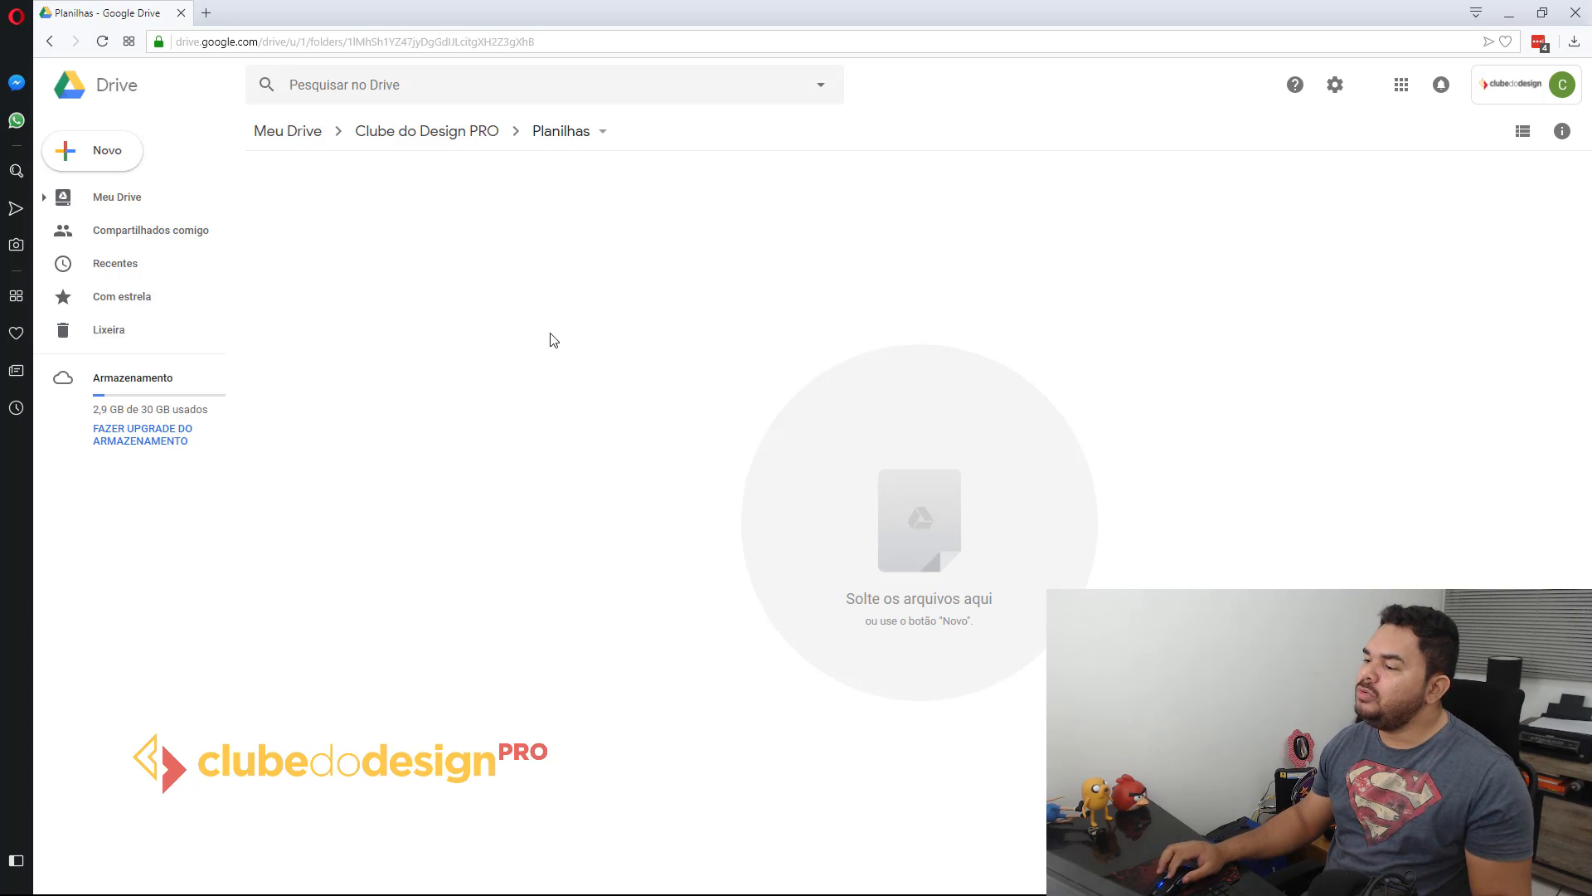
pyautogui.rightClick(531, 300)
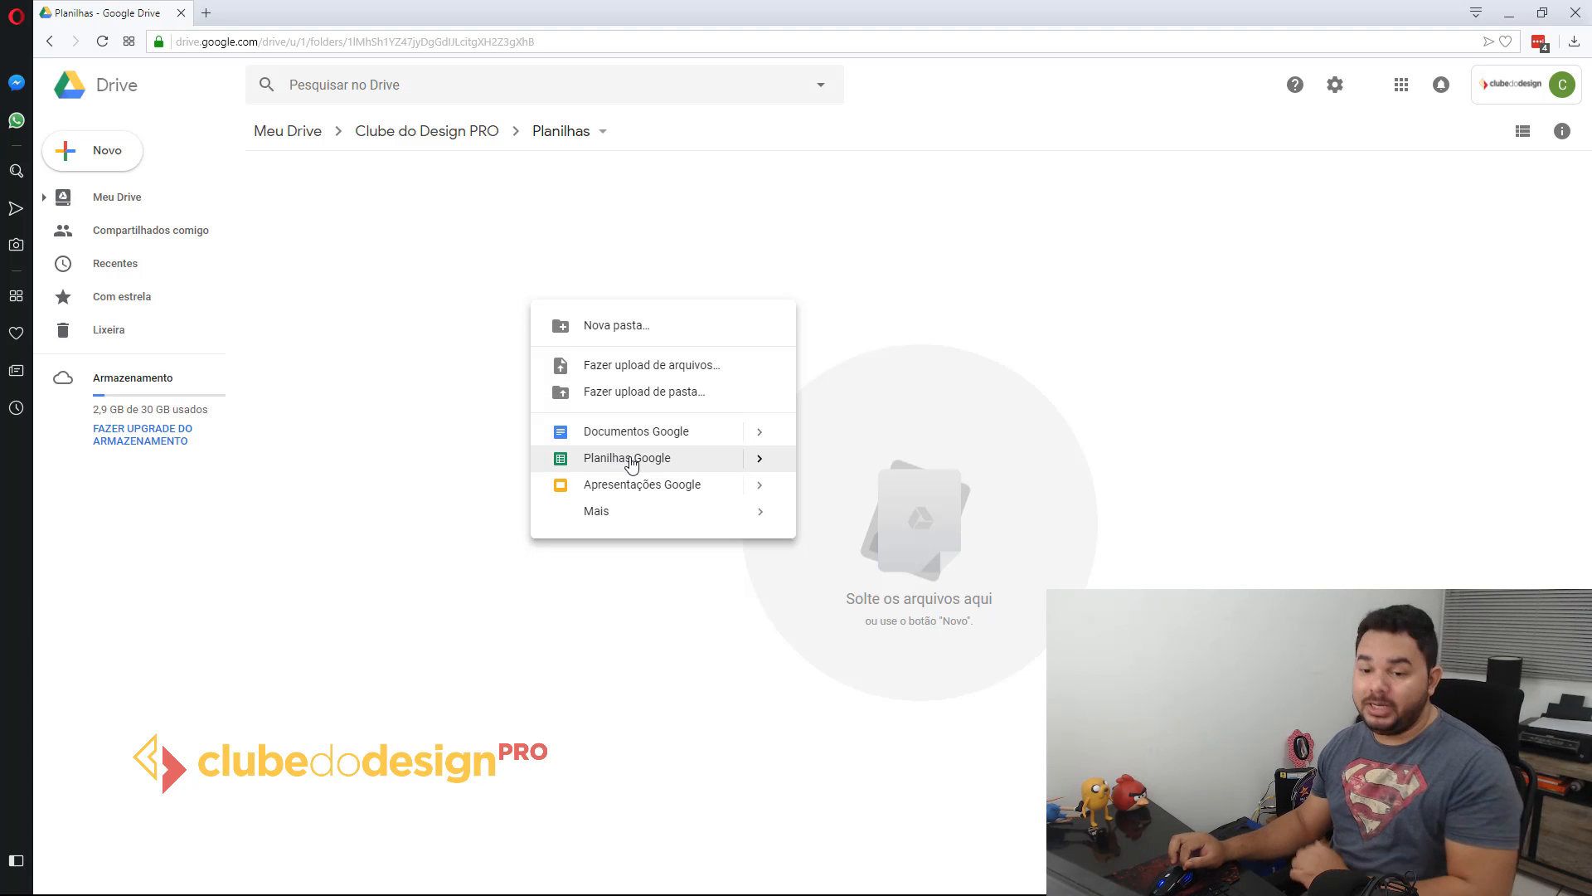
pyautogui.moveTo(723, 471)
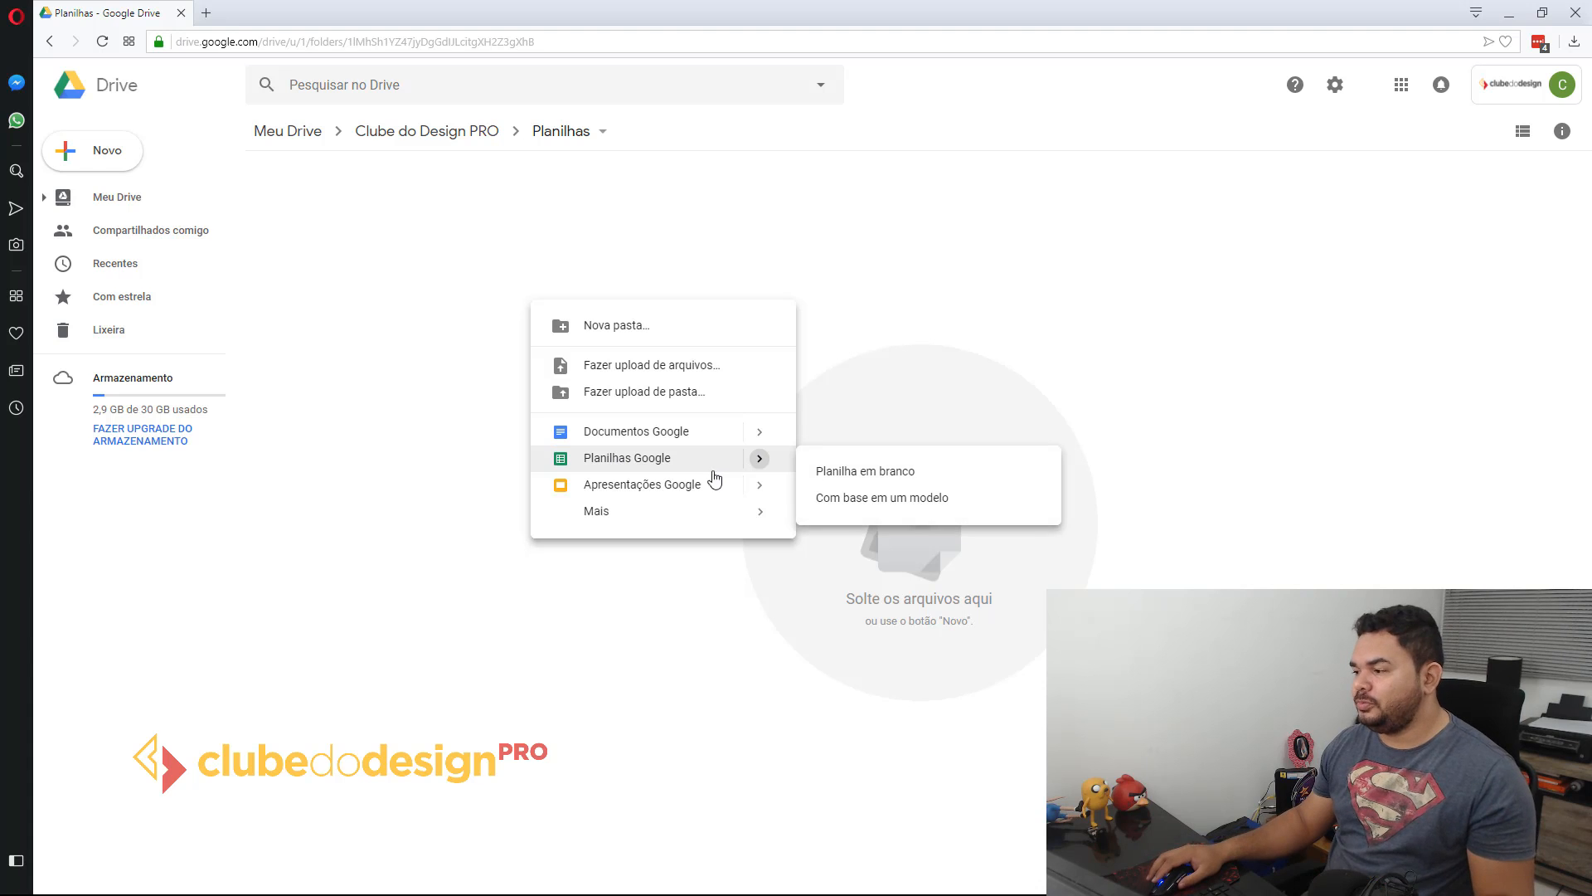
pyautogui.click(331, 337)
pyautogui.click(105, 152)
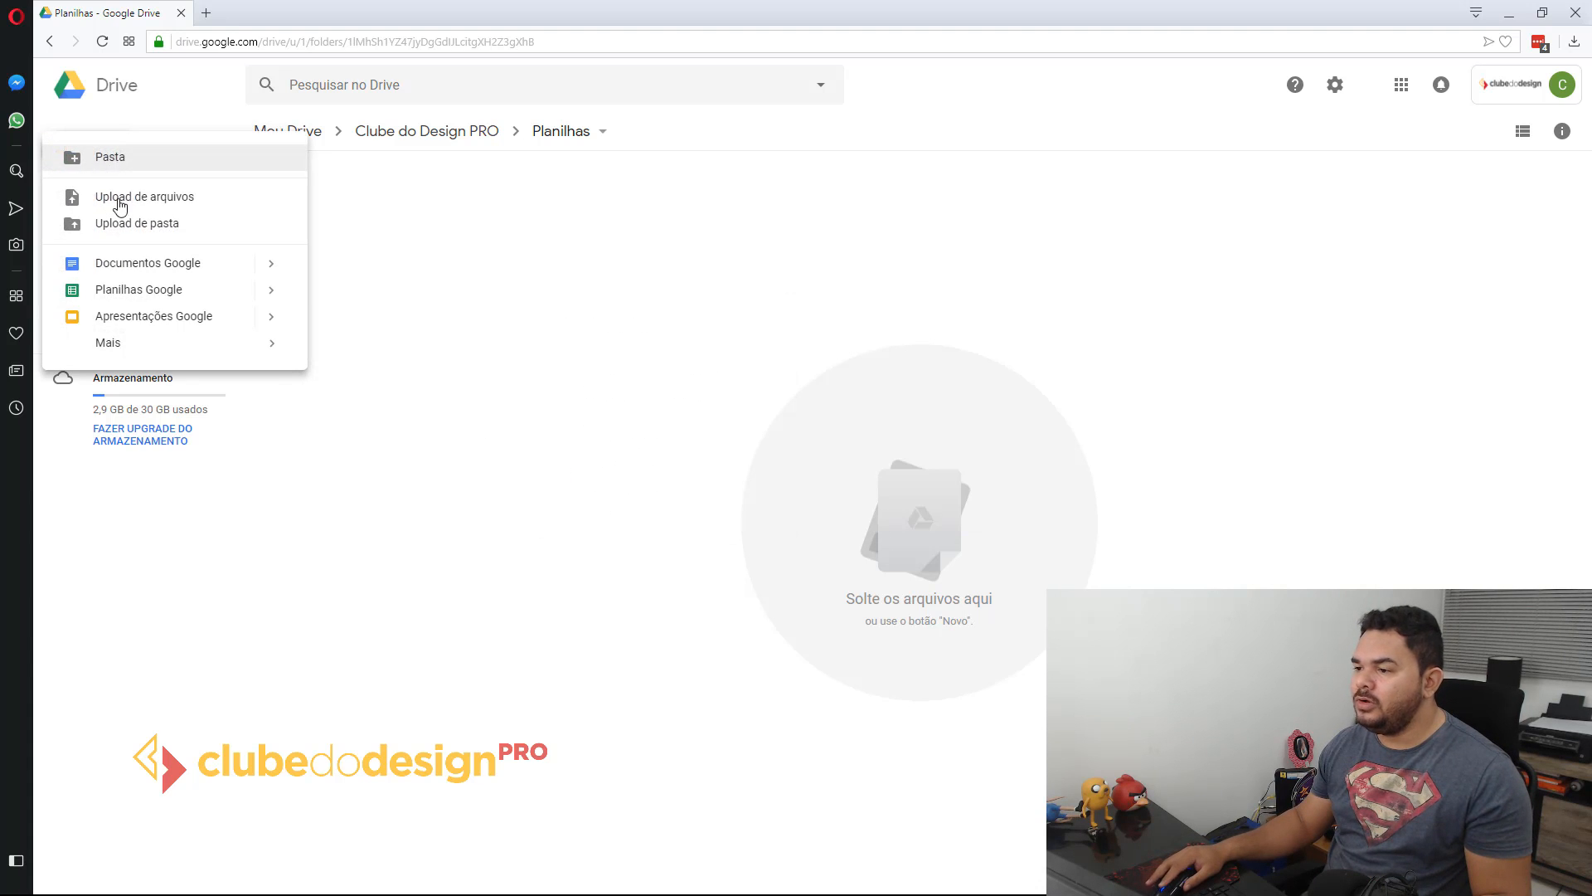
pyautogui.moveTo(271, 289)
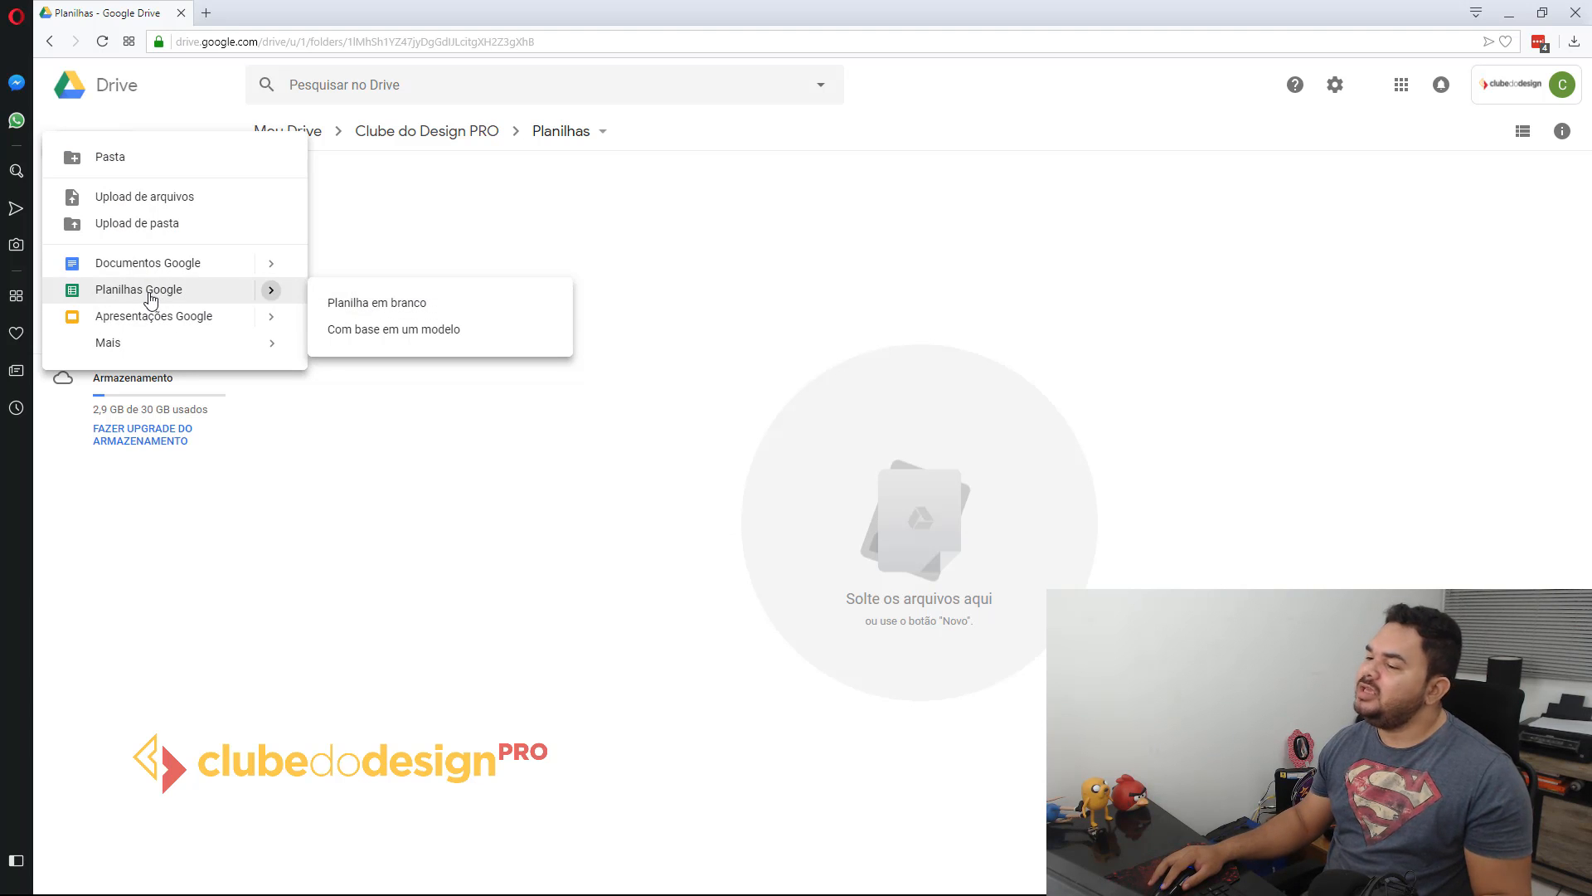
pyautogui.click(462, 298)
# Step: Create a new blank Google Sheets spreadsheet in the Planilhas folder
pyautogui.rightClick(466, 295)
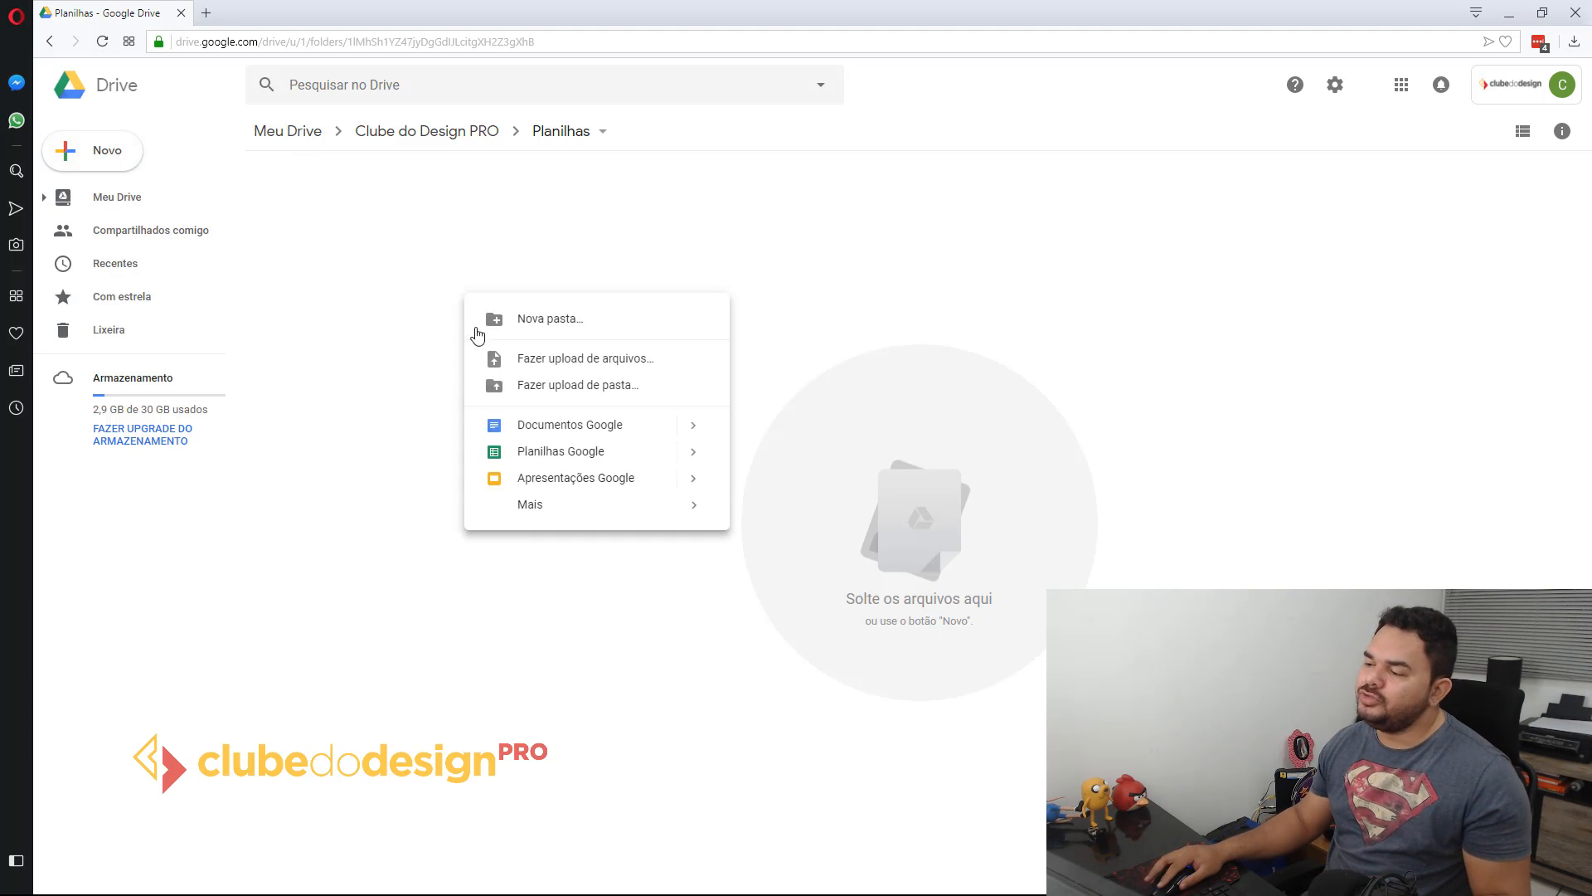
pyautogui.click(530, 452)
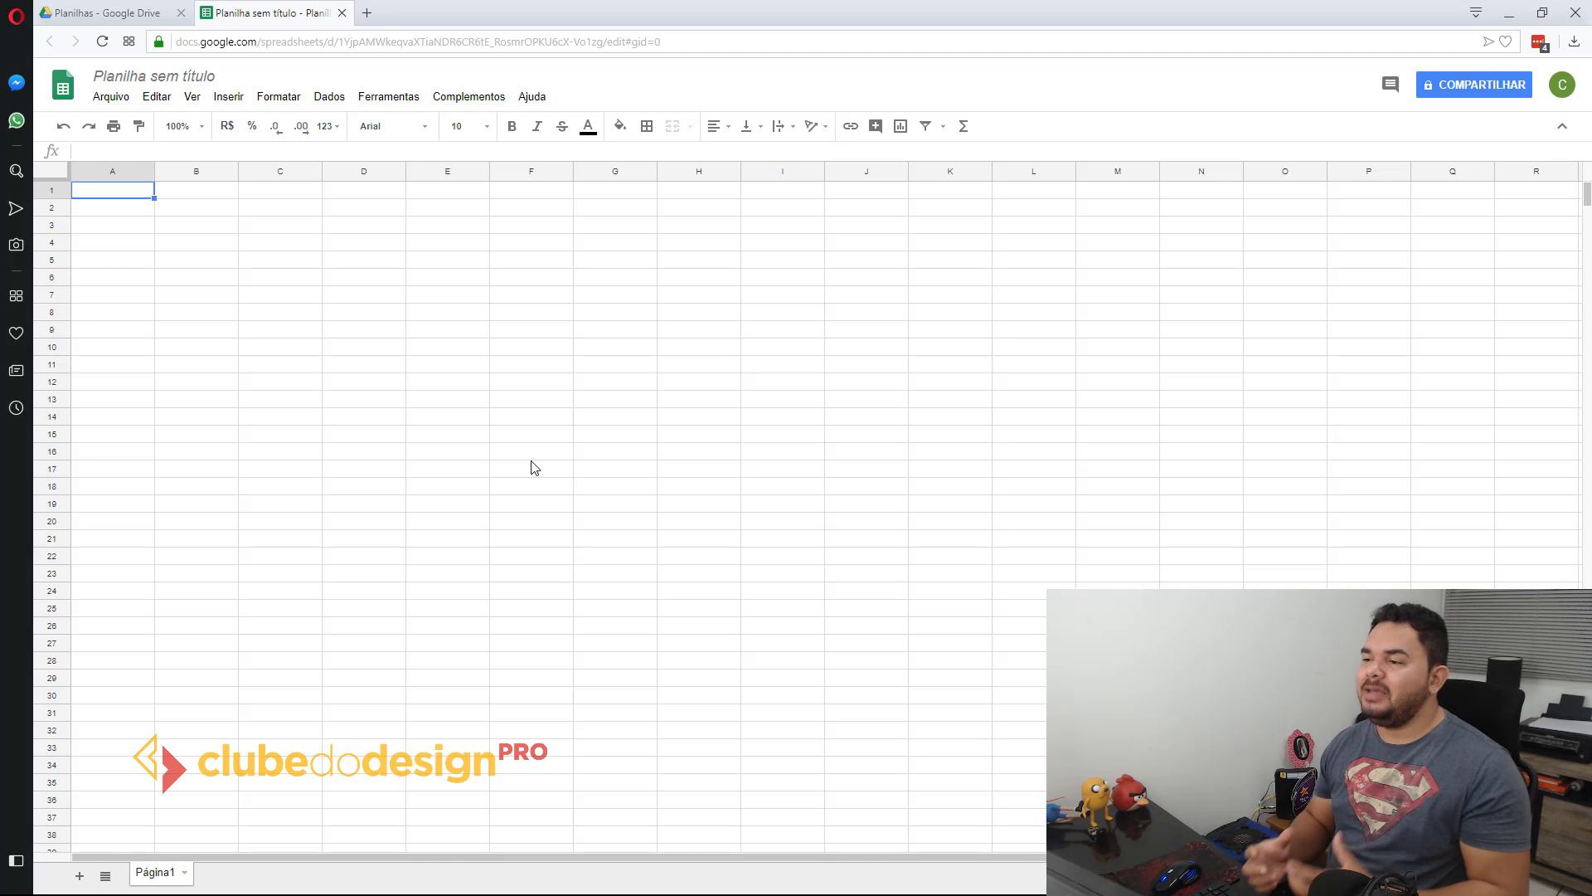
pyautogui.click(218, 206)
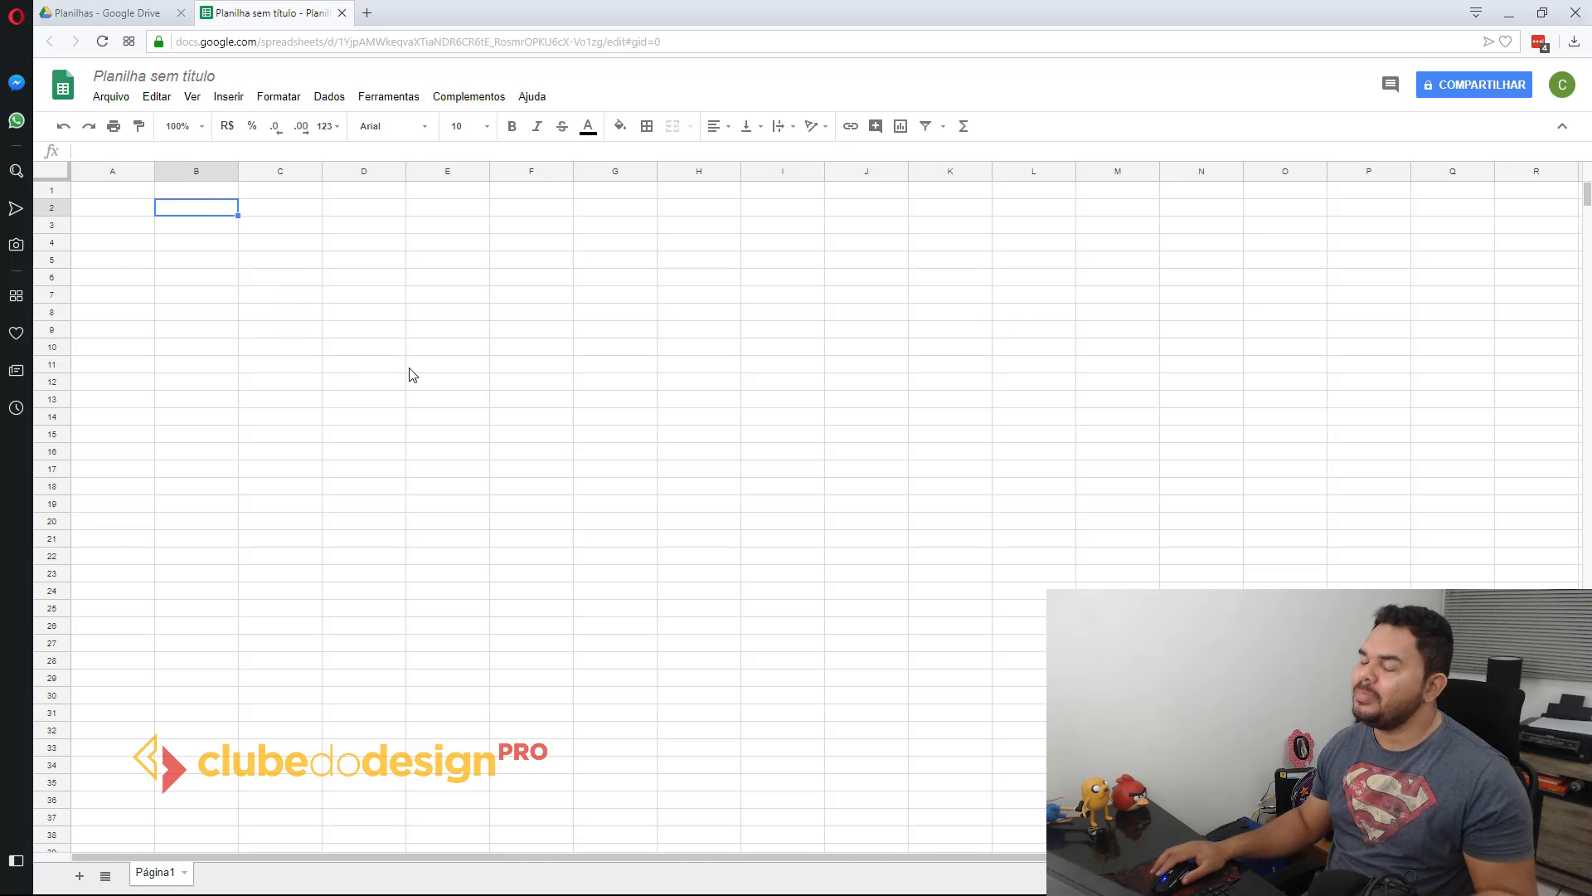
pyautogui.click(136, 14)
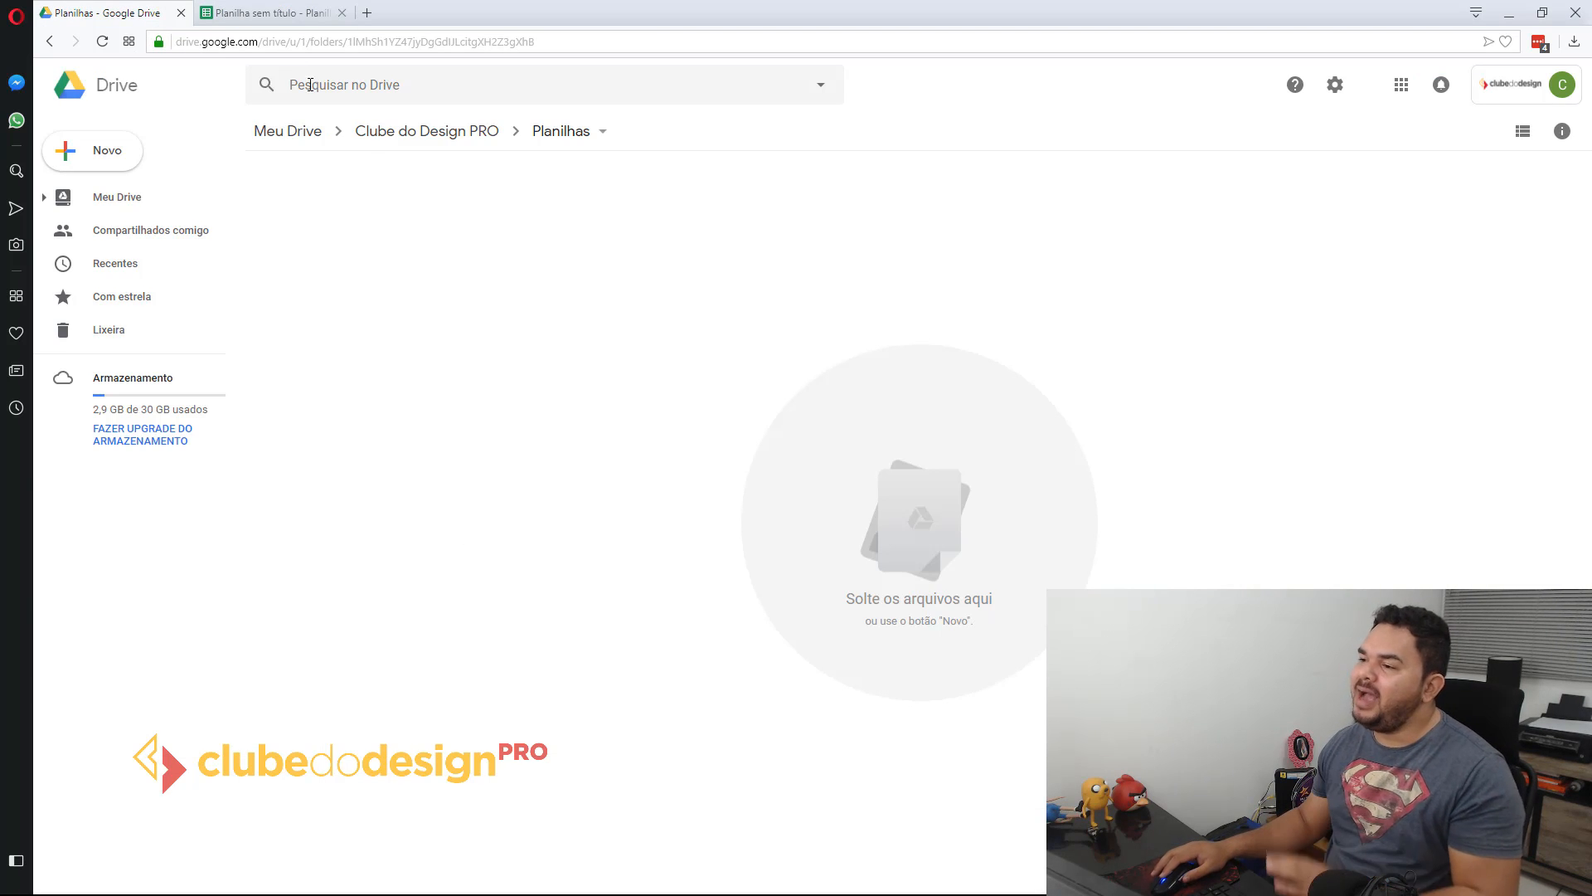
pyautogui.click(307, 13)
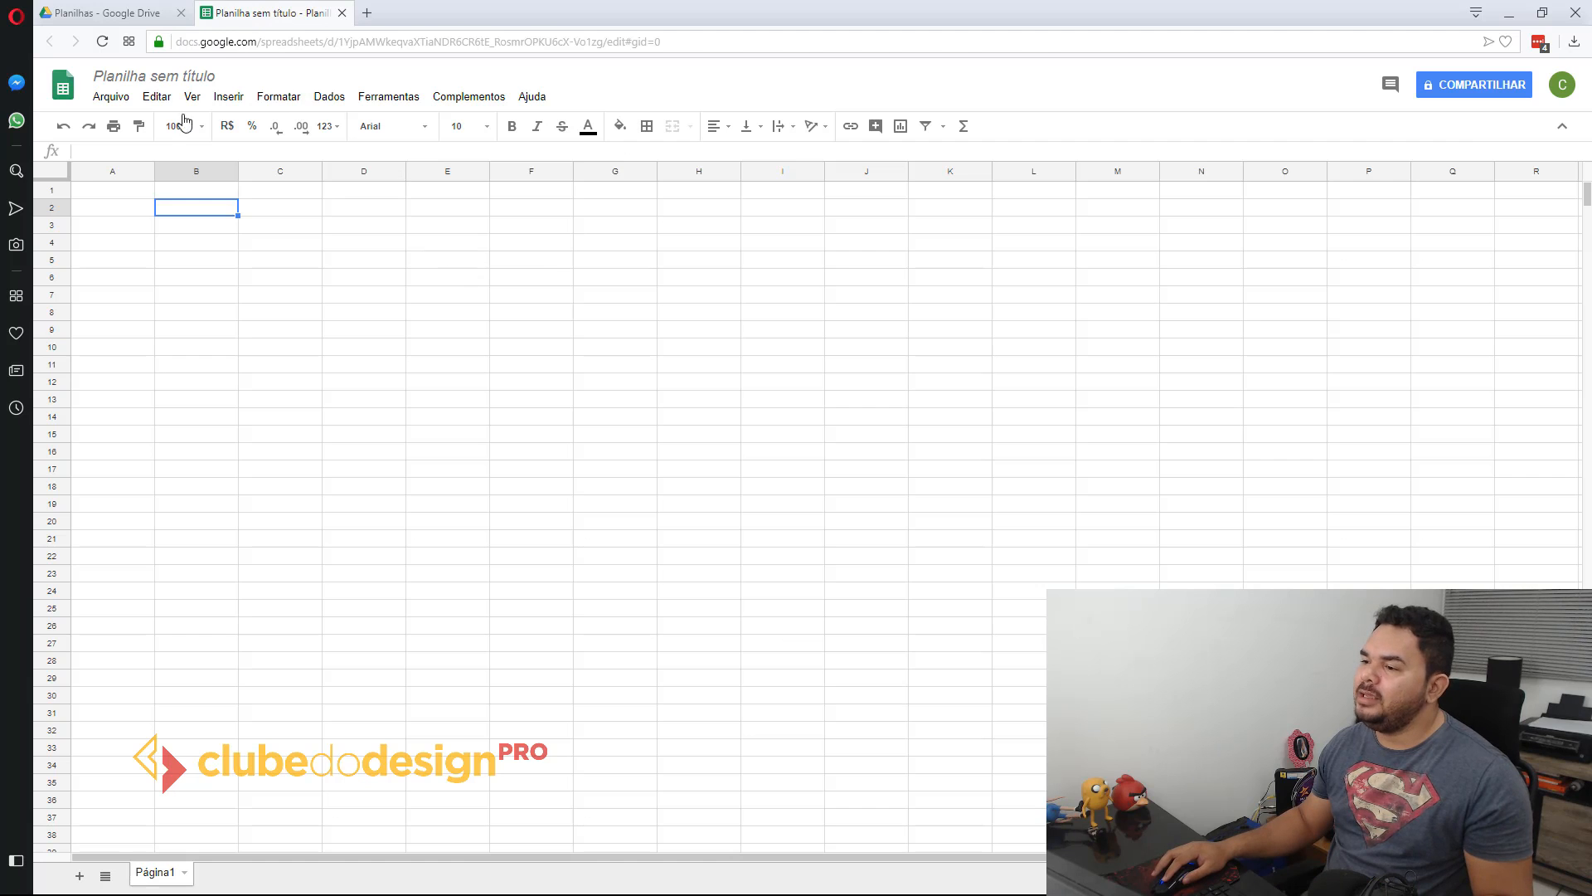
# Step: Rename the untitled spreadsheet as "Cálculo de custo de trabalho"
pyautogui.click(153, 76)
pyautogui.write('Co')
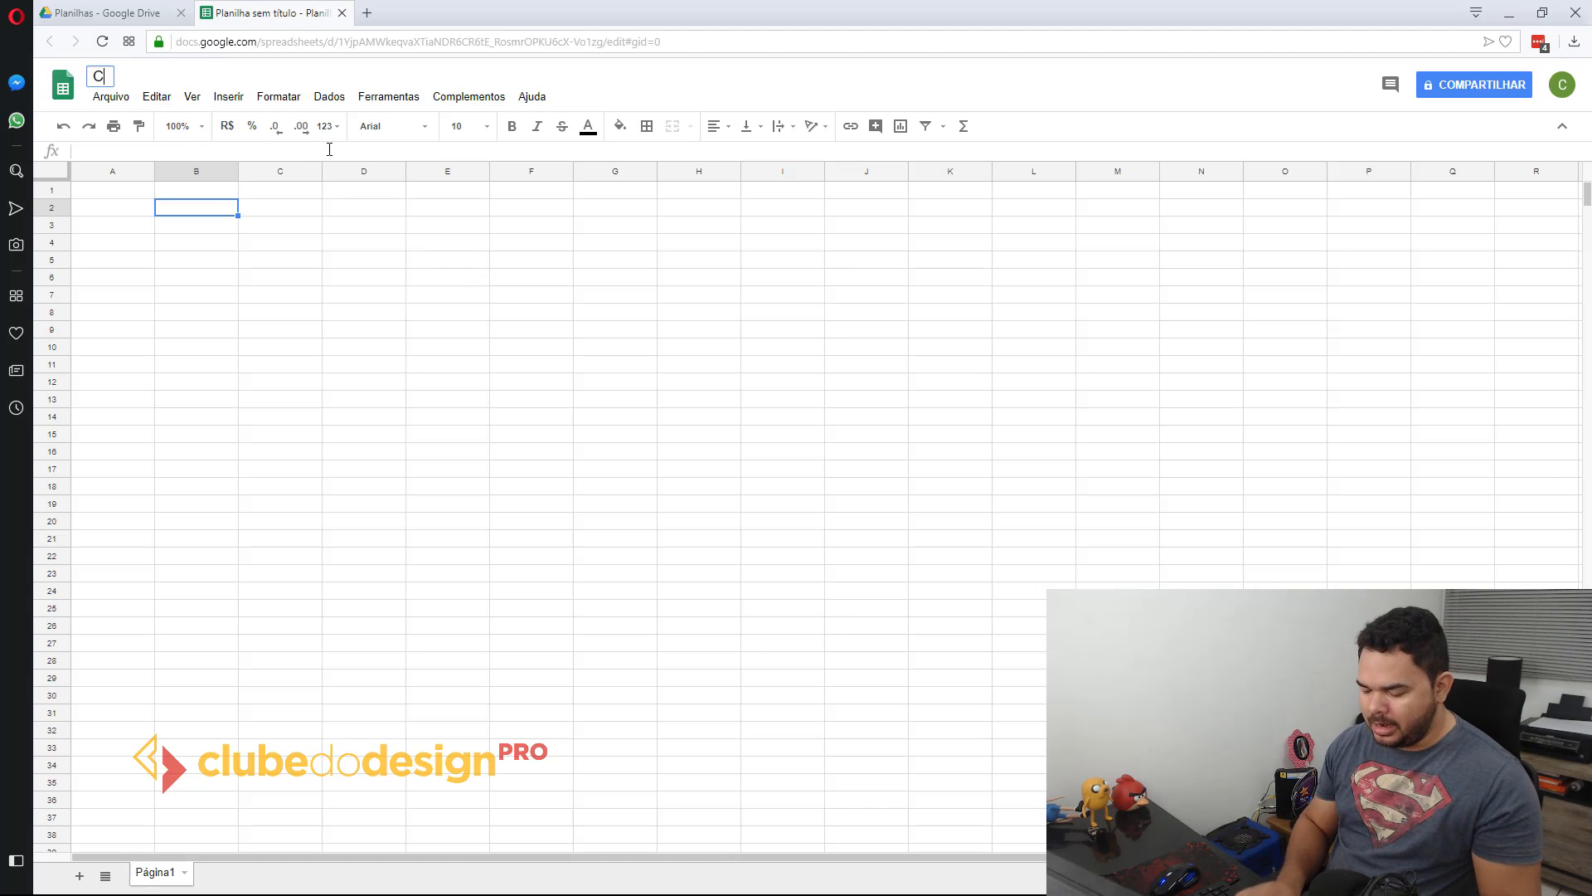
pyautogui.press('BackSpace')
pyautogui.press('BackSpace')
pyautogui.write('C')
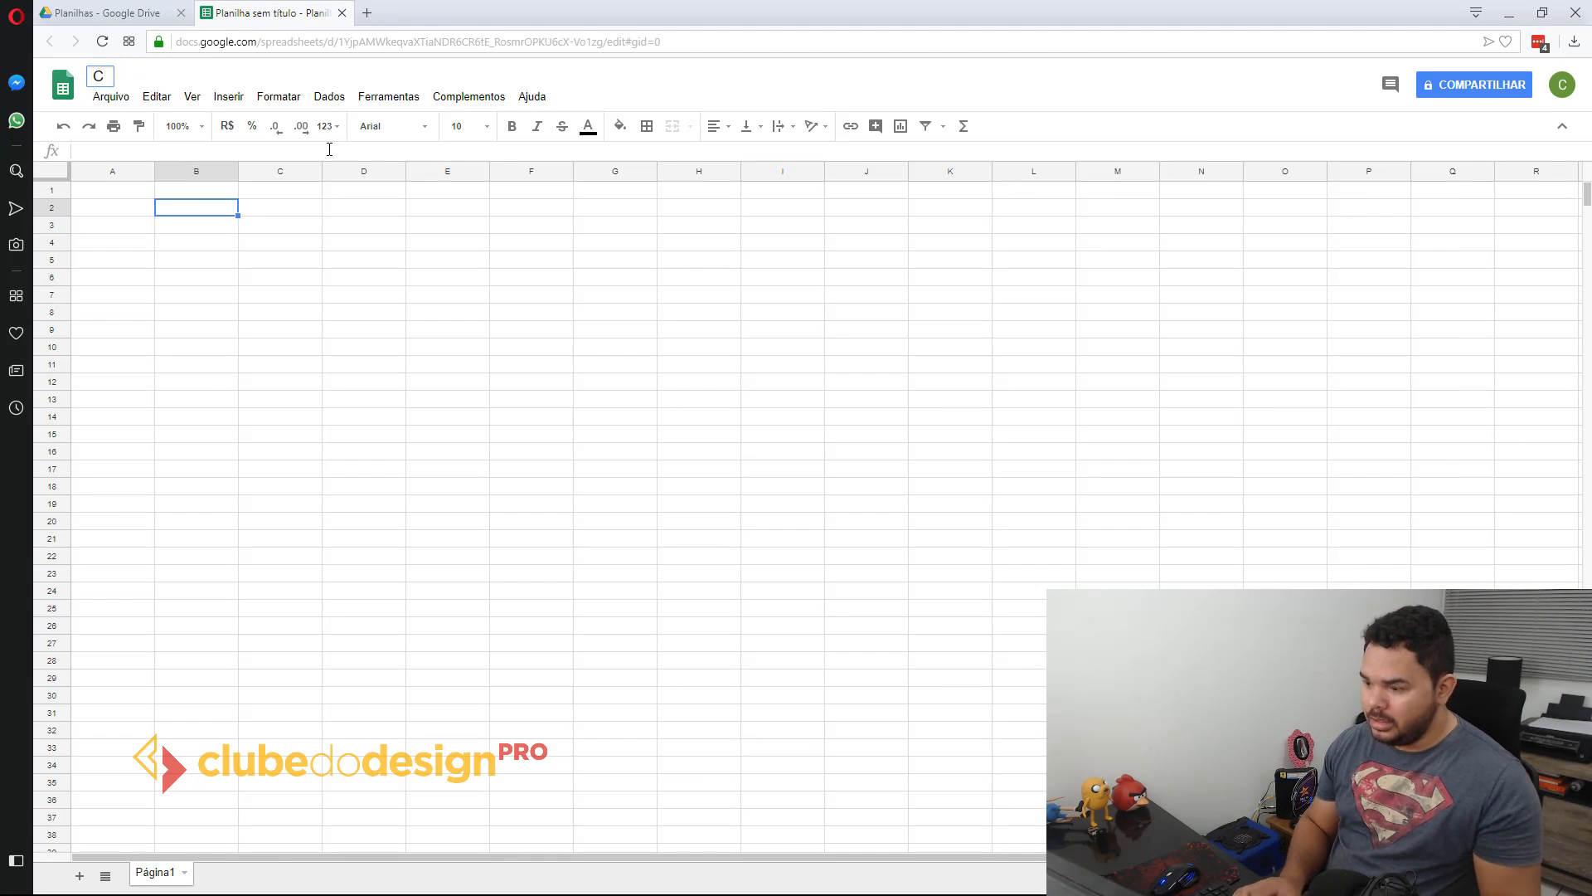
pyautogui.write('álcul')
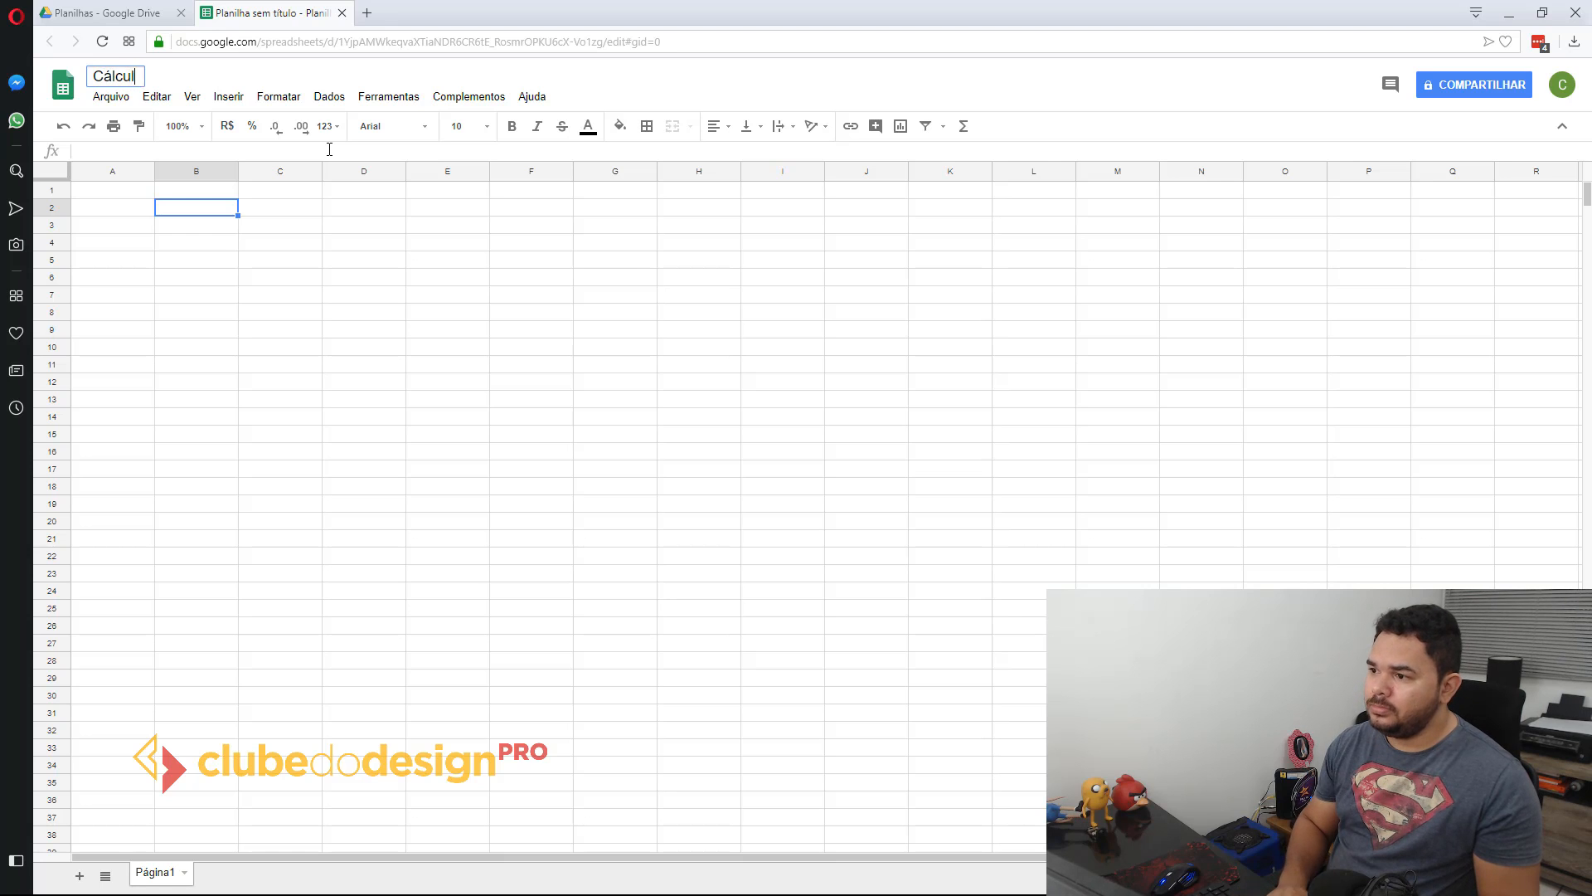
pyautogui.write('o de custo ')
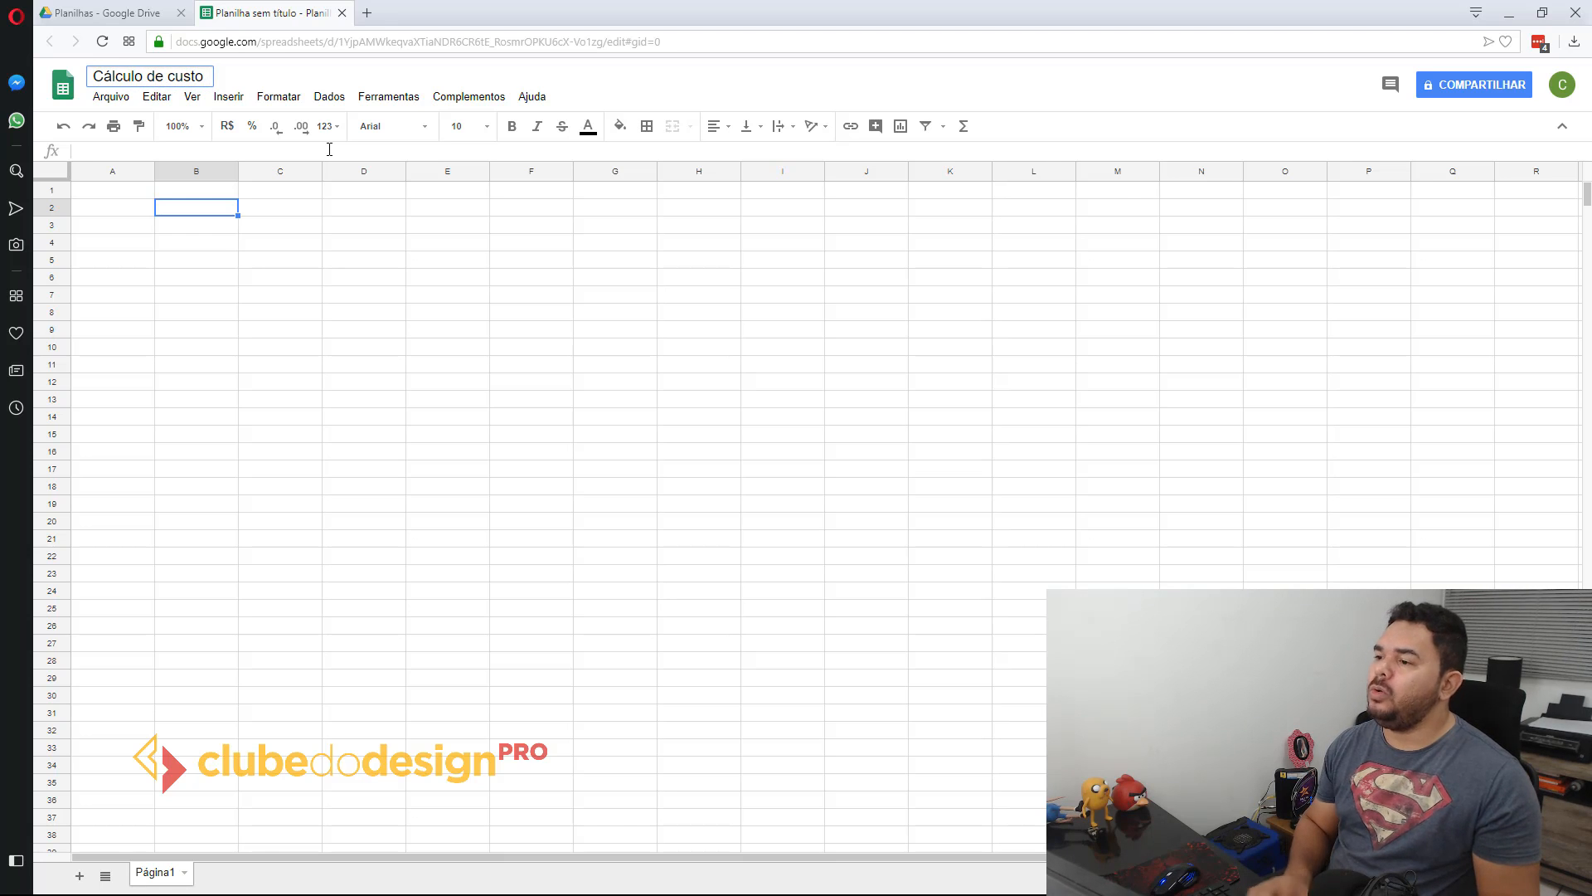
pyautogui.write('e')
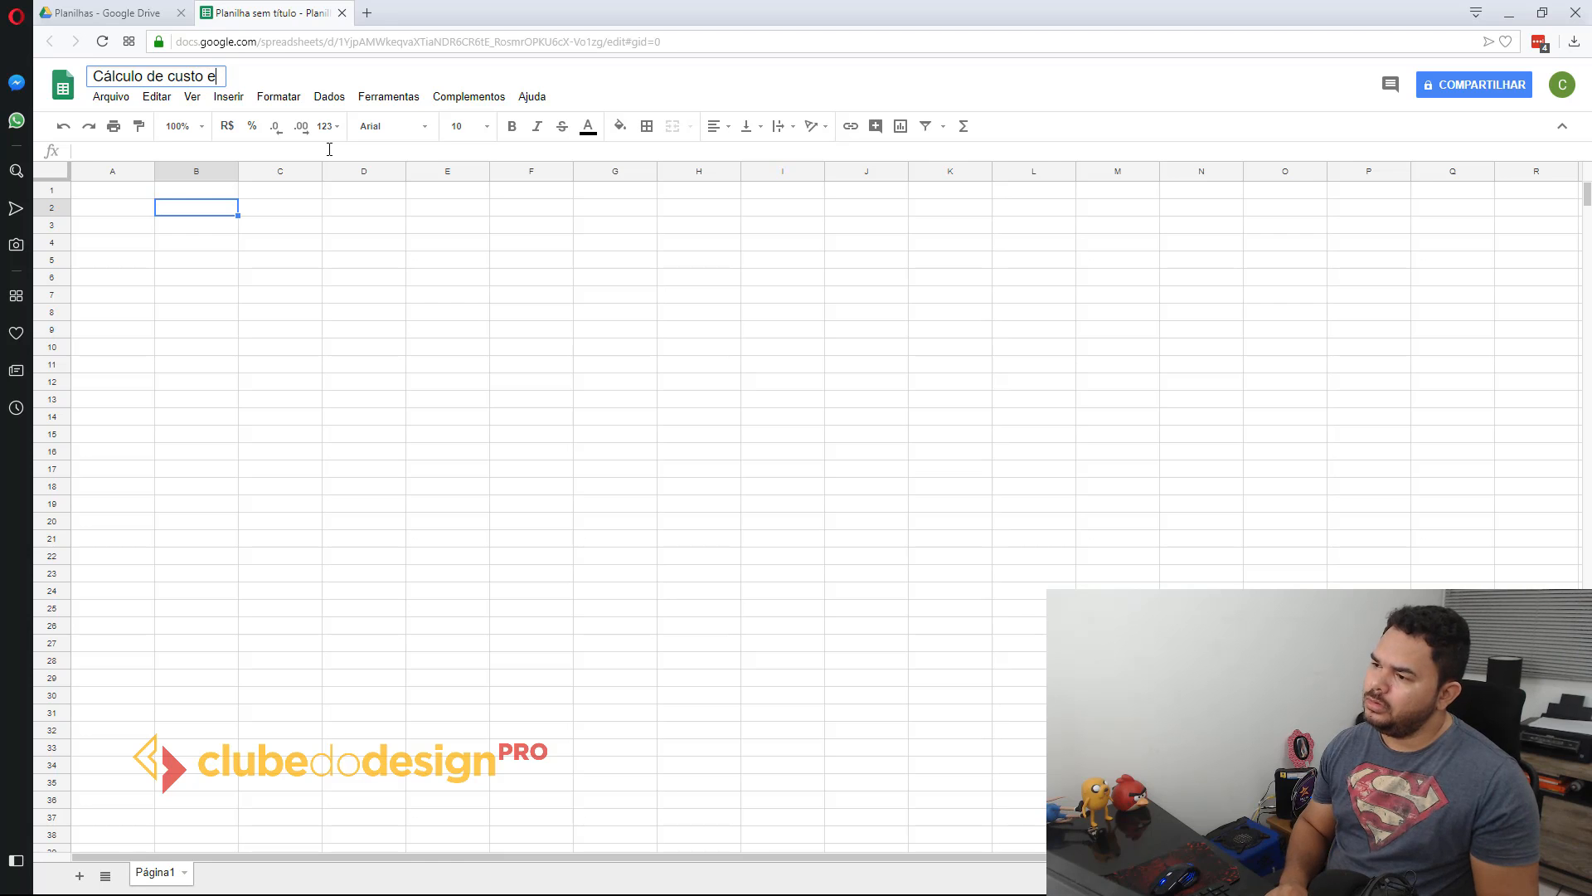
pyautogui.press('BackSpace')
pyautogui.press('BackSpace')
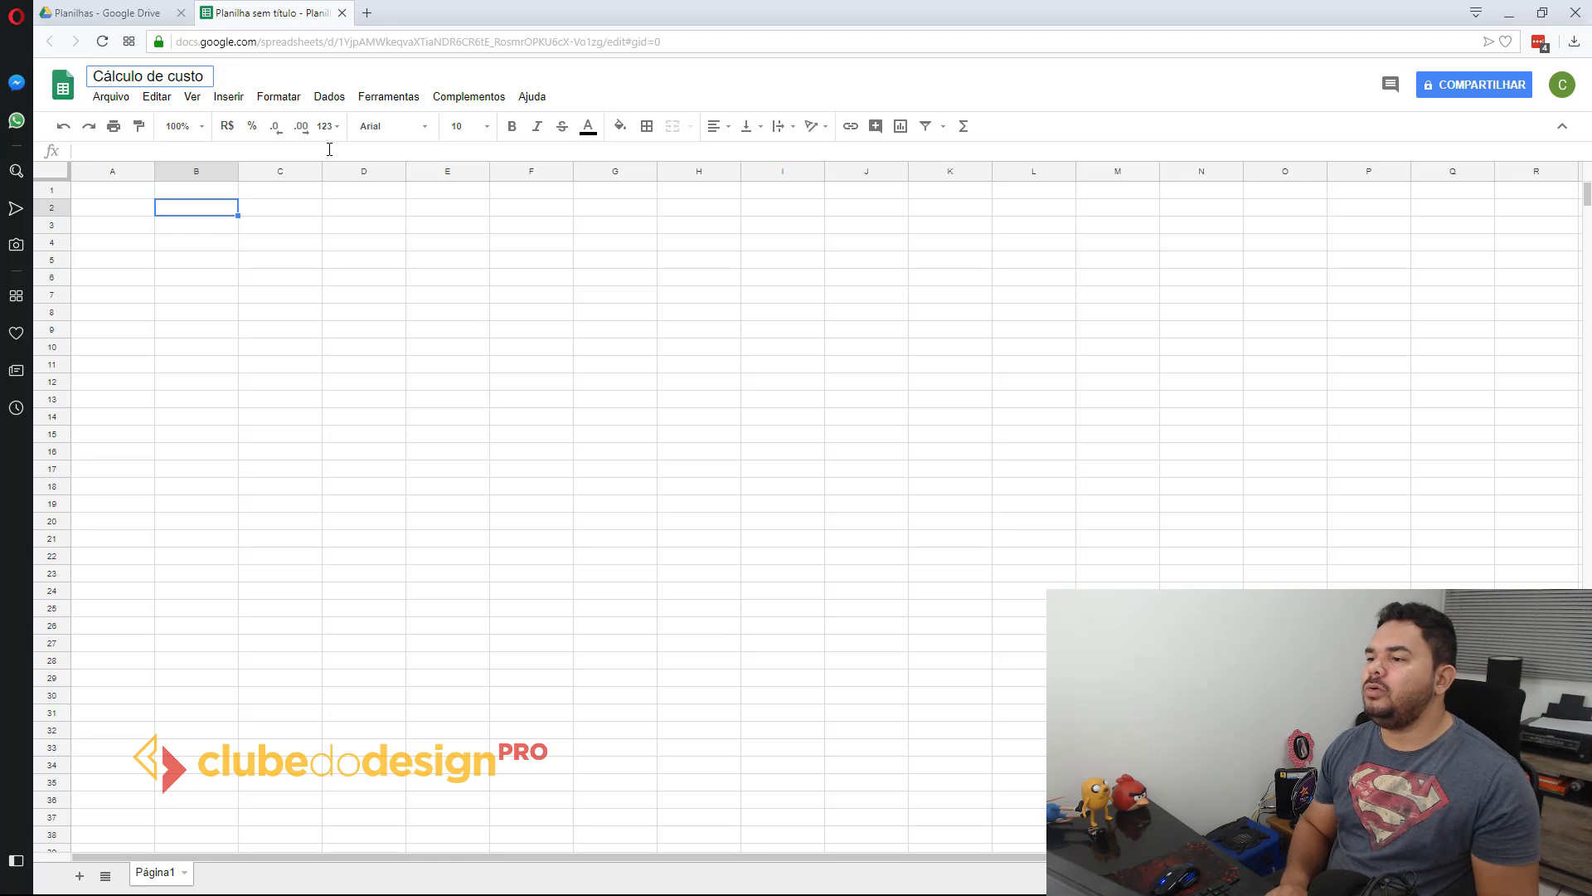
pyautogui.write('de trabalho')
pyautogui.press('Return')
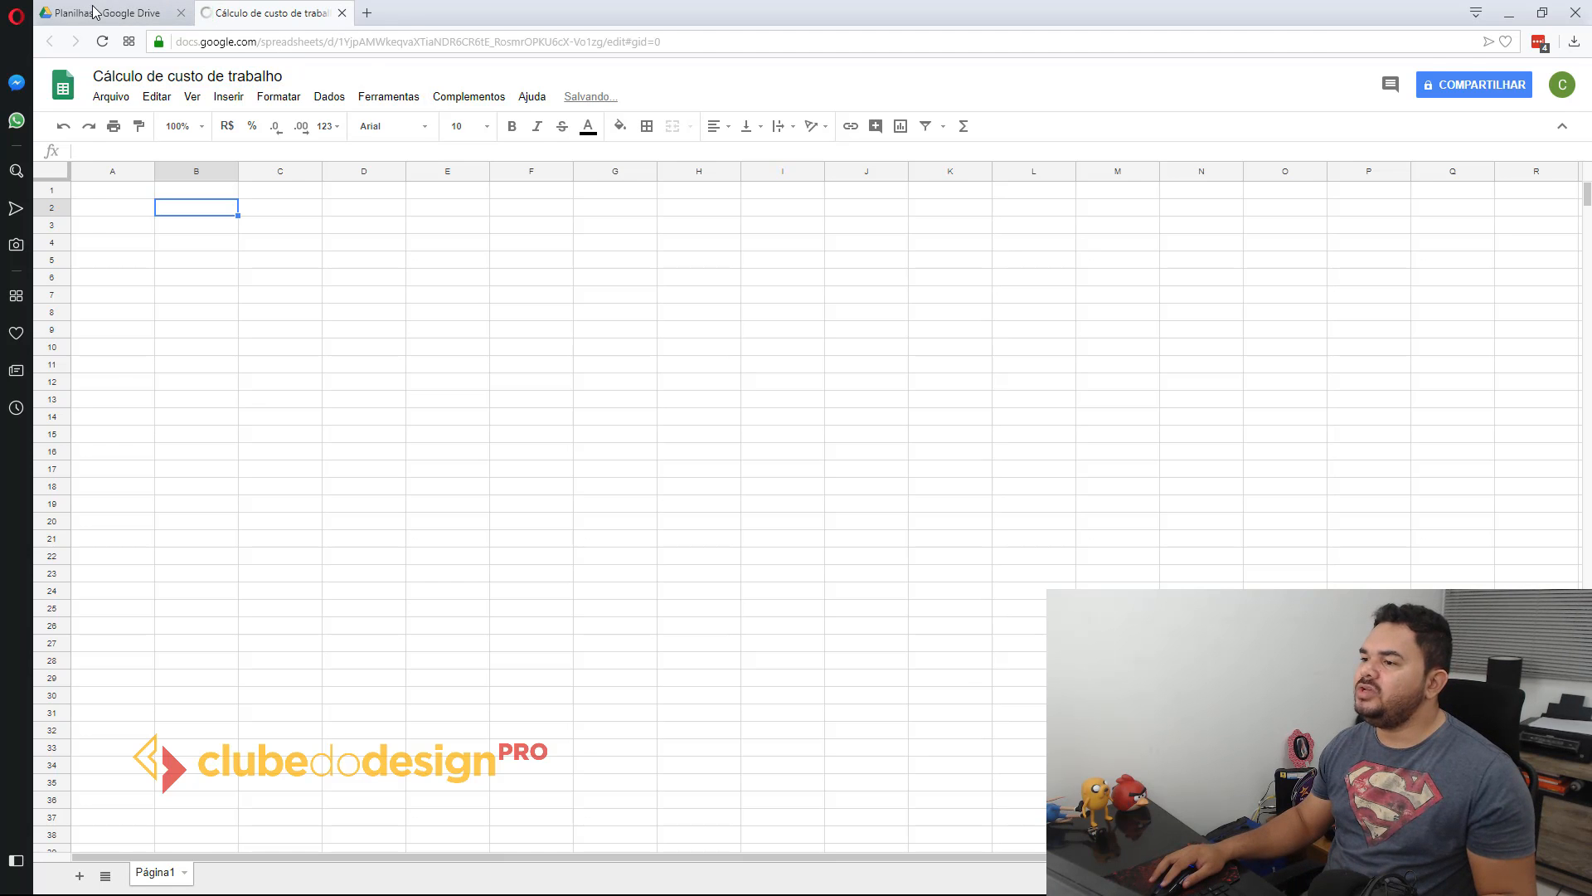
# Step: Switch the Planilhas folder in Drive to list view and return to the "Cálculo de custo de trabalho" spreadsheet
pyautogui.click(93, 14)
pyautogui.rightClick(481, 290)
pyautogui.click(415, 249)
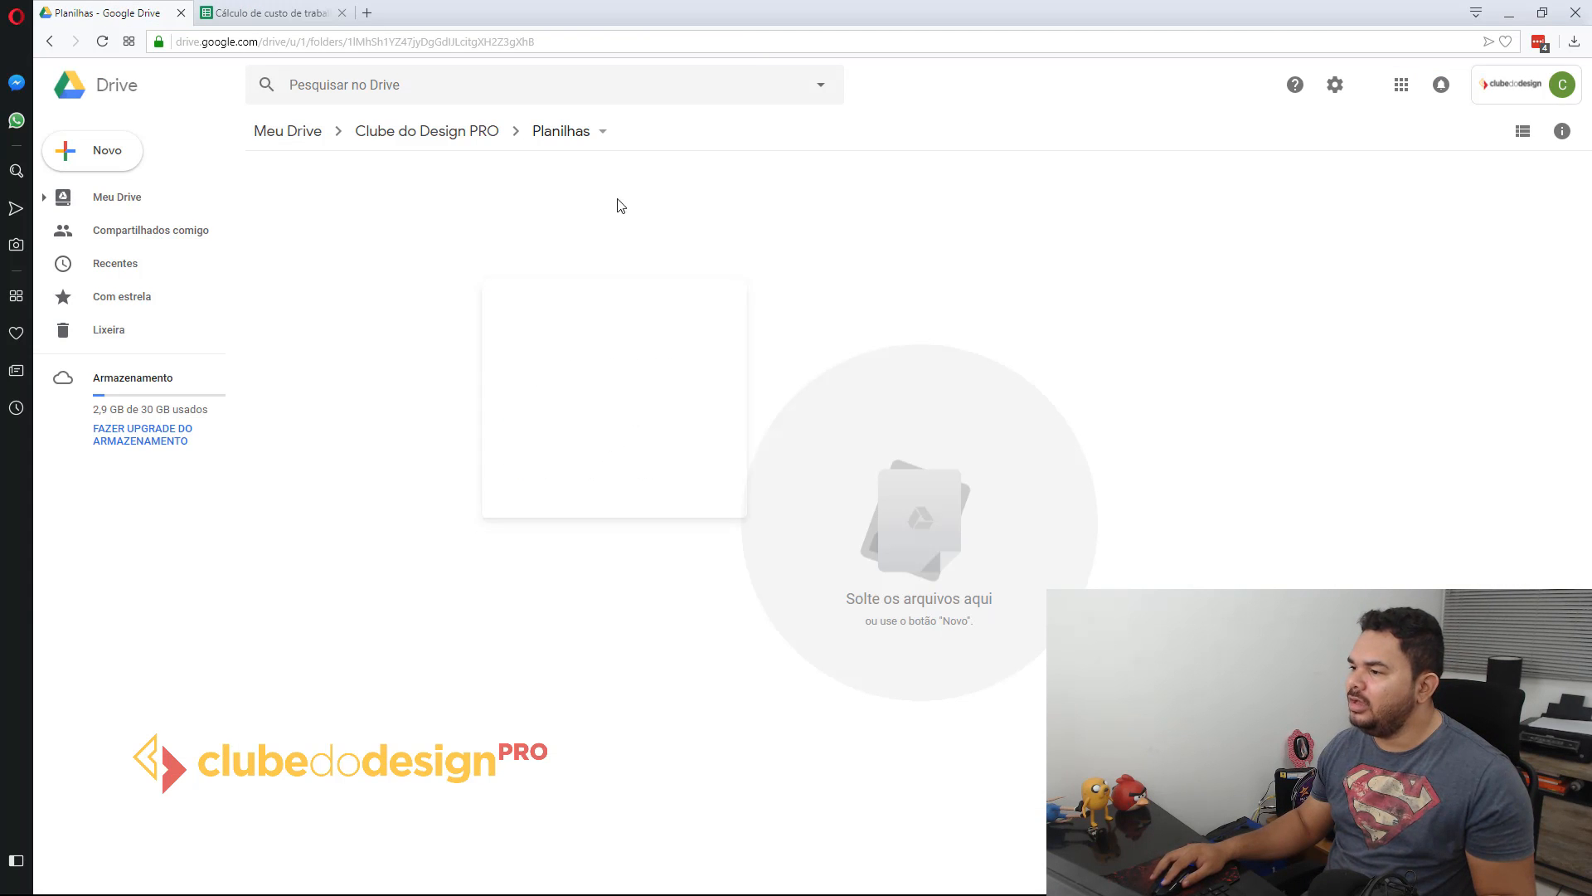
pyautogui.click(270, 13)
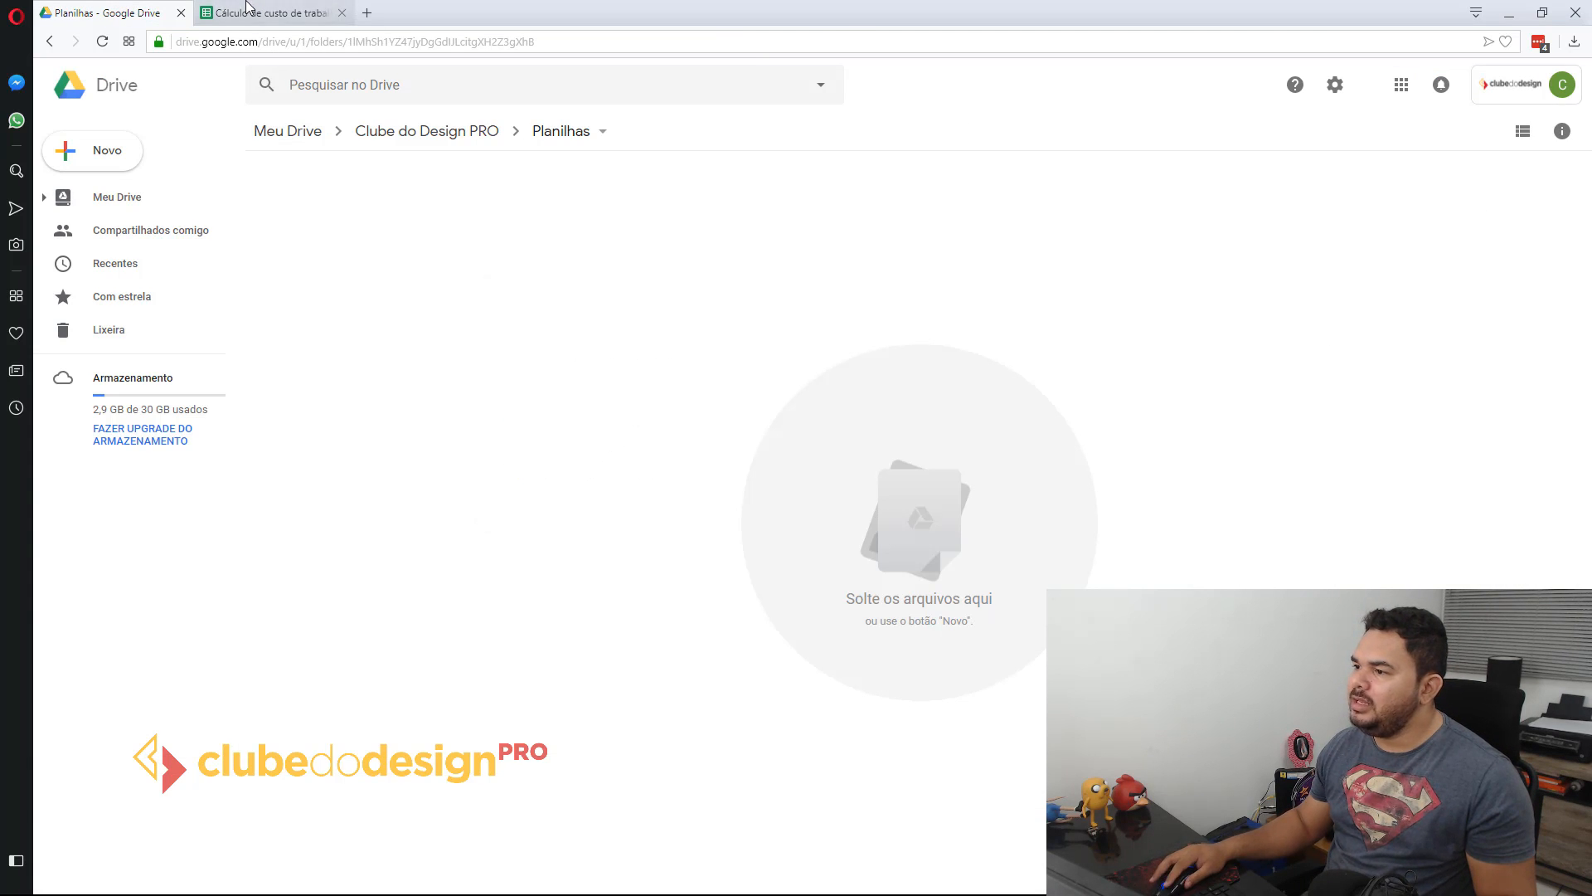
pyautogui.click(93, 13)
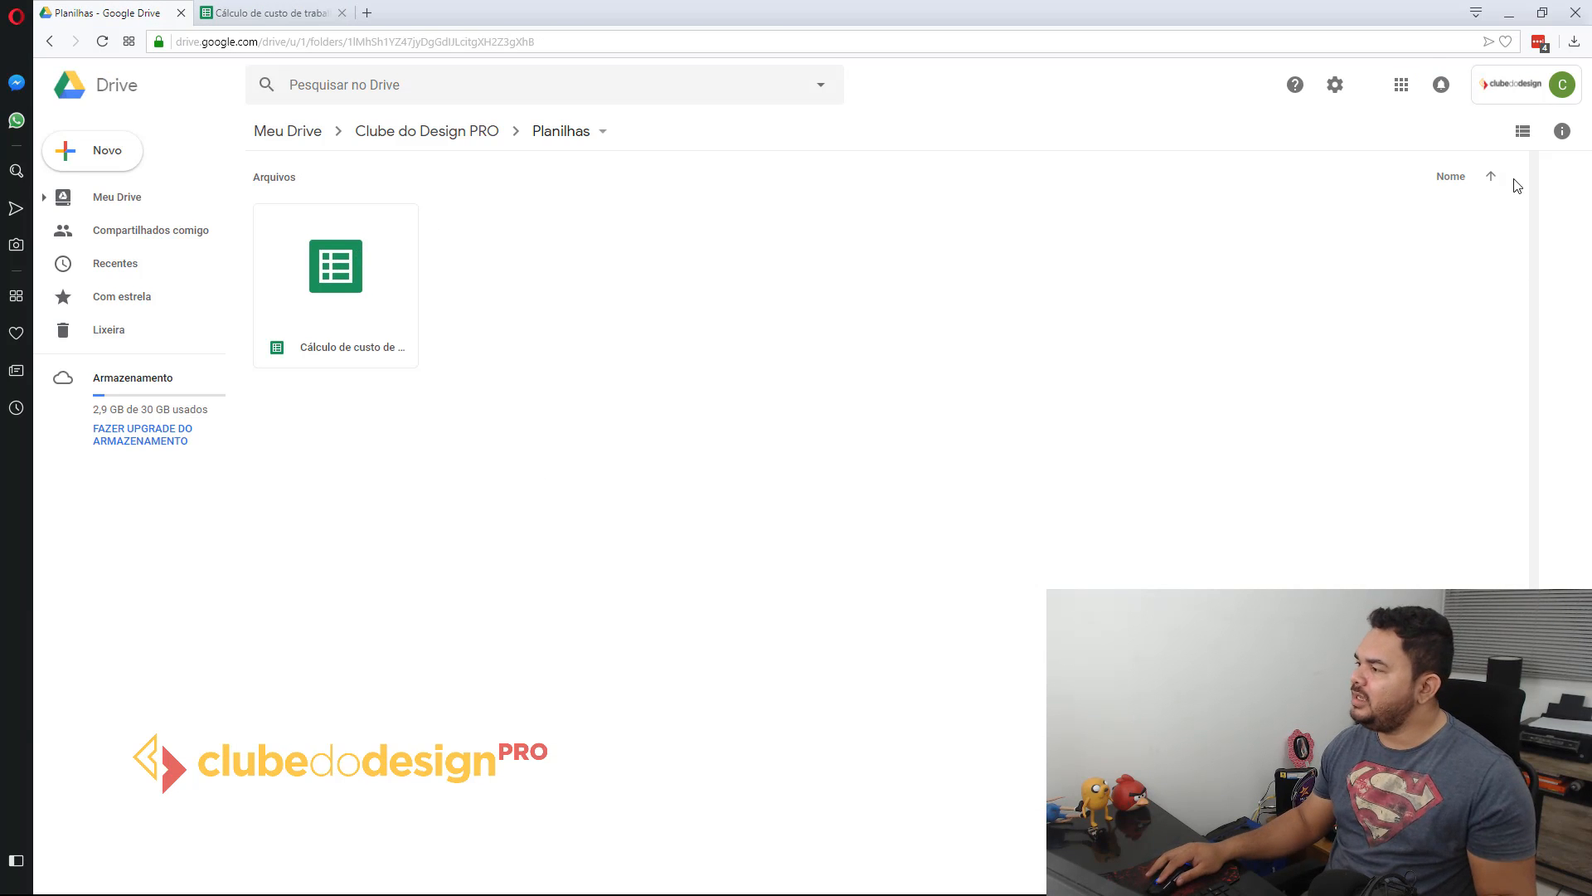
pyautogui.click(1522, 135)
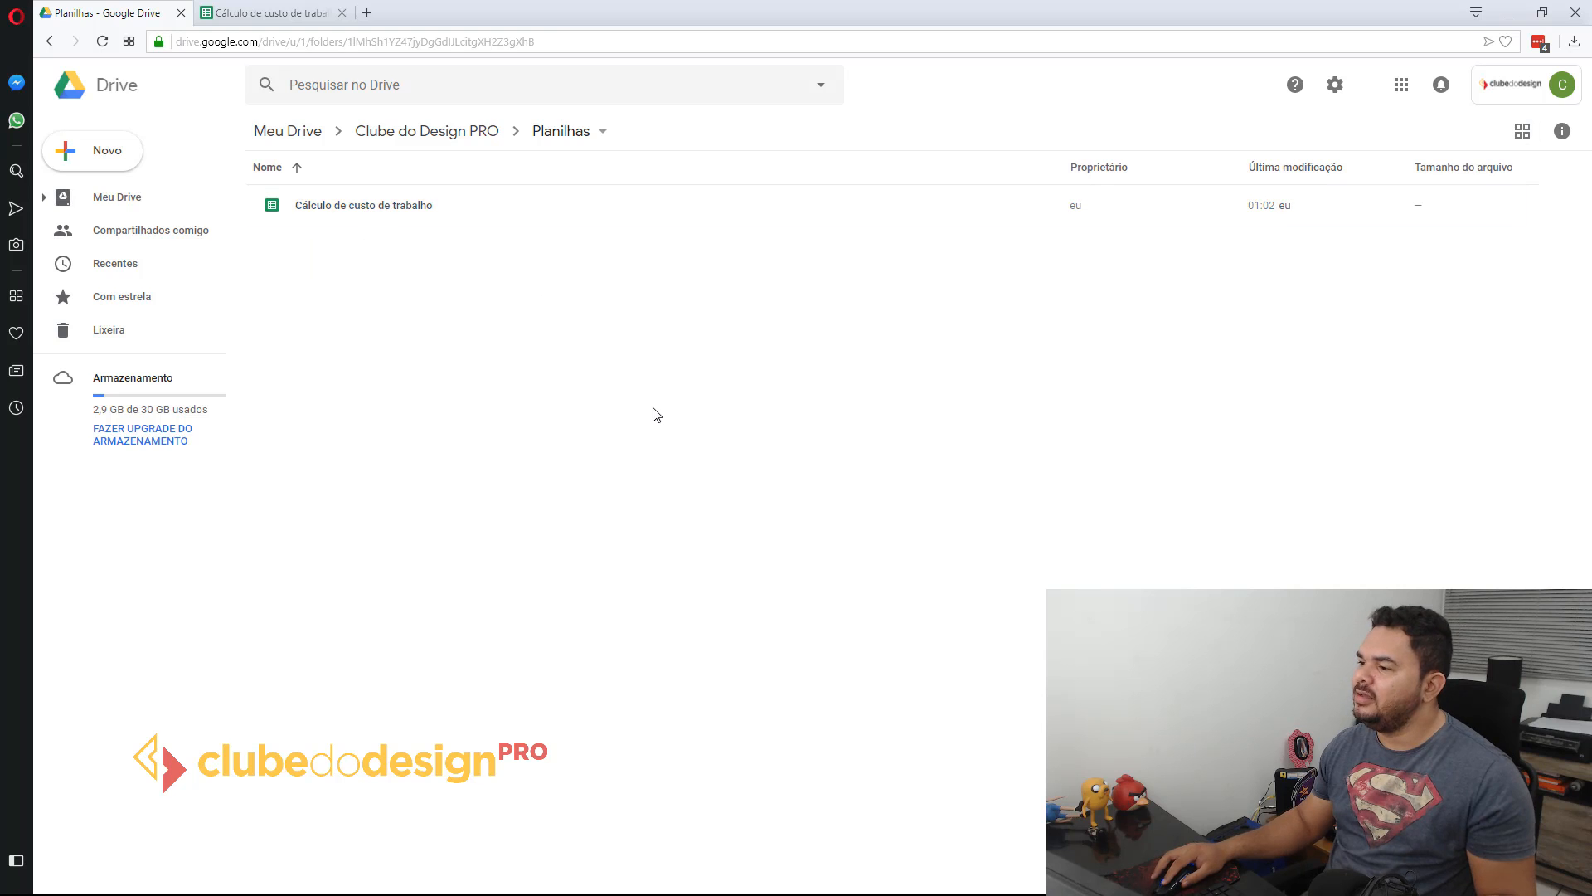
pyautogui.click(257, 11)
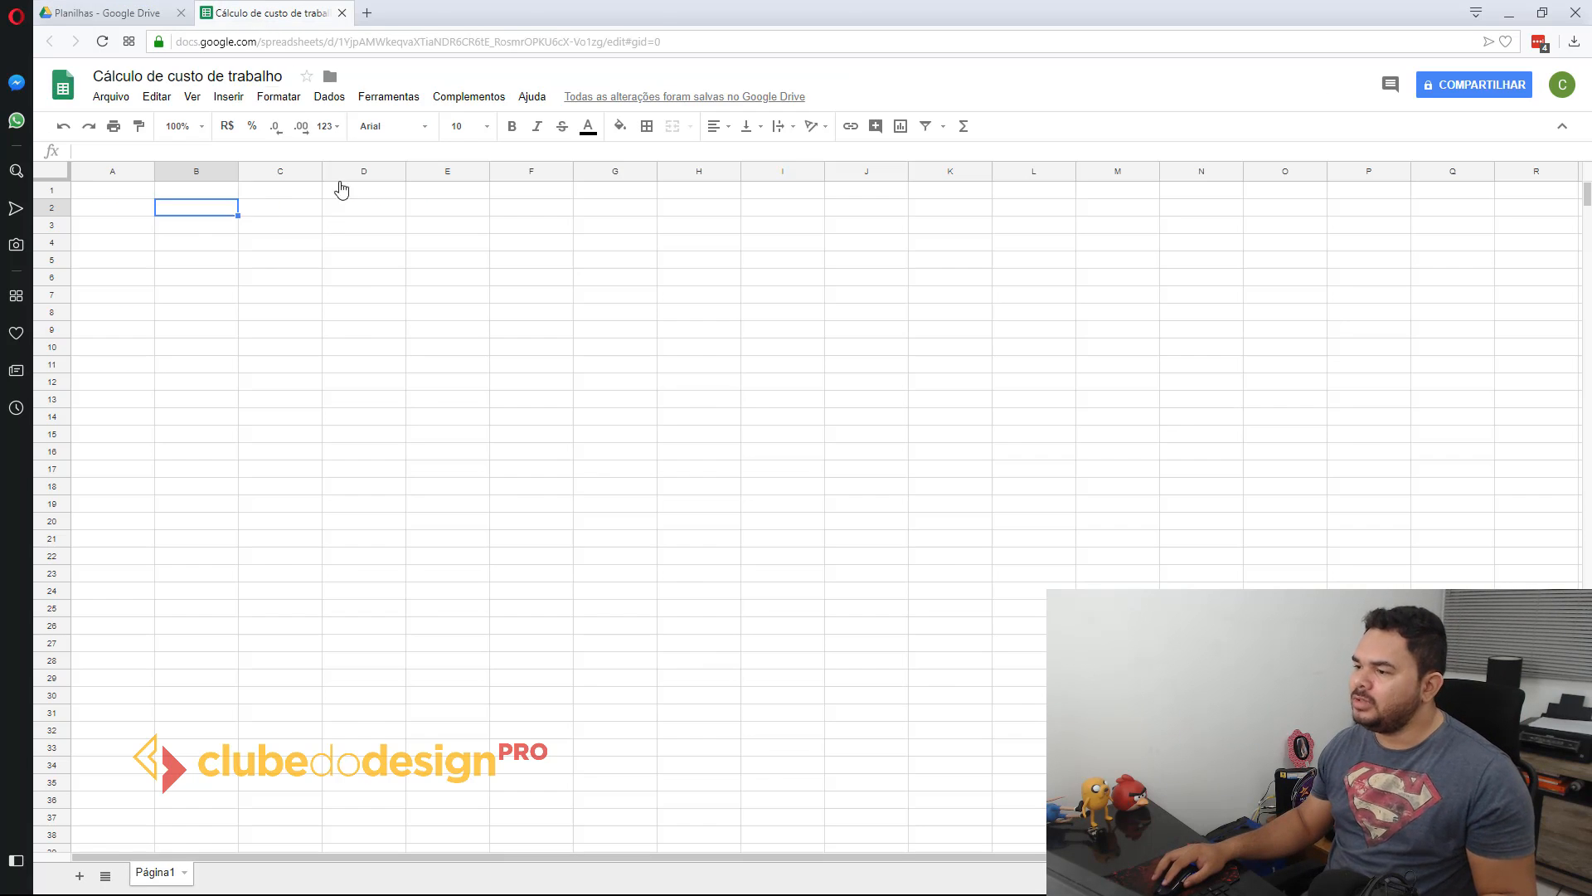
pyautogui.click(384, 348)
pyautogui.click(199, 224)
pyautogui.click(187, 204)
pyautogui.click(202, 230)
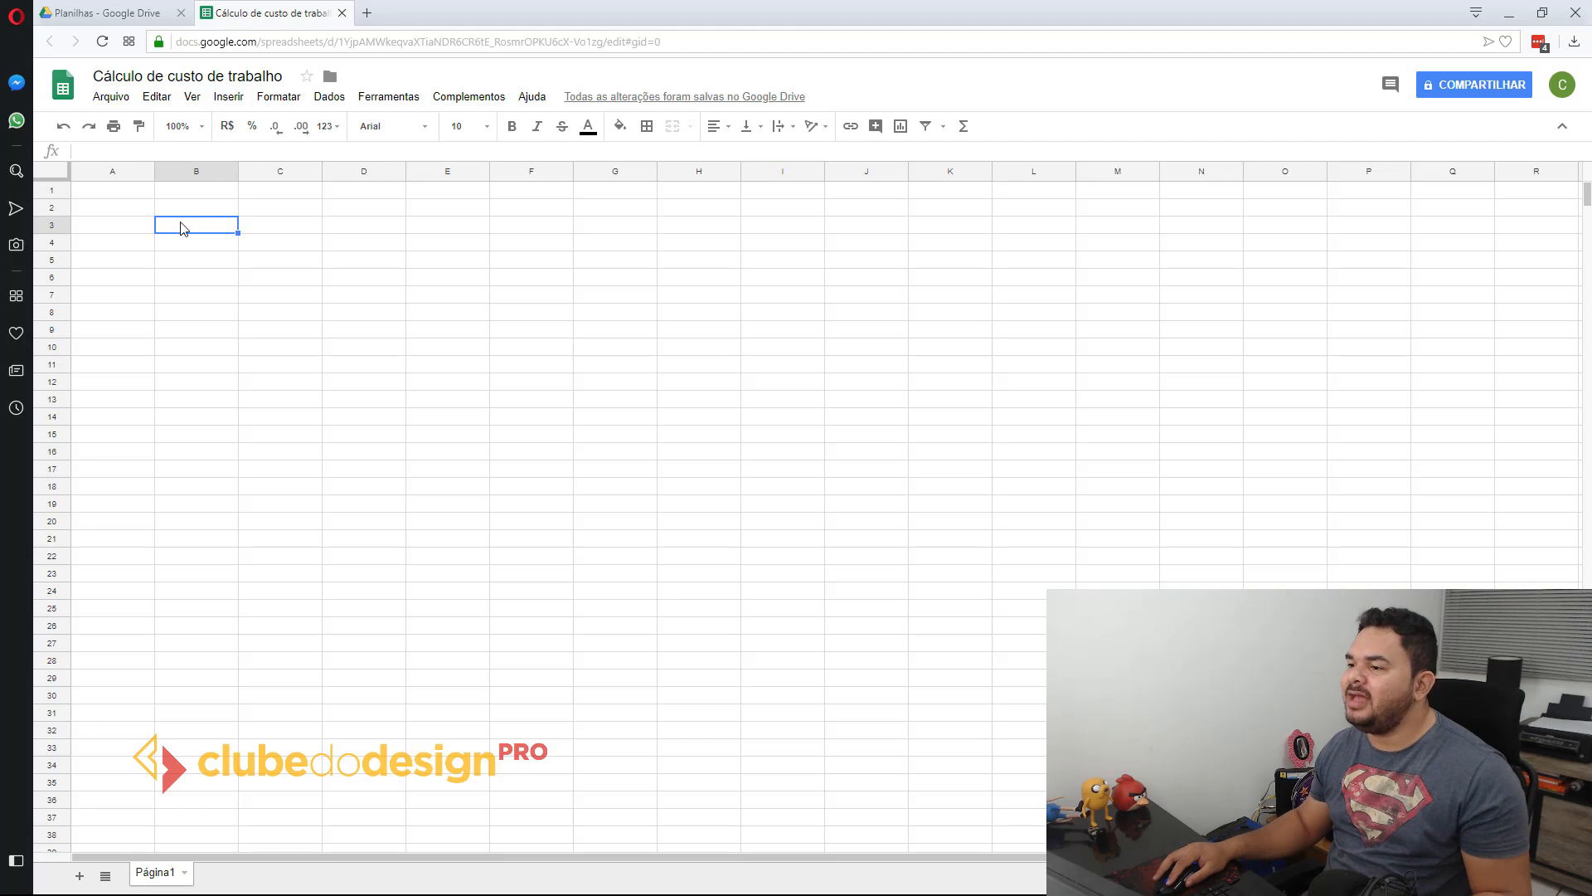
pyautogui.click(114, 193)
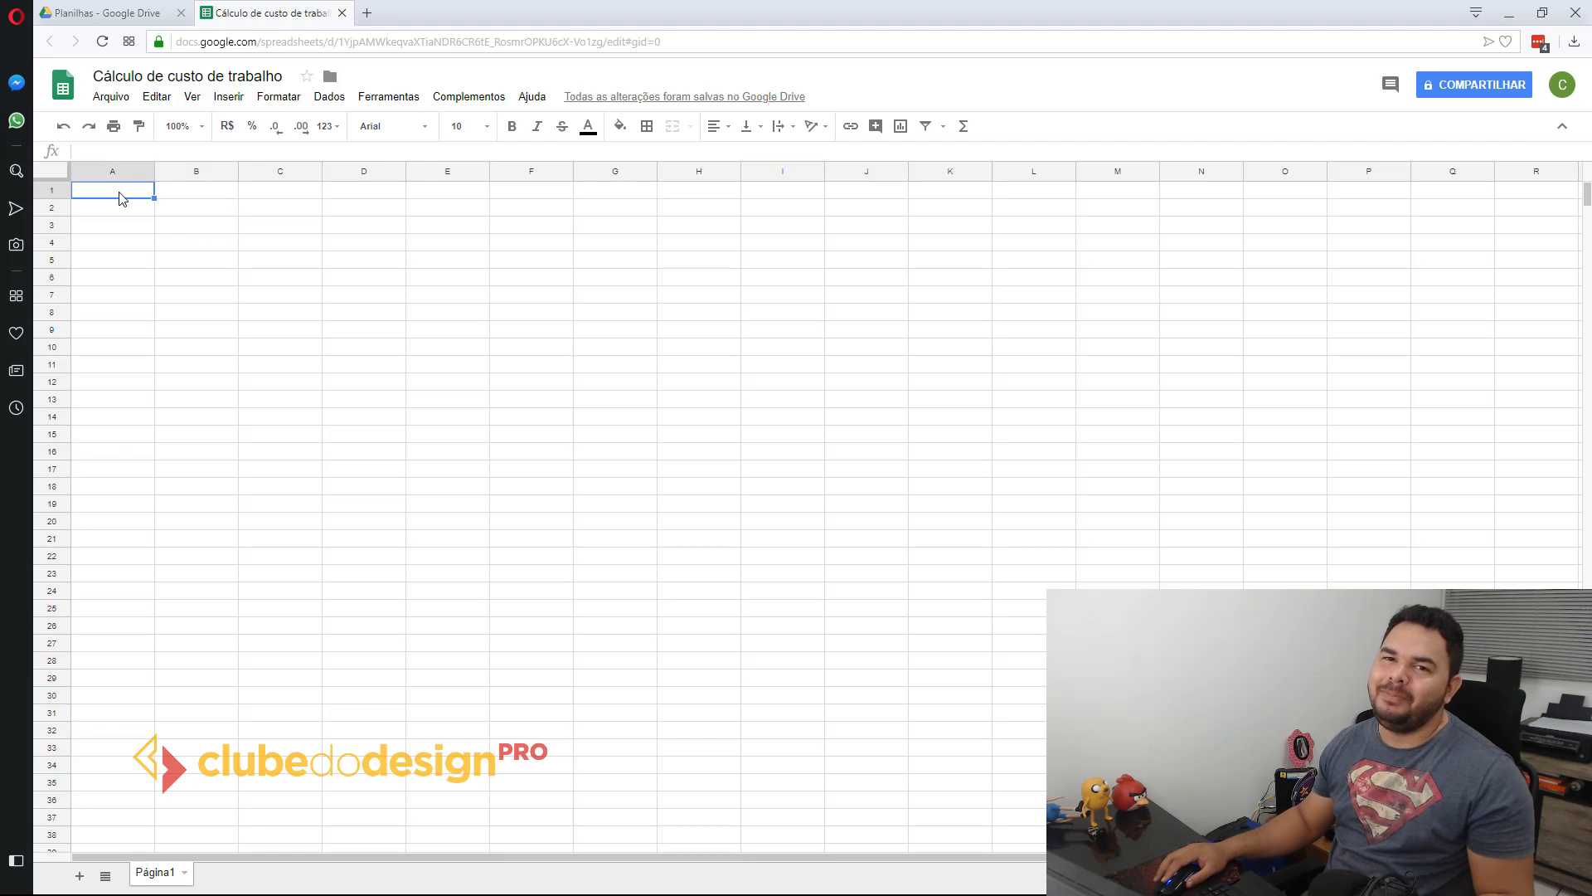
# Step: Enter the heading "Cálculo de custo de horas de trabalho" in cell B3
pyautogui.click(205, 230)
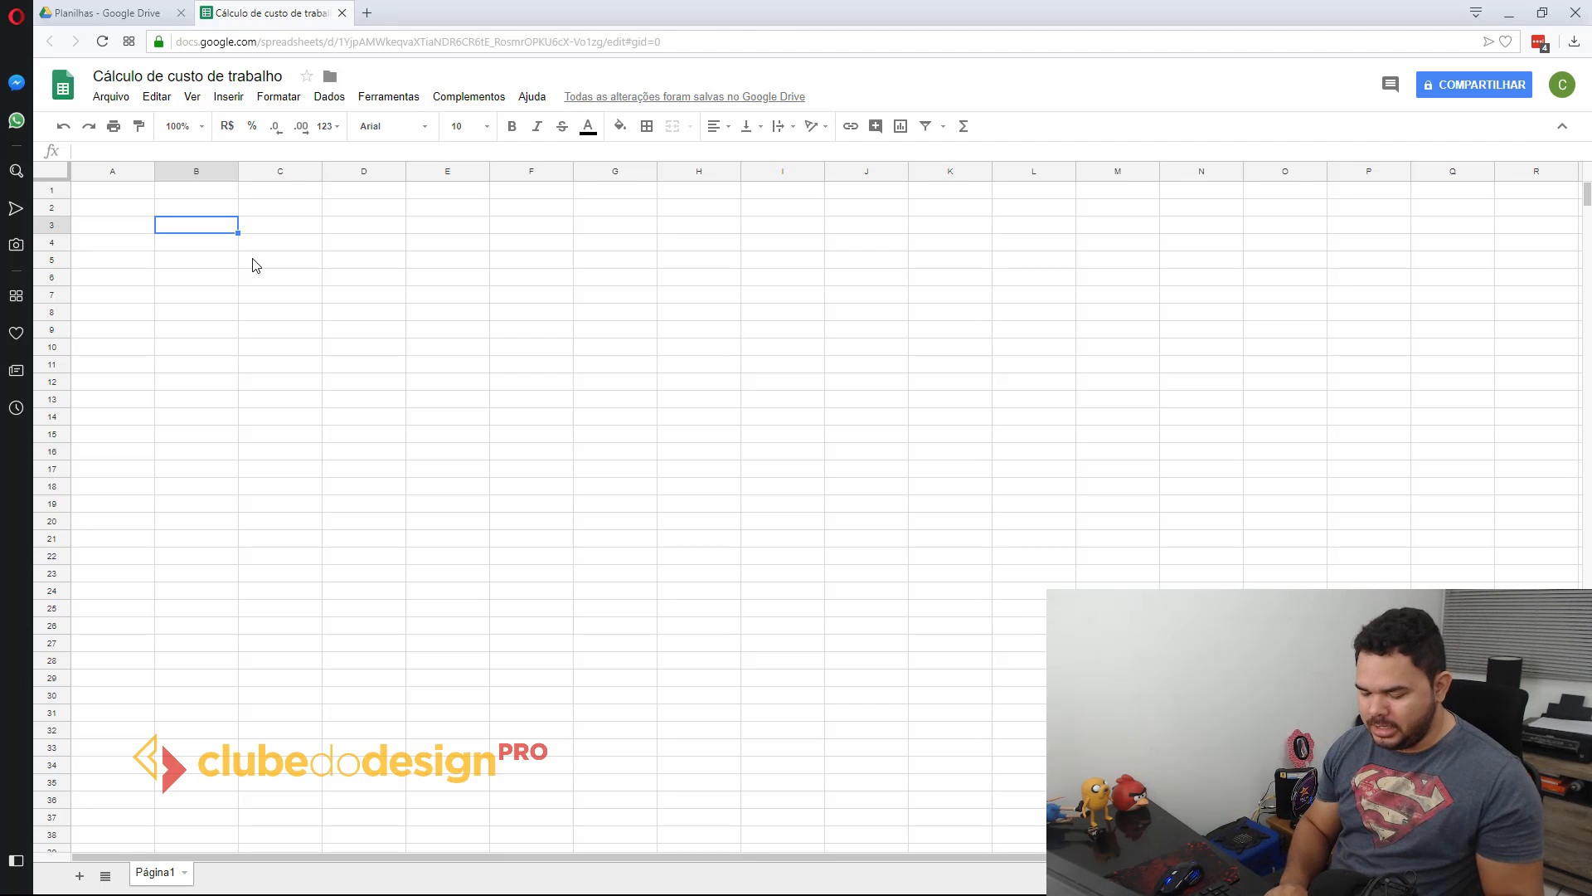
pyautogui.write('Tab')
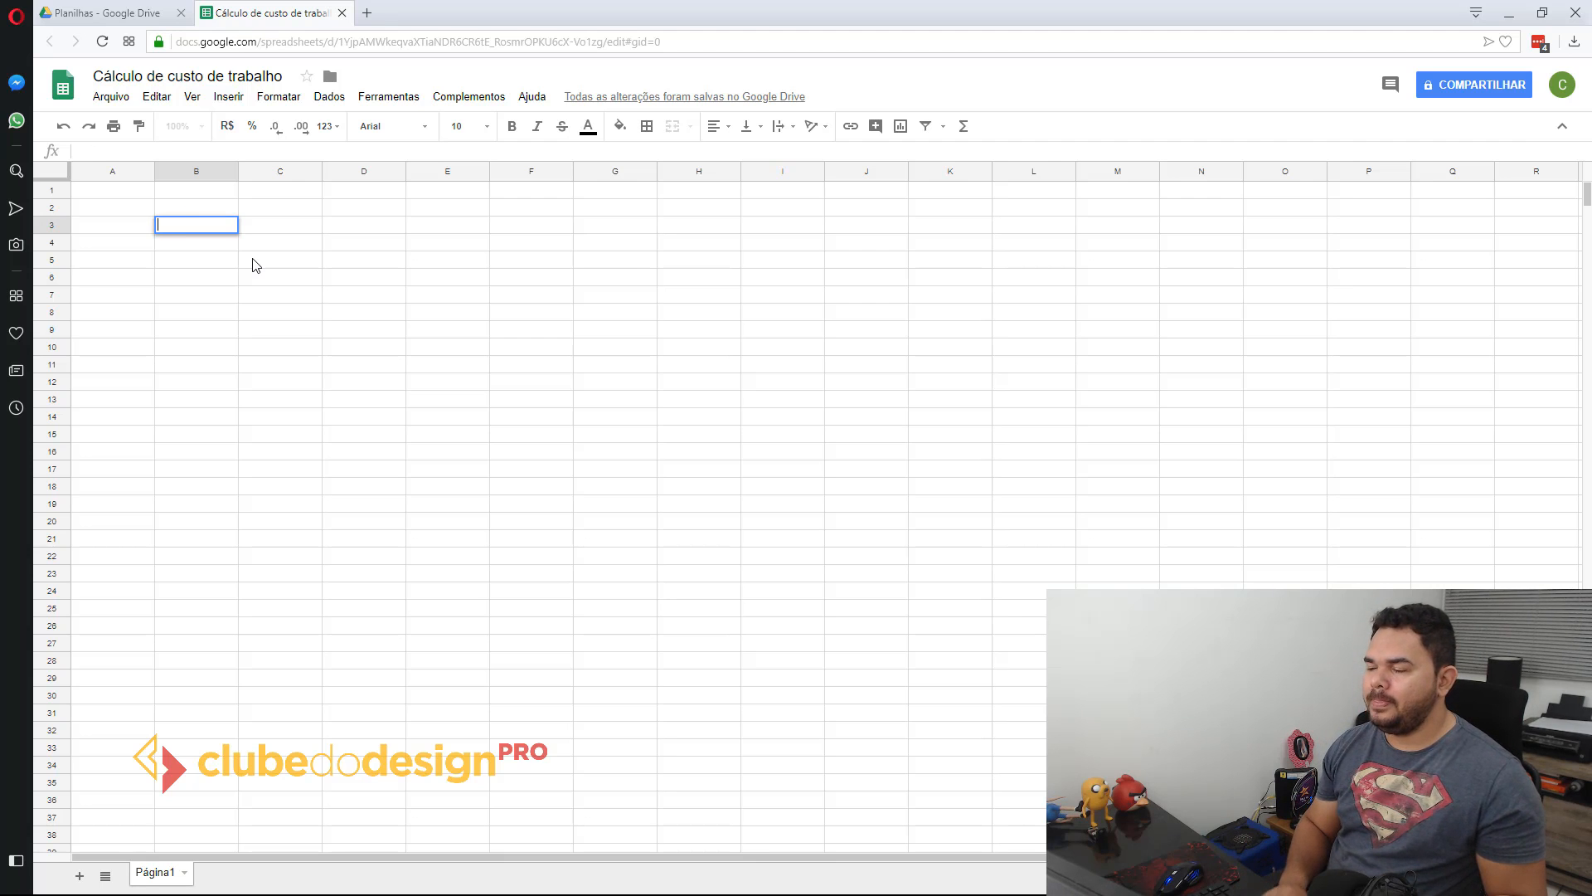
pyautogui.write('Cálc')
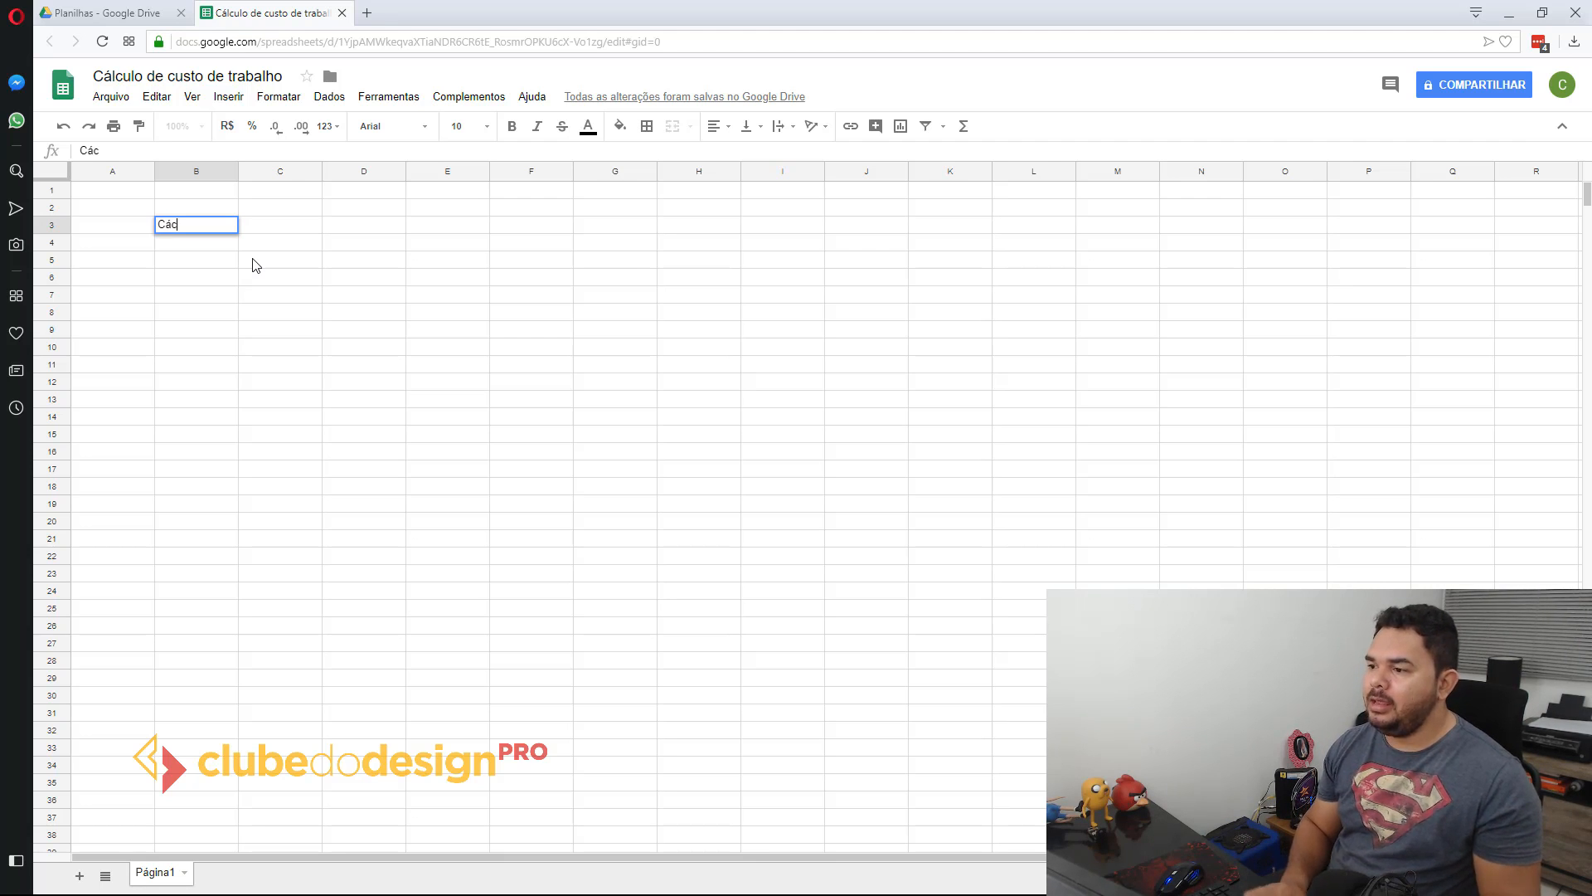
pyautogui.write('ulo de cust')
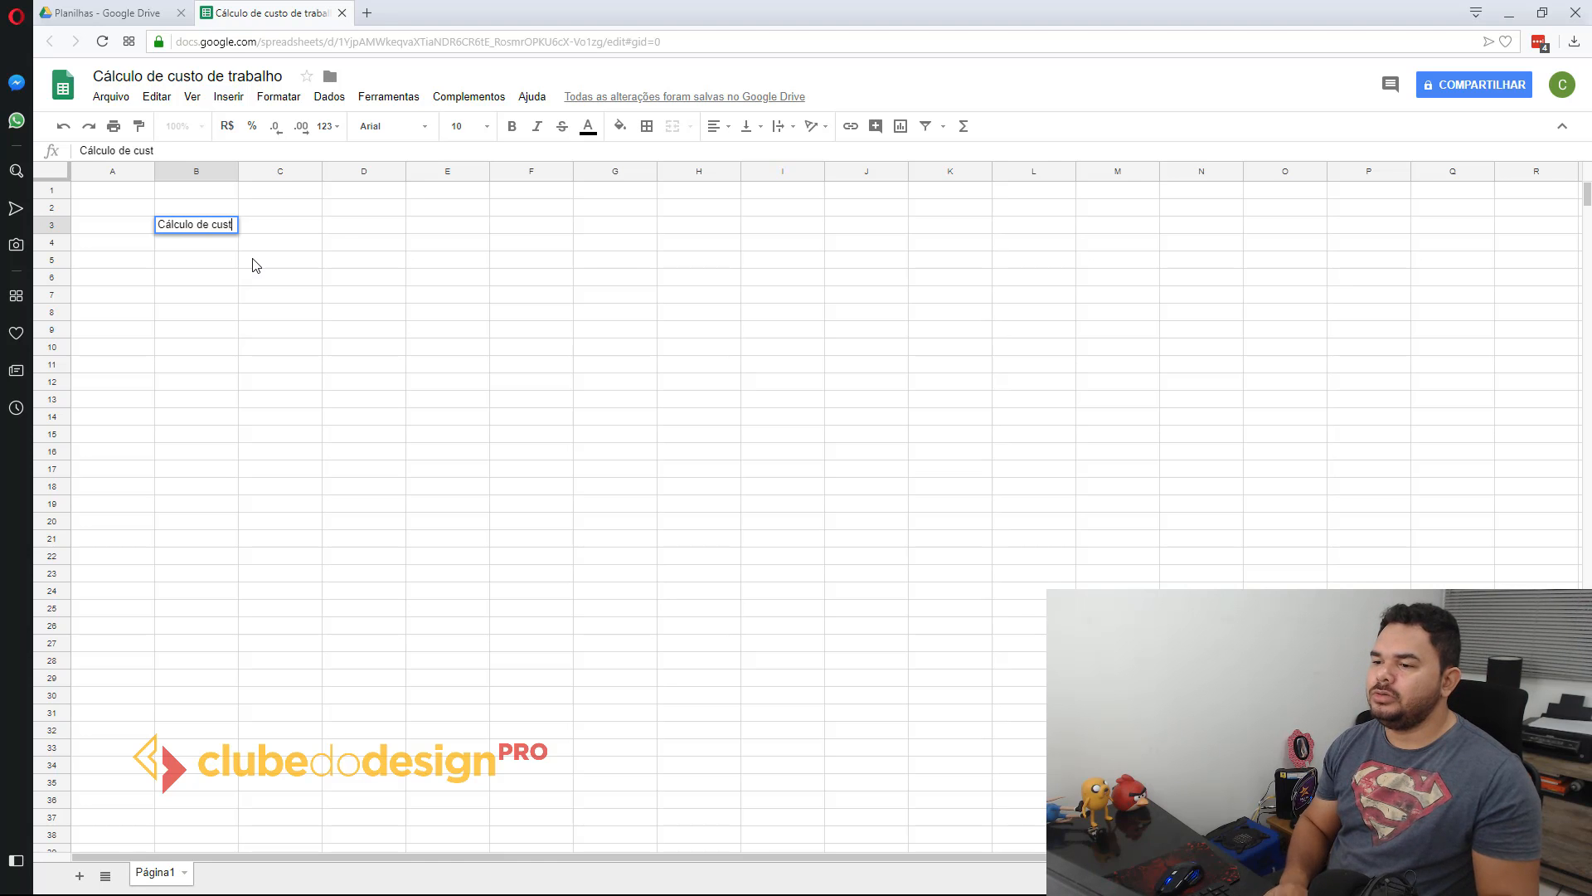
pyautogui.write('o de horas de traba')
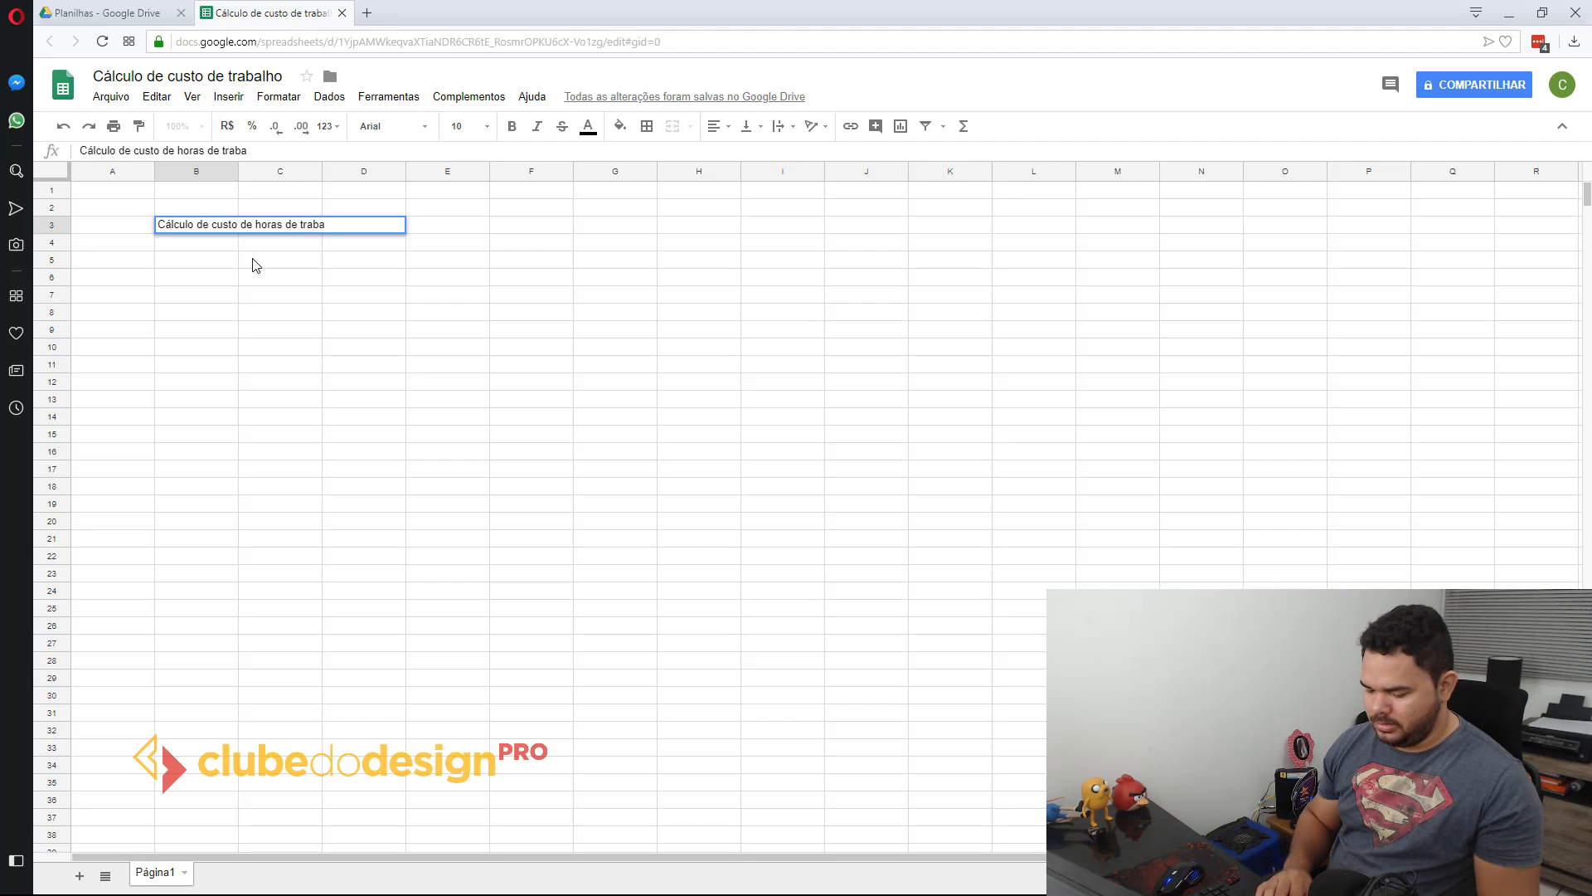
pyautogui.write('hoo')
pyautogui.press('Return')
# Step: Leave row 4 empty and enter the section title "1. Equipamentos" in cell B5
pyautogui.press('Return')
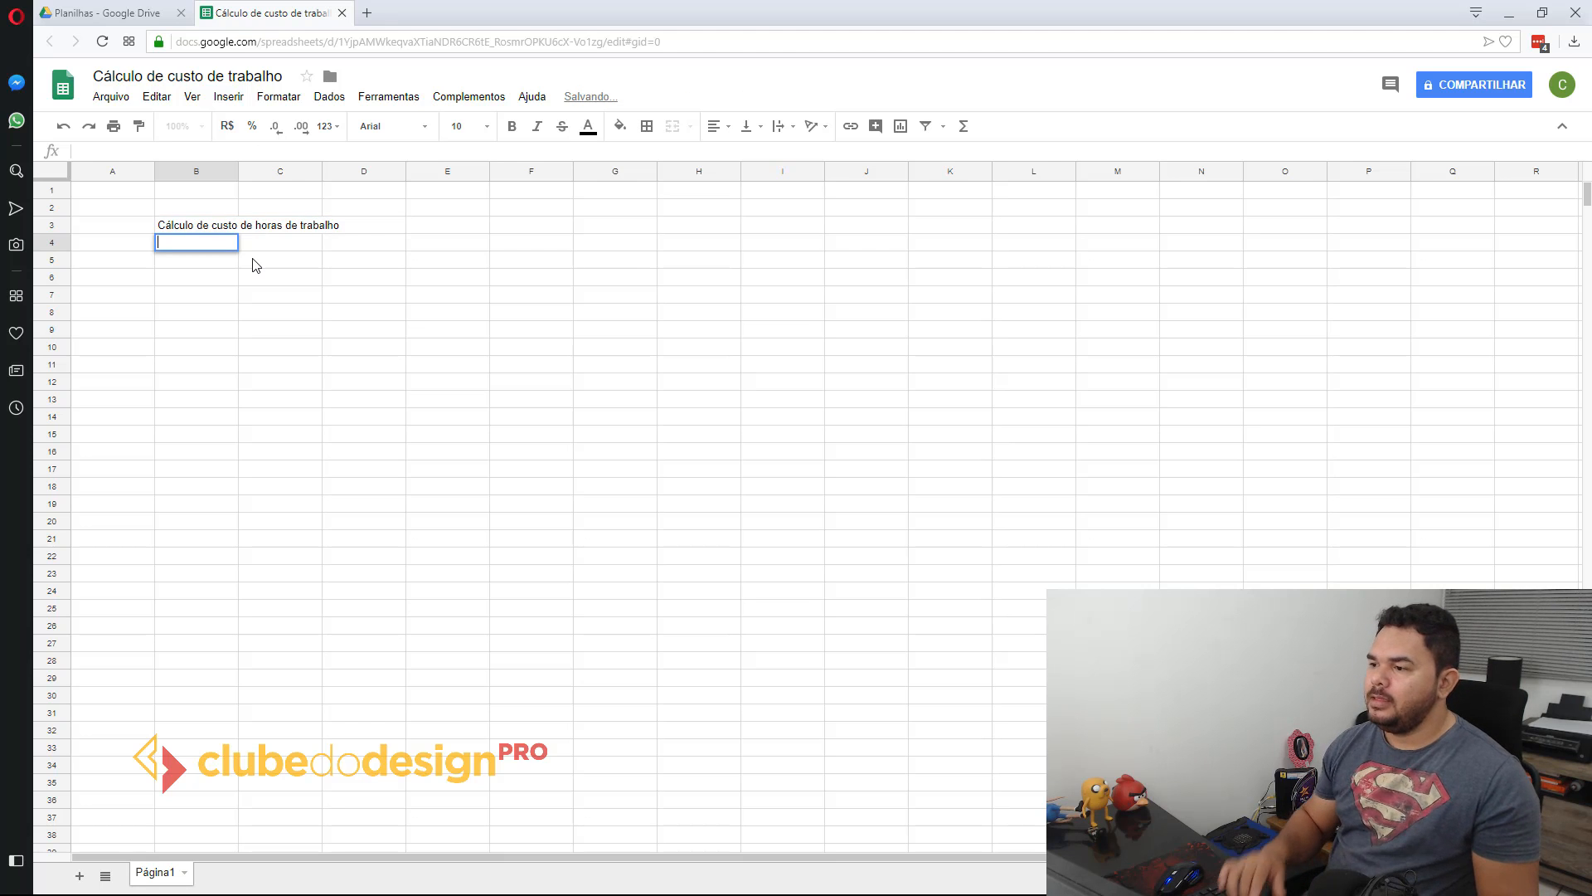
pyautogui.press('Return')
pyautogui.write('E')
pyautogui.press('BackSpace')
pyautogui.write('1. Equi')
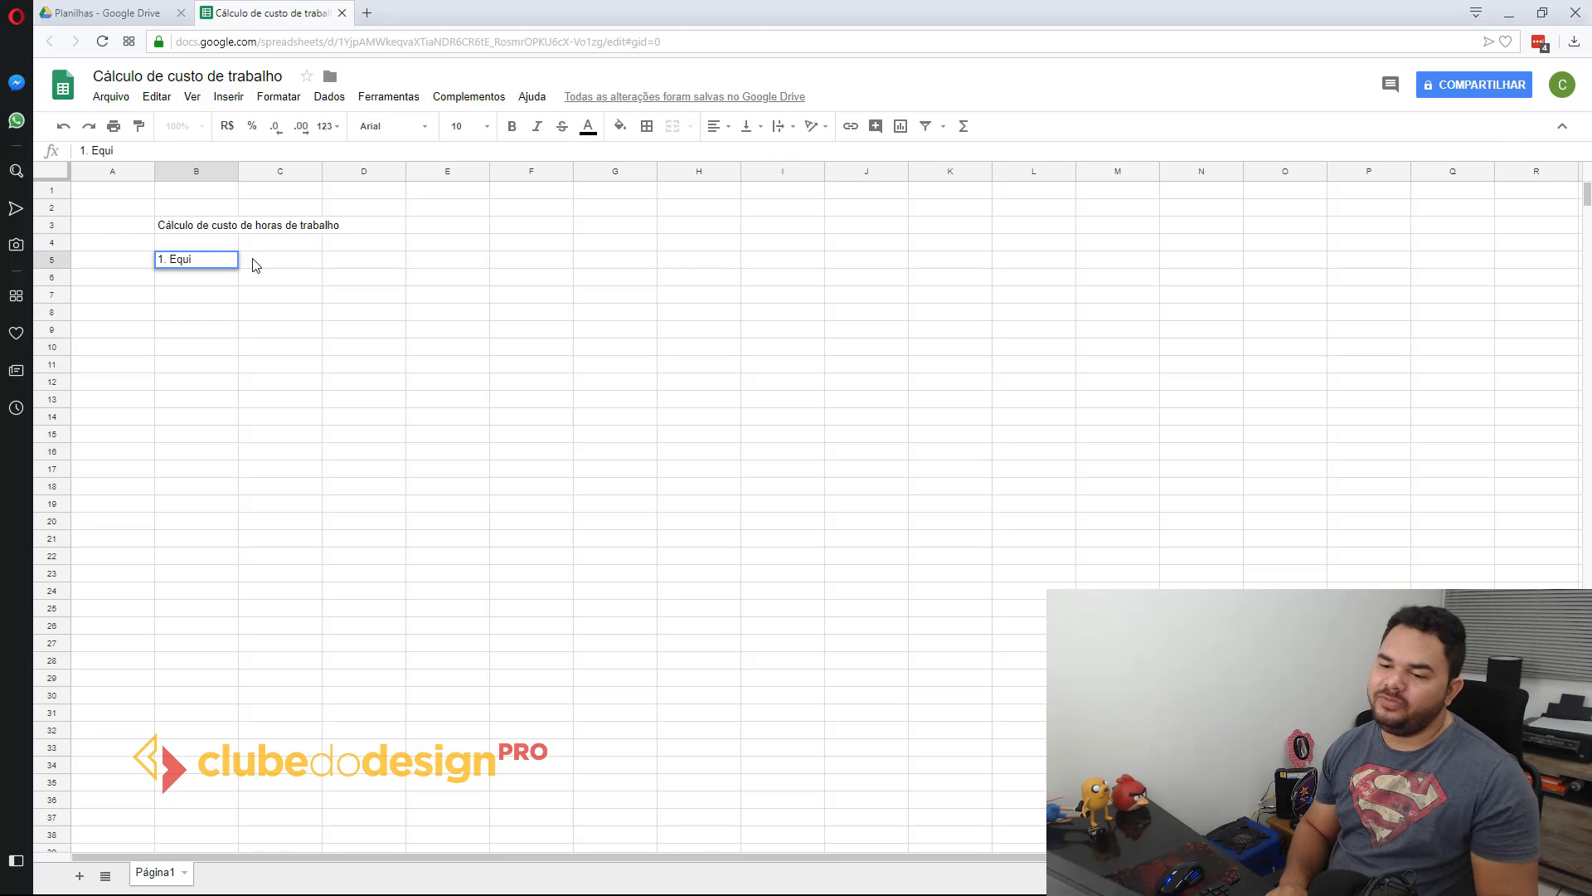
pyautogui.write('pamentos')
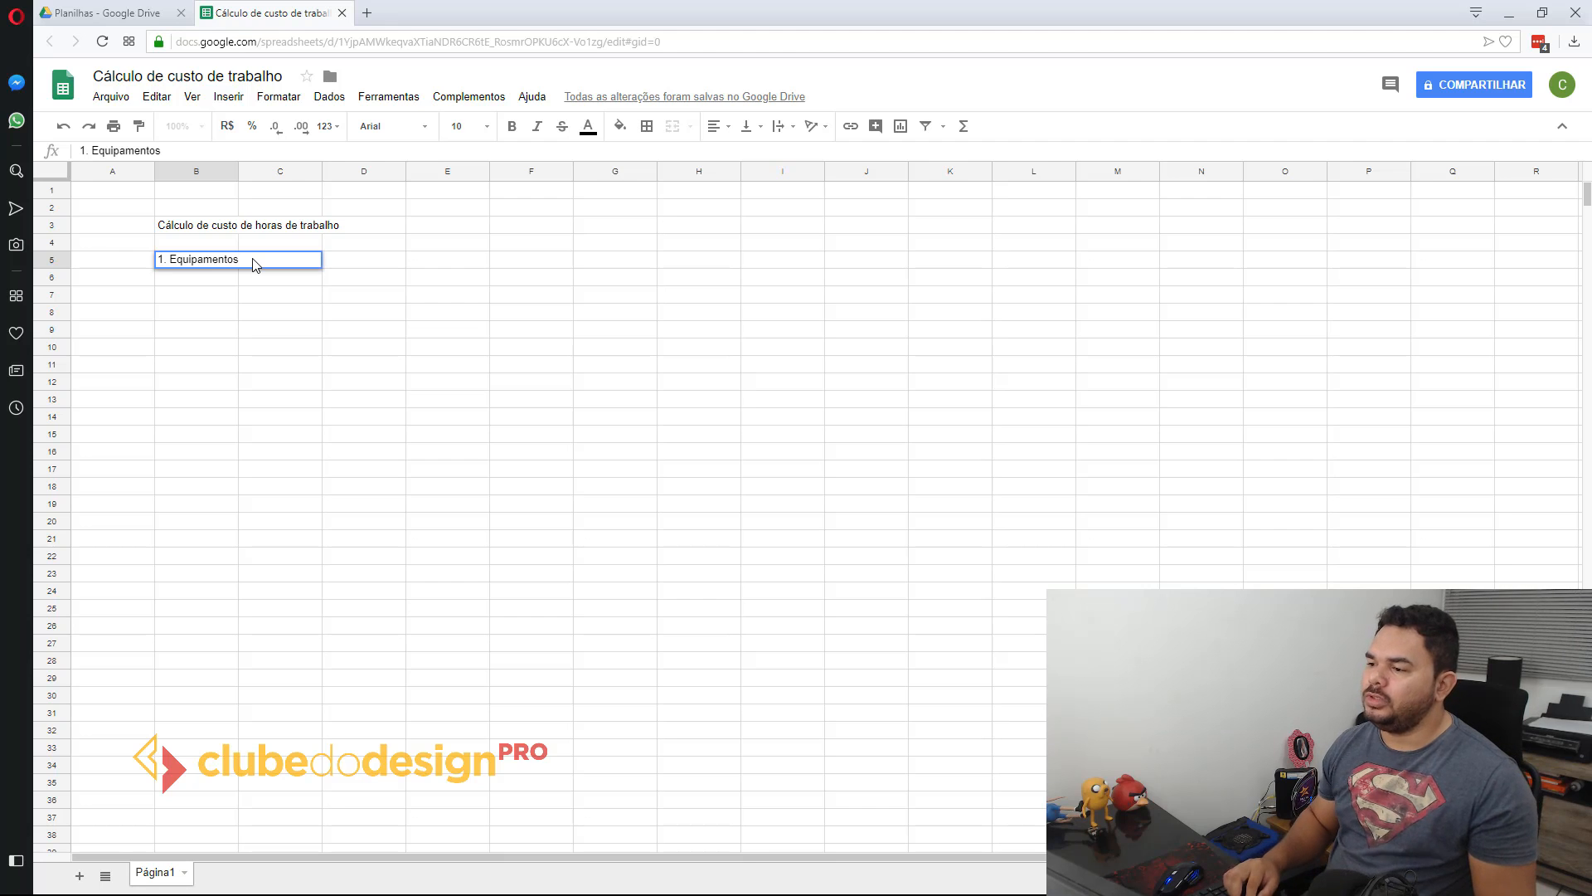
pyautogui.press('Return')
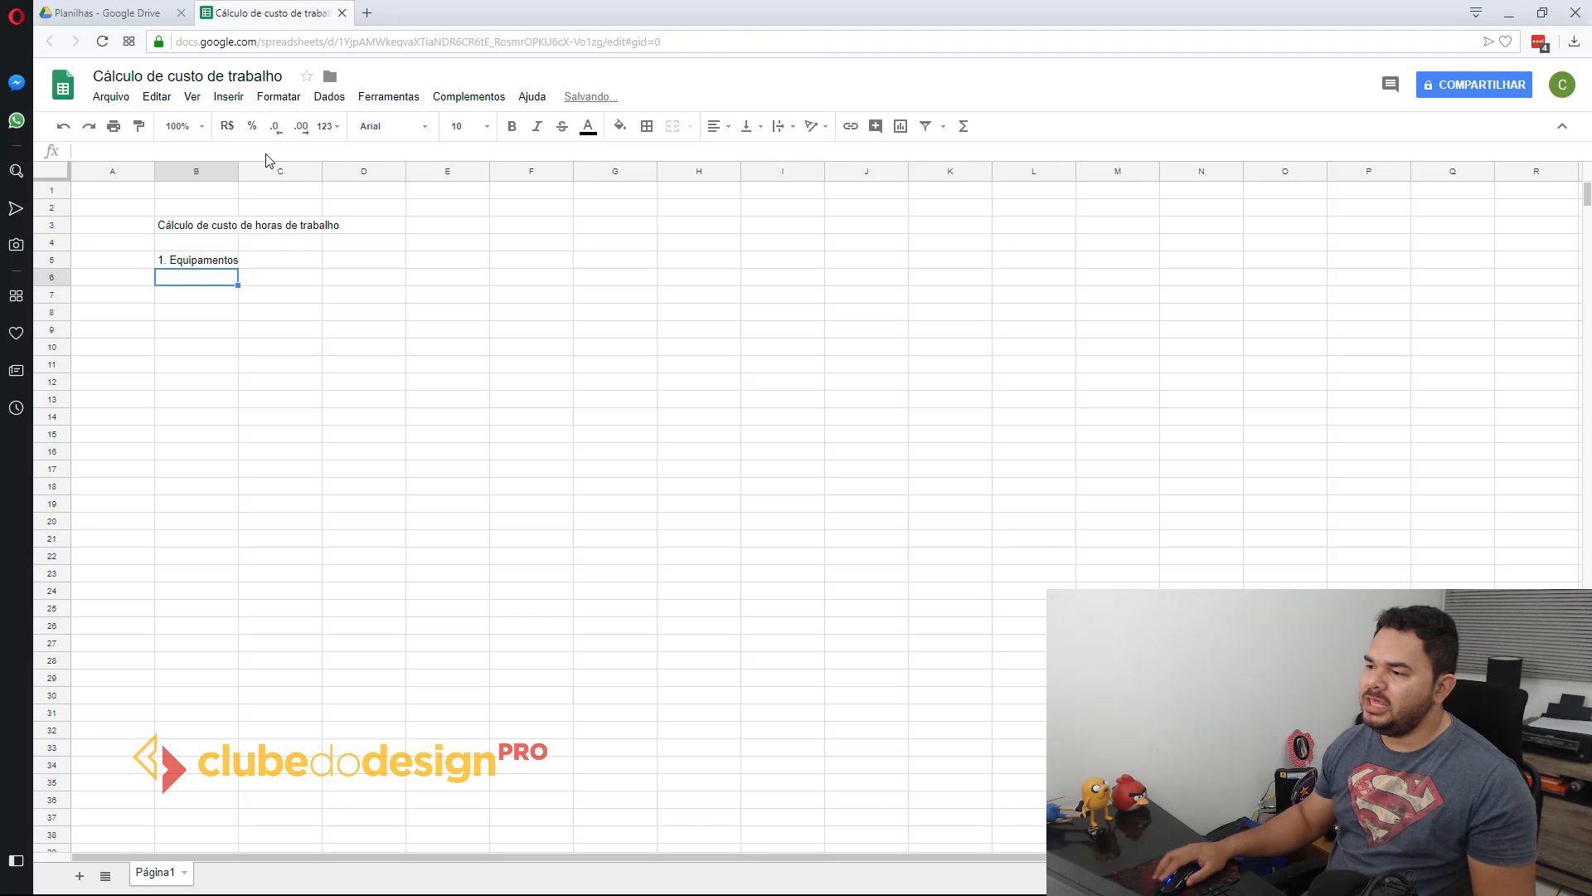
# Step: Widen column B to fit the full heading in B3, and select cell B5
pyautogui.moveTo(237, 172); pyautogui.dragTo(341, 172)
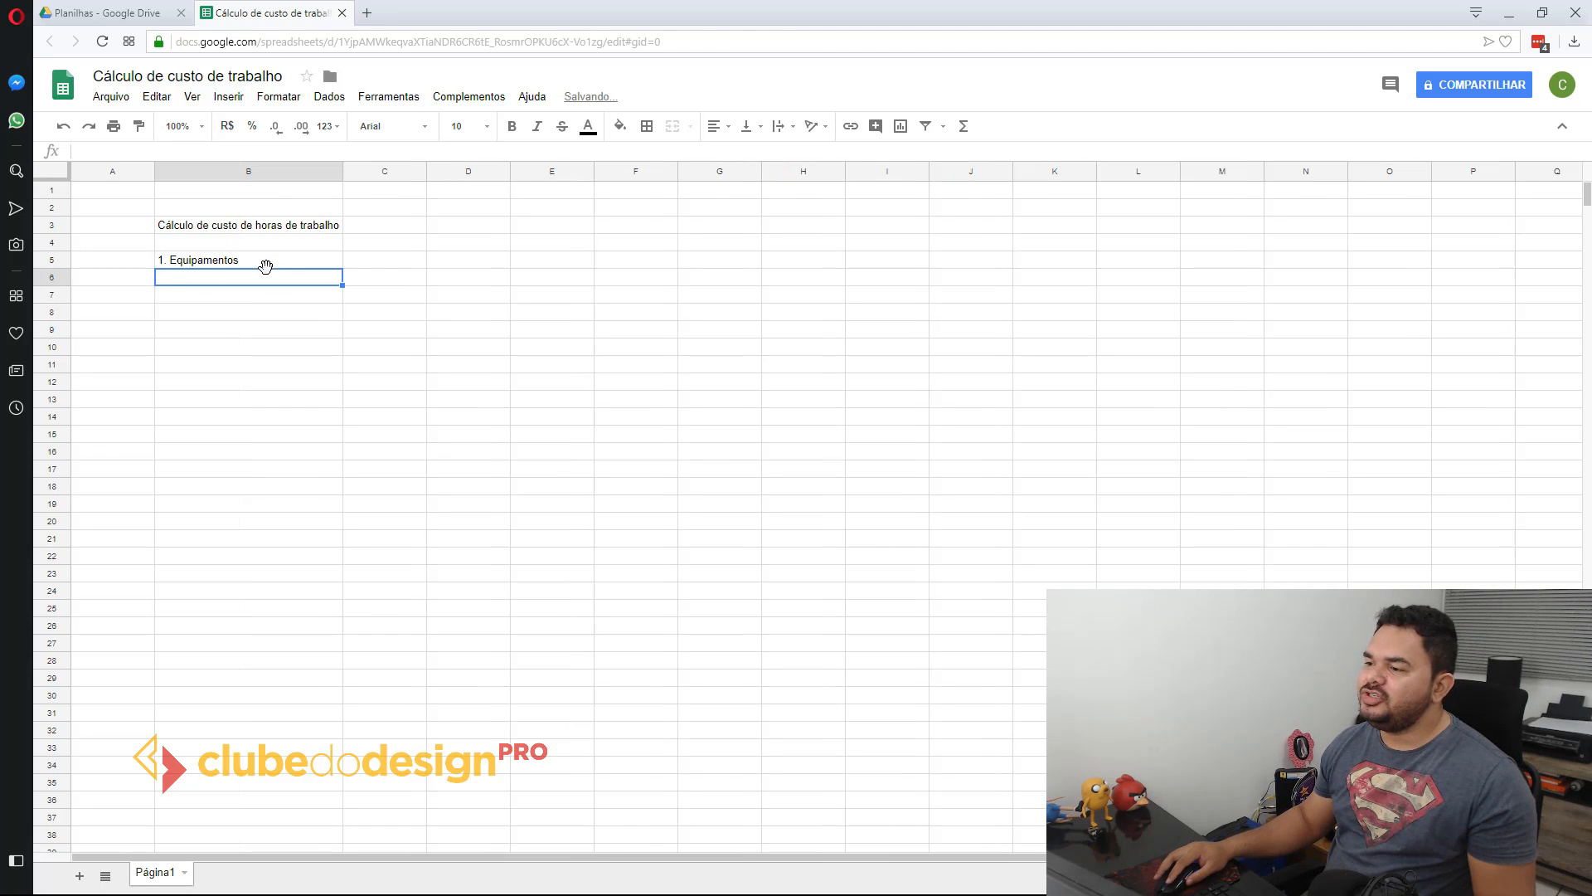
pyautogui.click(237, 264)
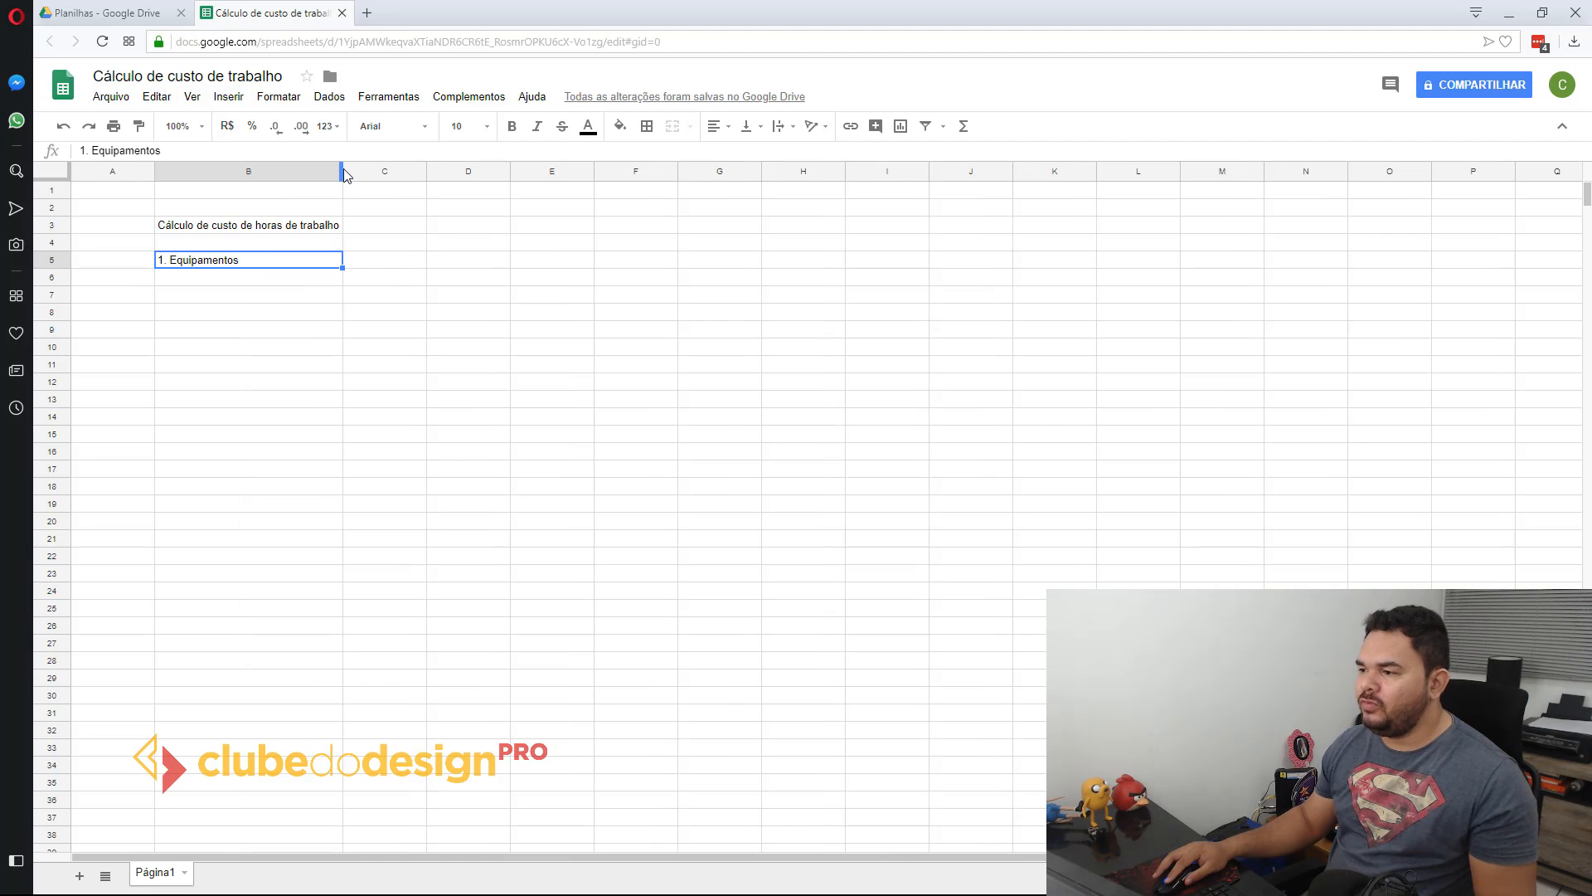
# Step: Narrow column B to fit "1. Equipamentos" and enter the heading "2. Custo" in cell C5
pyautogui.moveTo(343, 172); pyautogui.dragTo(254, 176)
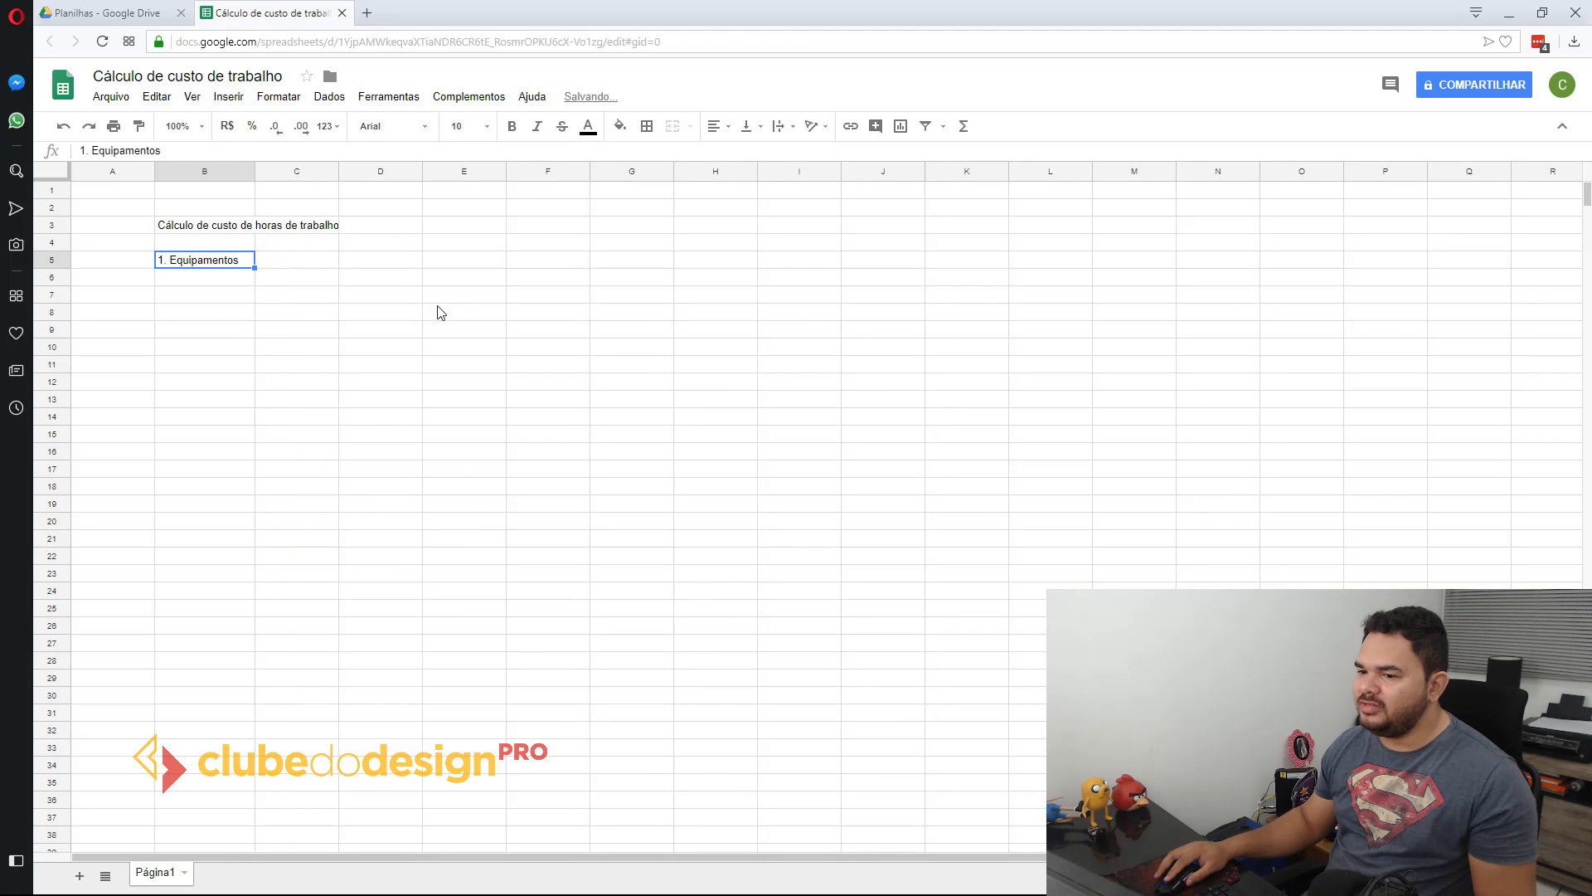
pyautogui.click(282, 261)
pyautogui.write('Custo')
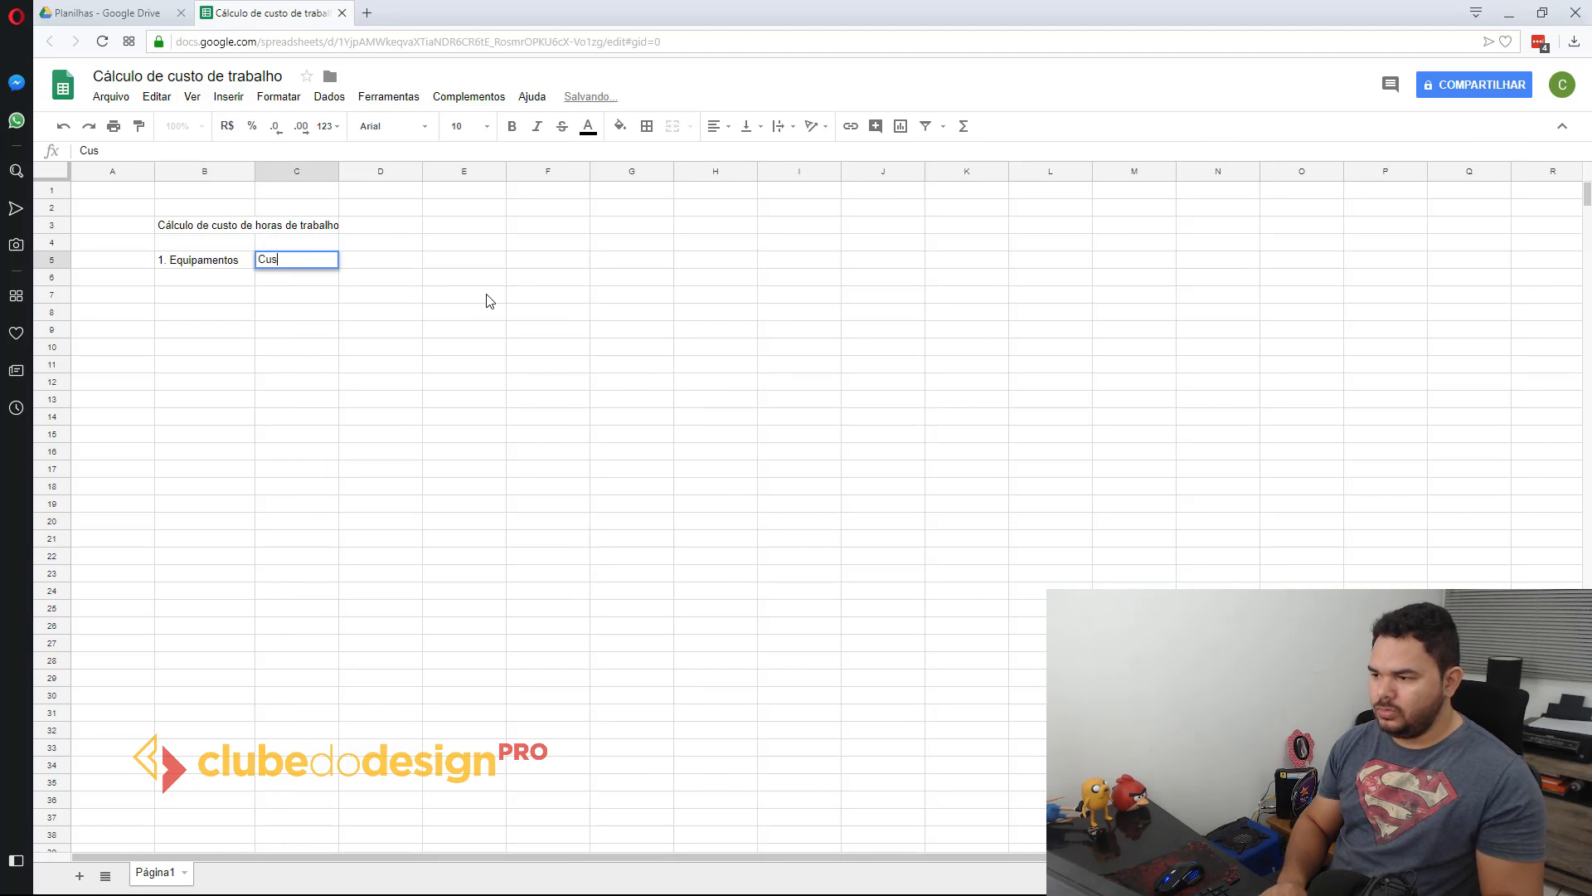
pyautogui.press('BackSpace')
pyautogui.press('BackSpace')
pyautogui.press('BackSpace')
pyautogui.press('BackSpace')
pyautogui.press('BackSpace')
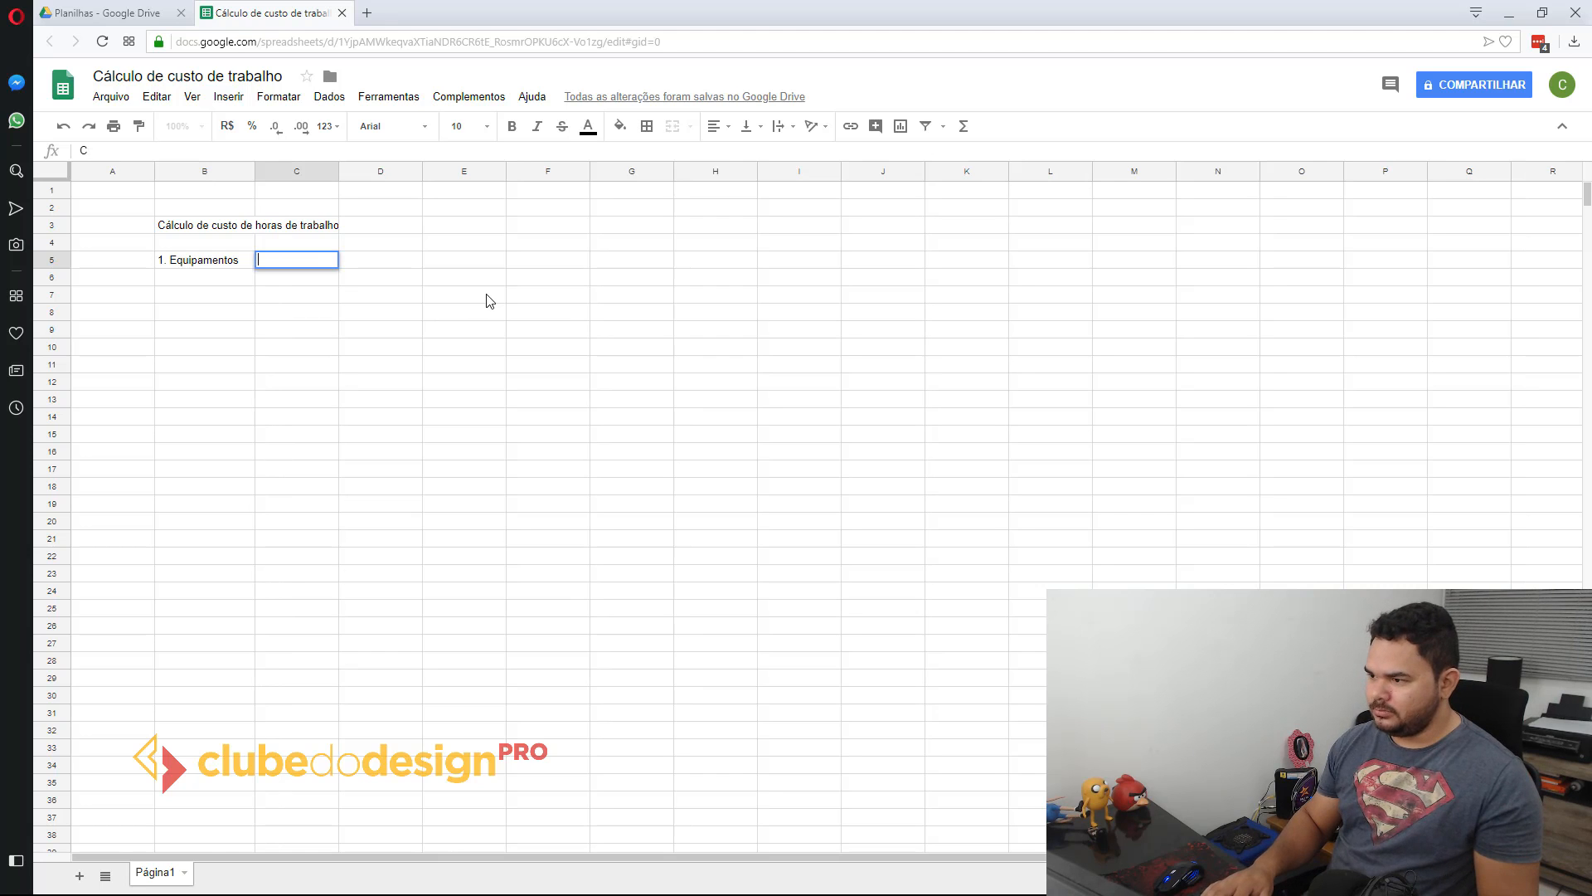
pyautogui.write('2. Custo')
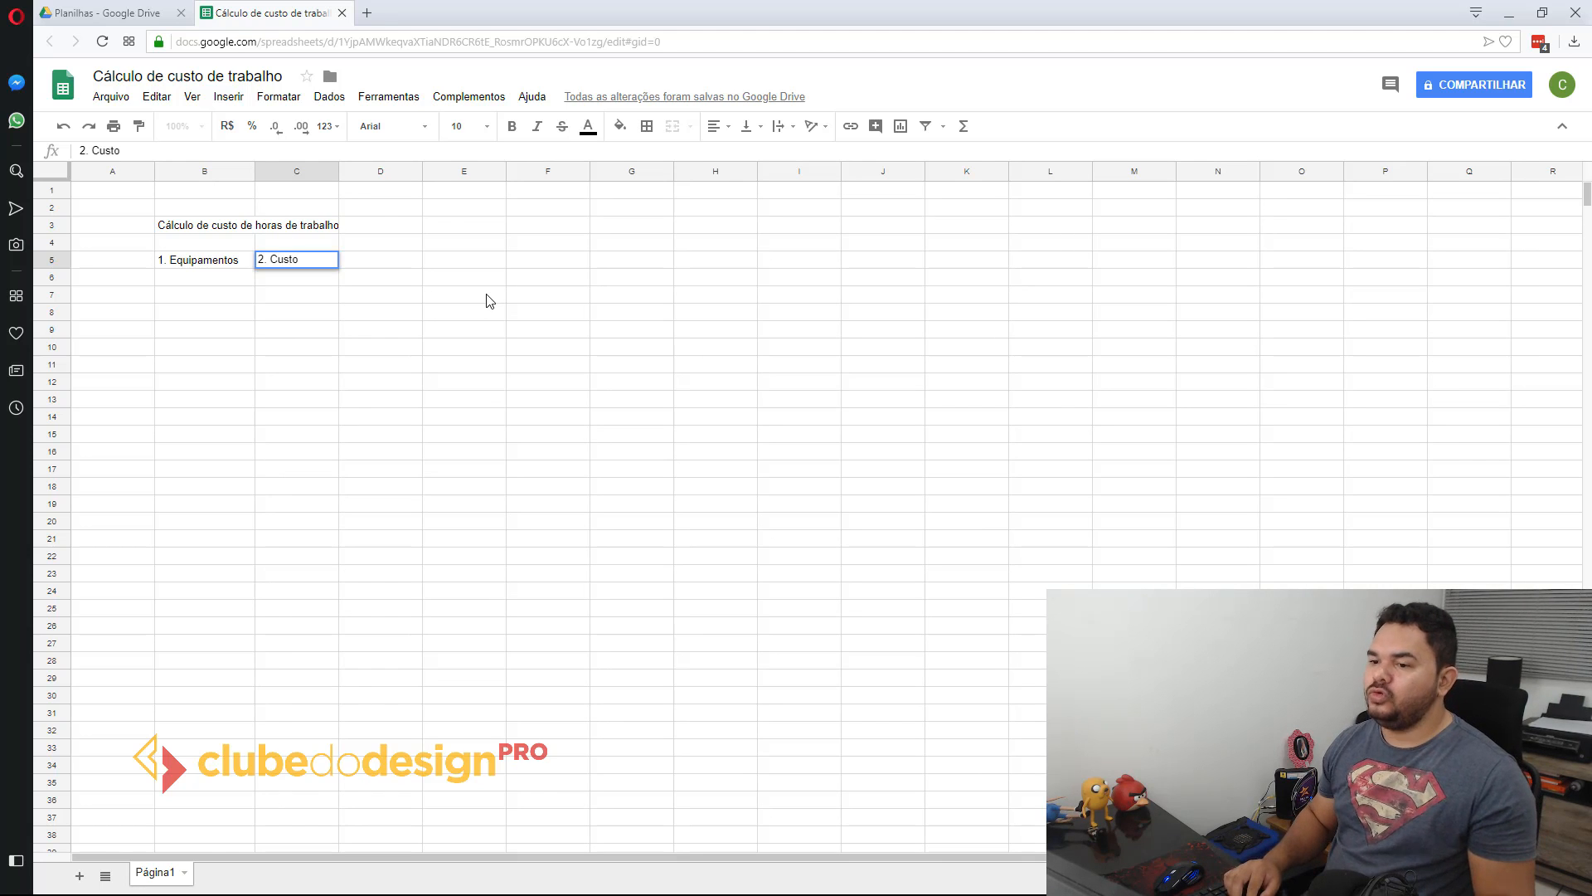
# Step: Enter the headings "3. Vida útil" in D5 and "4. Custo mensal" in E5, fitting column E to its heading
pyautogui.press('Tab')
pyautogui.write('3. Vida útil')
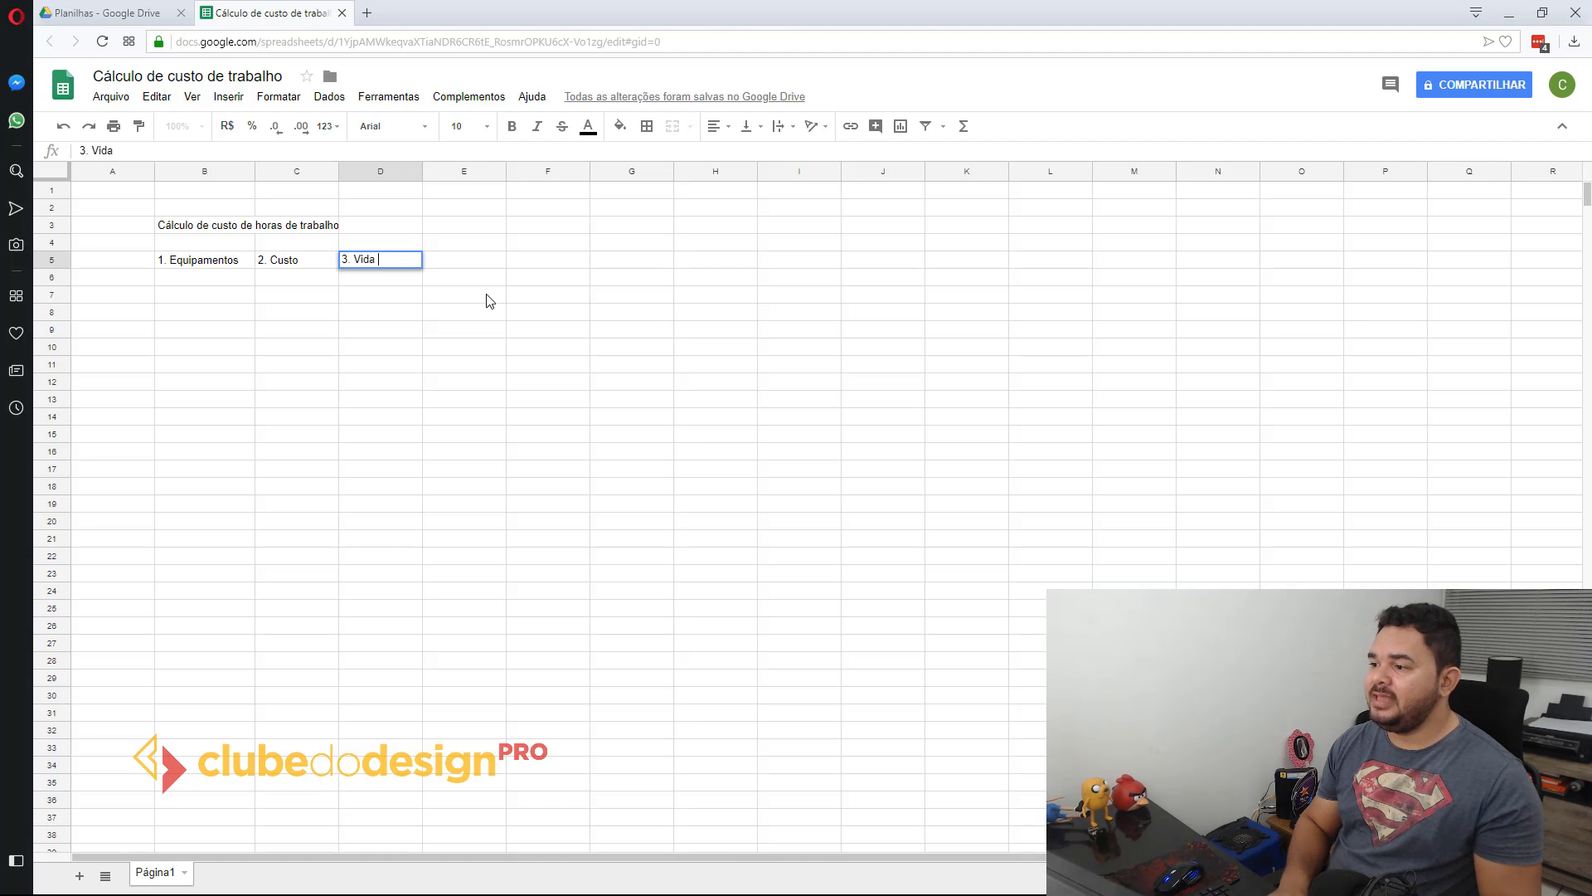
pyautogui.press('Tab')
pyautogui.write('4. Custo mensal')
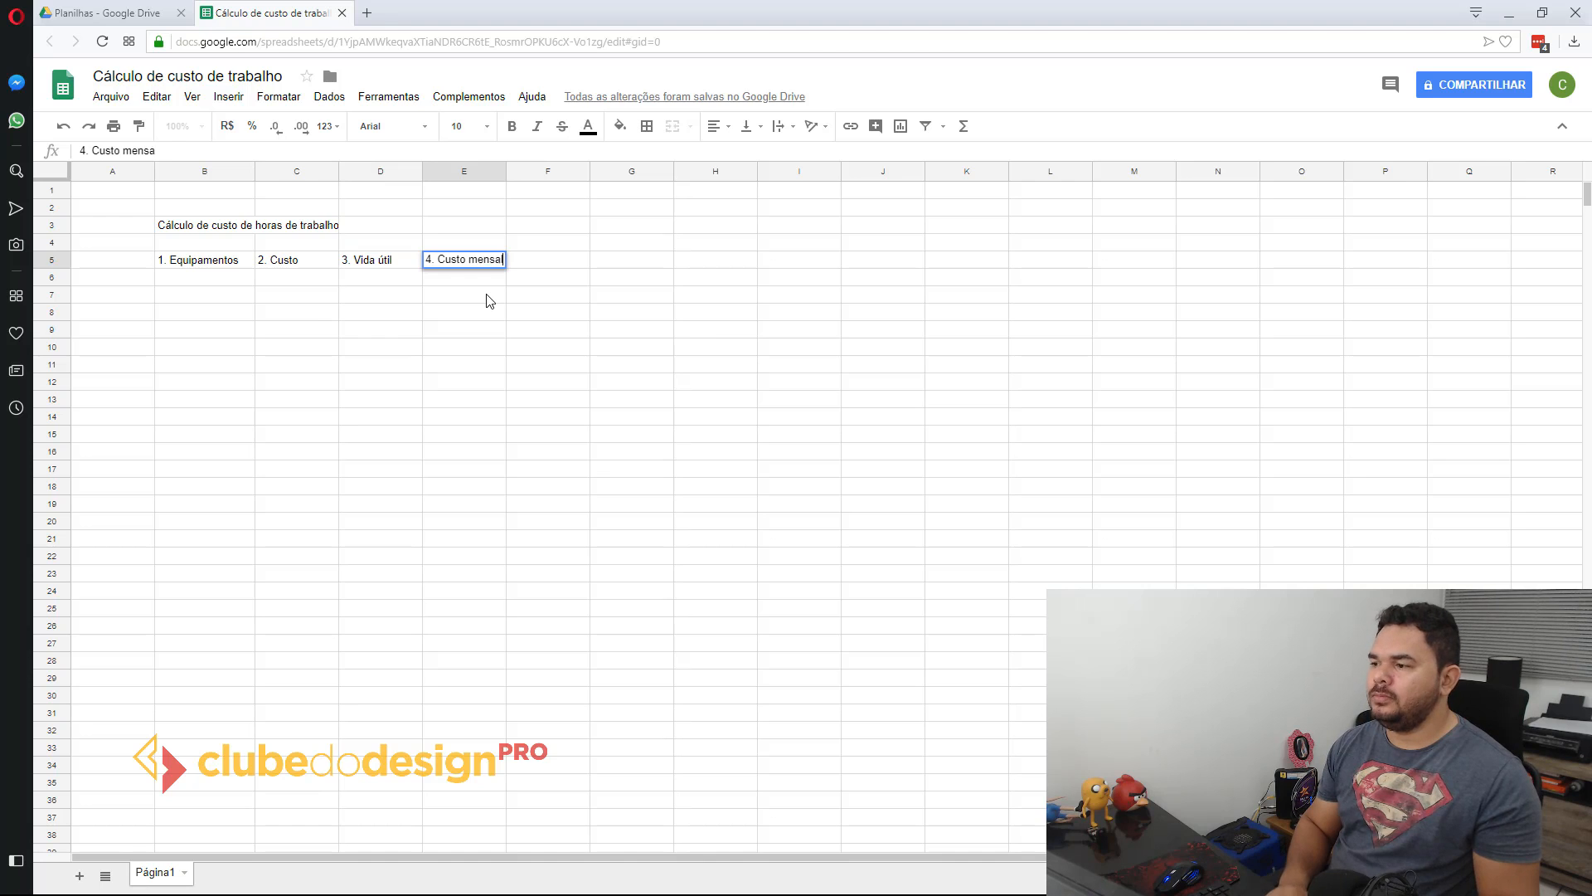
pyautogui.press('Return')
pyautogui.moveTo(506, 171); pyautogui.dragTo(506, 170)
pyautogui.click(329, 259)
pyautogui.click(384, 263)
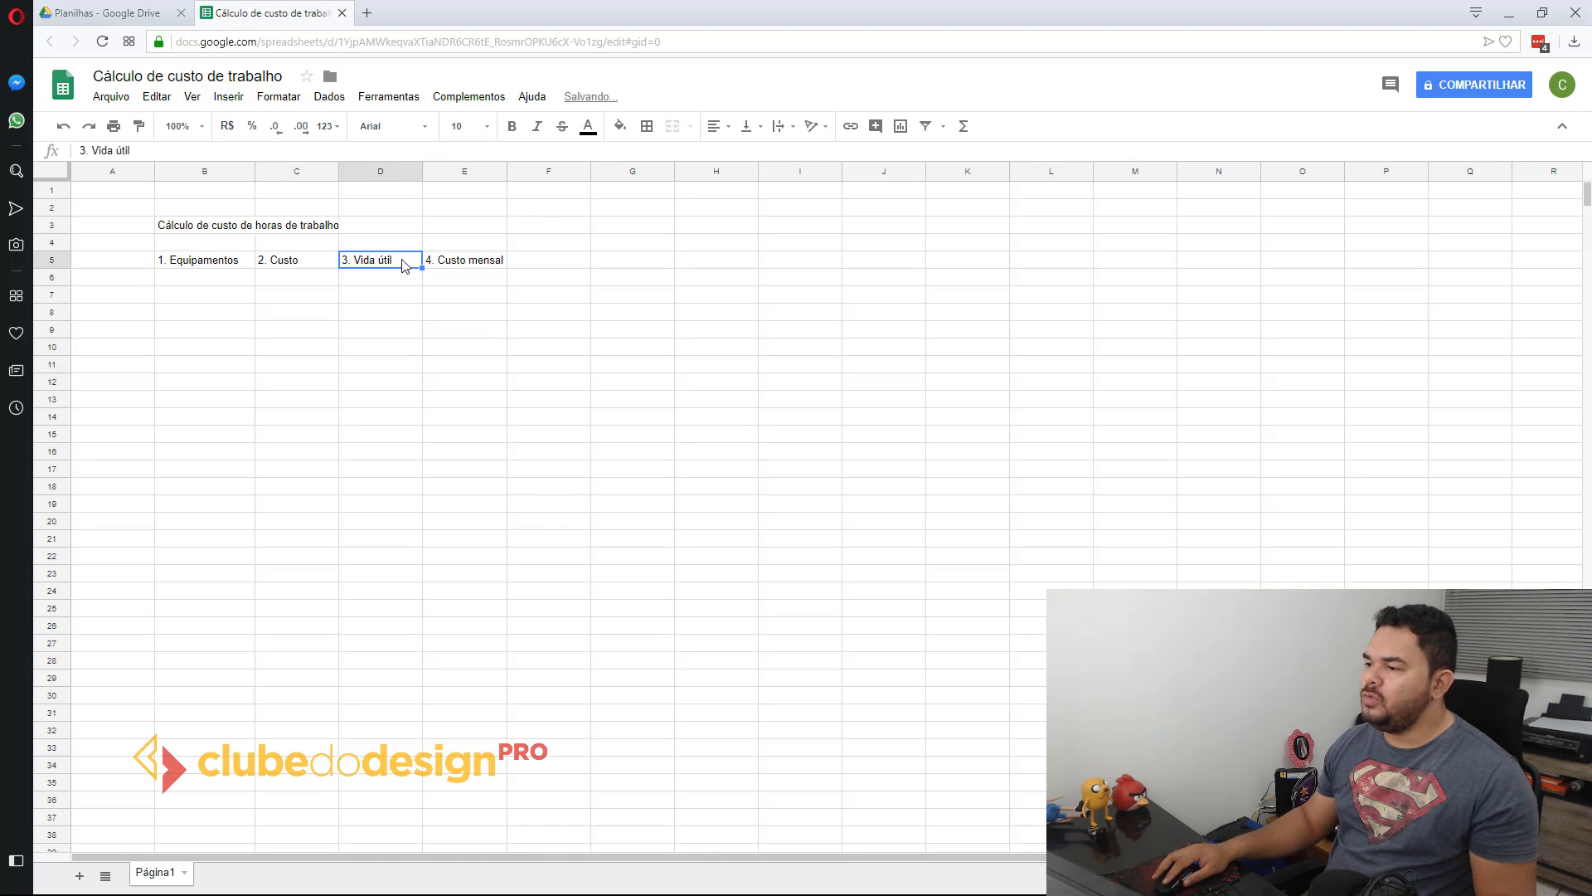
pyautogui.click(486, 264)
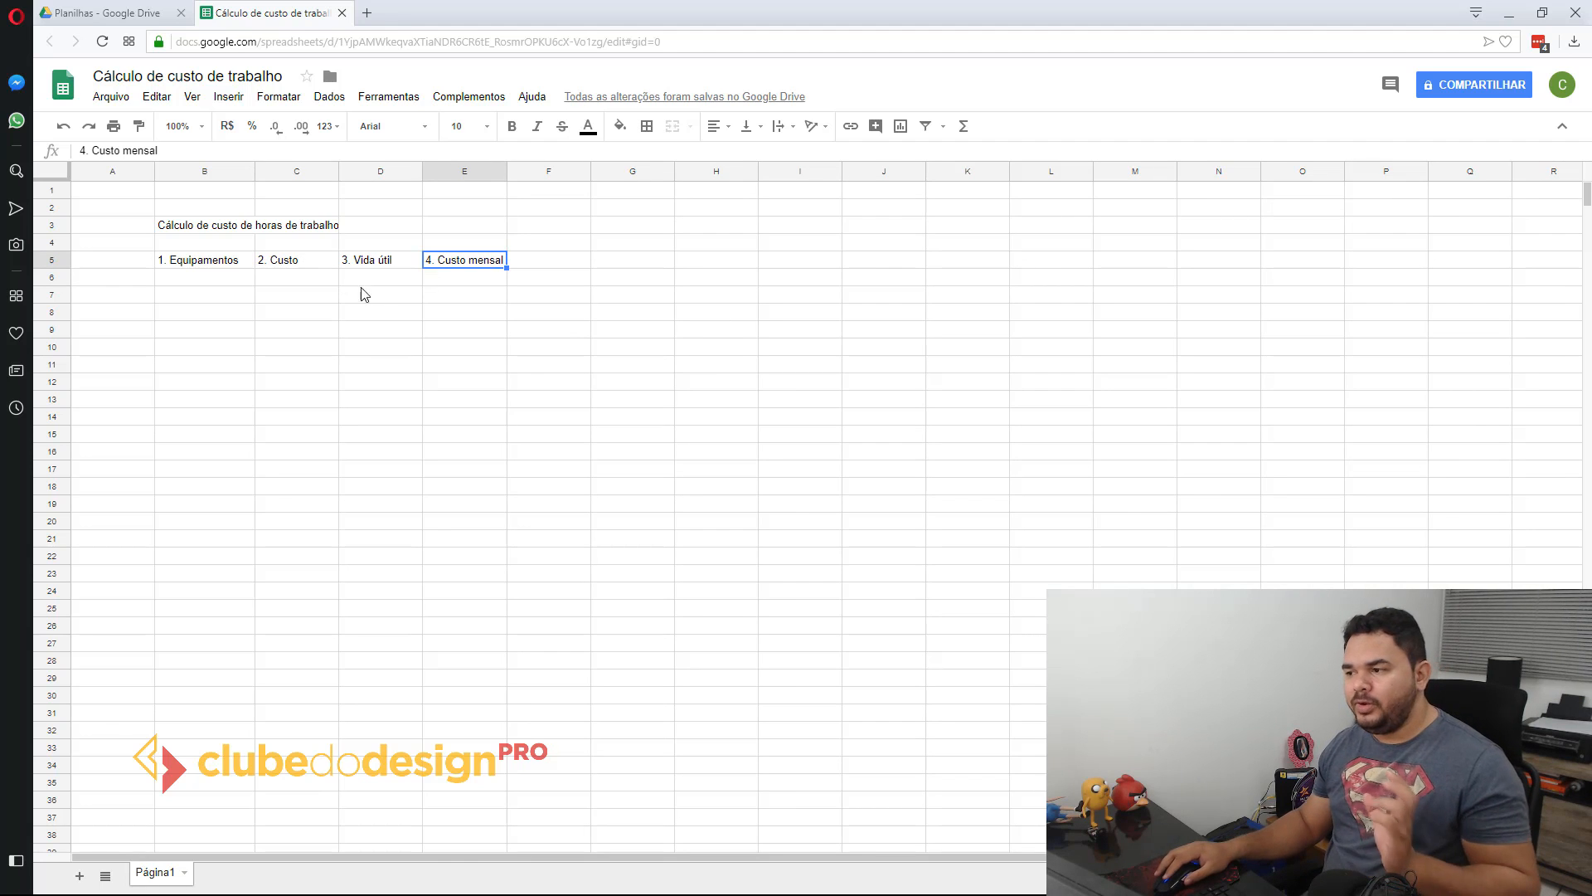
pyautogui.click(323, 262)
pyautogui.click(208, 260)
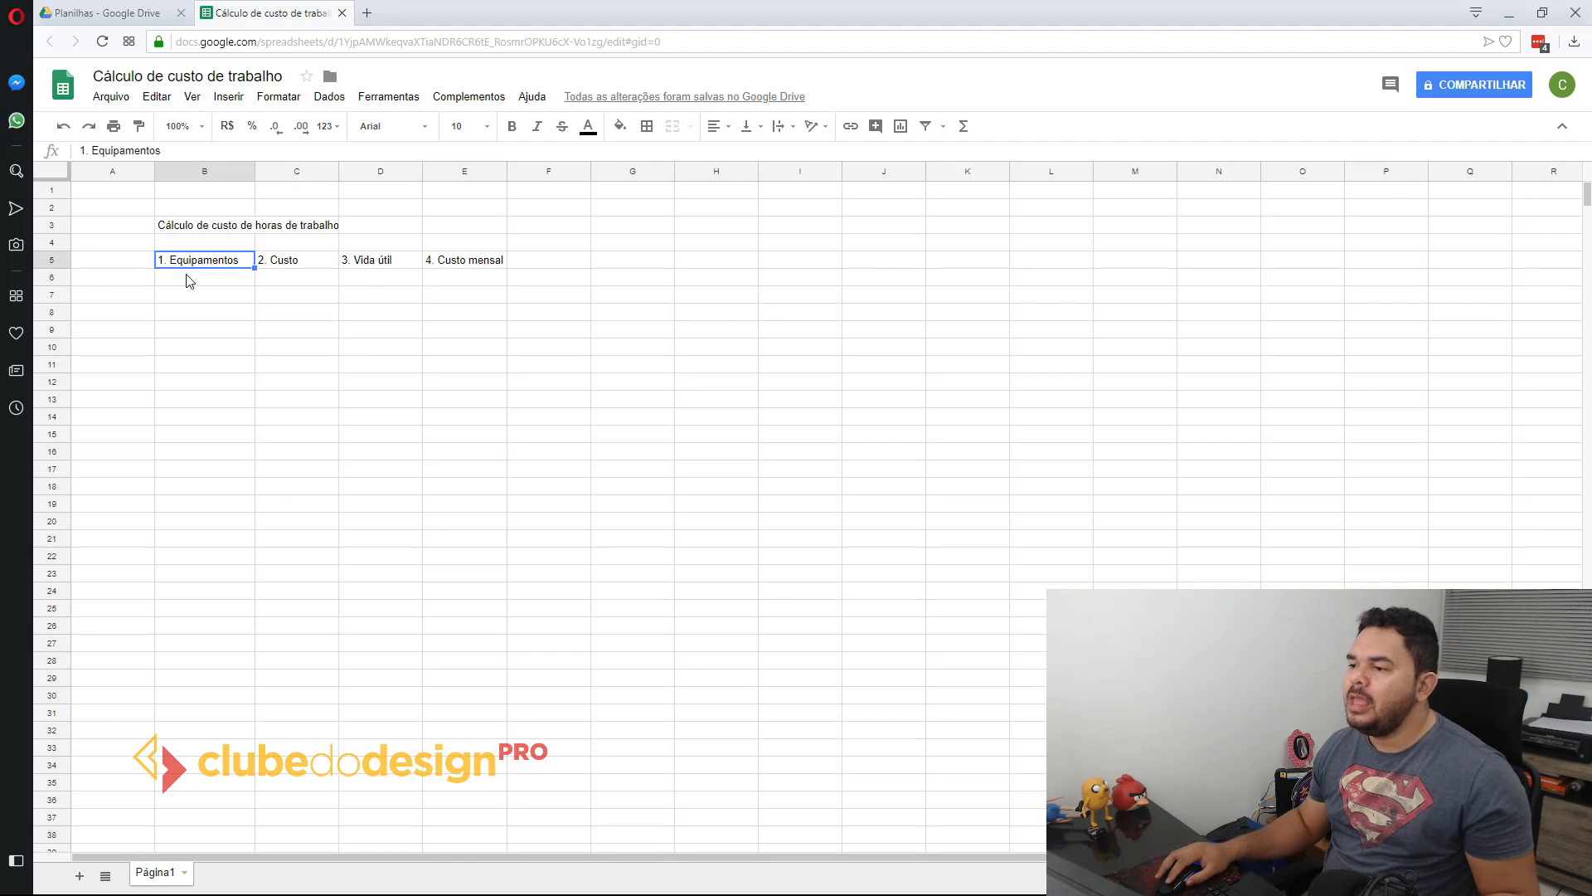
# Step: Enter "Computador" as the first equipment item in cell B6
pyautogui.click(189, 280)
pyautogui.write('Computador')
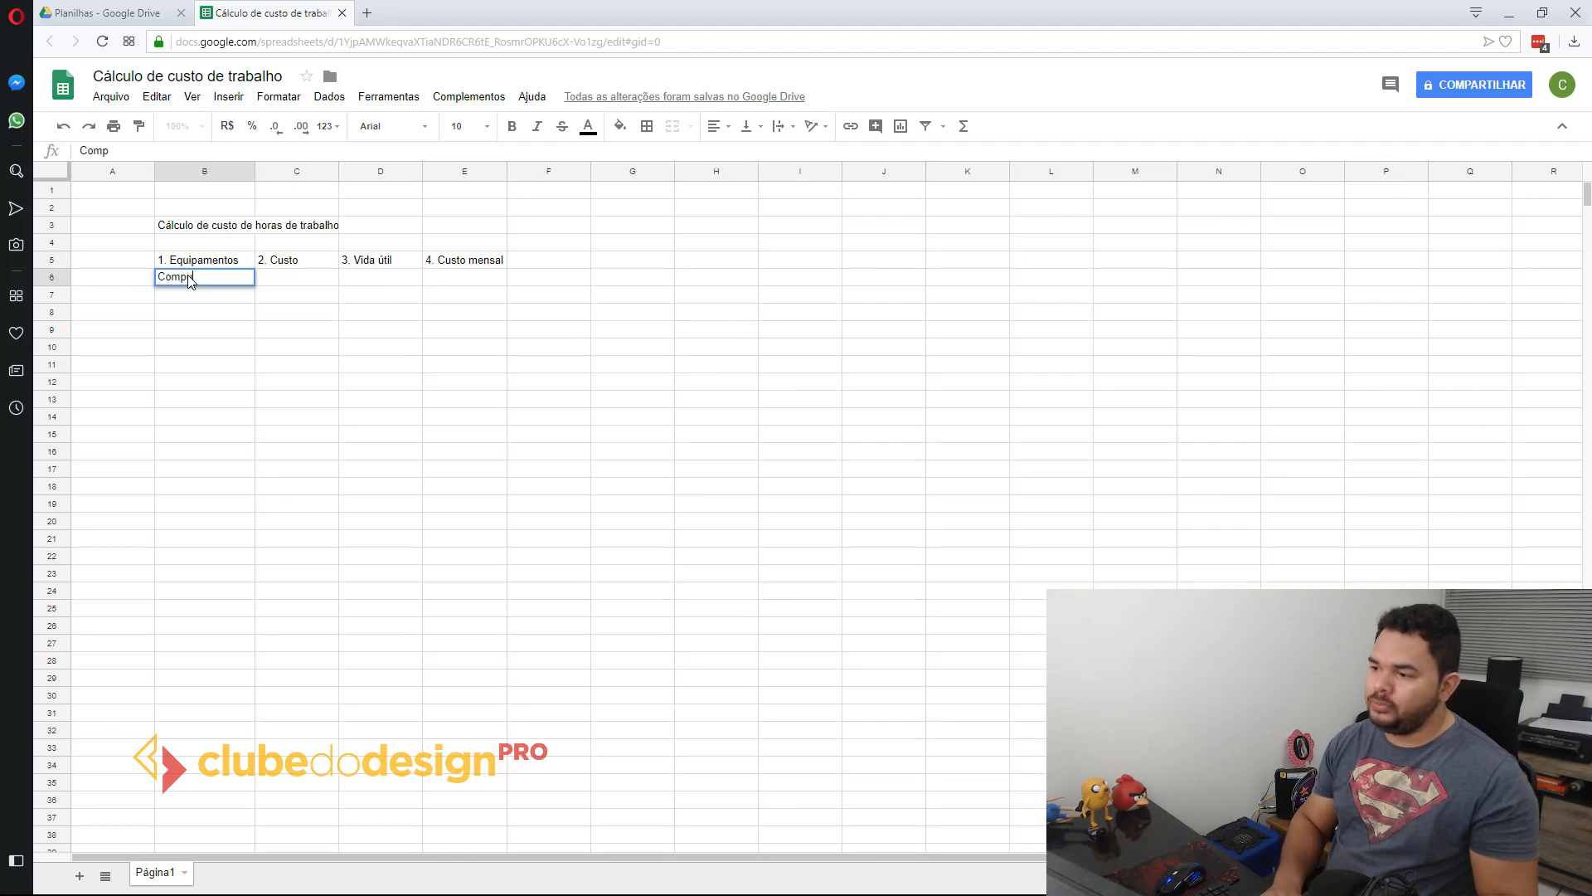
pyautogui.press('Return')
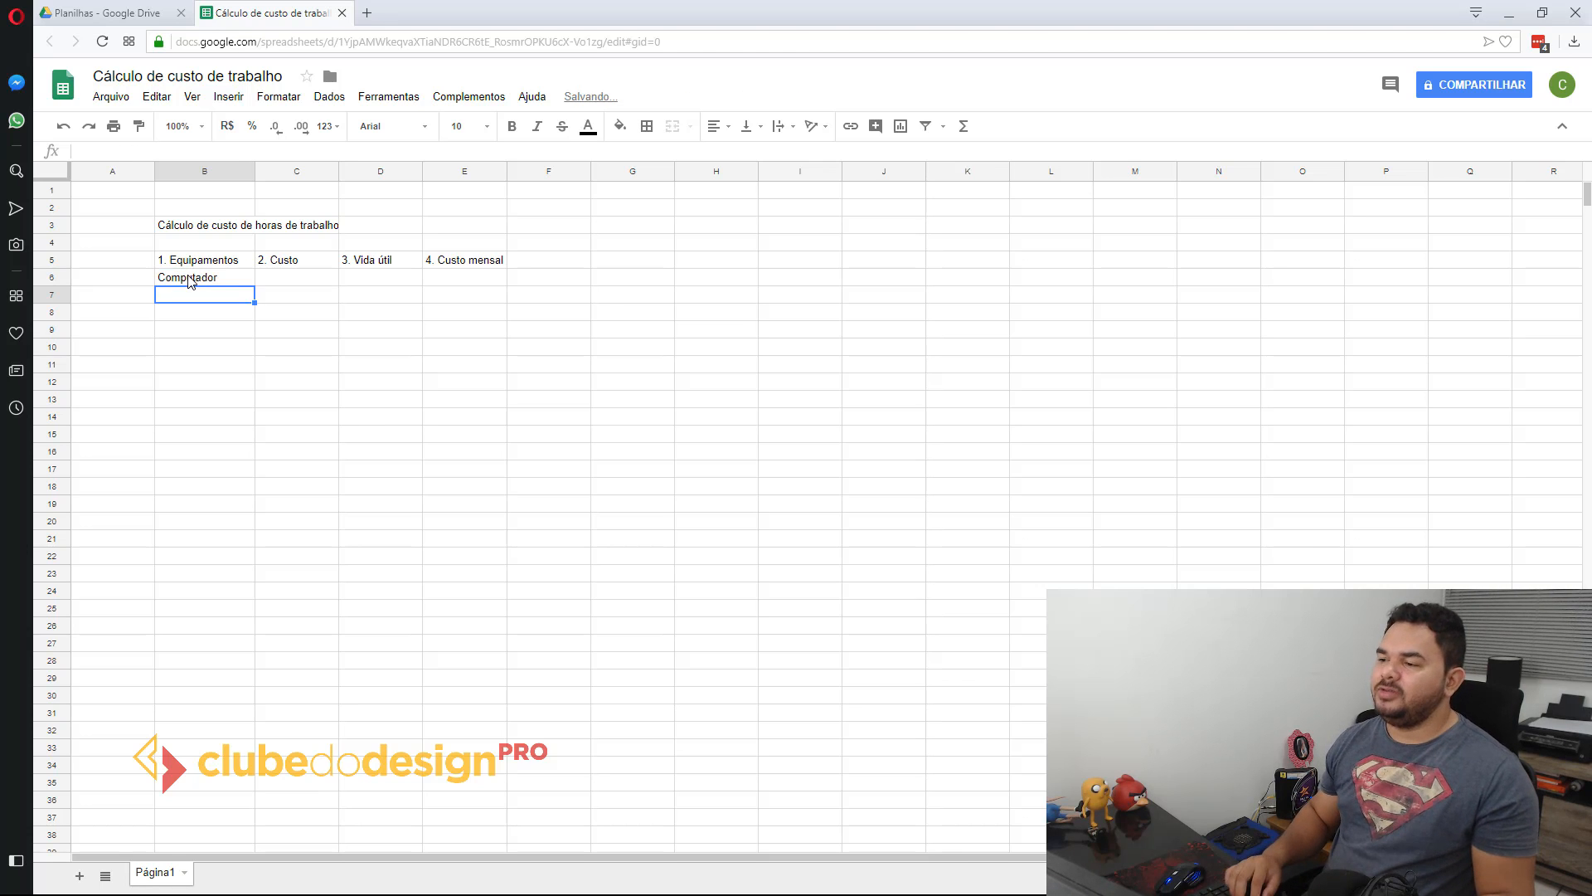
# Step: Enter 5000 as the computer's cost in cell C6
pyautogui.press('Right')
pyautogui.press('Up')
pyautogui.write('5')
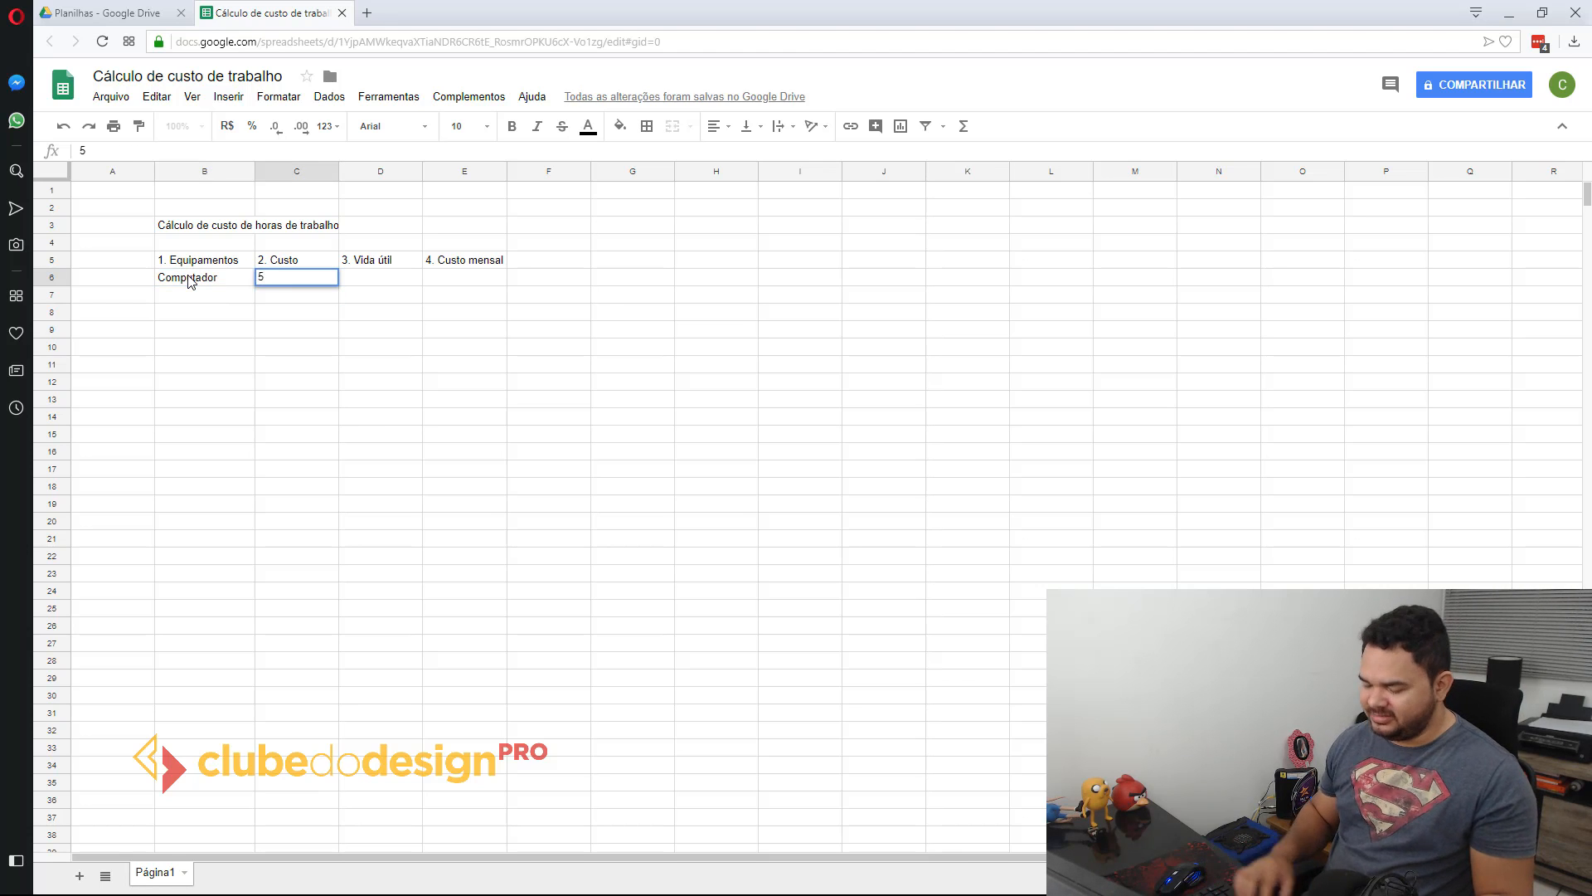
pyautogui.press('Return')
pyautogui.doubleClick(286, 282)
pyautogui.write('000')
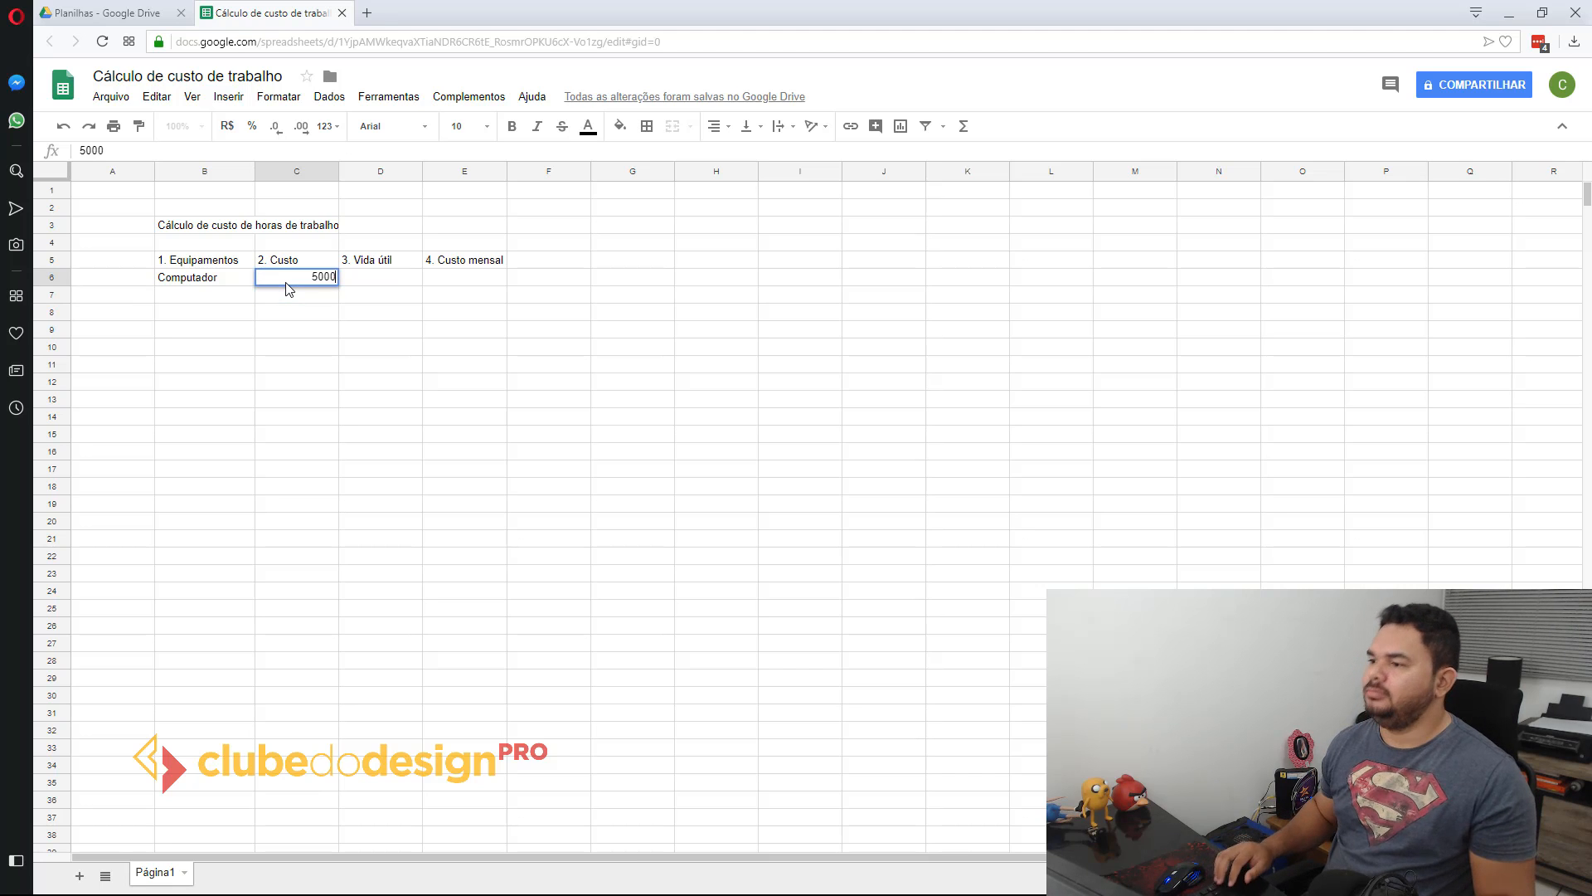
pyautogui.press('Return')
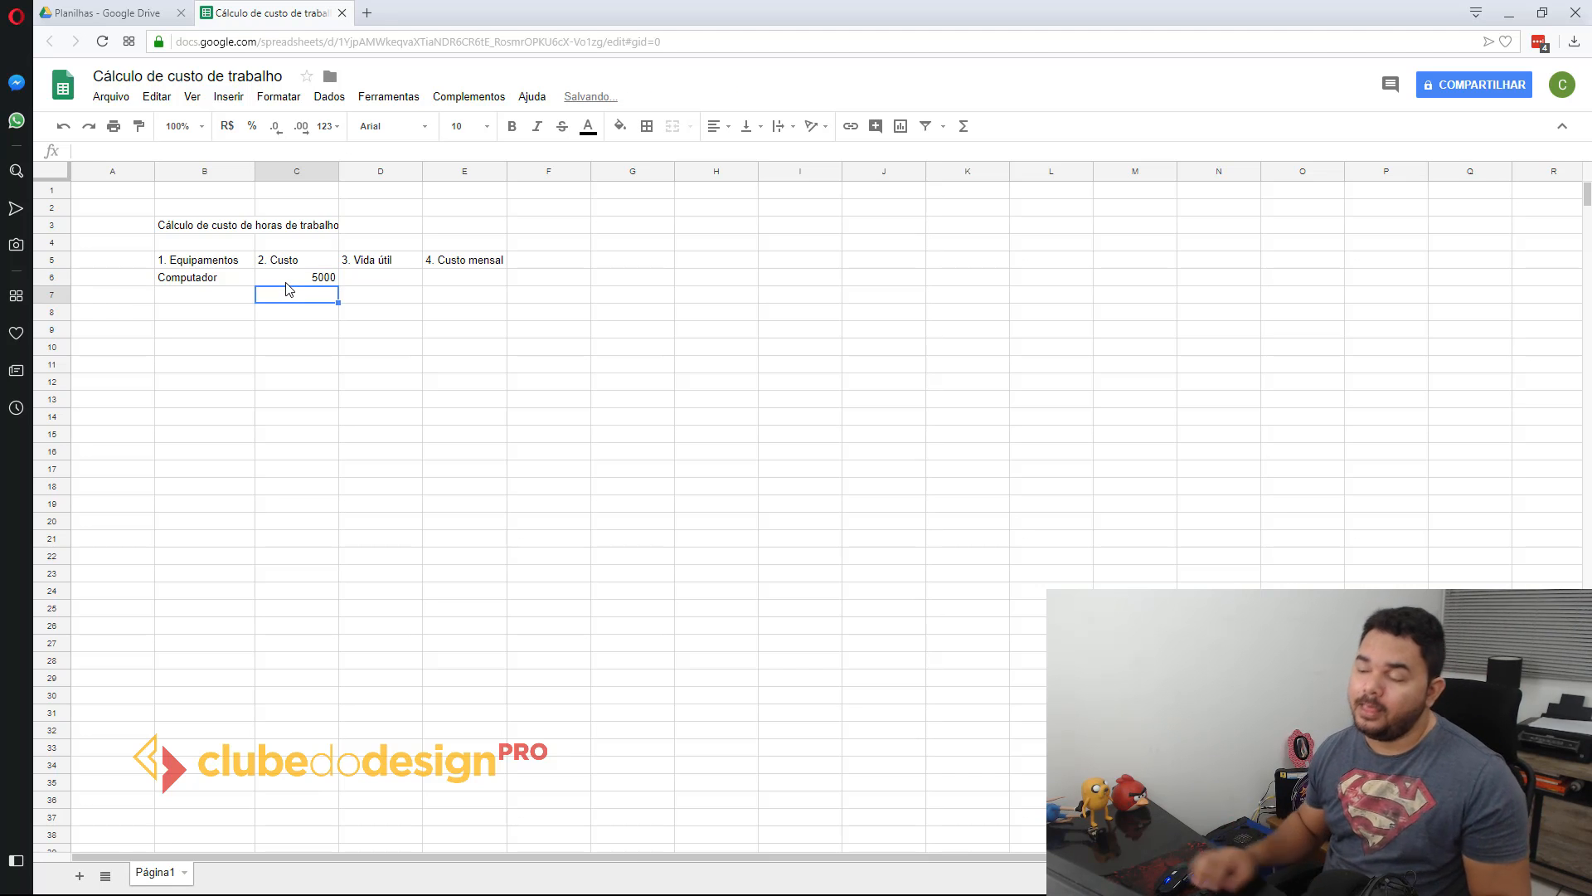
pyautogui.click(467, 277)
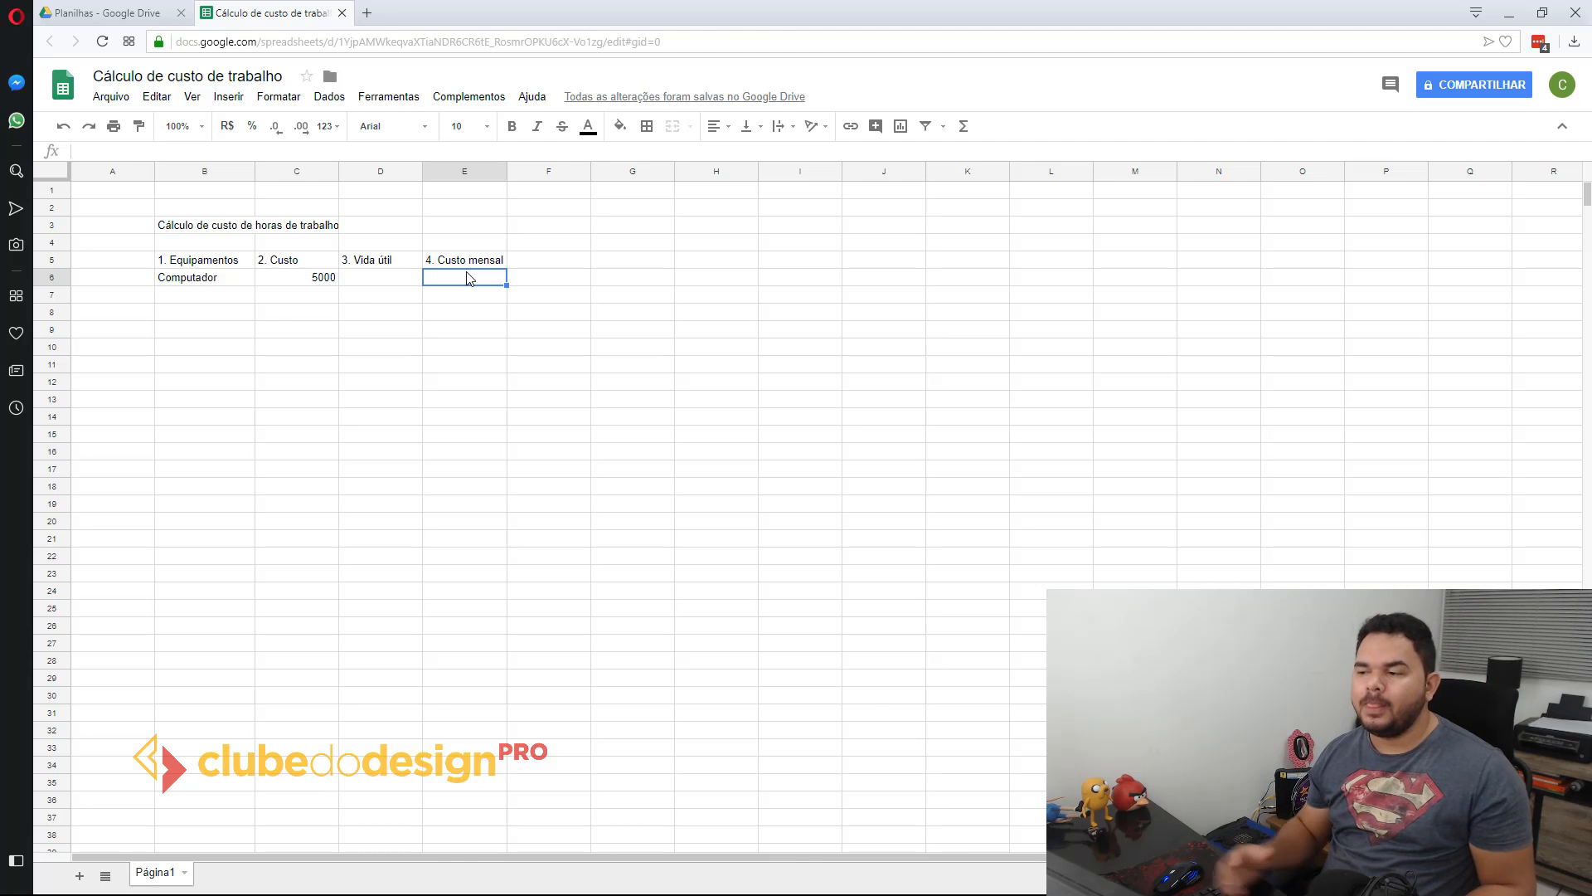
pyautogui.click(312, 265)
pyautogui.click(381, 283)
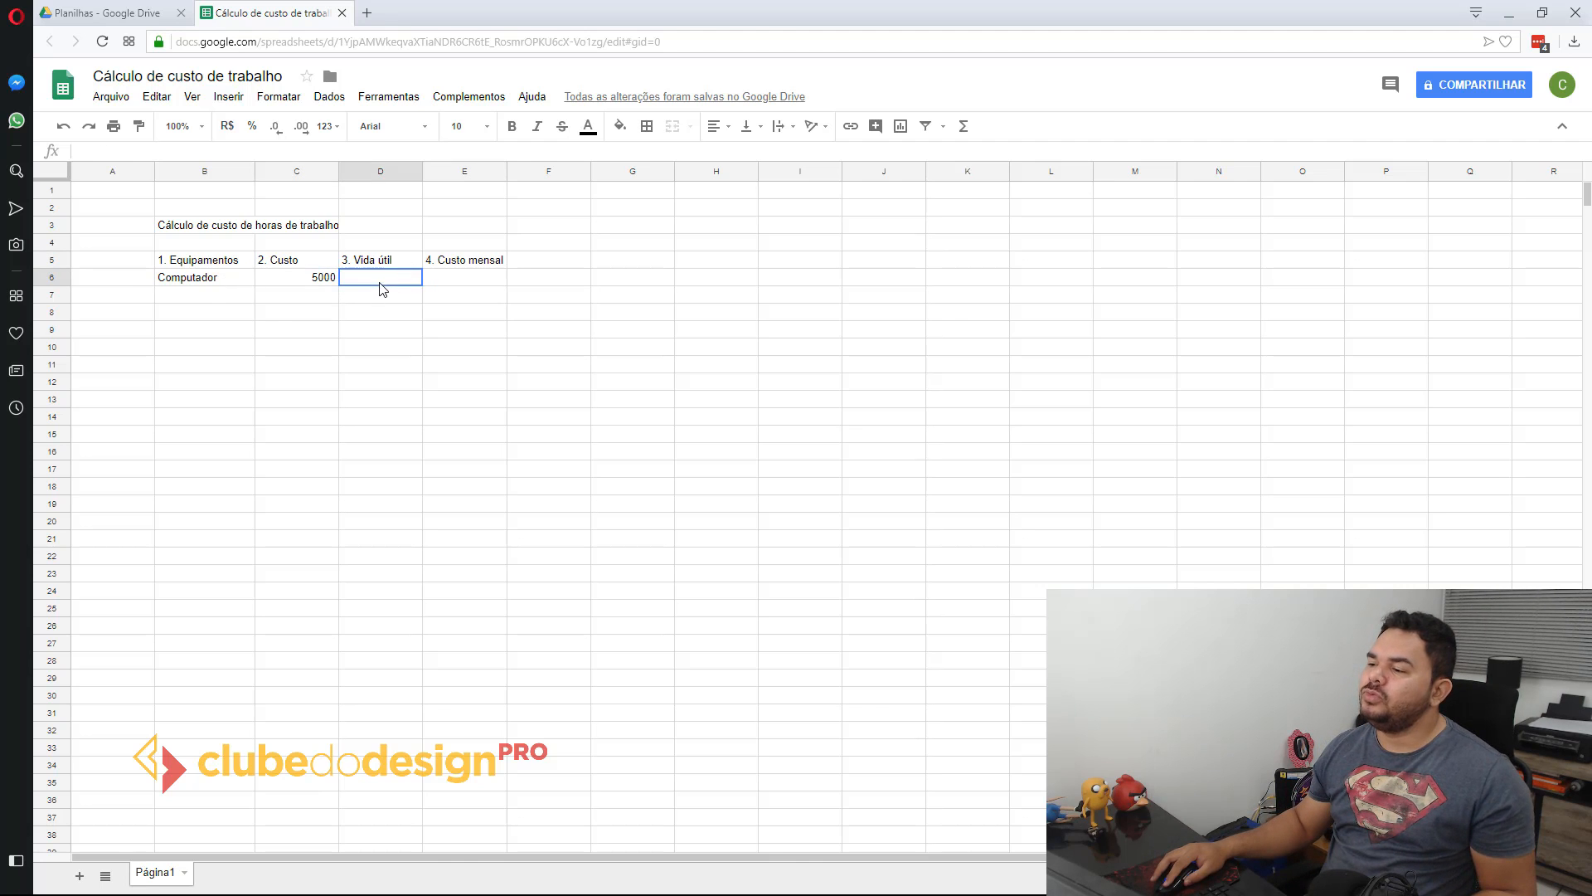
pyautogui.click(465, 283)
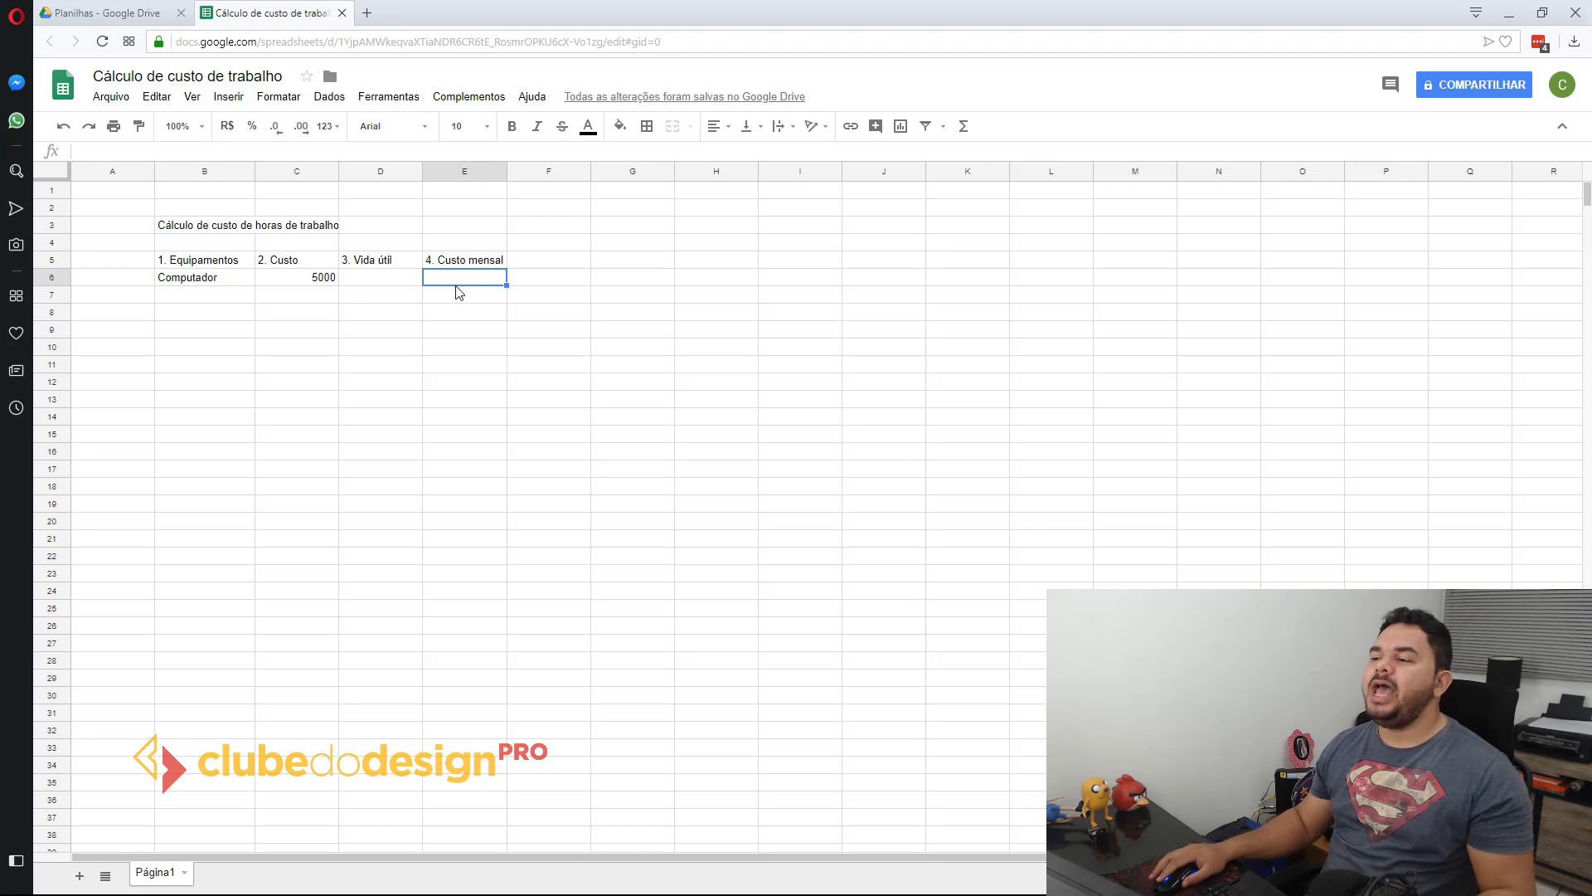
pyautogui.click(380, 287)
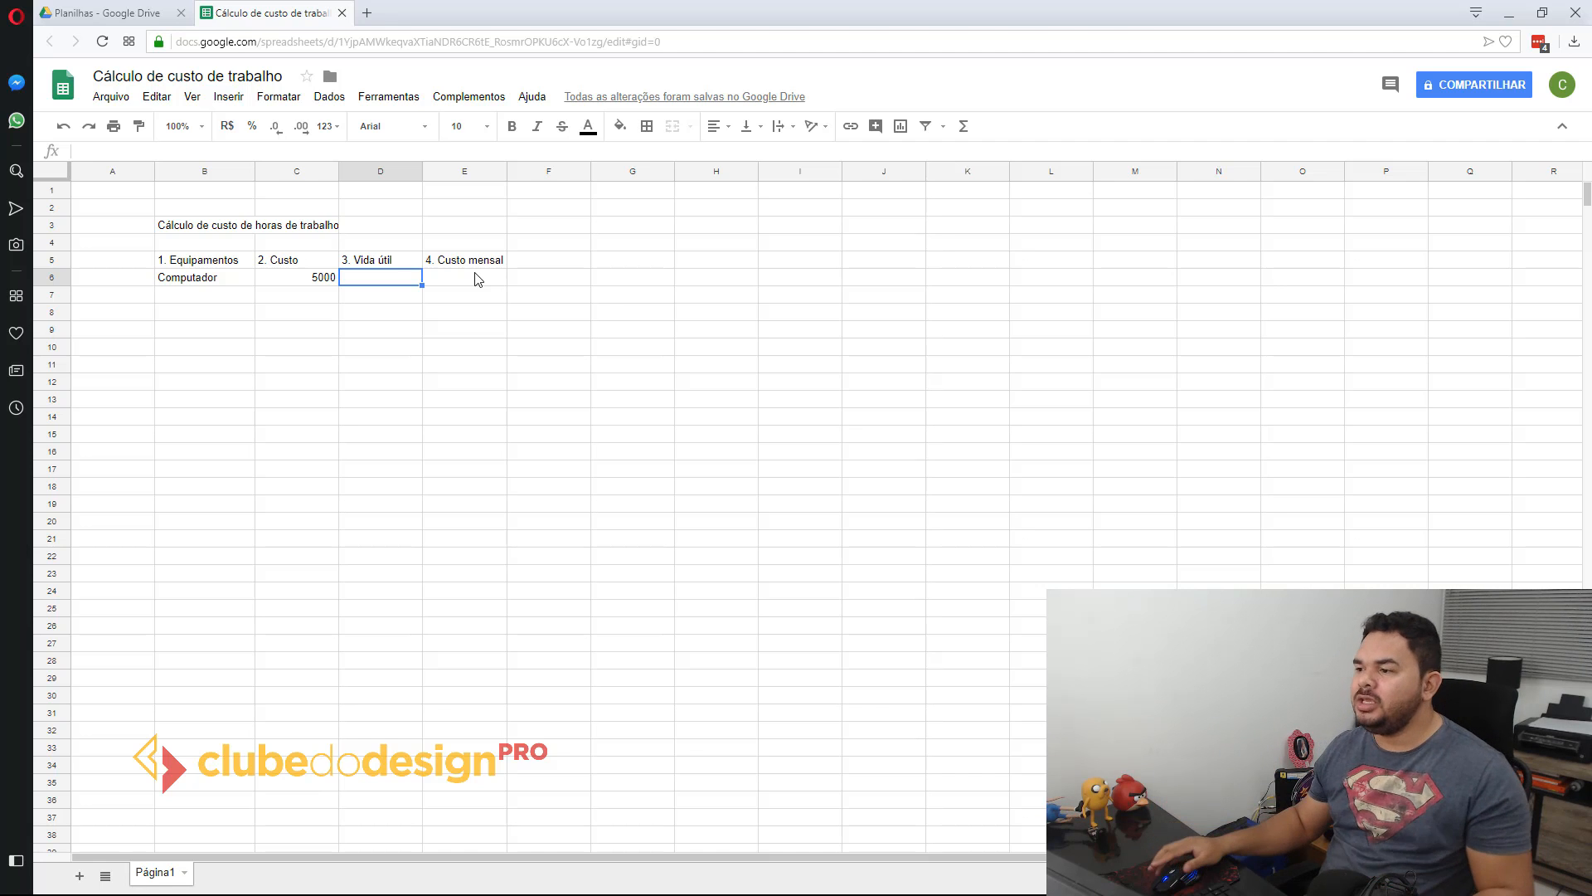
# Step: Set the computer's cost in C6 to 7250 and enter 5 as its useful life in D6
pyautogui.click(324, 283)
pyautogui.write('7250')
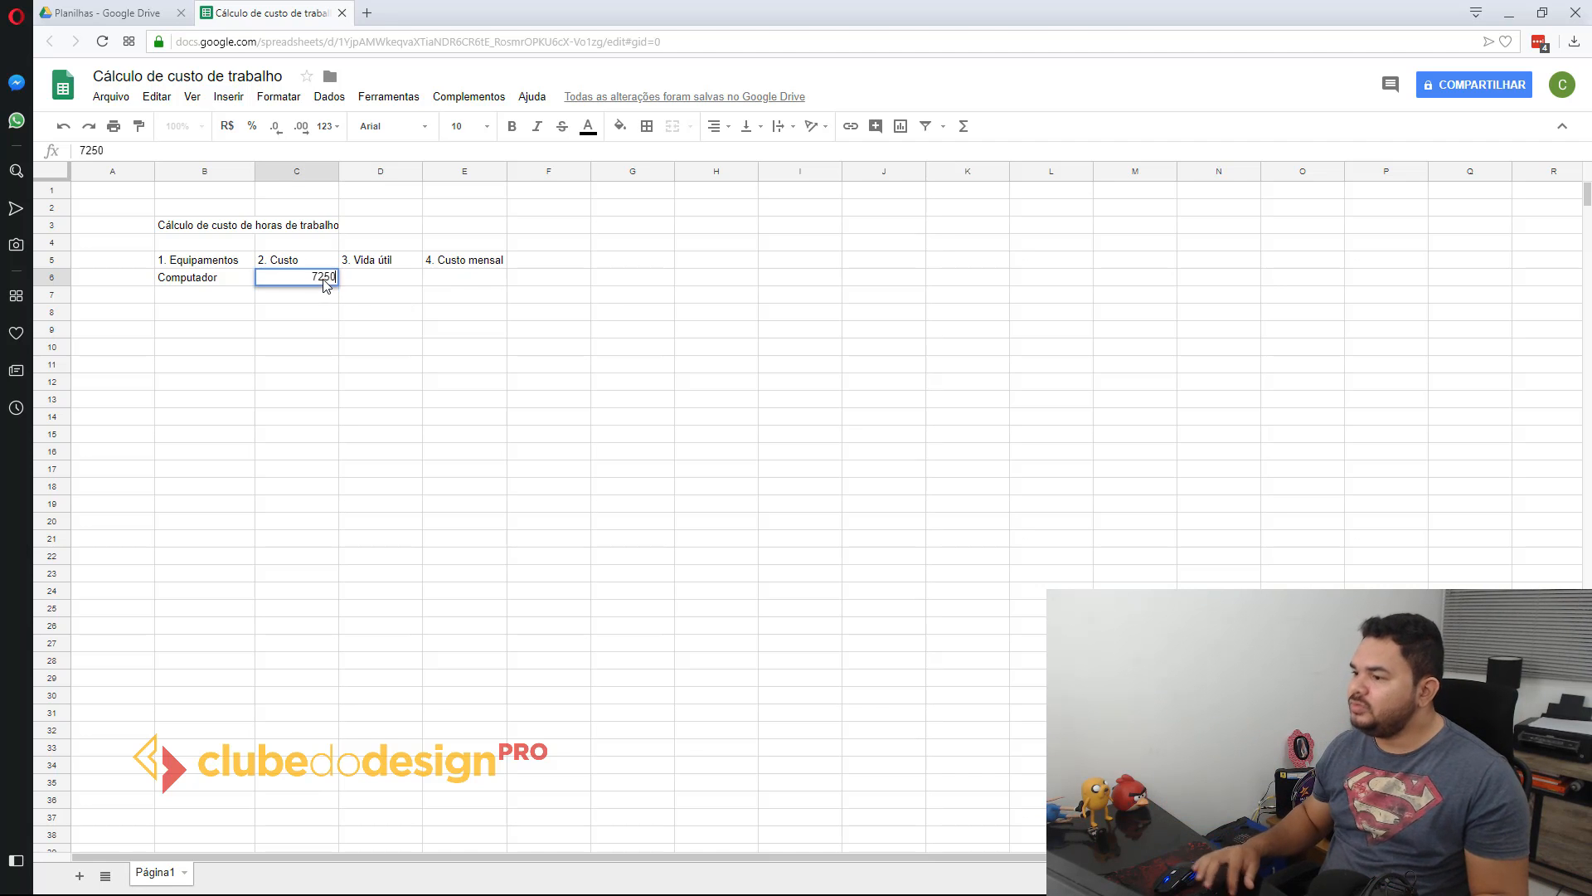
pyautogui.press('Return')
pyautogui.click(324, 283)
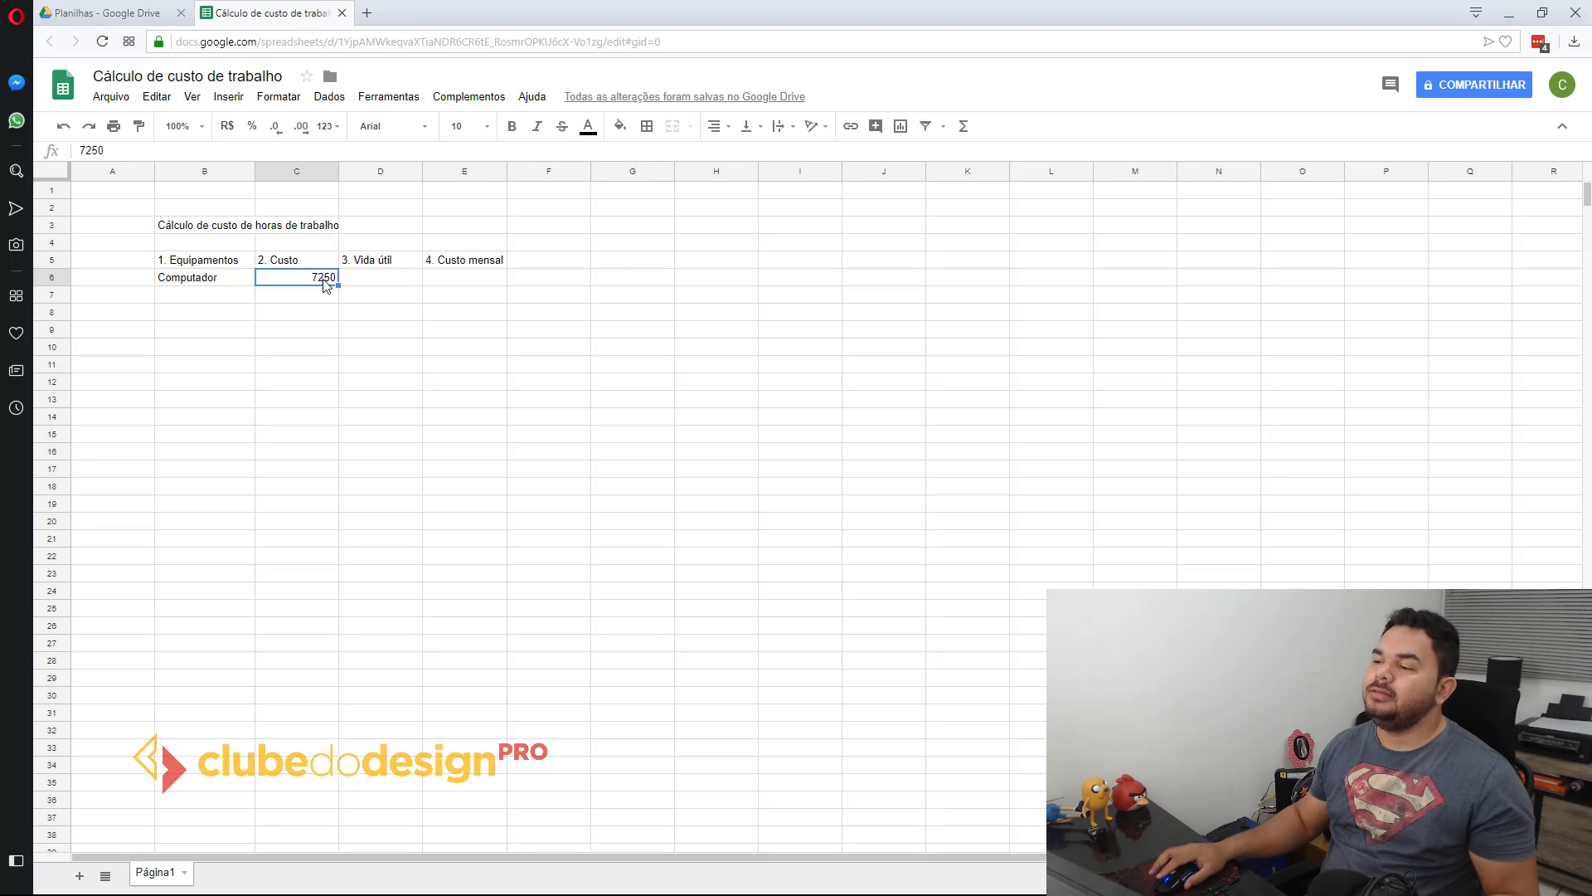
pyautogui.click(384, 280)
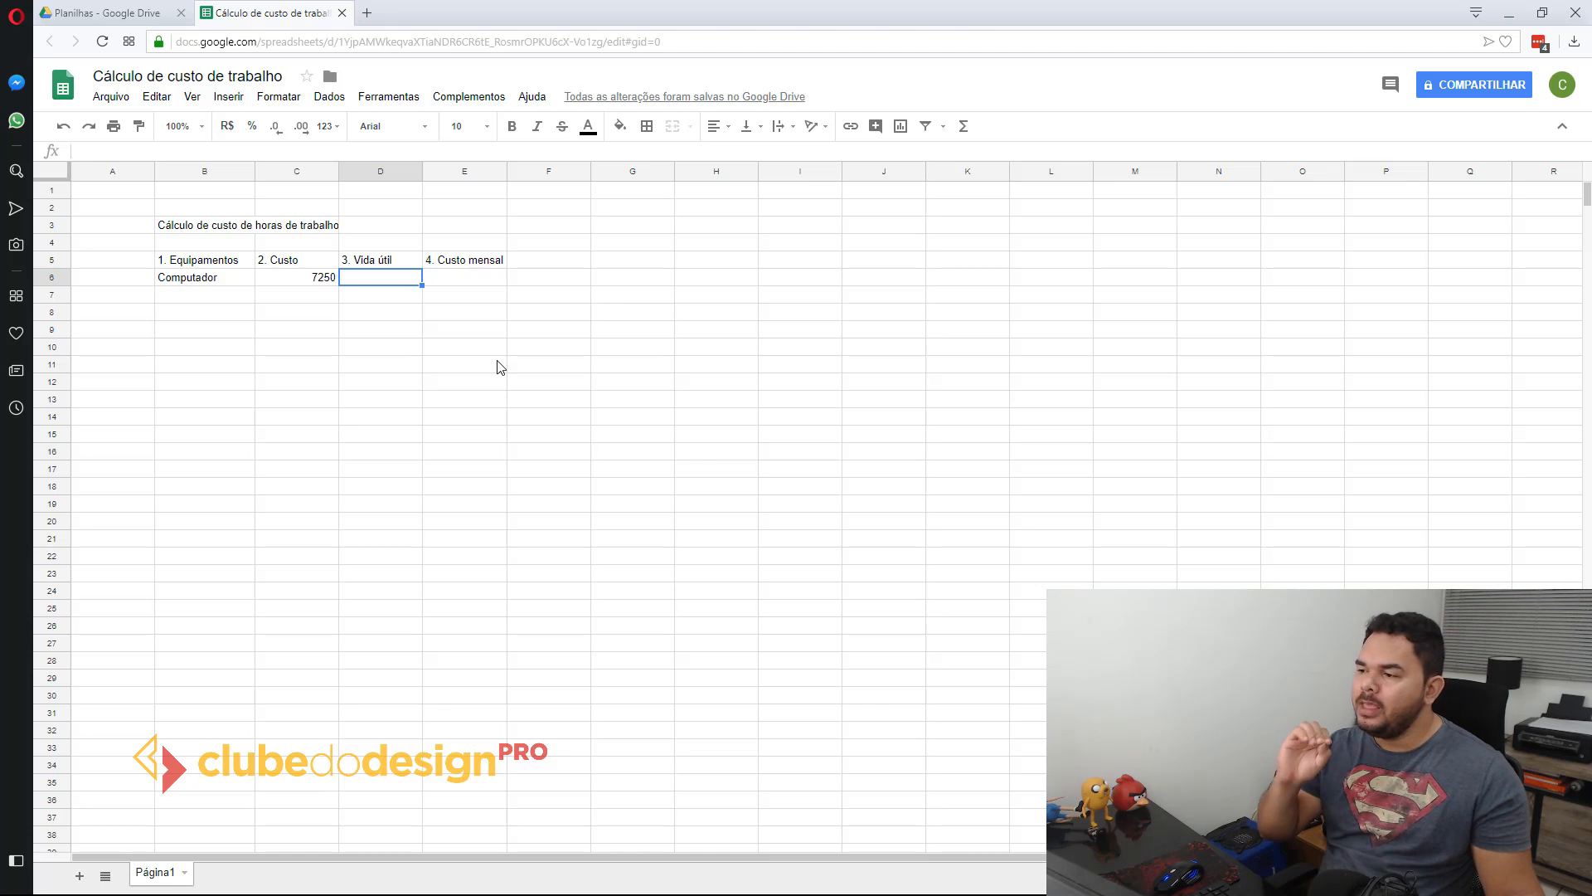
pyautogui.write('5')
pyautogui.press('Return')
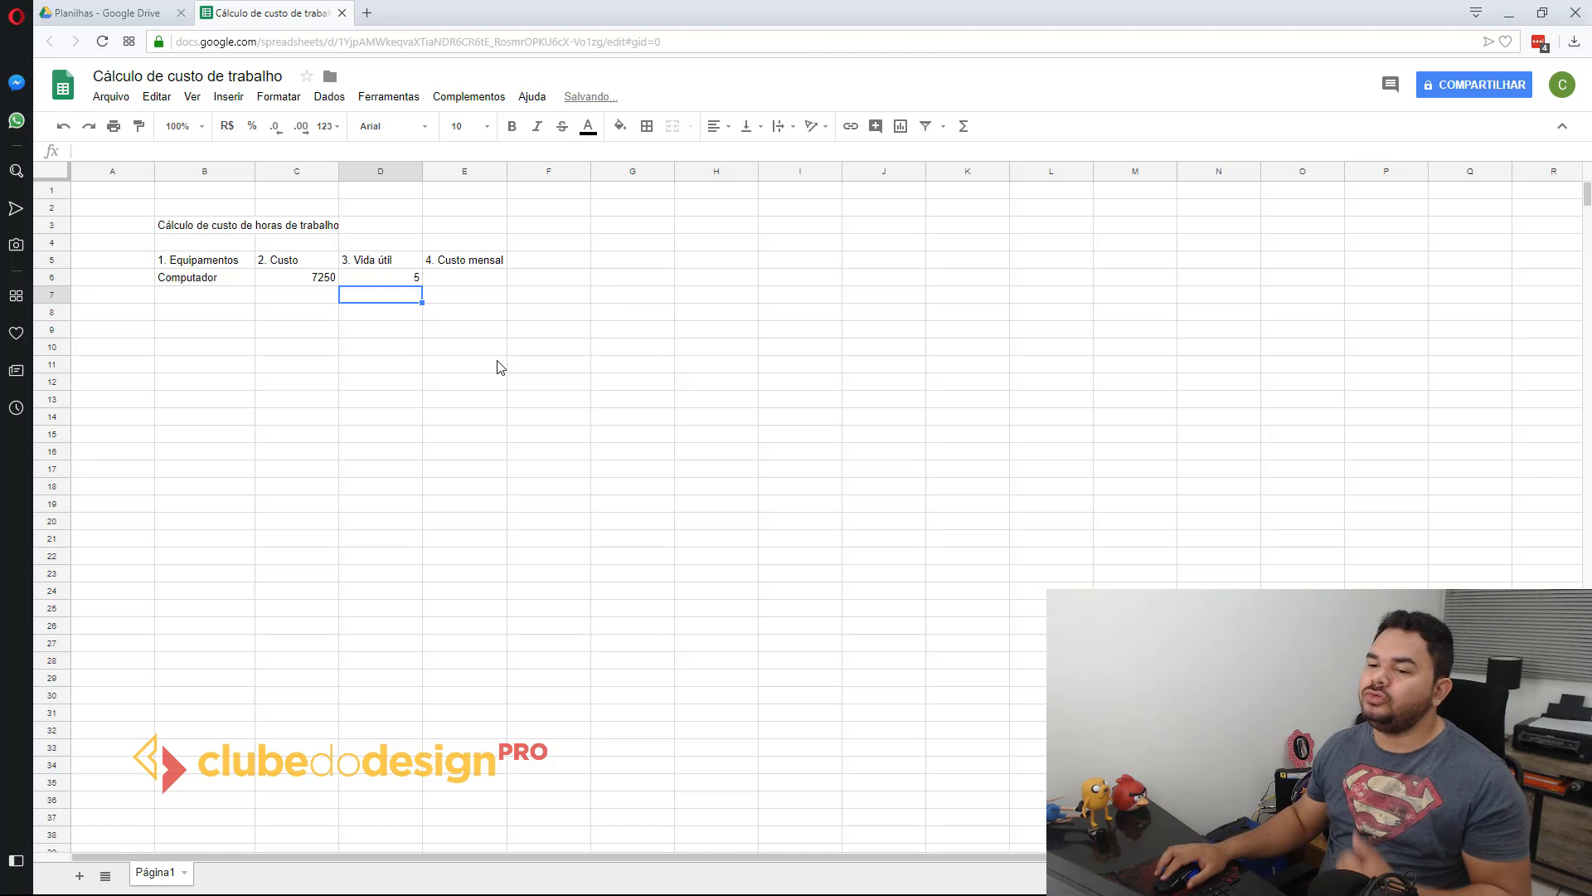
# Step: Extend the heading in D5 to "3. Vida útil (anos)" and widen column D to fit it
pyautogui.click(397, 258)
pyautogui.doubleClick(406, 262)
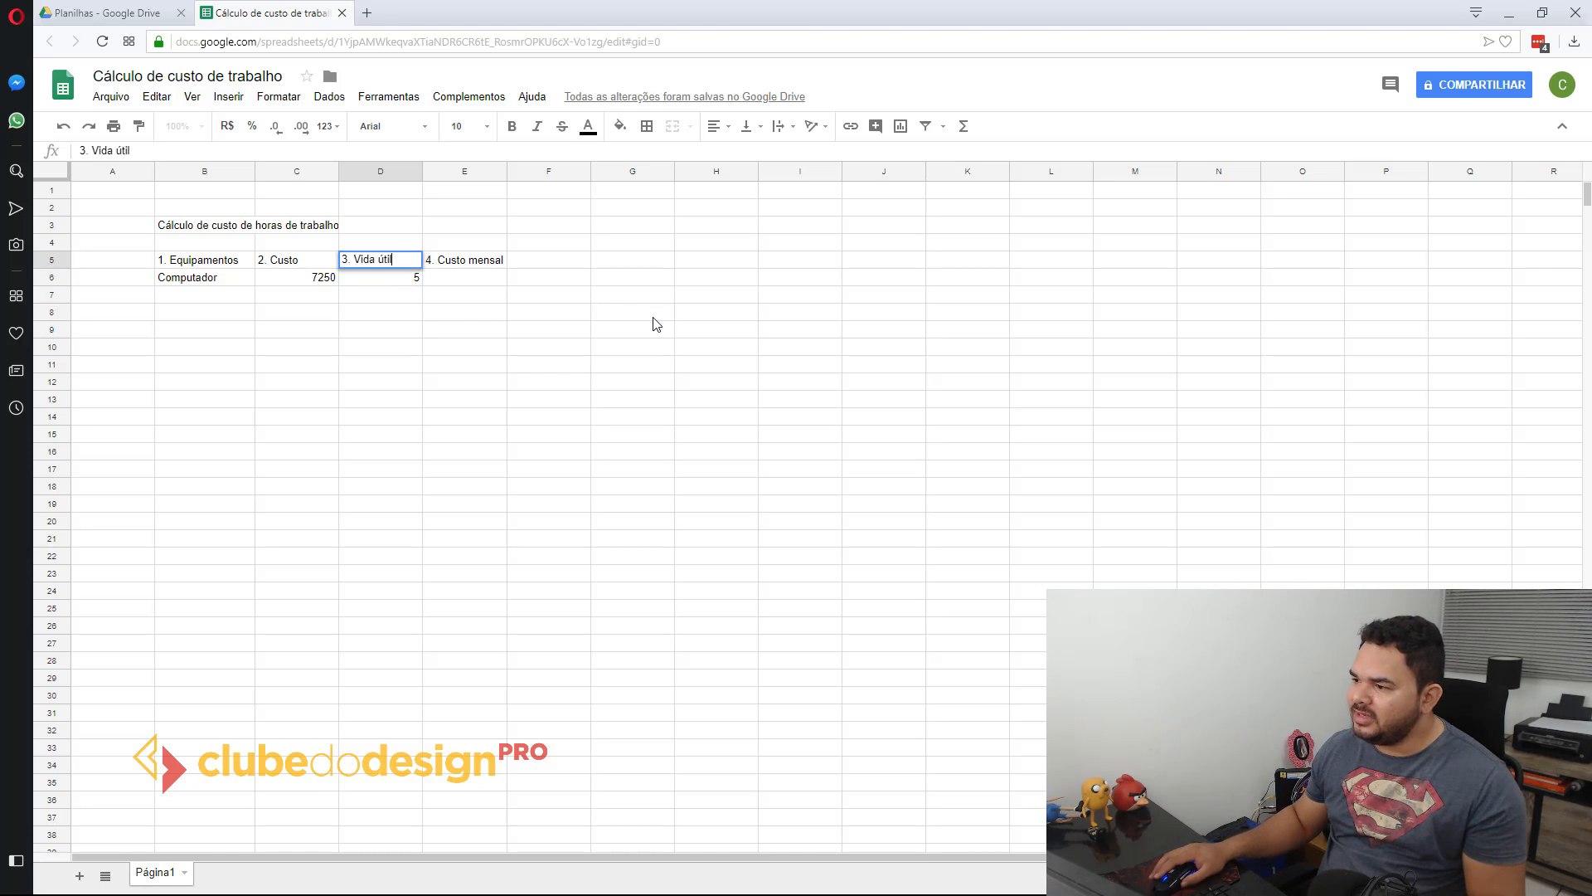
pyautogui.write('(anos)')
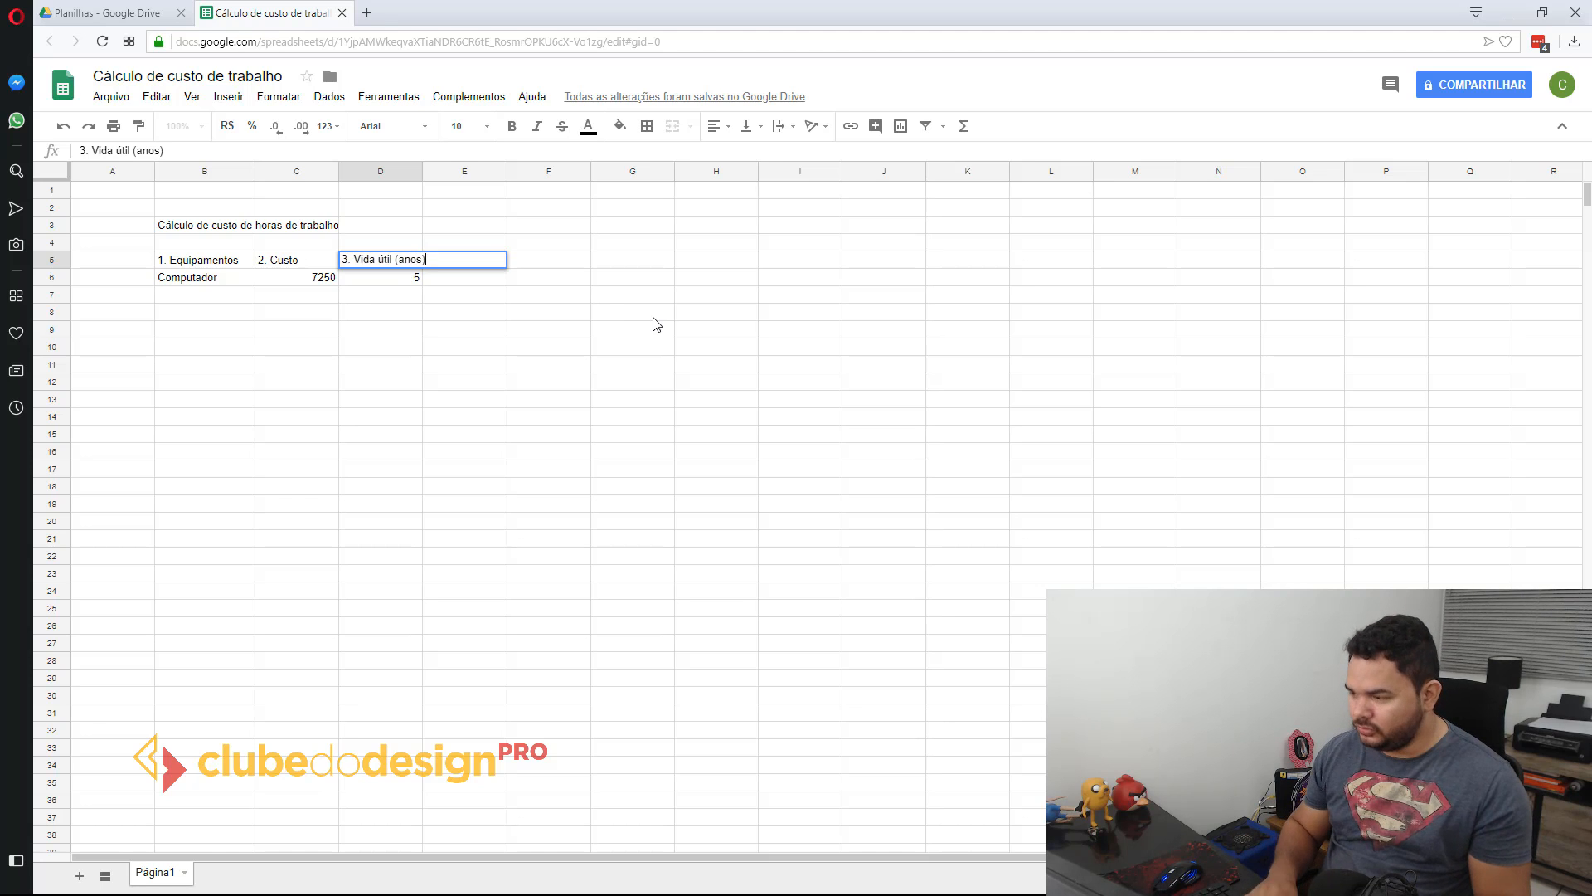
pyautogui.press('Return')
pyautogui.moveTo(422, 170); pyautogui.dragTo(429, 170)
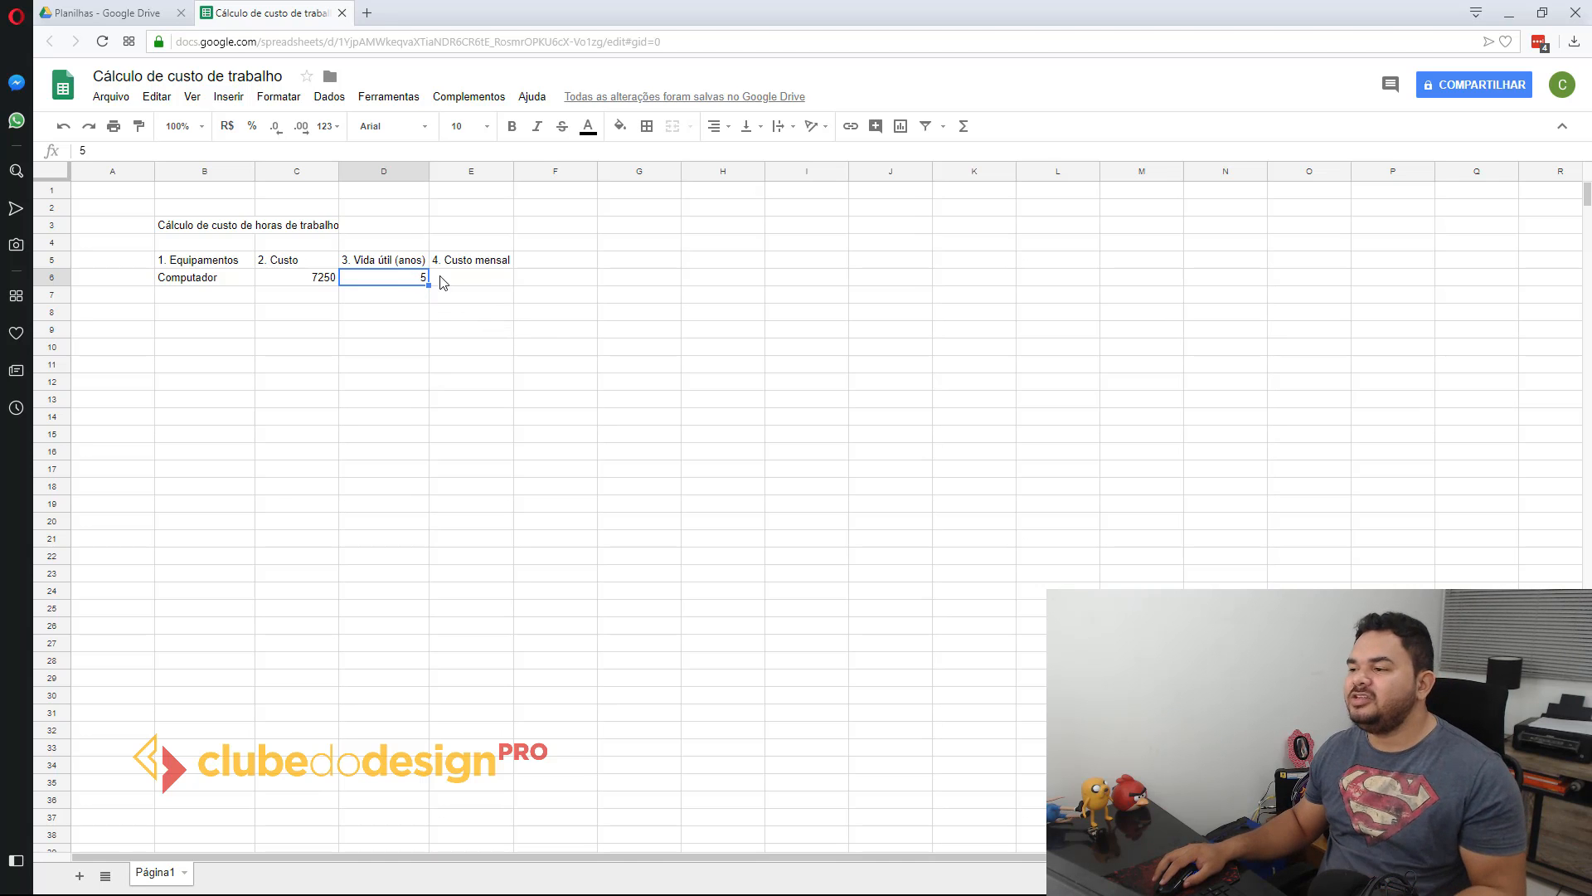
# Step: Make the equipment table headings in B5:E5 bold
pyautogui.click(469, 280)
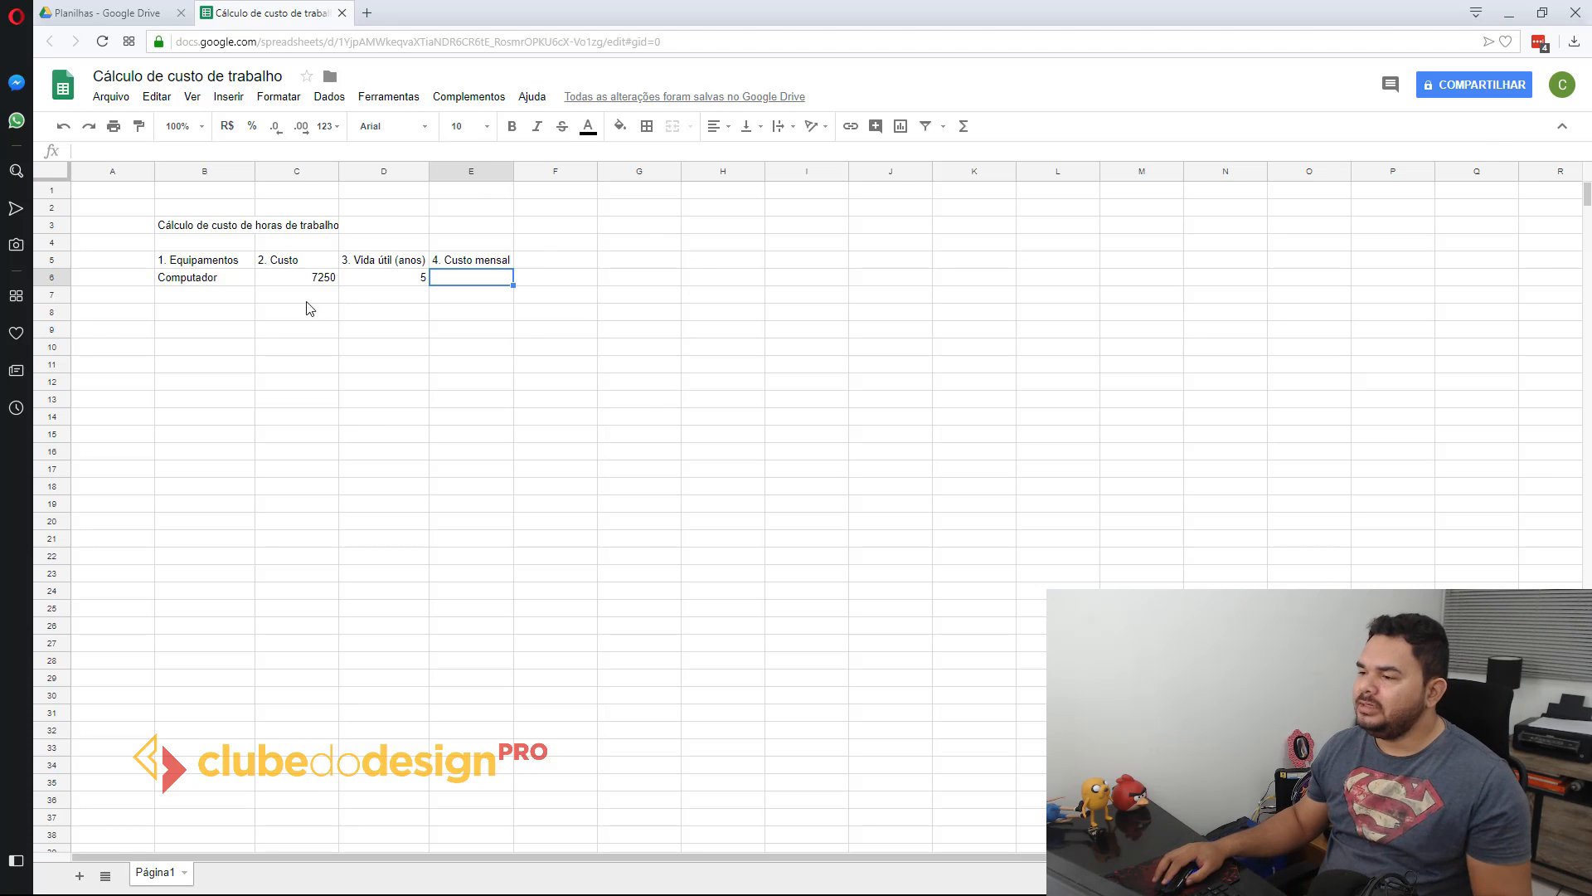
pyautogui.click(267, 282)
pyautogui.click(219, 264)
pyautogui.moveTo(214, 264); pyautogui.dragTo(464, 262)
pyautogui.click(511, 126)
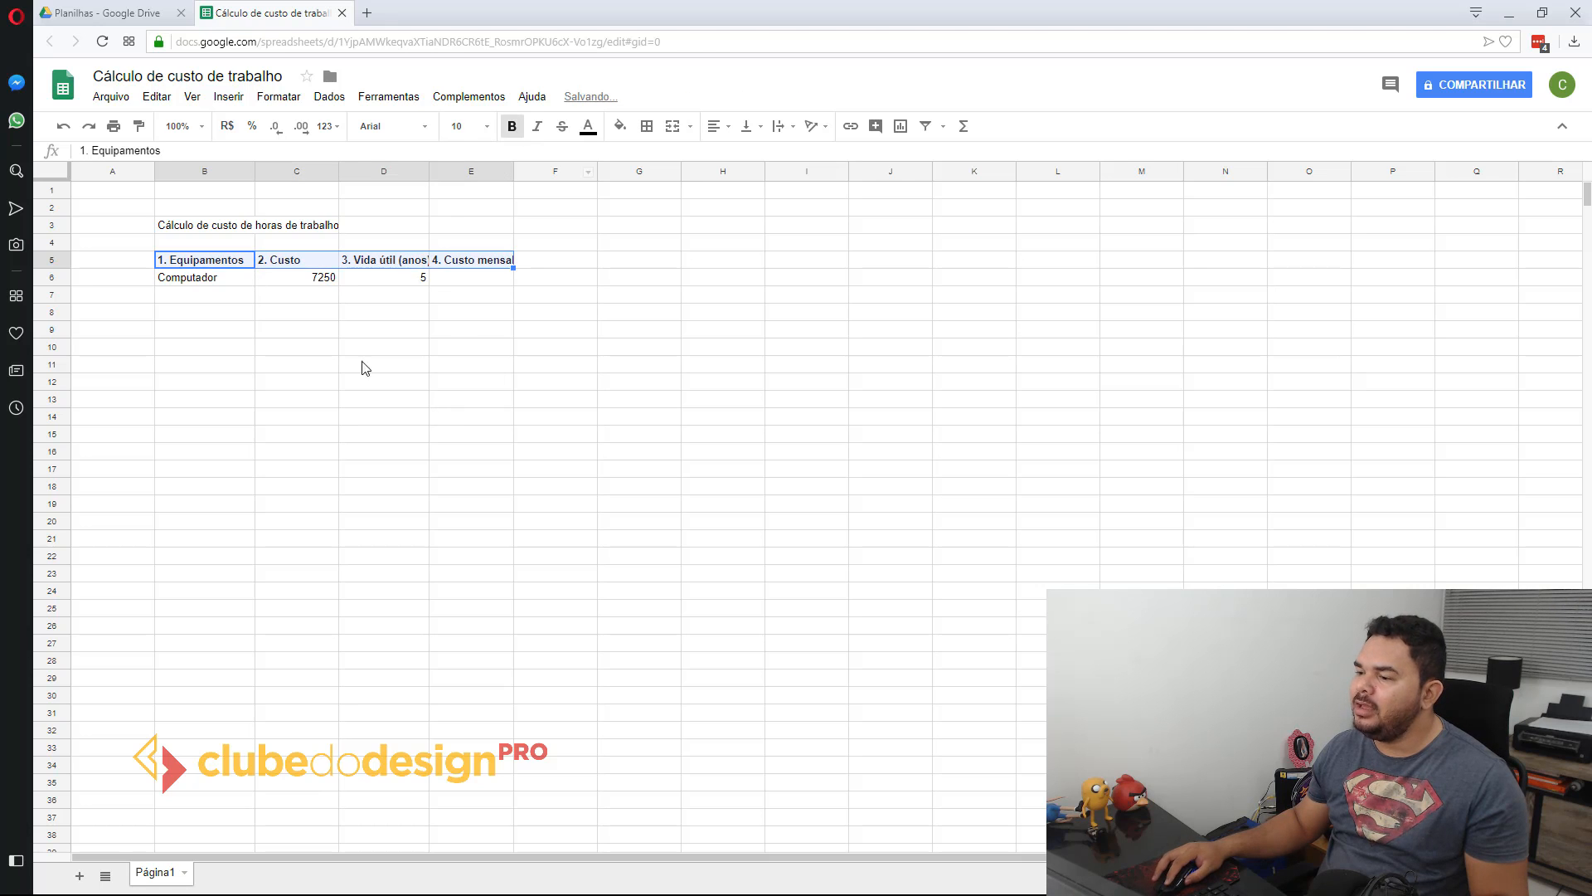
pyautogui.click(355, 349)
# Step: Format the computer's cost in C6 as Brazilian real (R$) currency
pyautogui.click(173, 280)
pyautogui.click(281, 284)
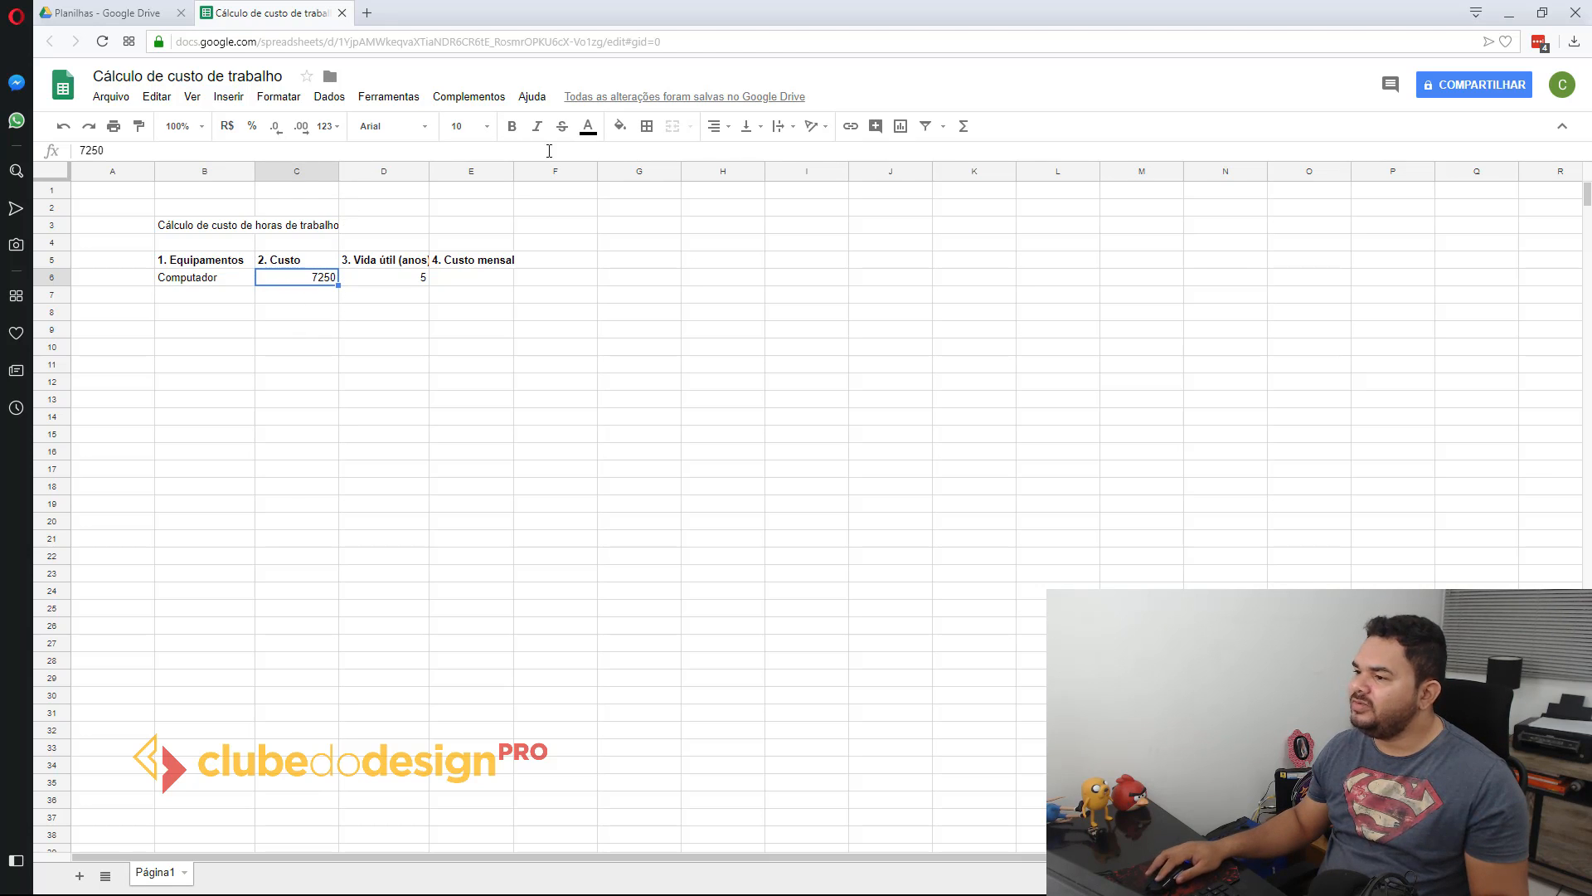
pyautogui.click(226, 125)
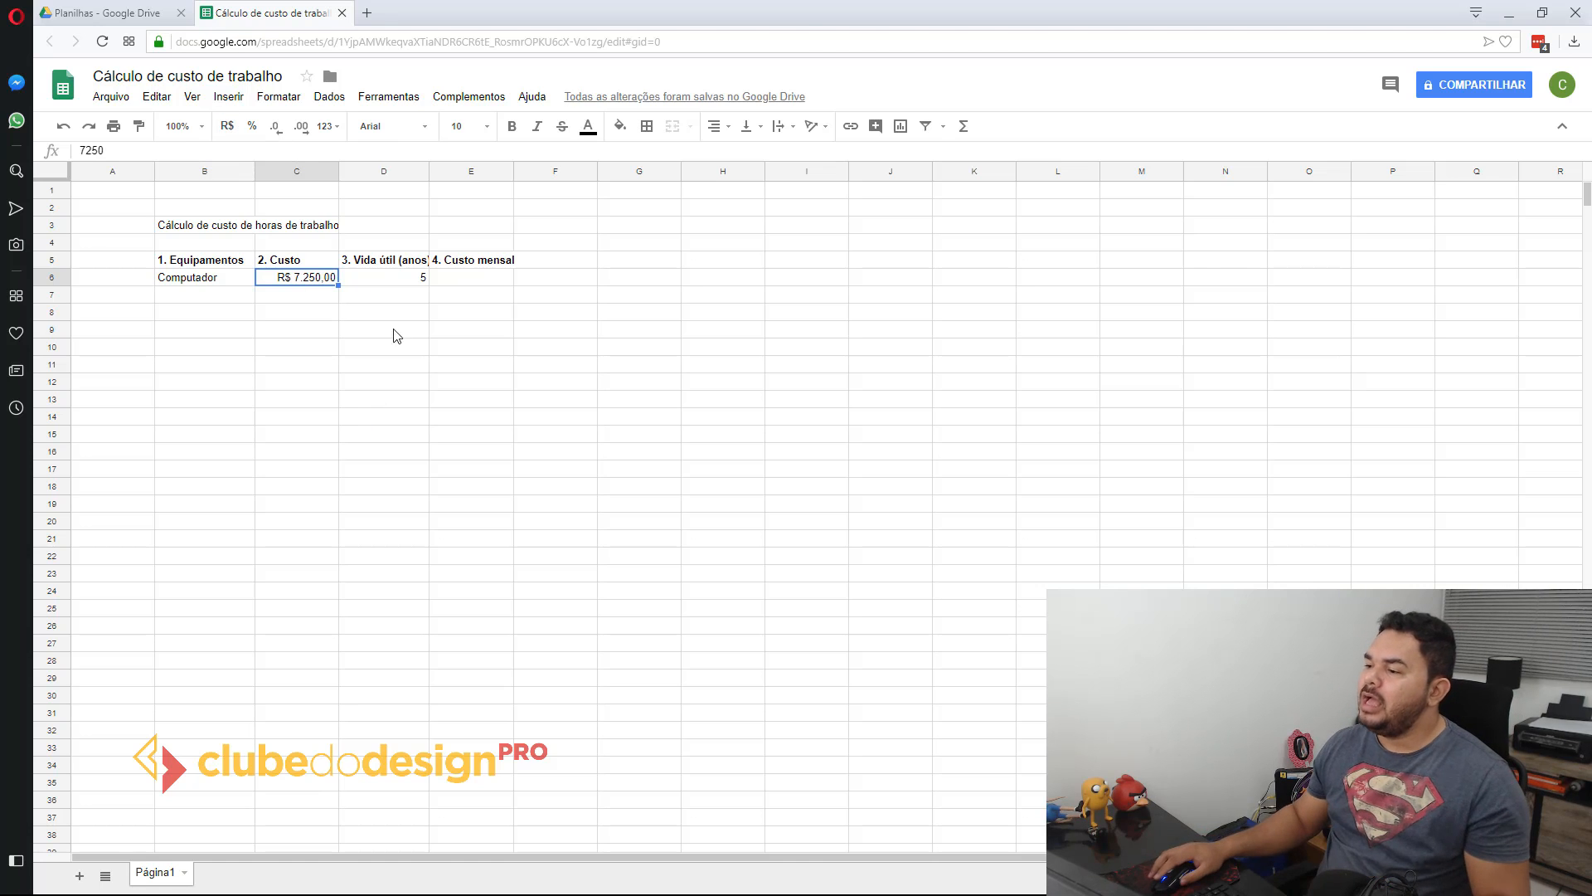
# Step: Auto-fit the widths of columns D and E to their bold headings
pyautogui.doubleClick(429, 171)
pyautogui.click(408, 282)
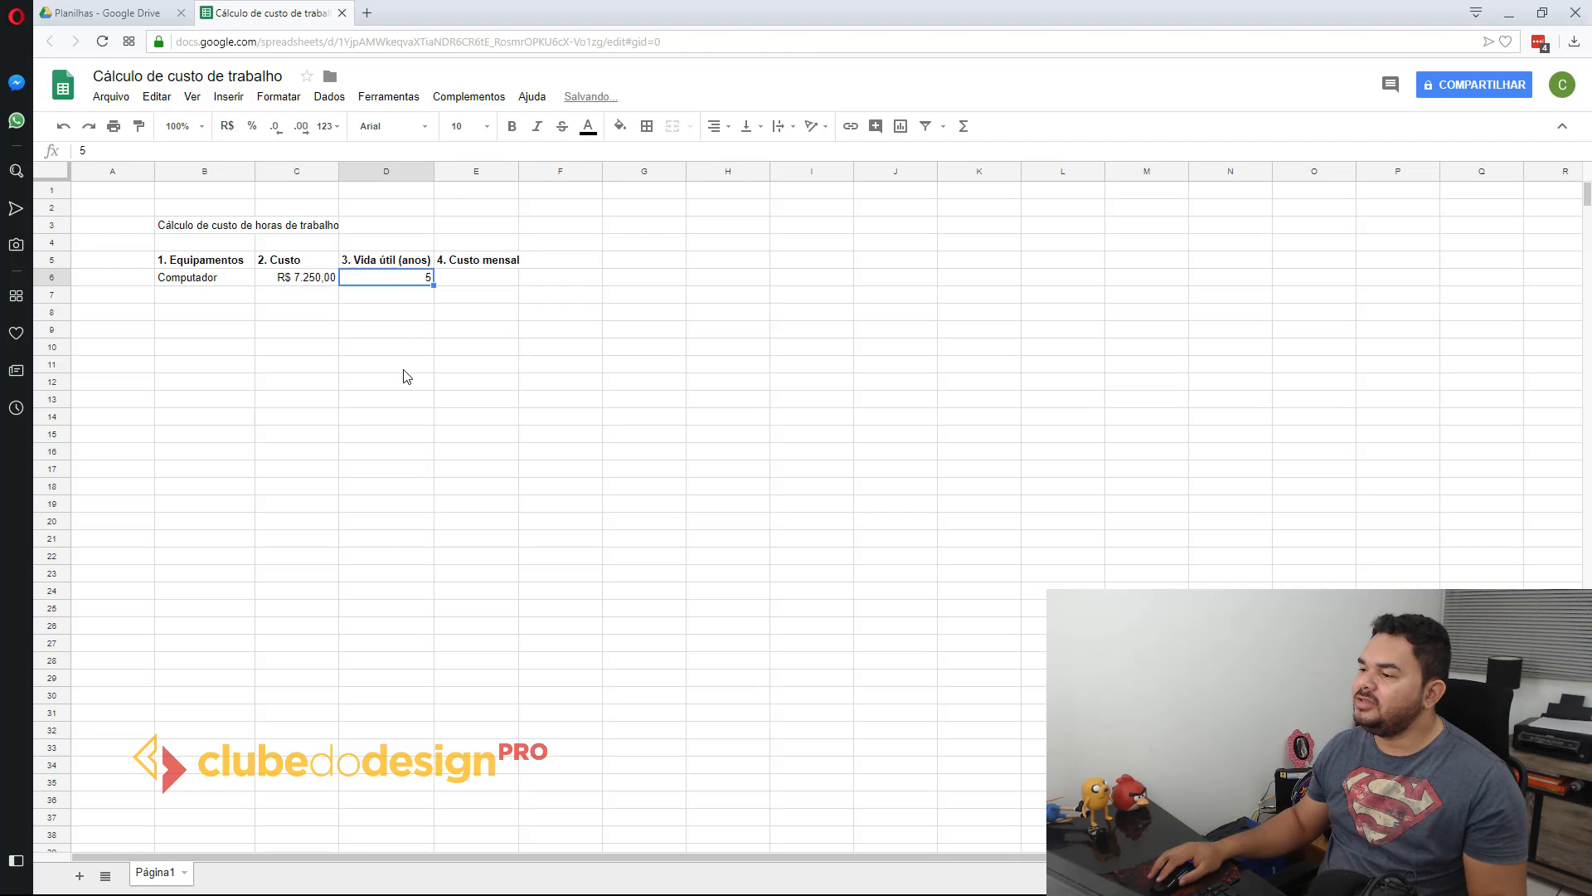
pyautogui.moveTo(434, 178); pyautogui.dragTo(414, 174)
pyautogui.click(421, 310)
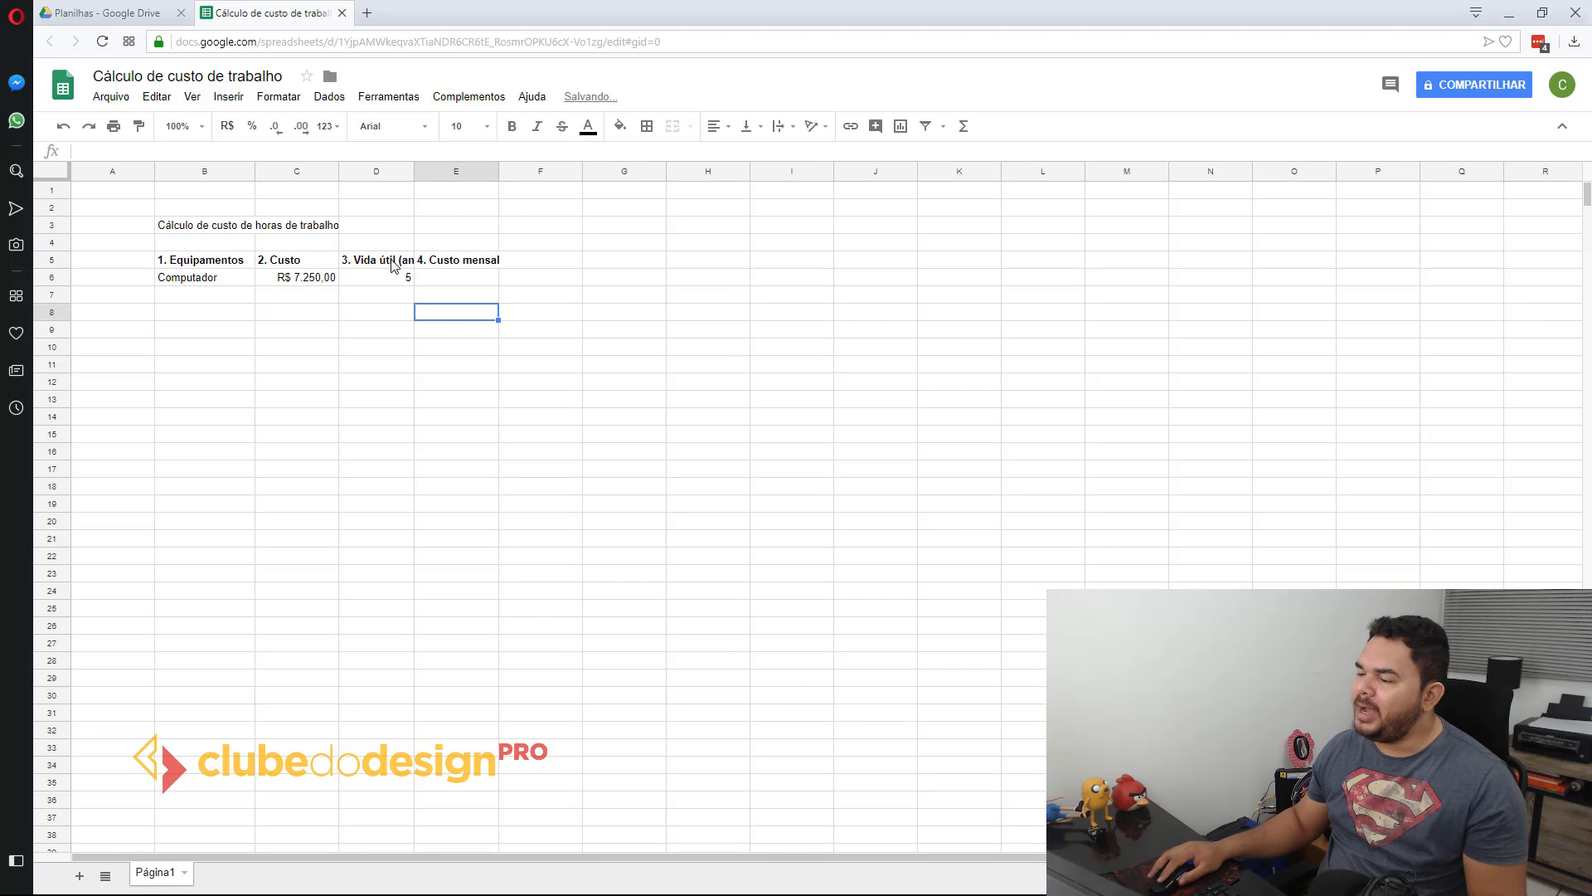
pyautogui.doubleClick(415, 170)
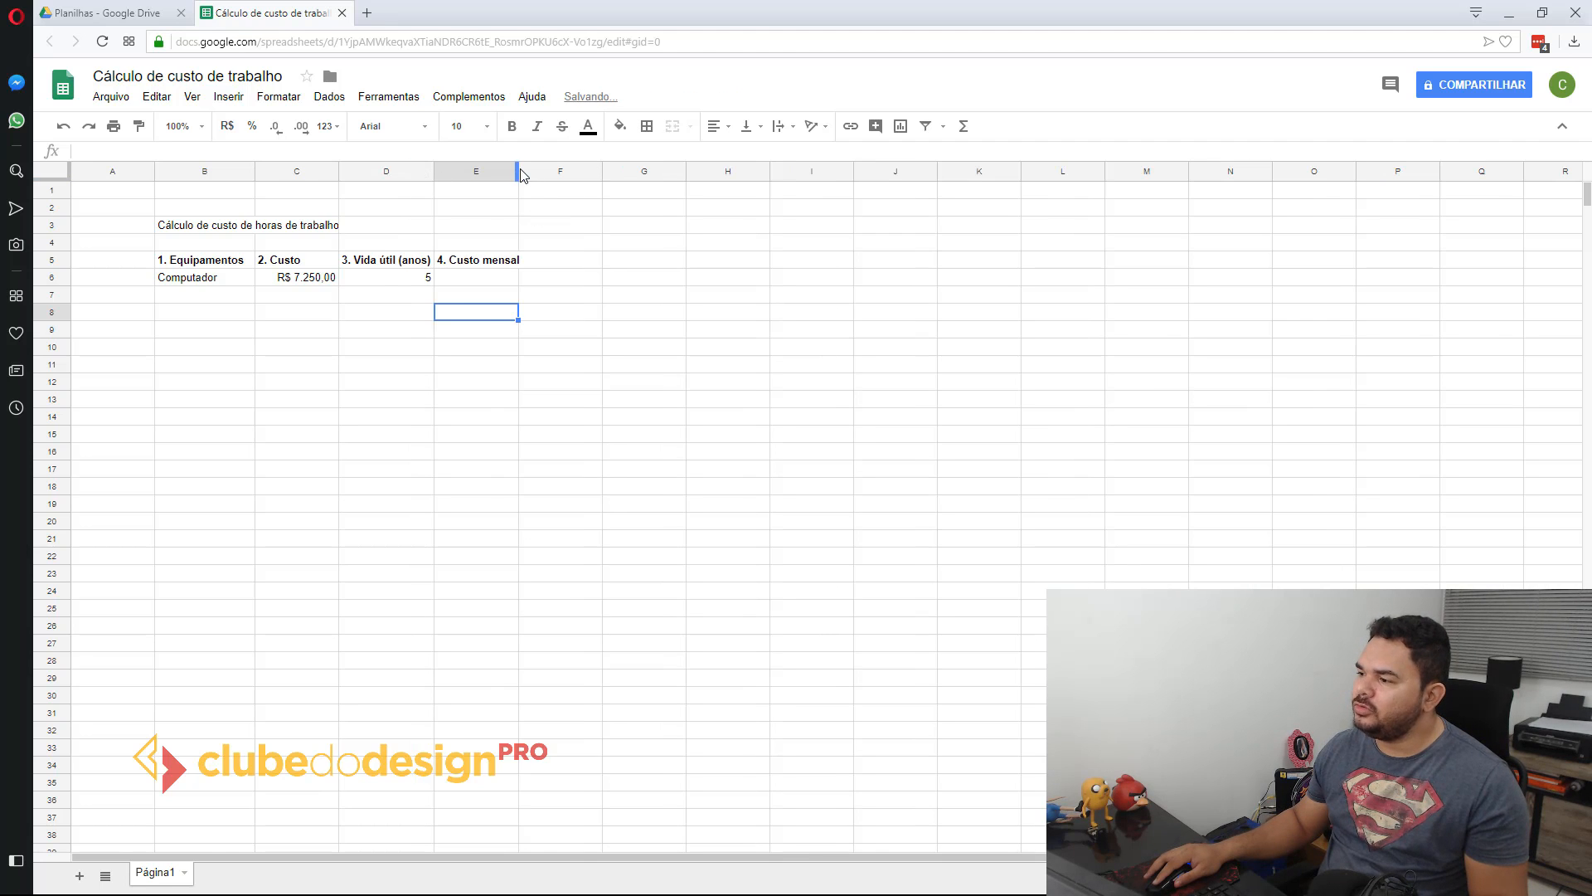
pyautogui.click(522, 172)
pyautogui.doubleClick(517, 171)
pyautogui.click(528, 279)
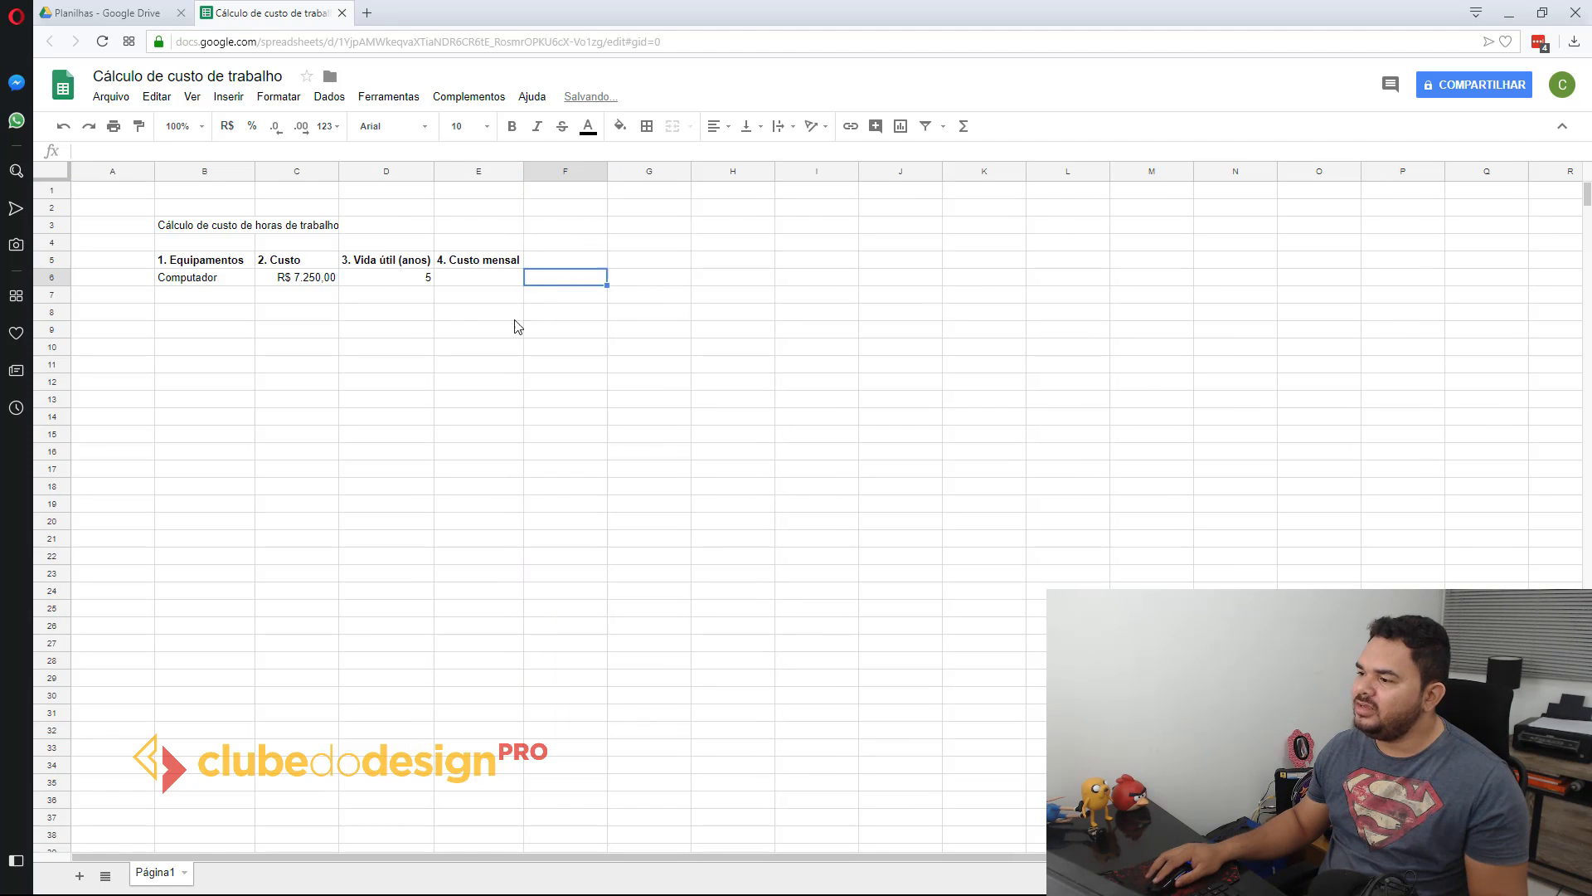
# Step: Begin the computer's monthly cost formula in E6 as =C6(D6*12), referencing its cost and useful life in years
pyautogui.click(498, 281)
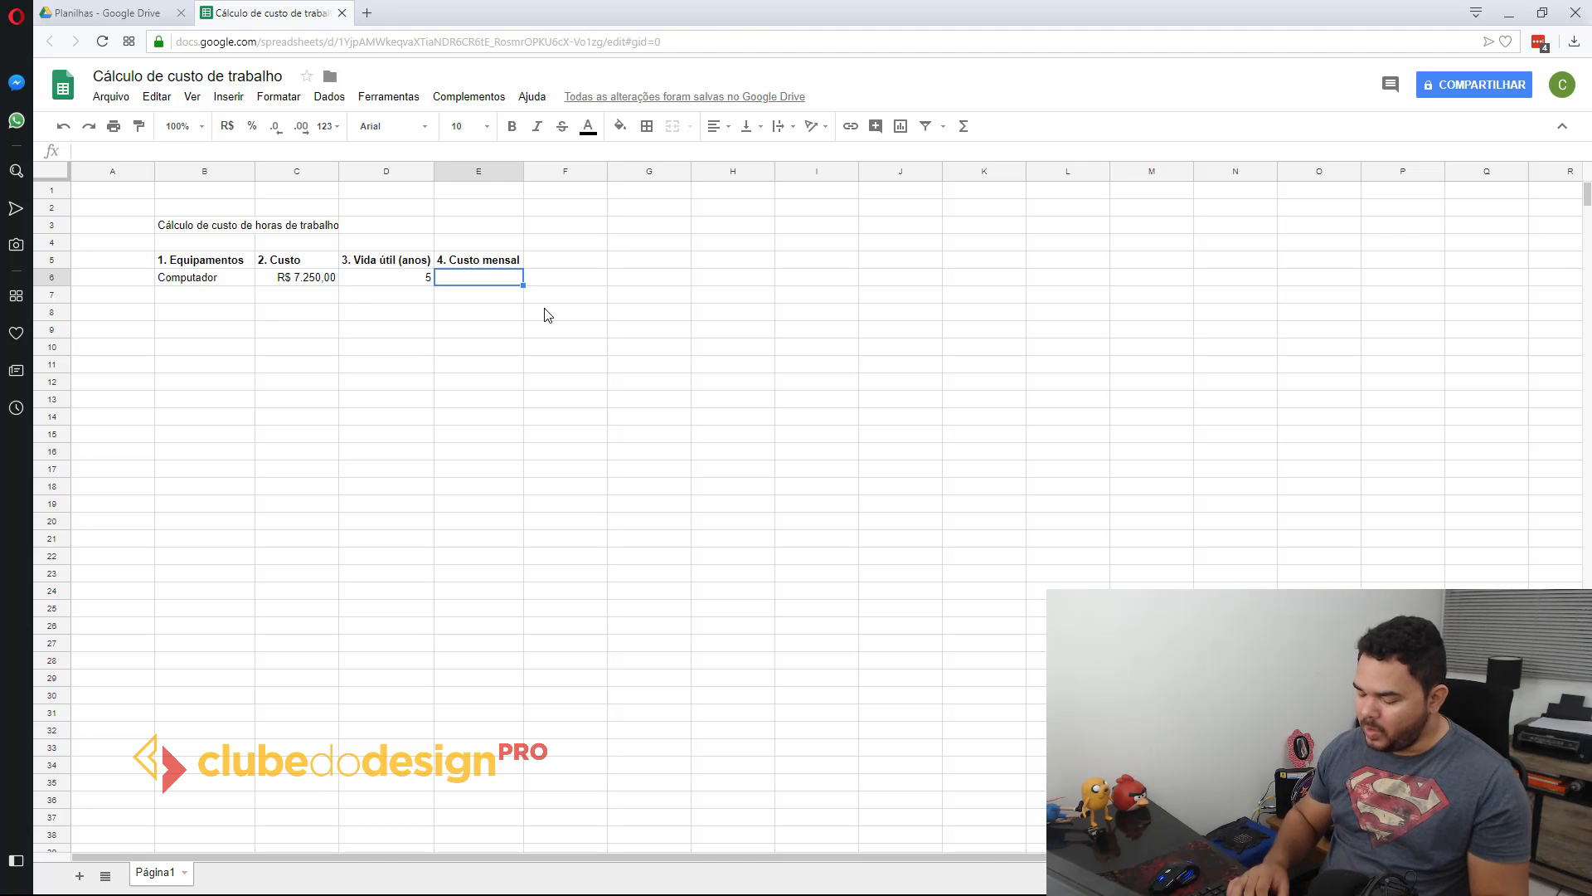
pyautogui.write('=')
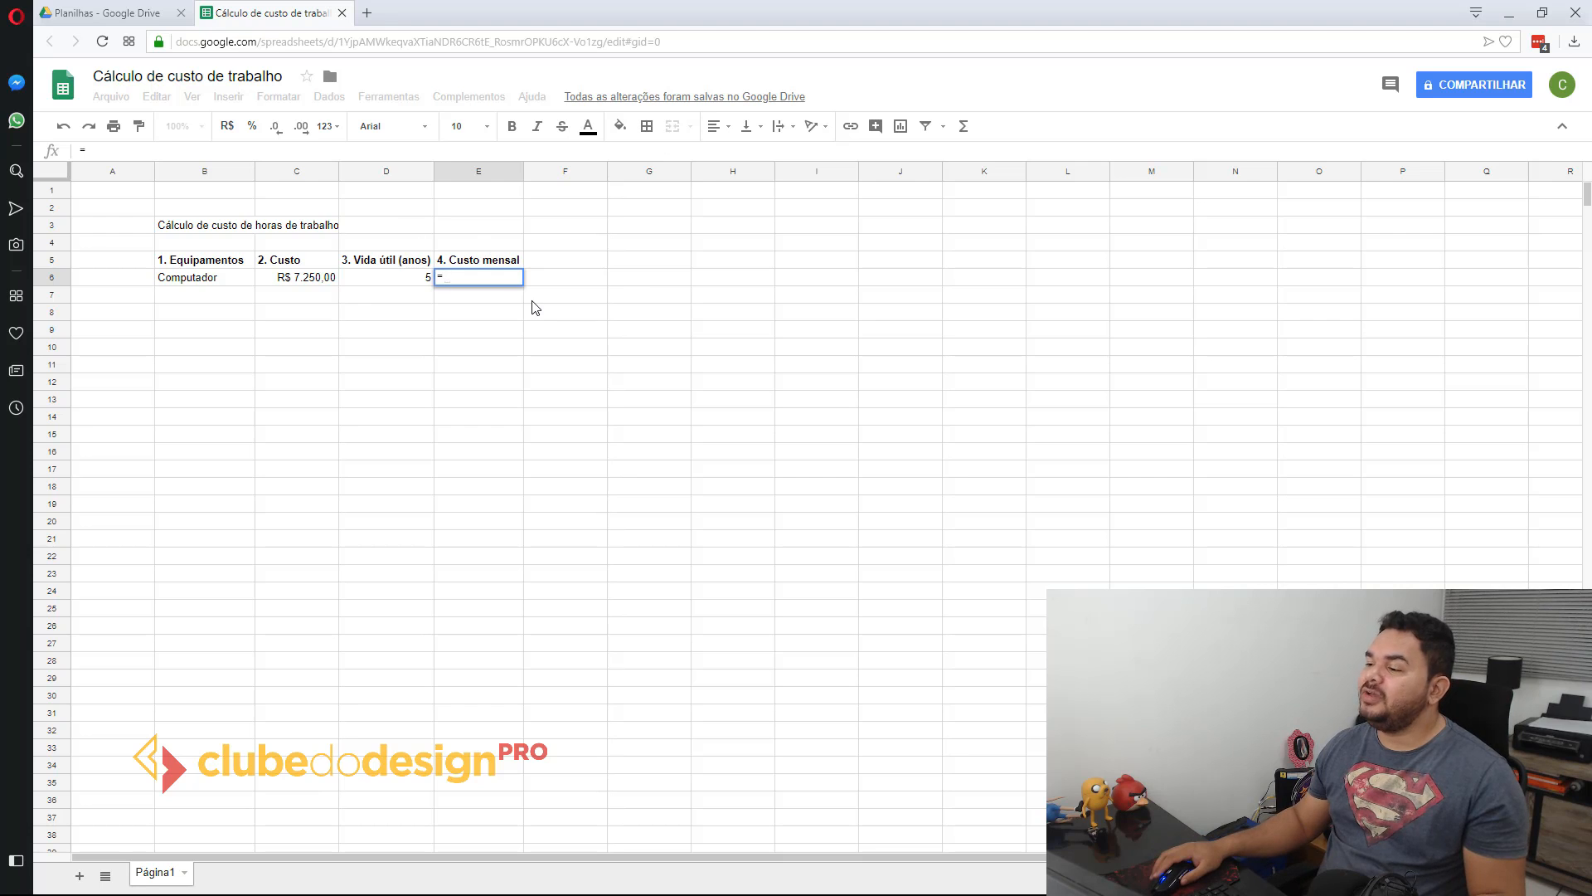
pyautogui.click(306, 279)
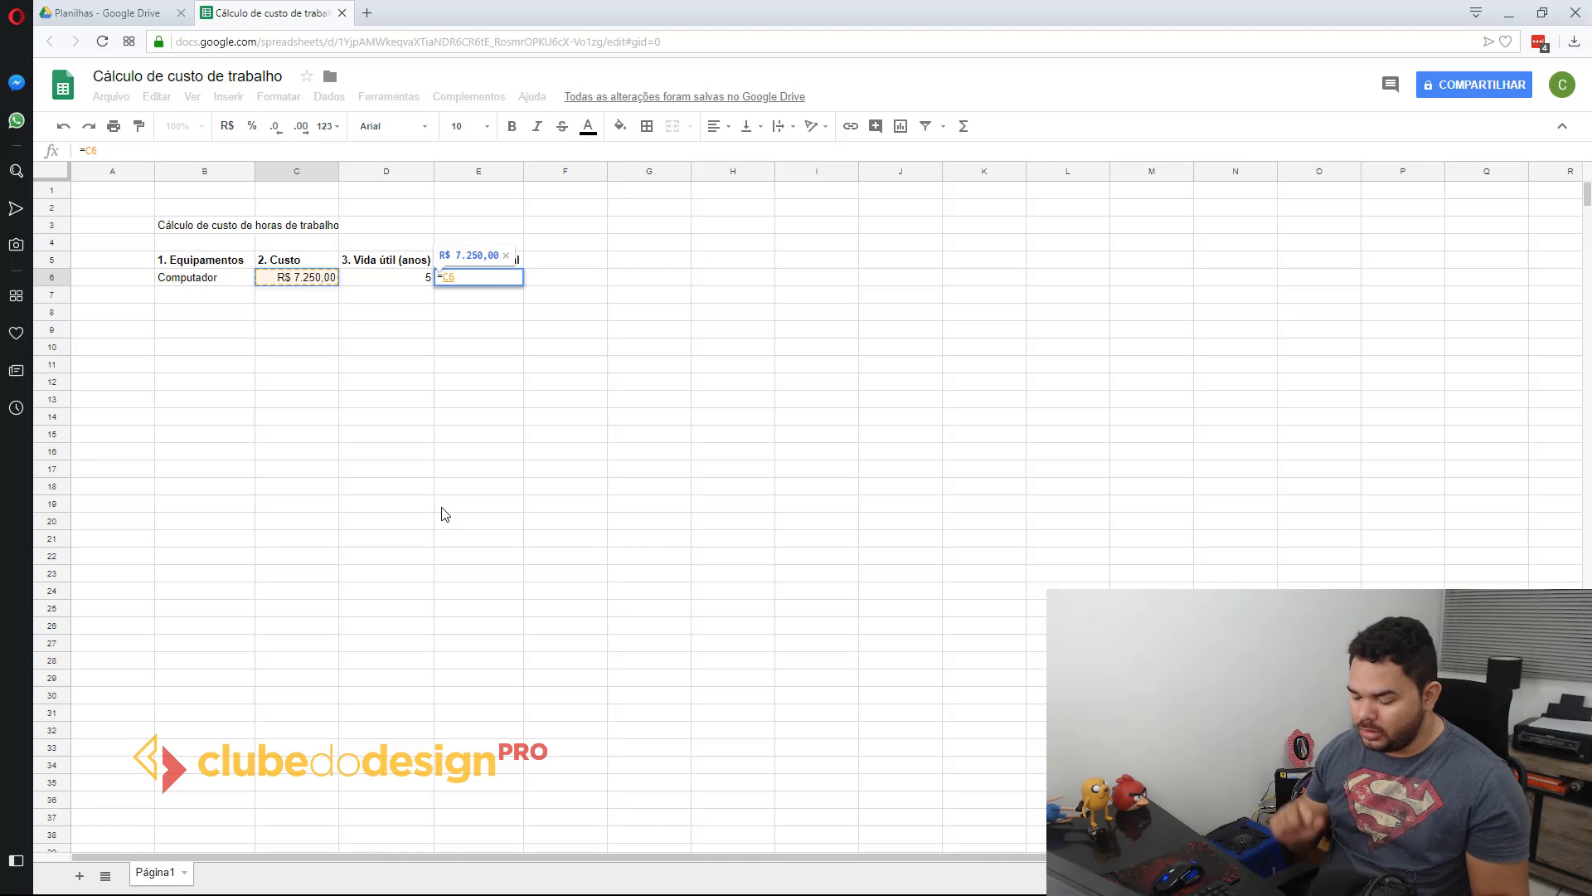
pyautogui.write('(')
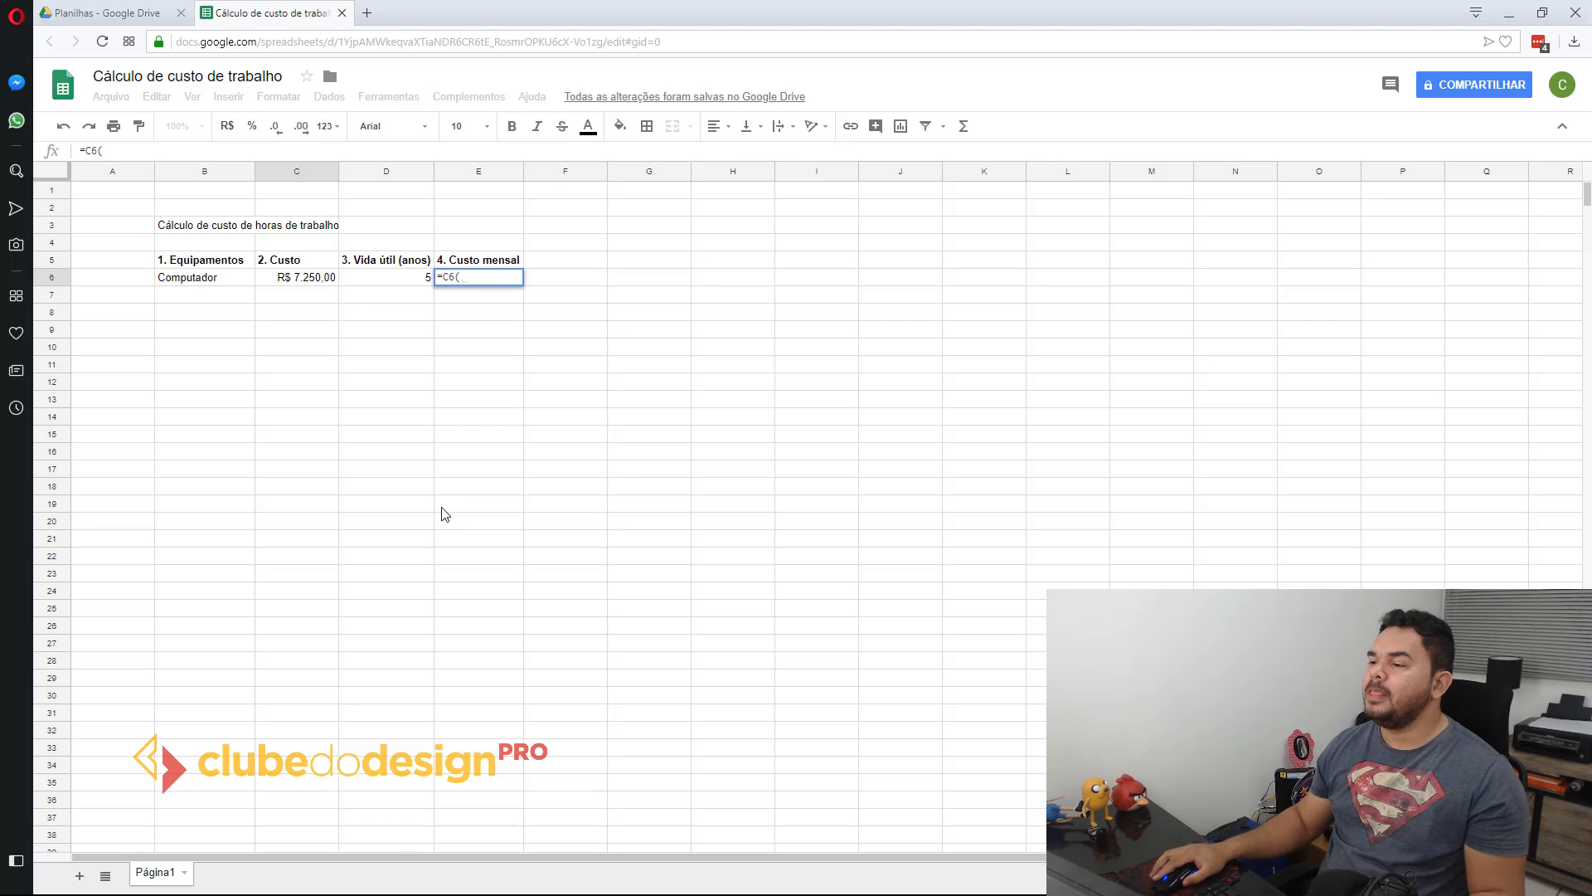
pyautogui.click(397, 278)
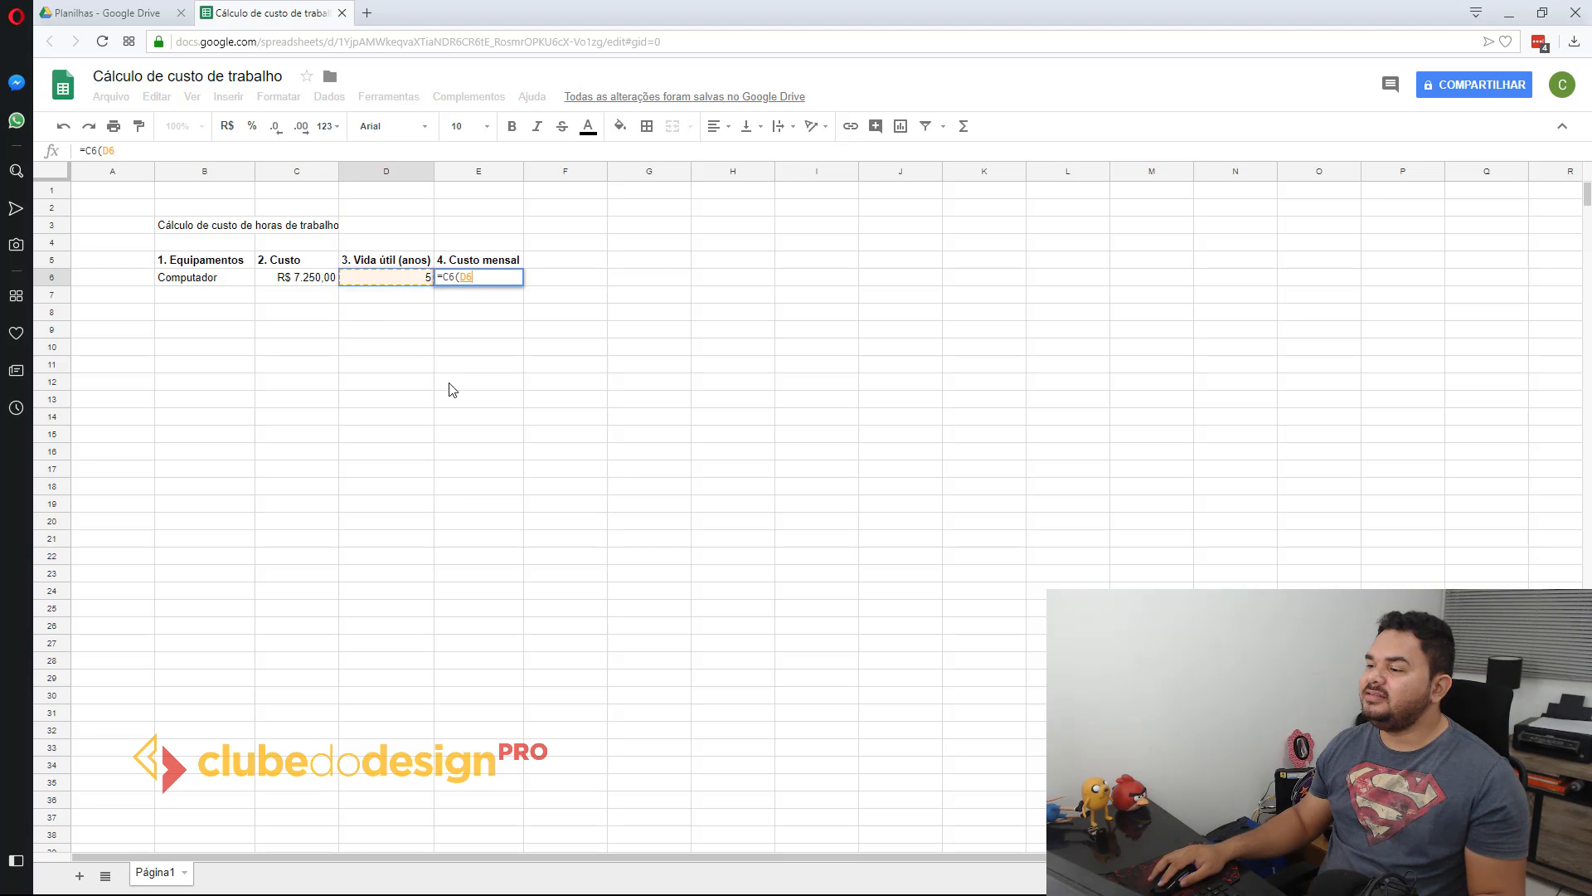
pyautogui.write('*')
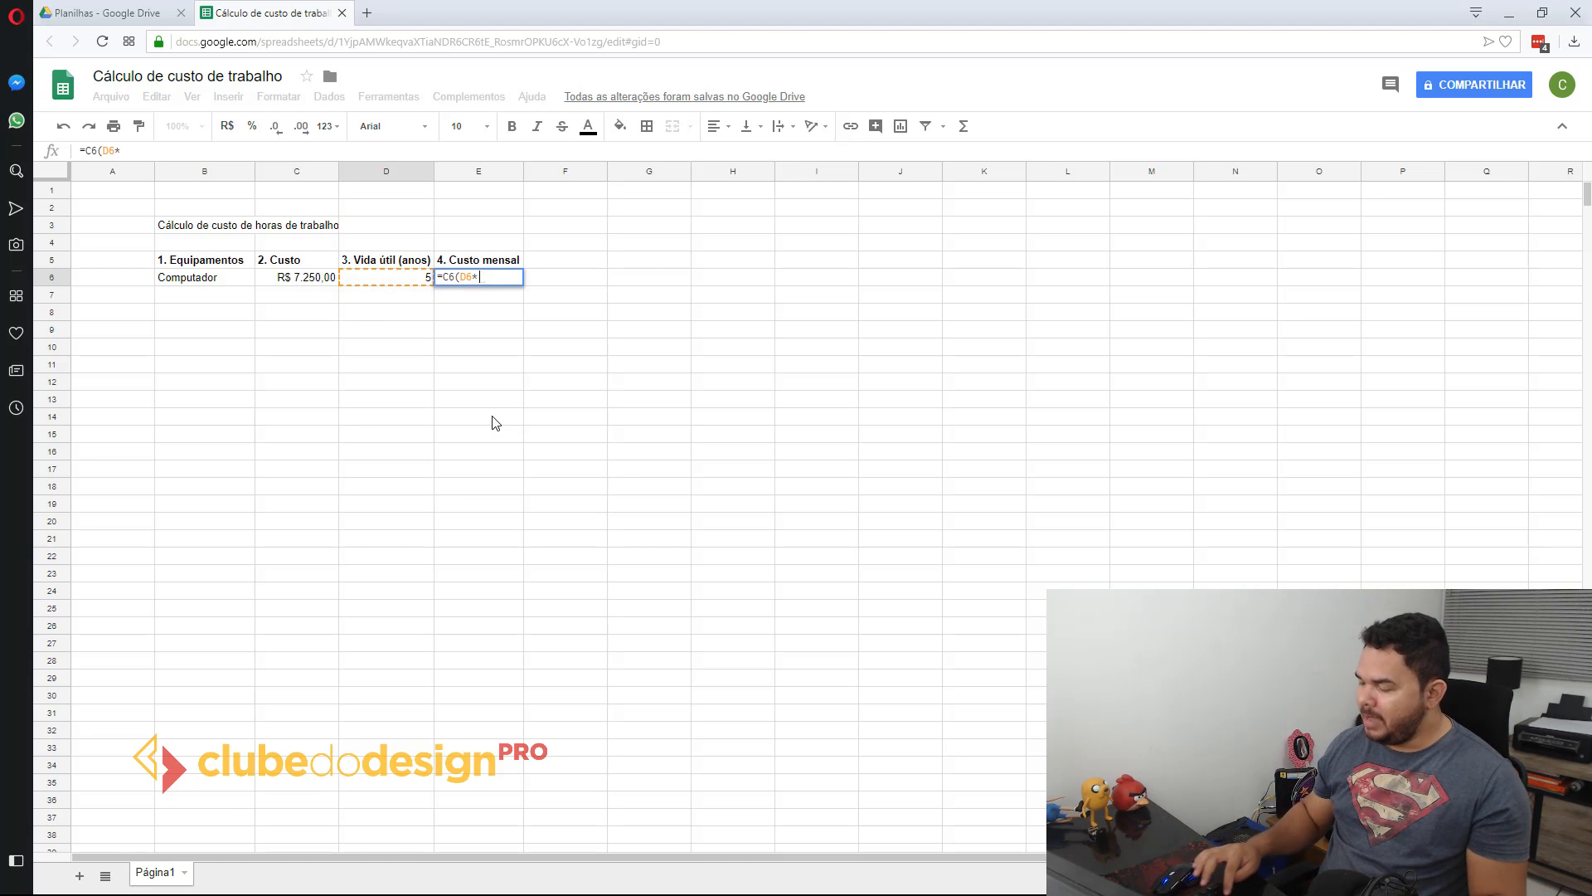
pyautogui.write('12)')
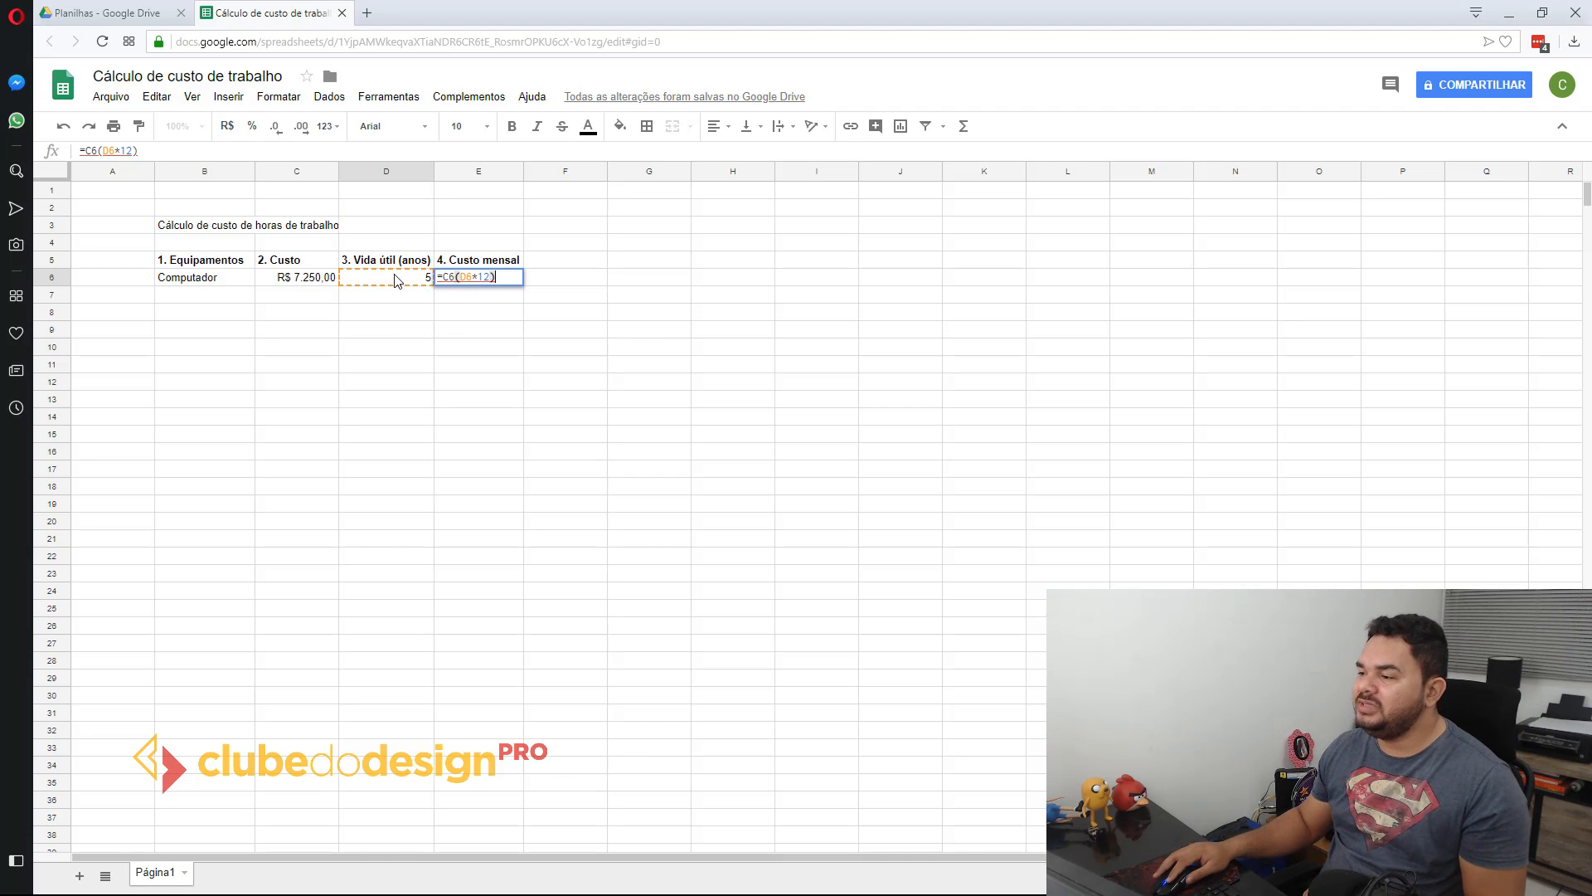
# Step: Insert a division sign before the parenthesis so the E6 formula reads =C6/(D6*12)
pyautogui.click(466, 279)
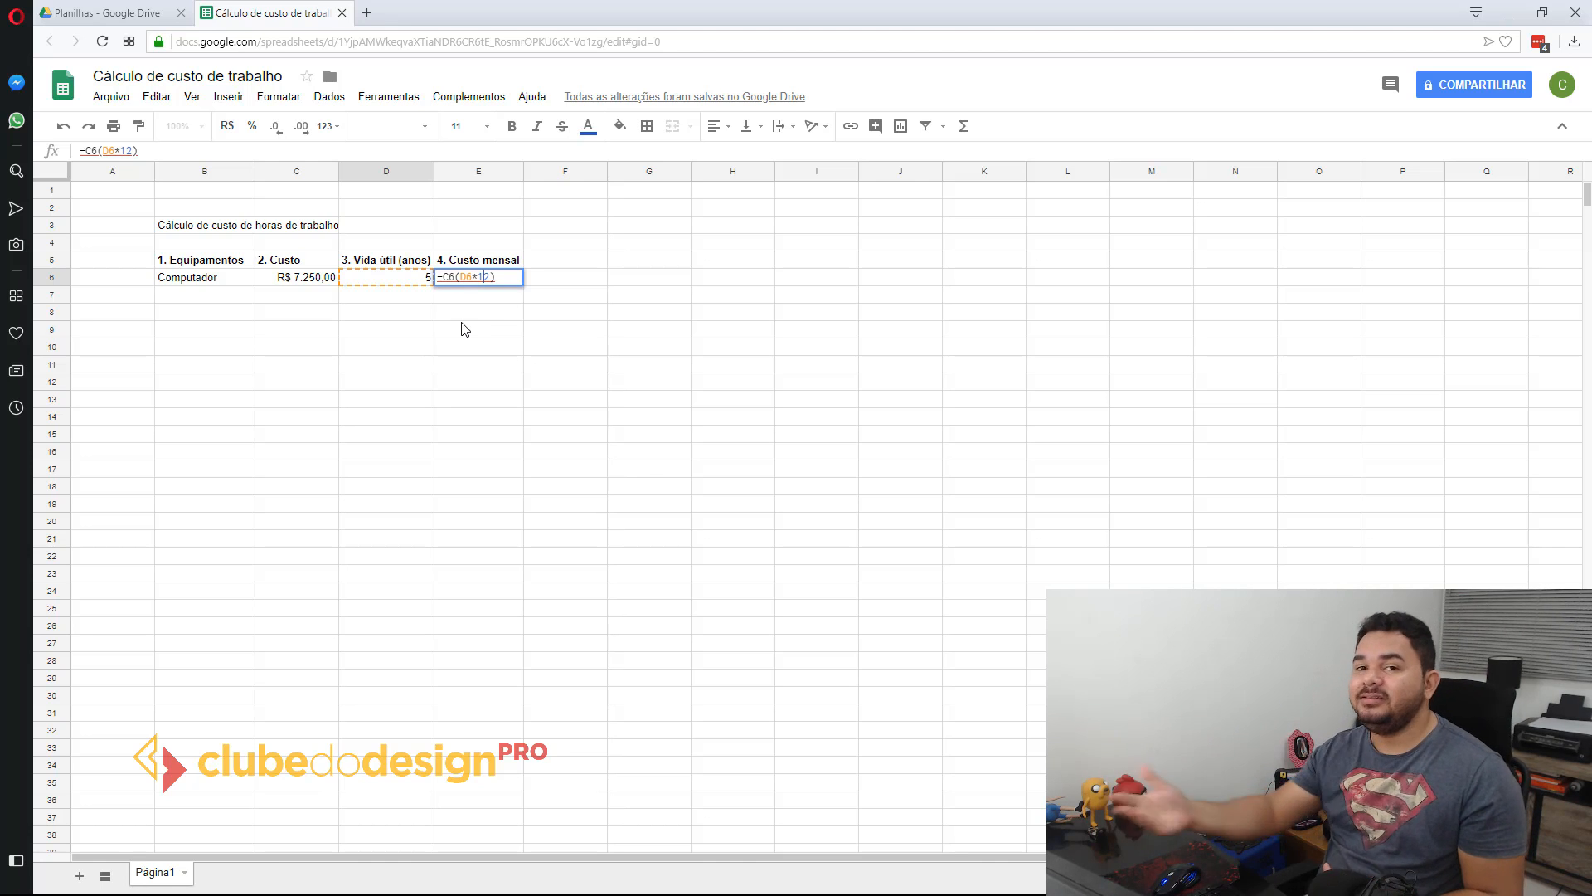
pyautogui.click(467, 277)
pyautogui.moveTo(461, 276); pyautogui.dragTo(487, 277)
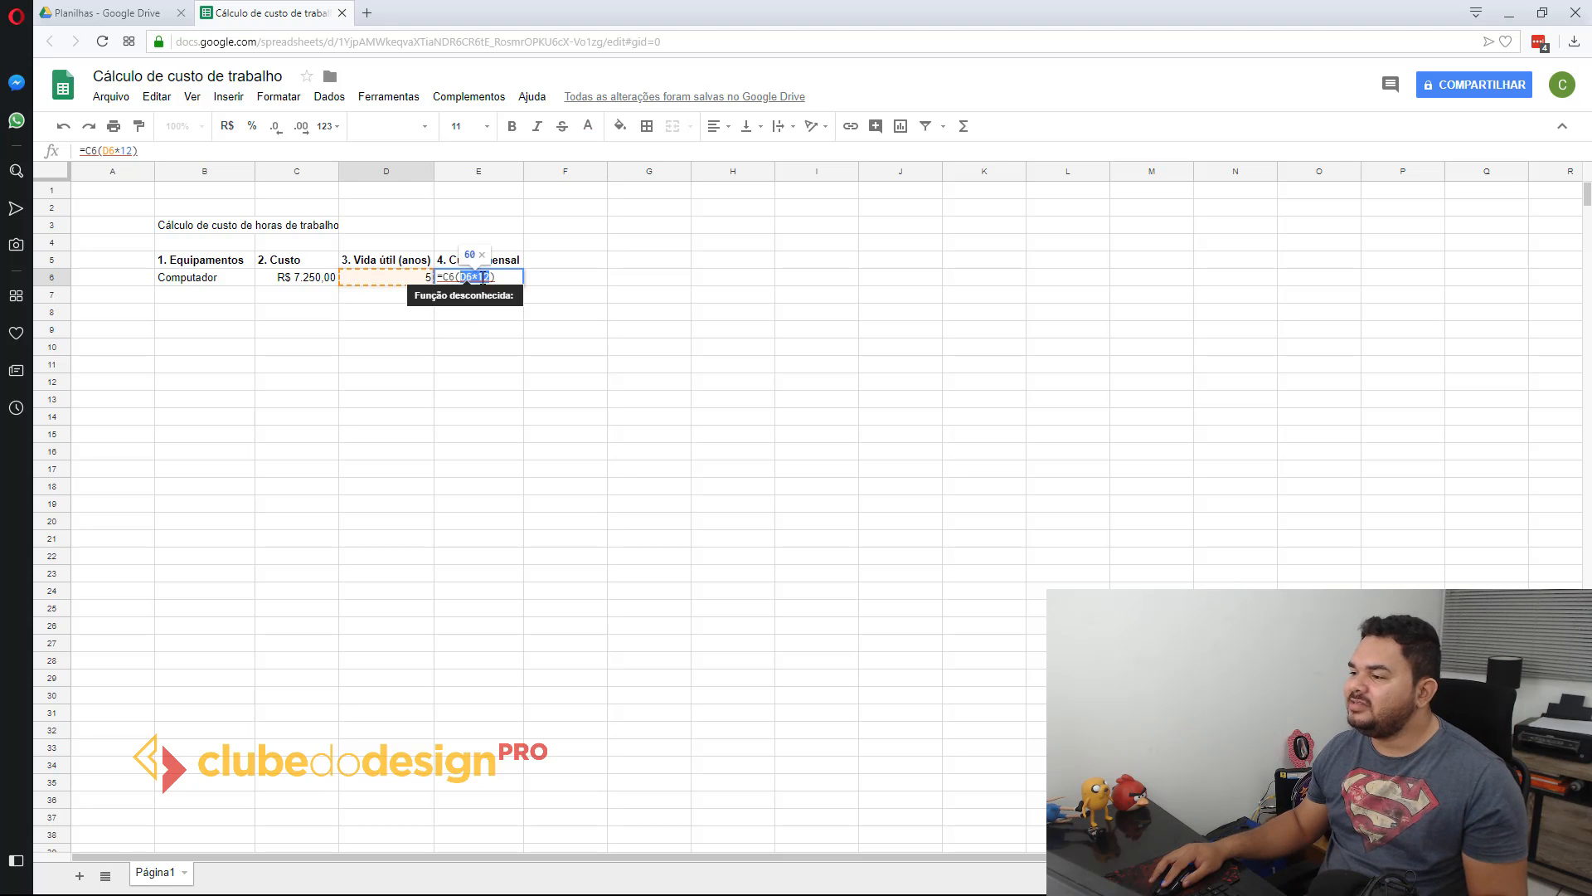
pyautogui.click(491, 276)
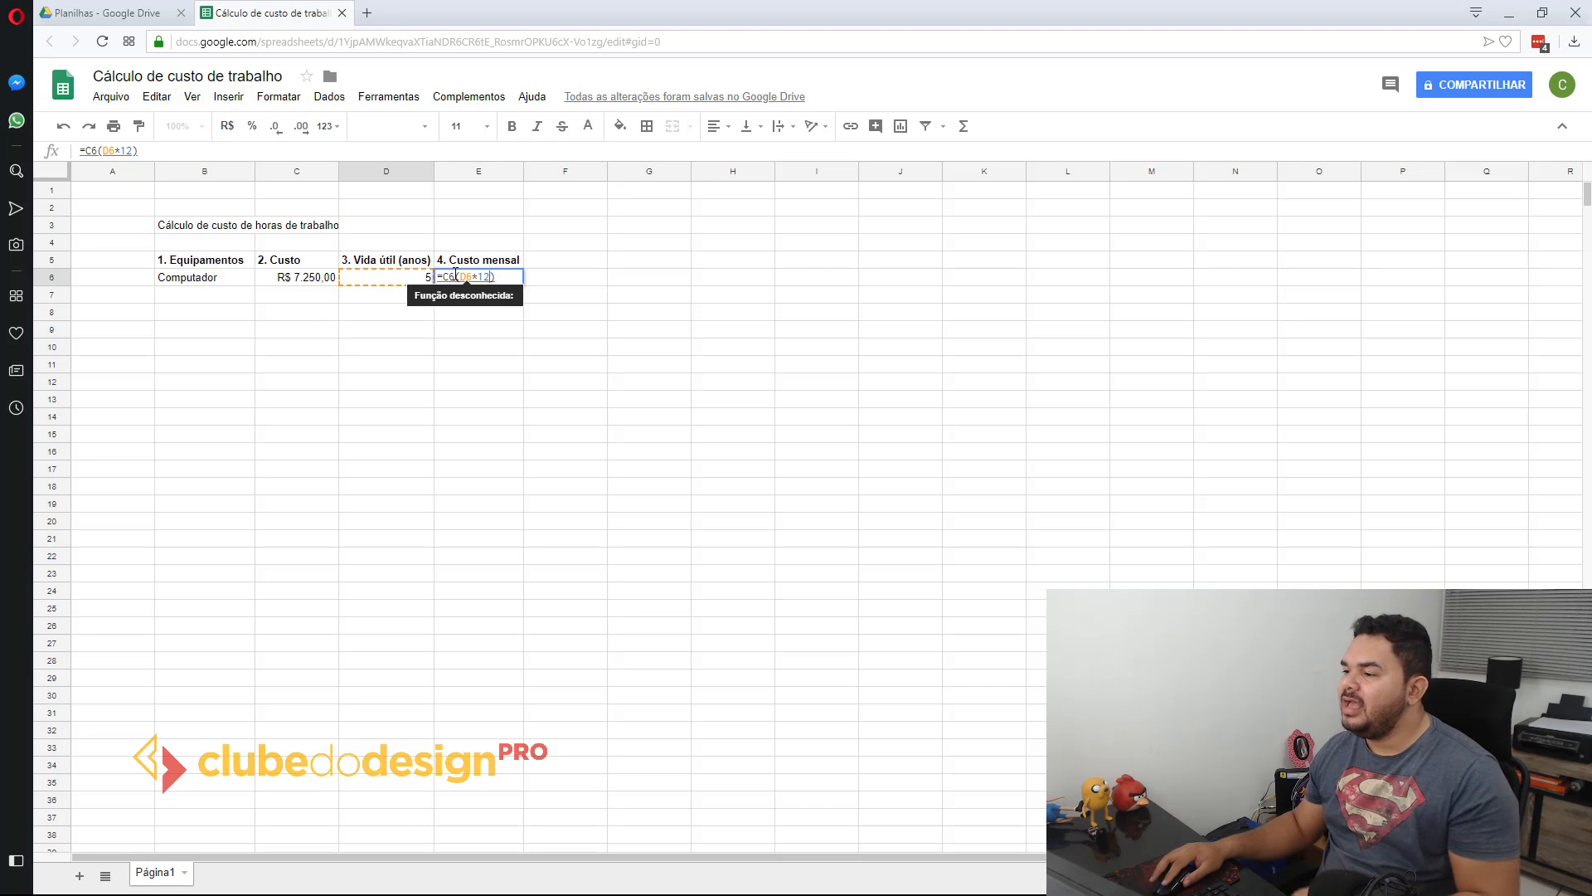
pyautogui.click(455, 277)
pyautogui.write('/')
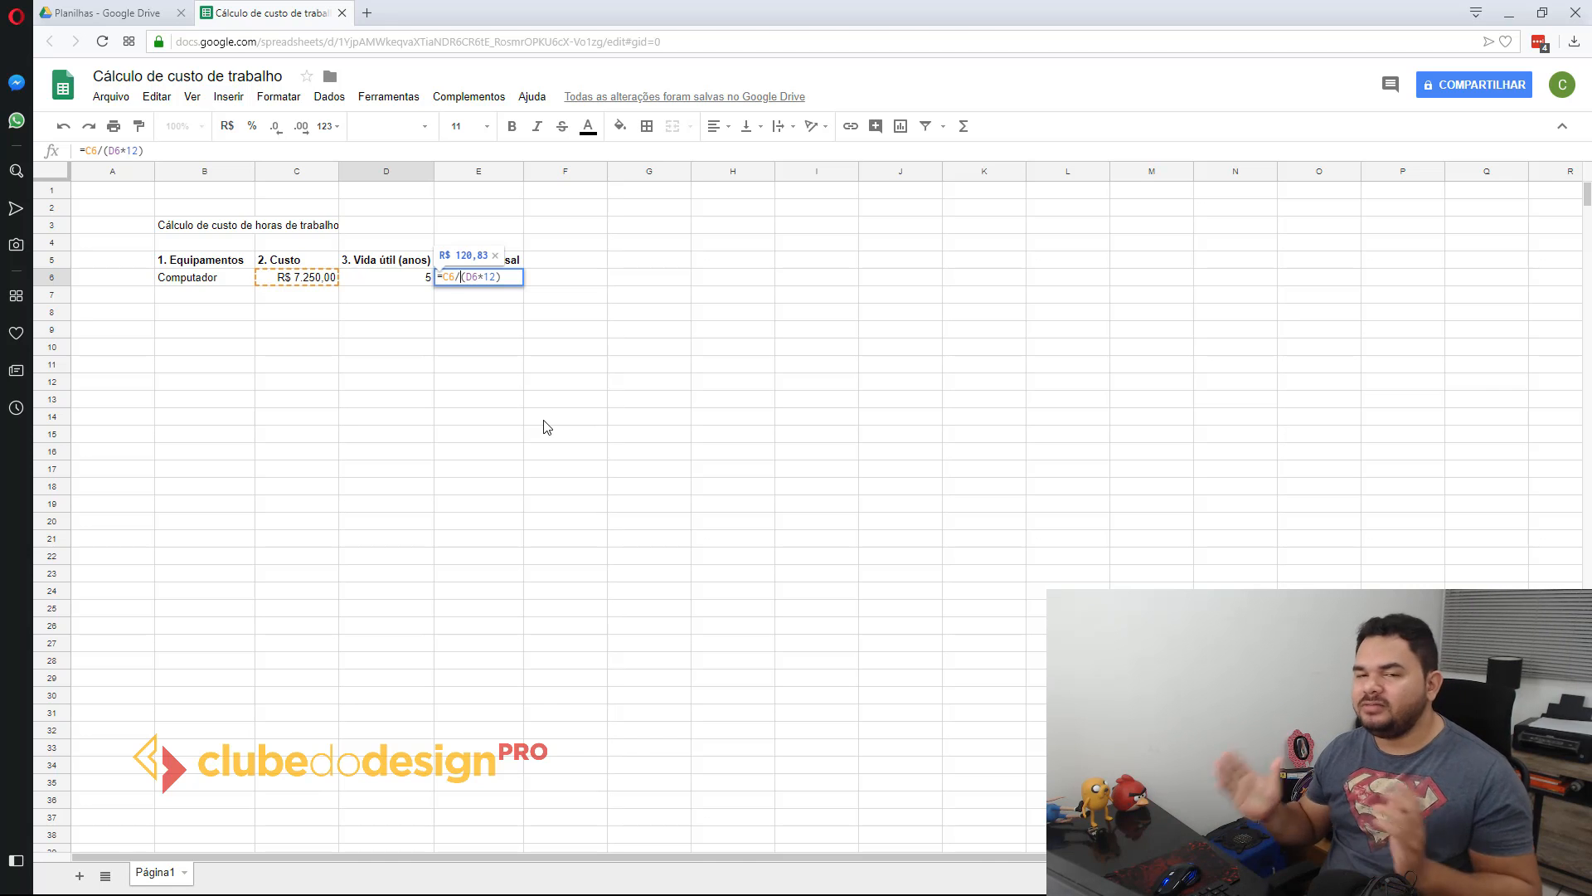
# Step: Try the reversed division in E6 by changing the formula to =C(D6*12)/C6
pyautogui.press('BackSpace')
pyautogui.press('BackSpace')
pyautogui.press('Right')
pyautogui.press('Right')
pyautogui.press('Right')
pyautogui.press('Right')
pyautogui.press('Right')
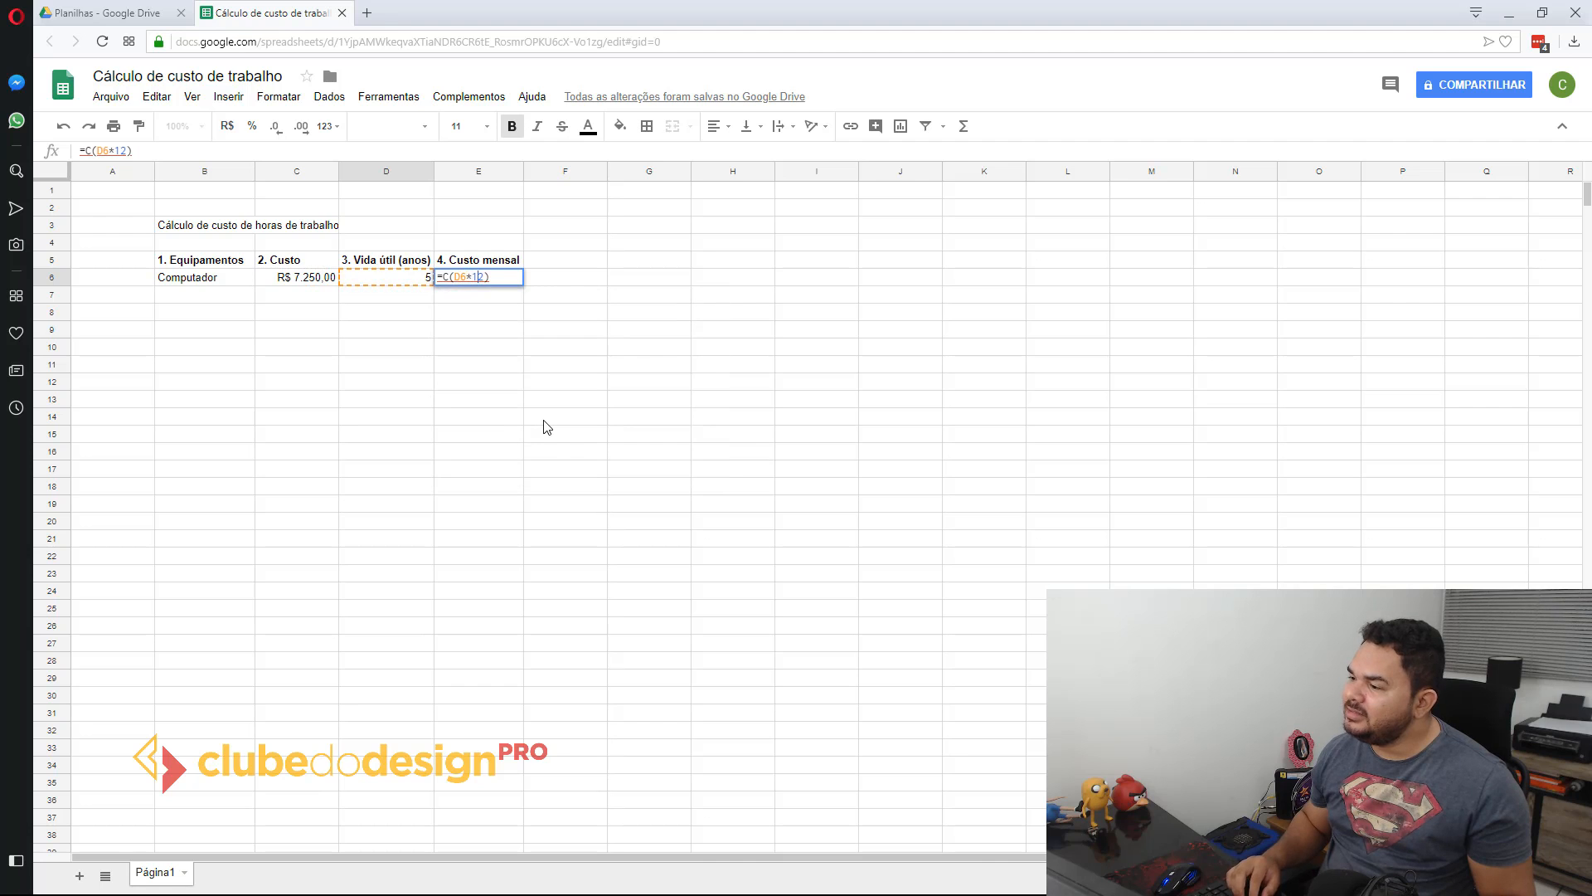
pyautogui.write('/')
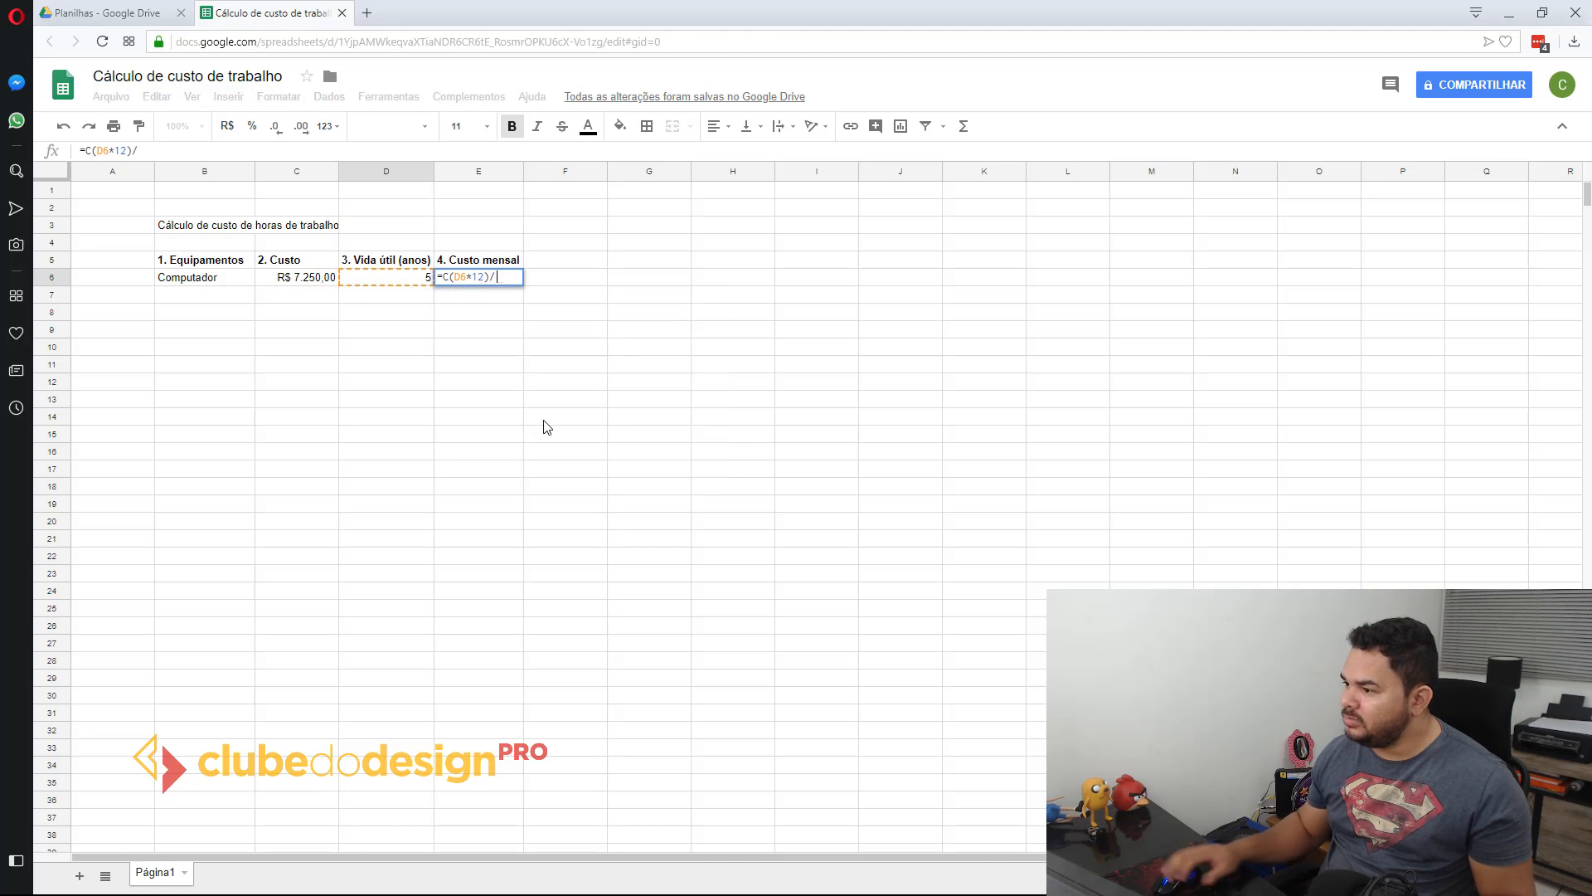
pyautogui.click(299, 278)
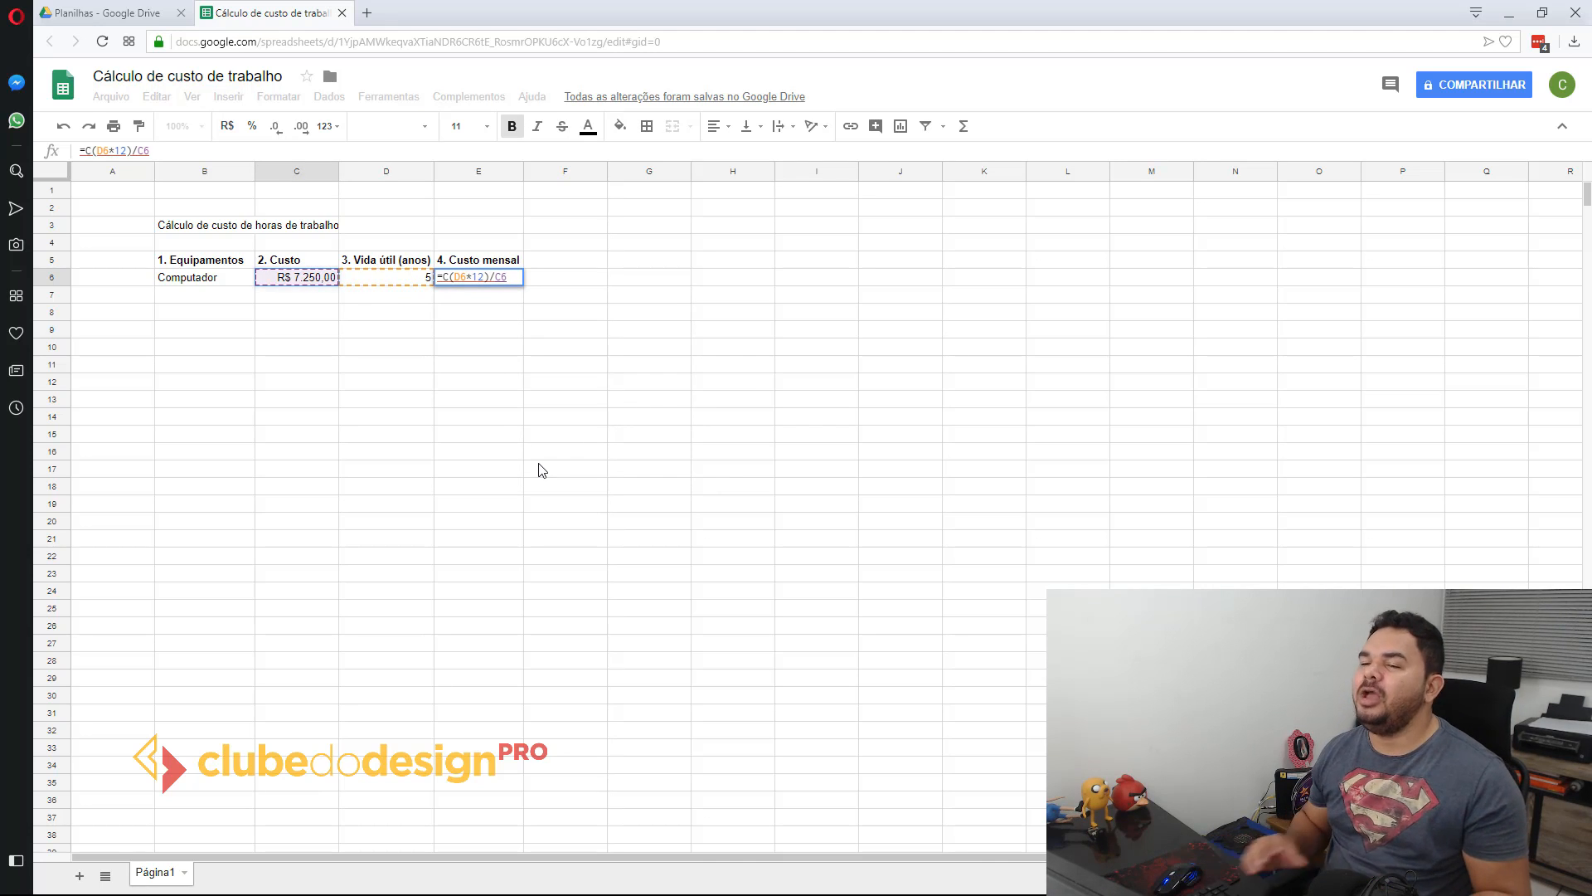
pyautogui.press('Return')
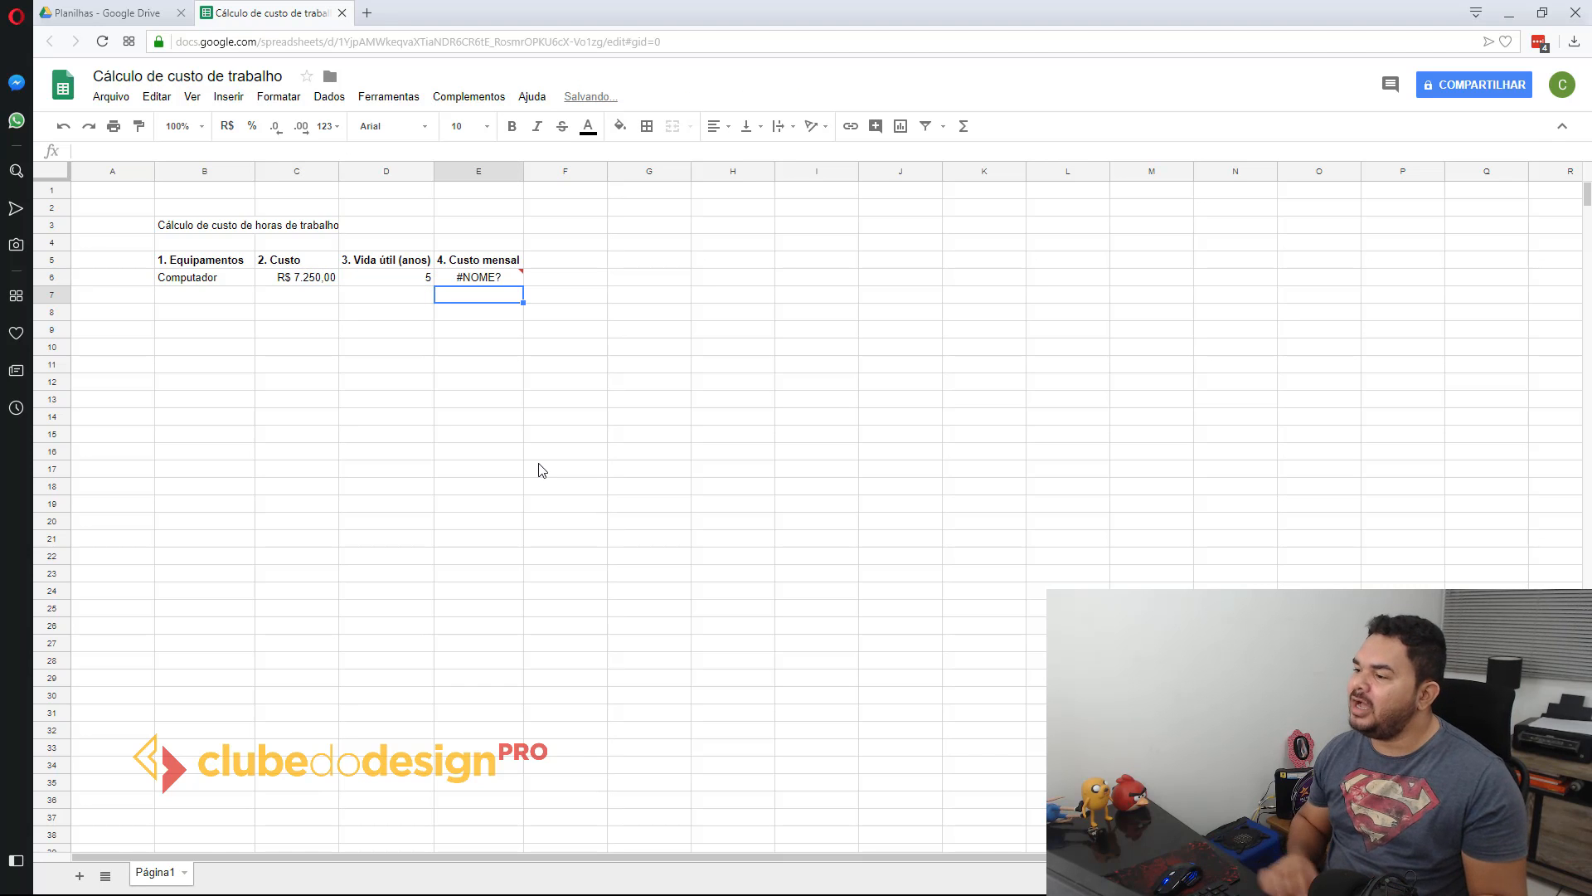
# Step: Remove the stray C from the E6 formula so it reads =(D6*12)/C6
pyautogui.doubleClick(486, 279)
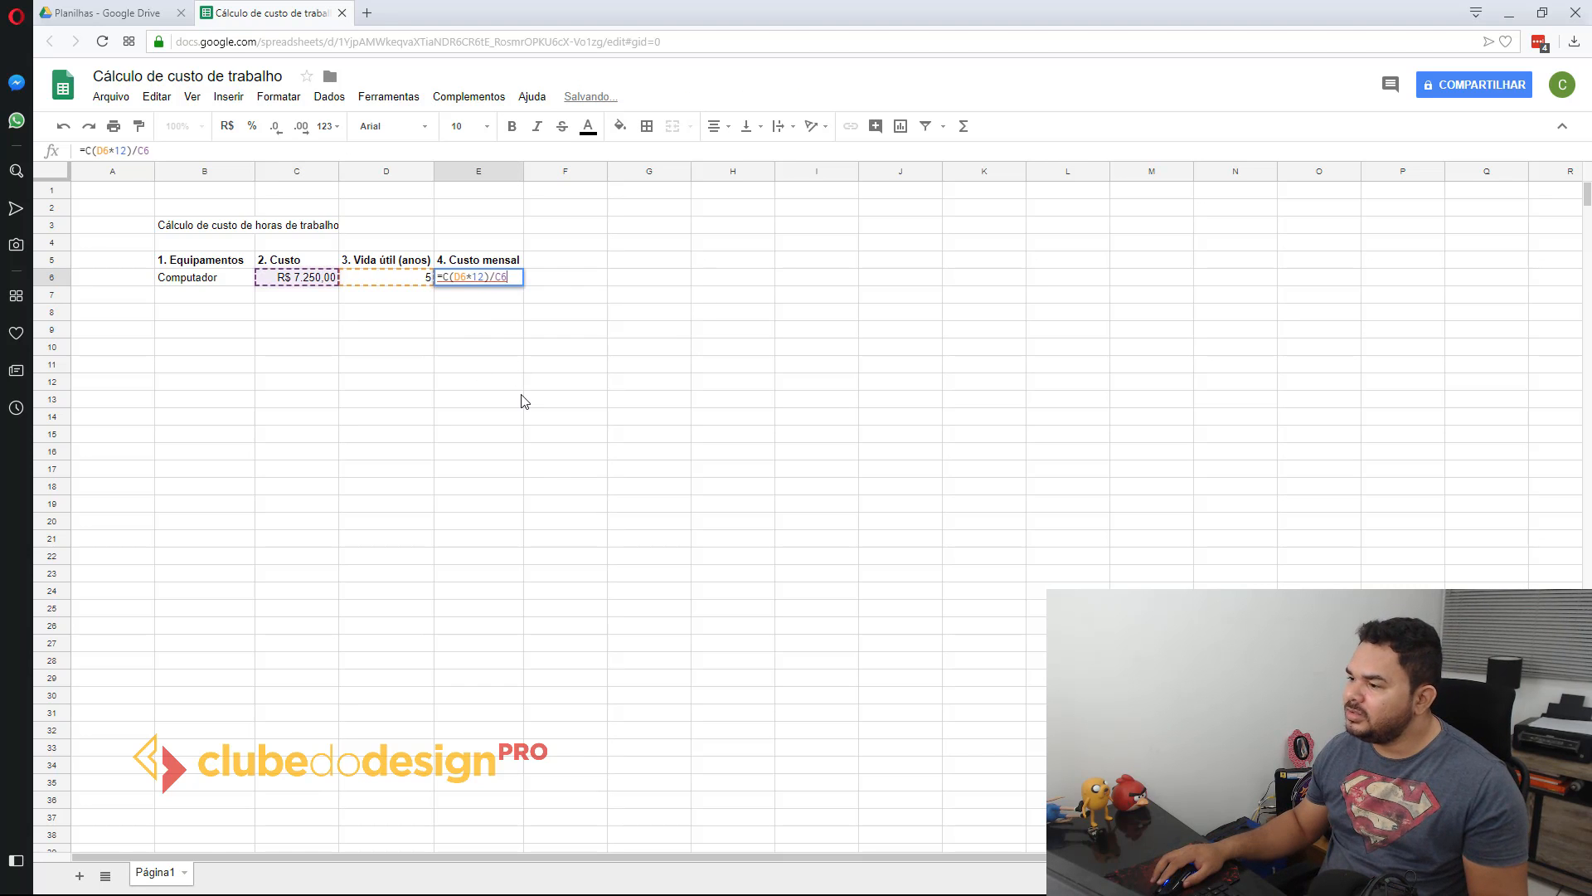
pyautogui.click(448, 278)
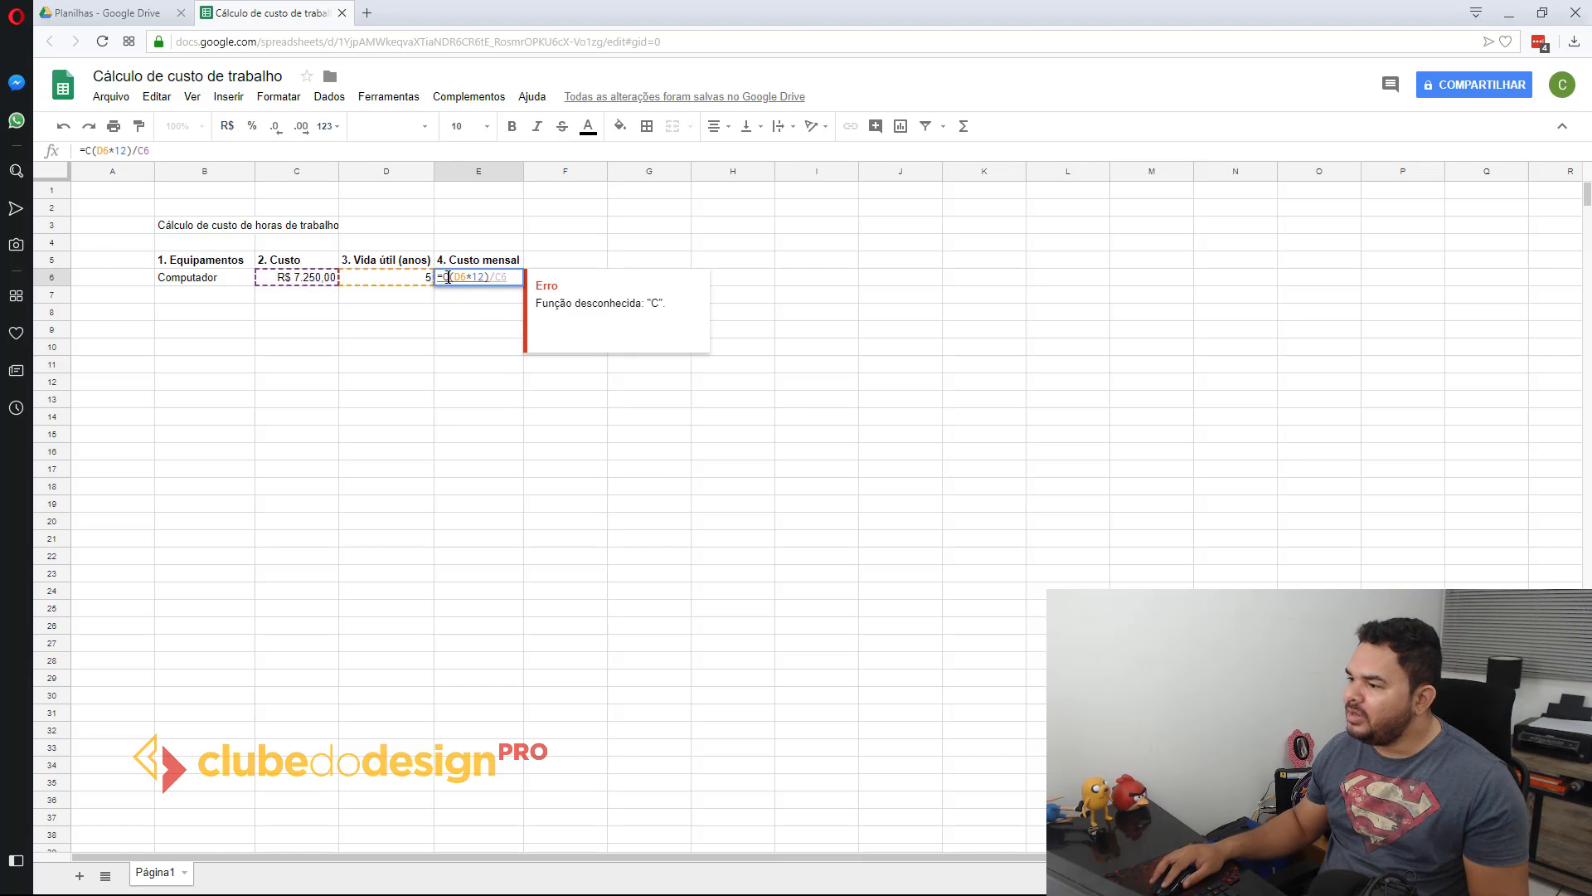
pyautogui.press('BackSpace')
pyautogui.press('Return')
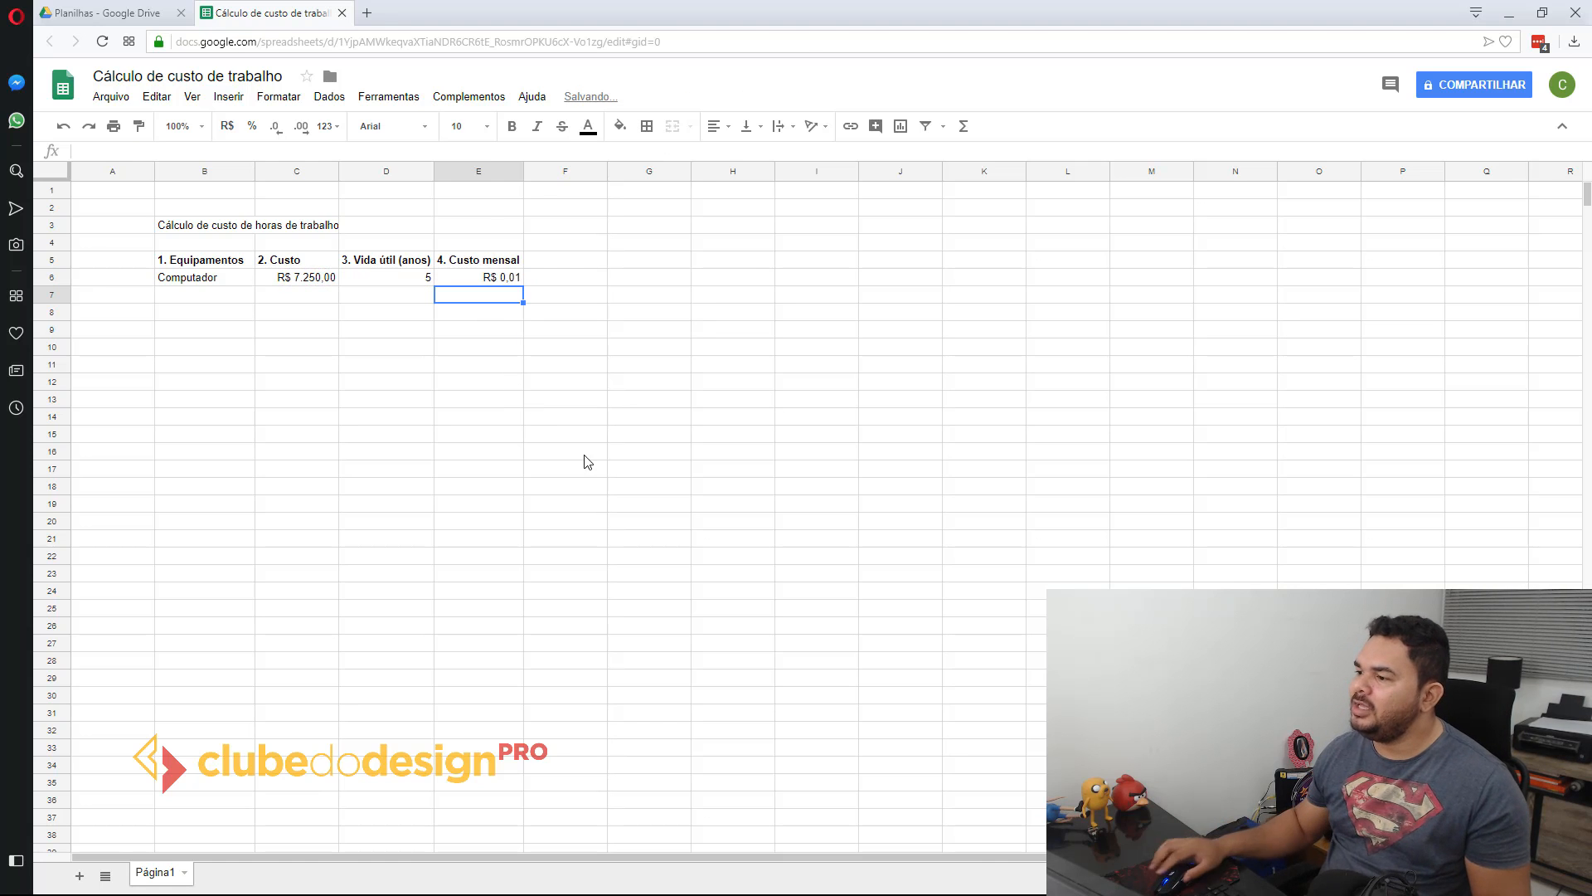
# Step: Rewrite the monthly cost formula in E6 as =C6/(D6*12), dividing the cost by the useful life in months
pyautogui.click(512, 278)
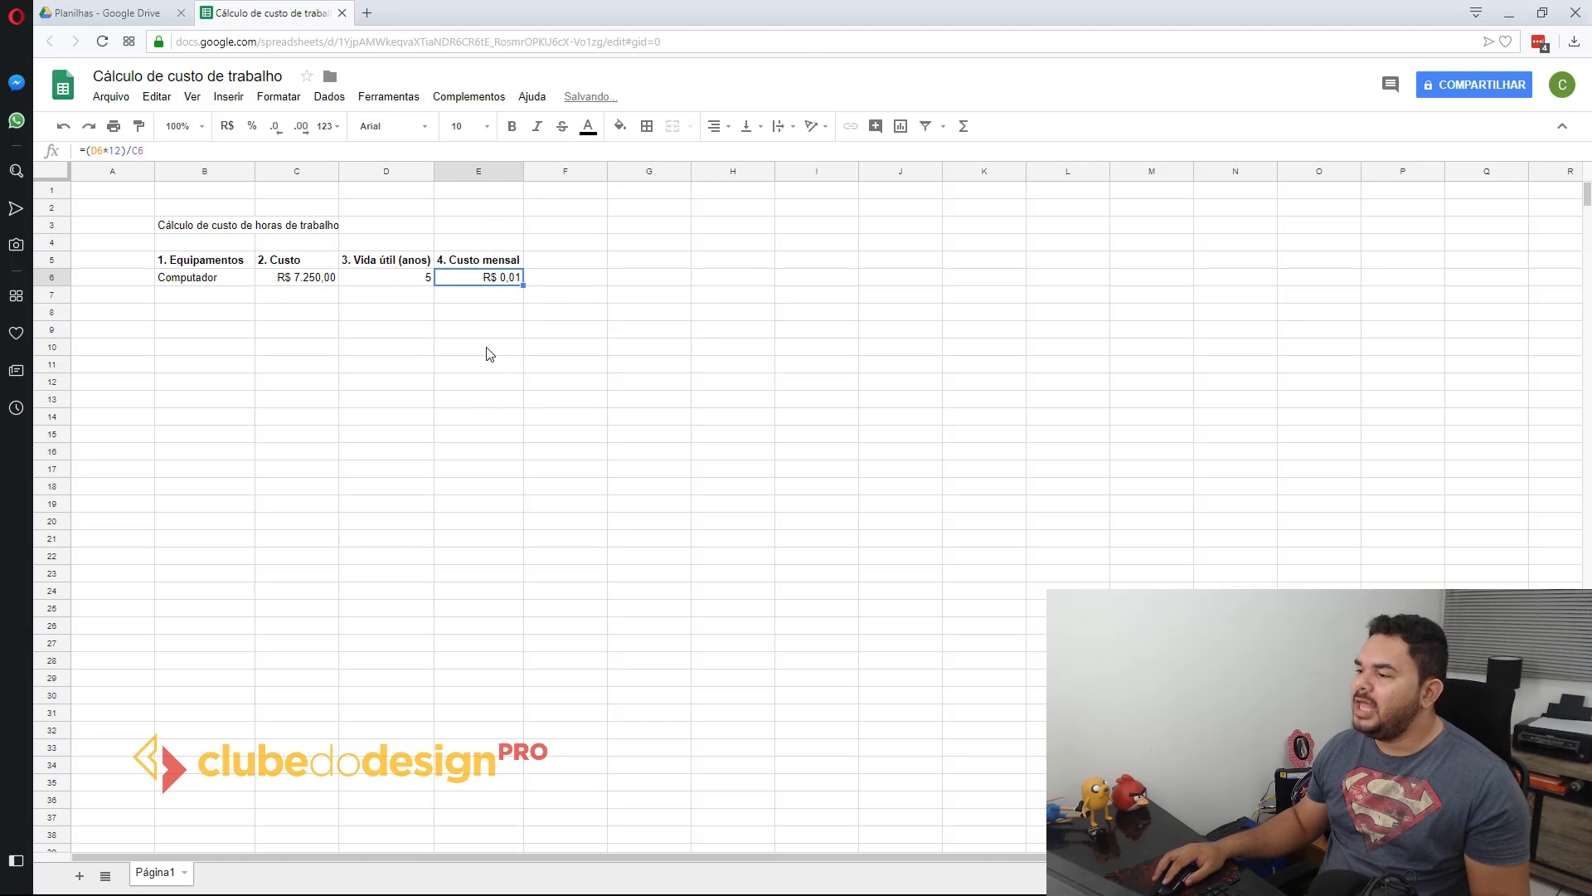
pyautogui.doubleClick(478, 283)
pyautogui.press('BackSpace')
pyautogui.press('BackSpace')
pyautogui.press('BackSpace')
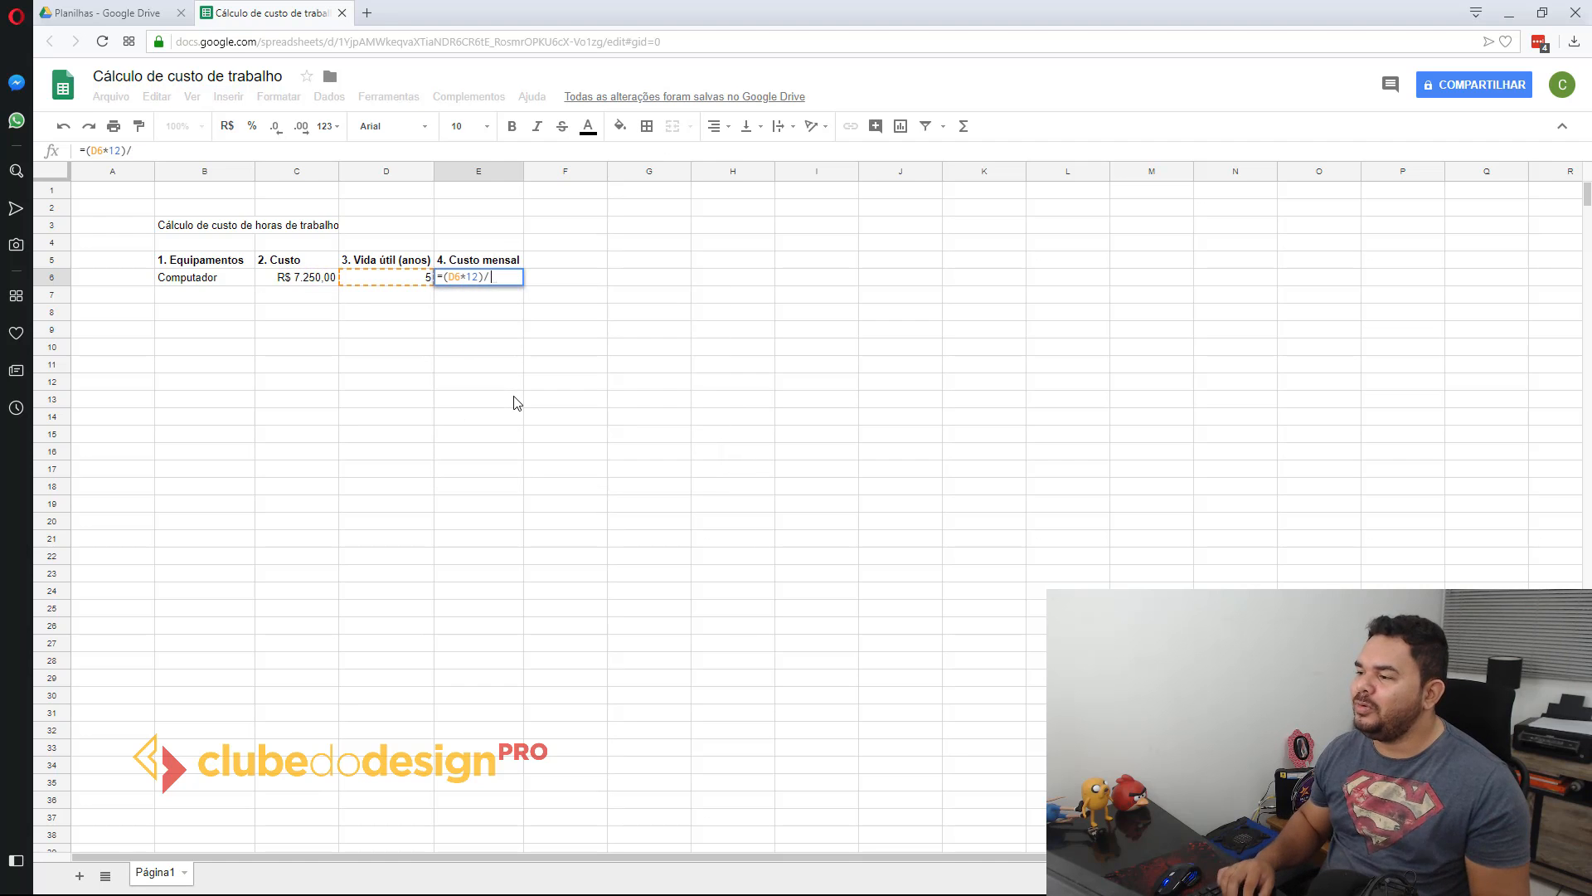
pyautogui.press('Left')
pyautogui.press('Left')
pyautogui.press('Left')
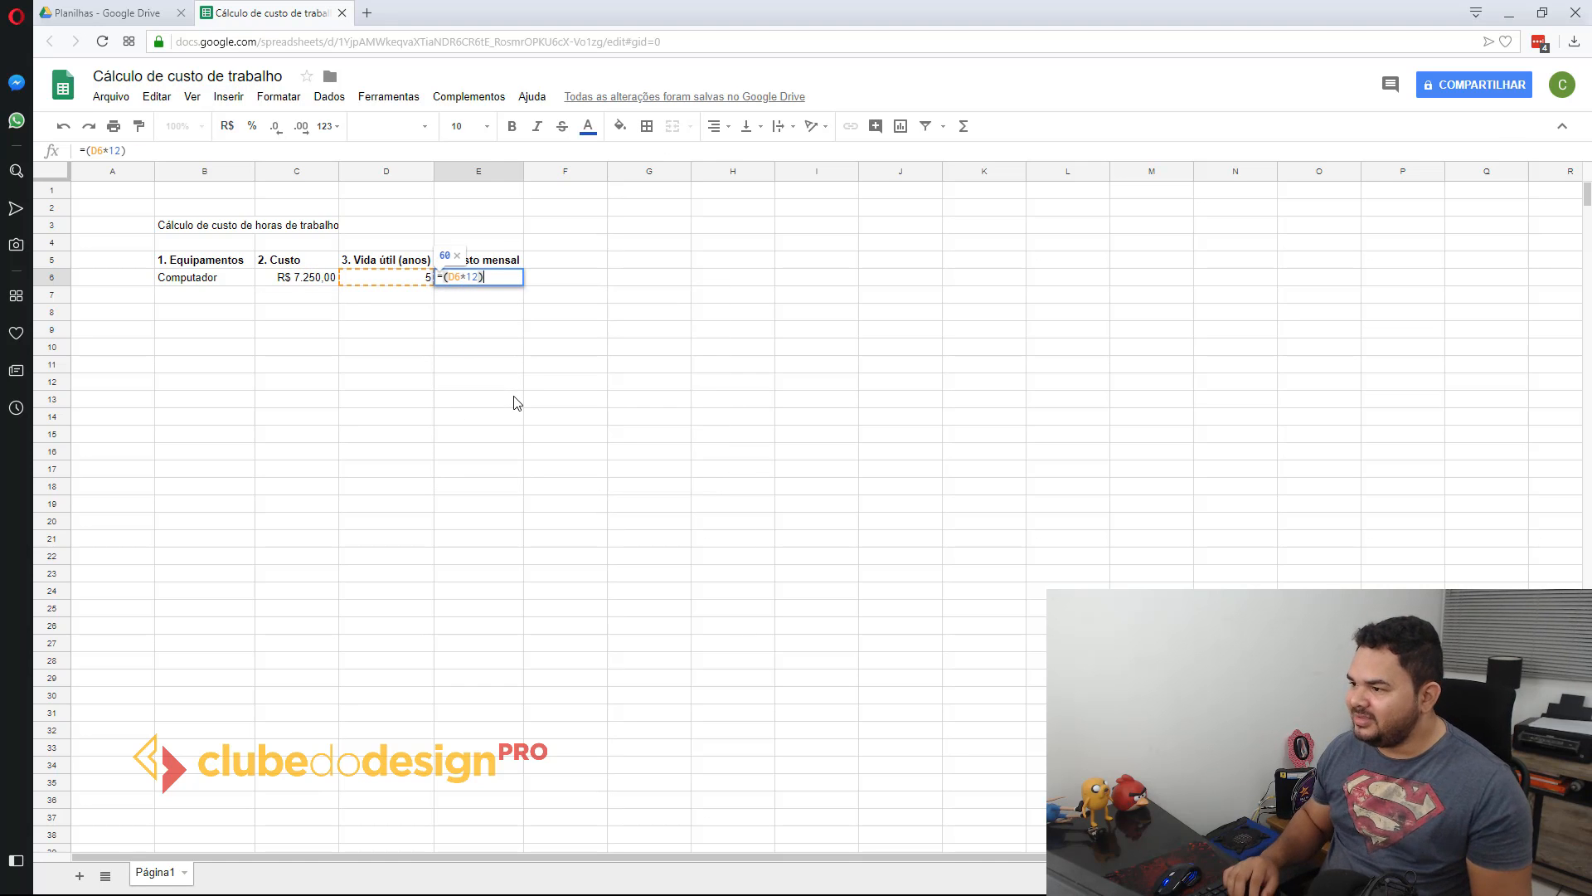
pyautogui.press('Left')
pyautogui.press('Left')
pyautogui.press('Left')
pyautogui.press('Left')
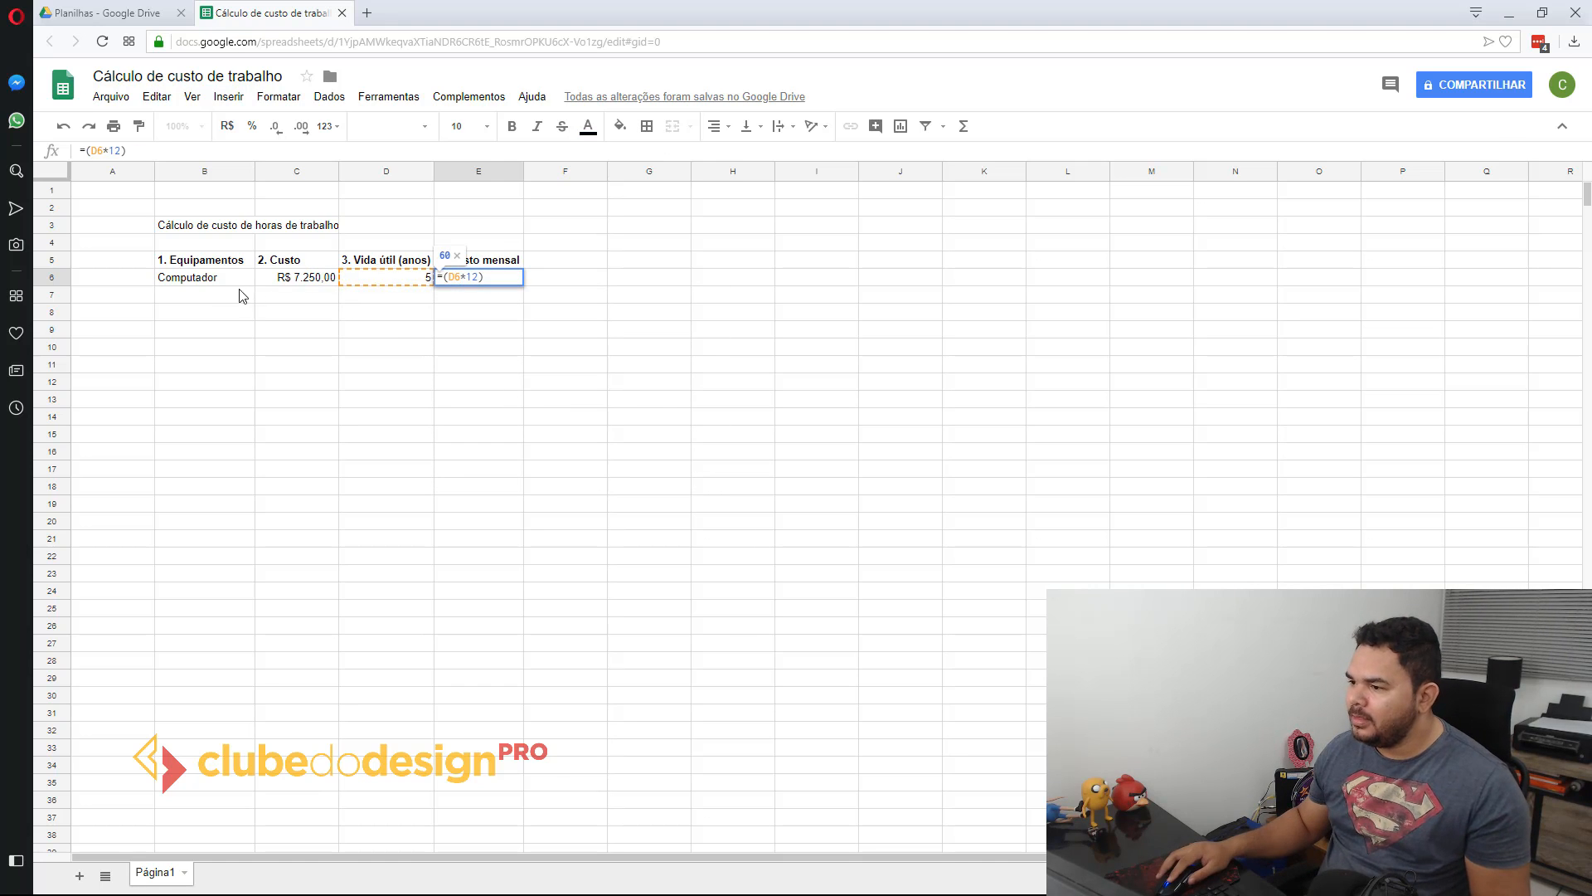
pyautogui.write('C6/')
pyautogui.press('Return')
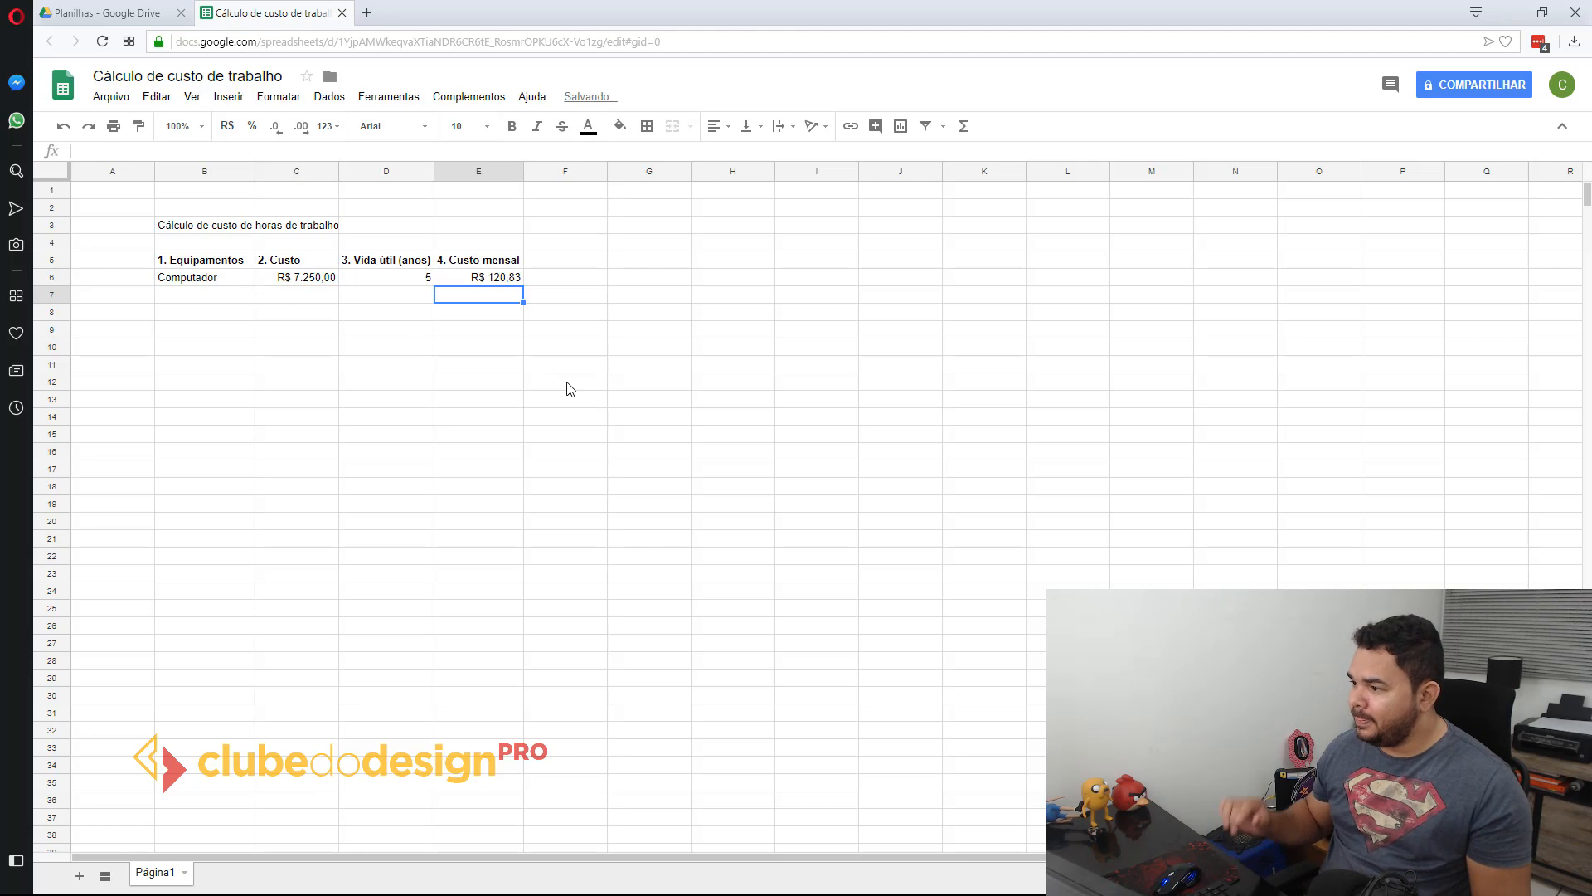
# Step: Review the monthly cost formula in E6 and the heading and useful life cells it relates to
pyautogui.doubleClick(486, 277)
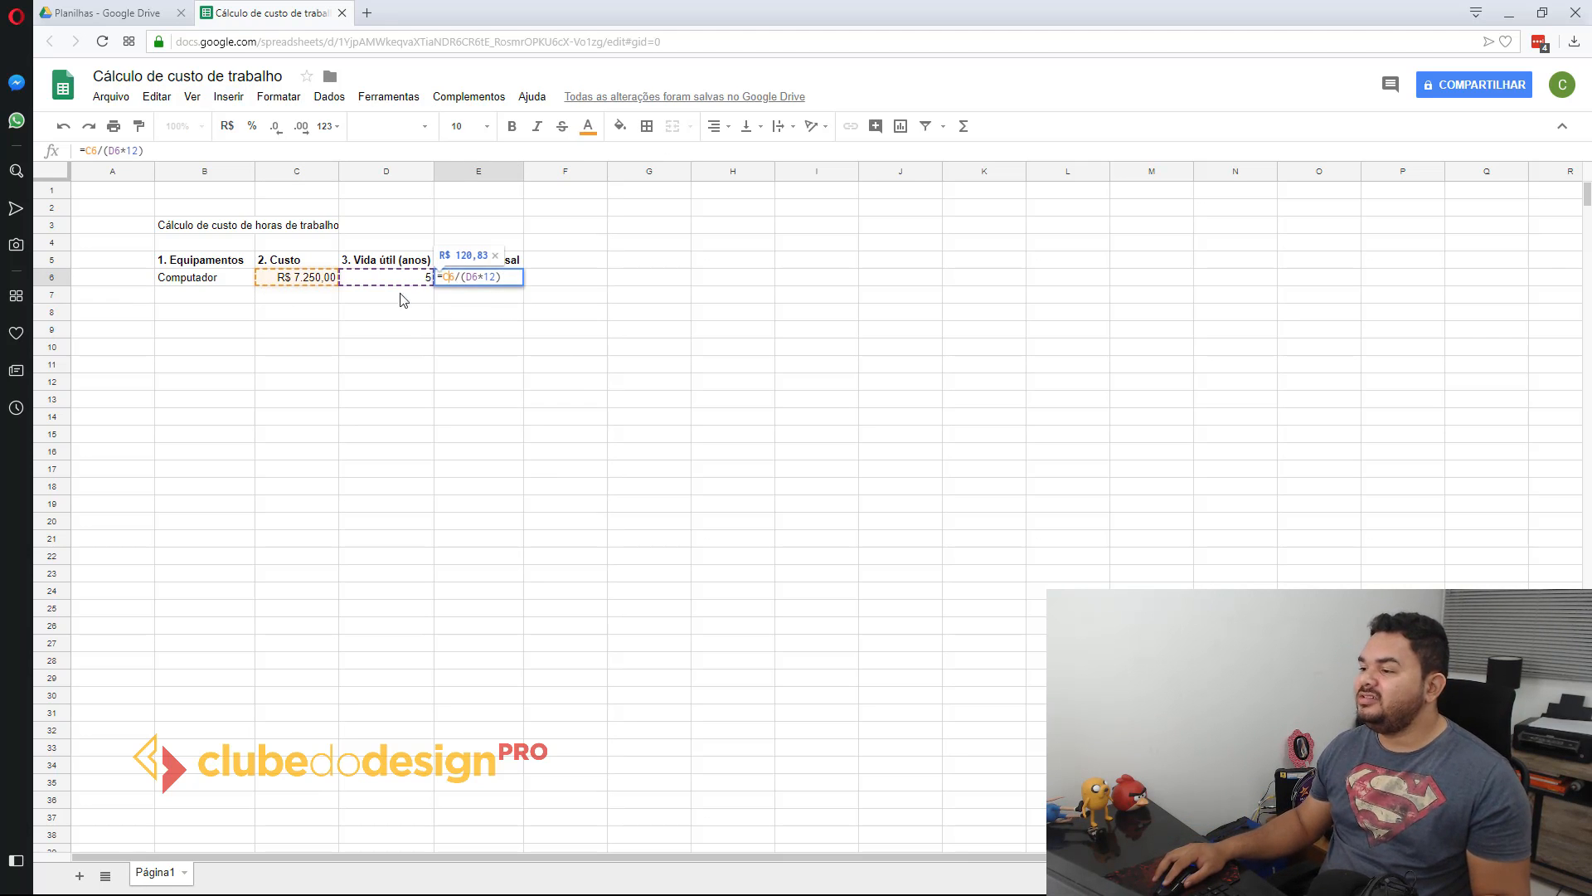
pyautogui.moveTo(473, 277); pyautogui.dragTo(478, 276)
pyautogui.click(496, 277)
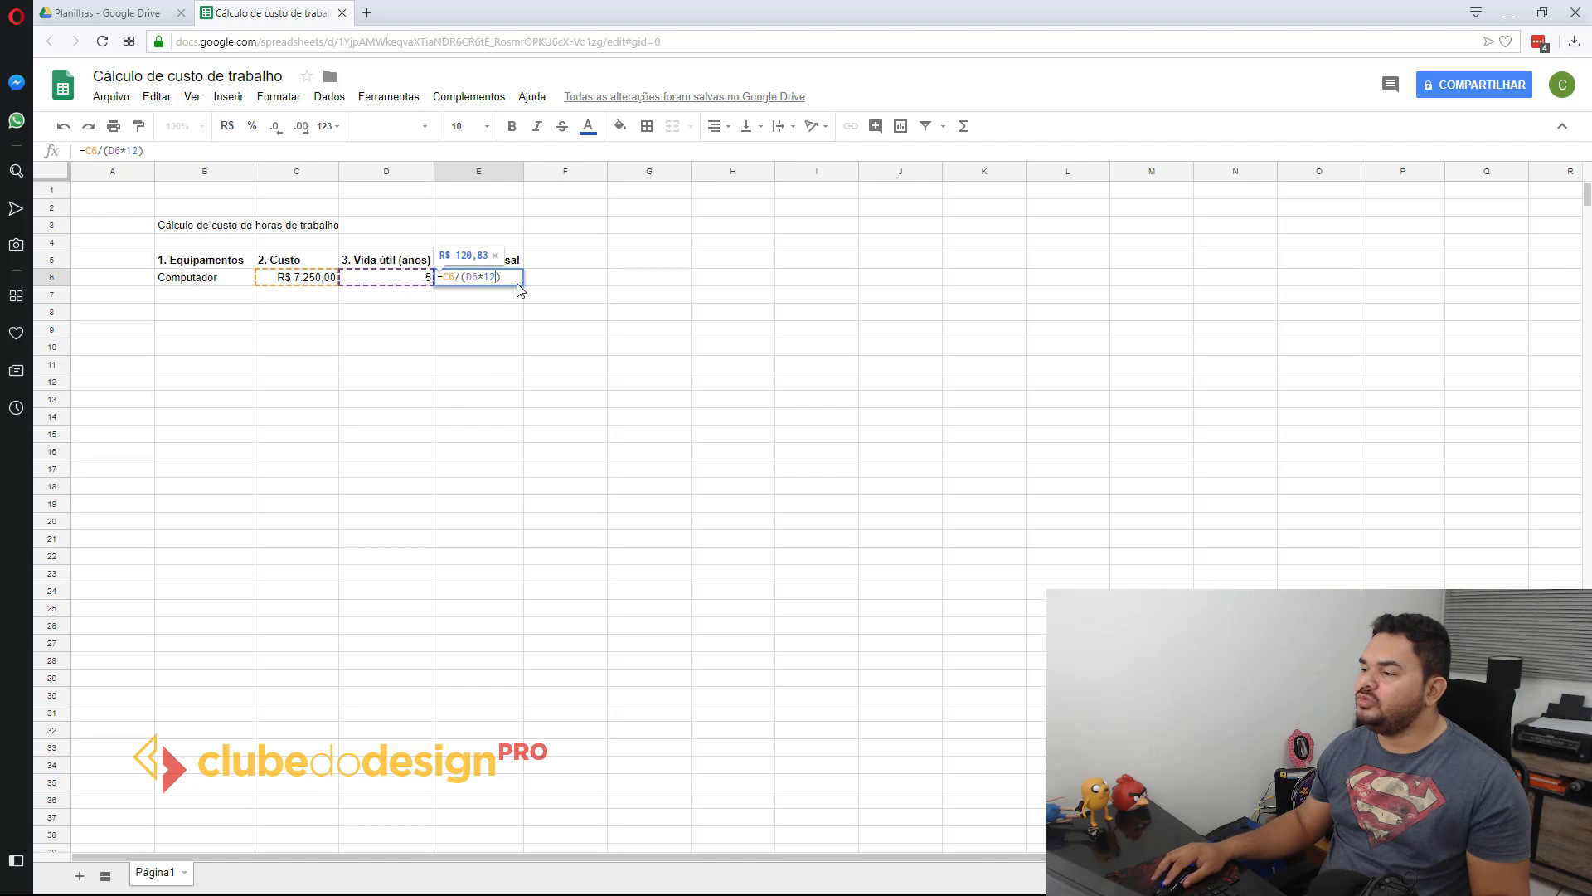
pyautogui.press('Return')
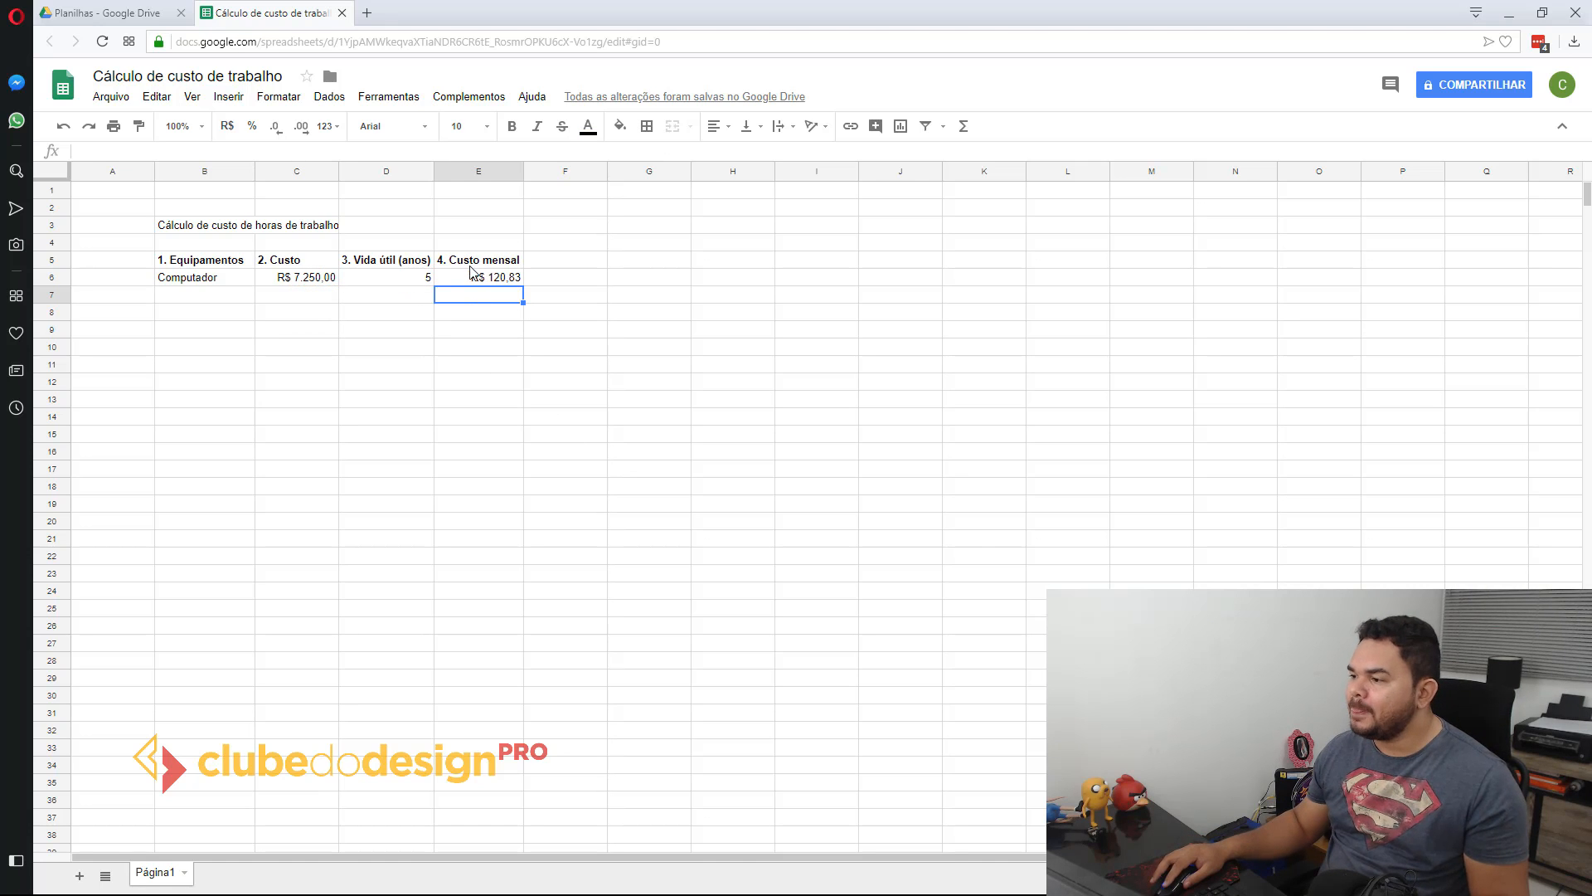
pyautogui.click(466, 268)
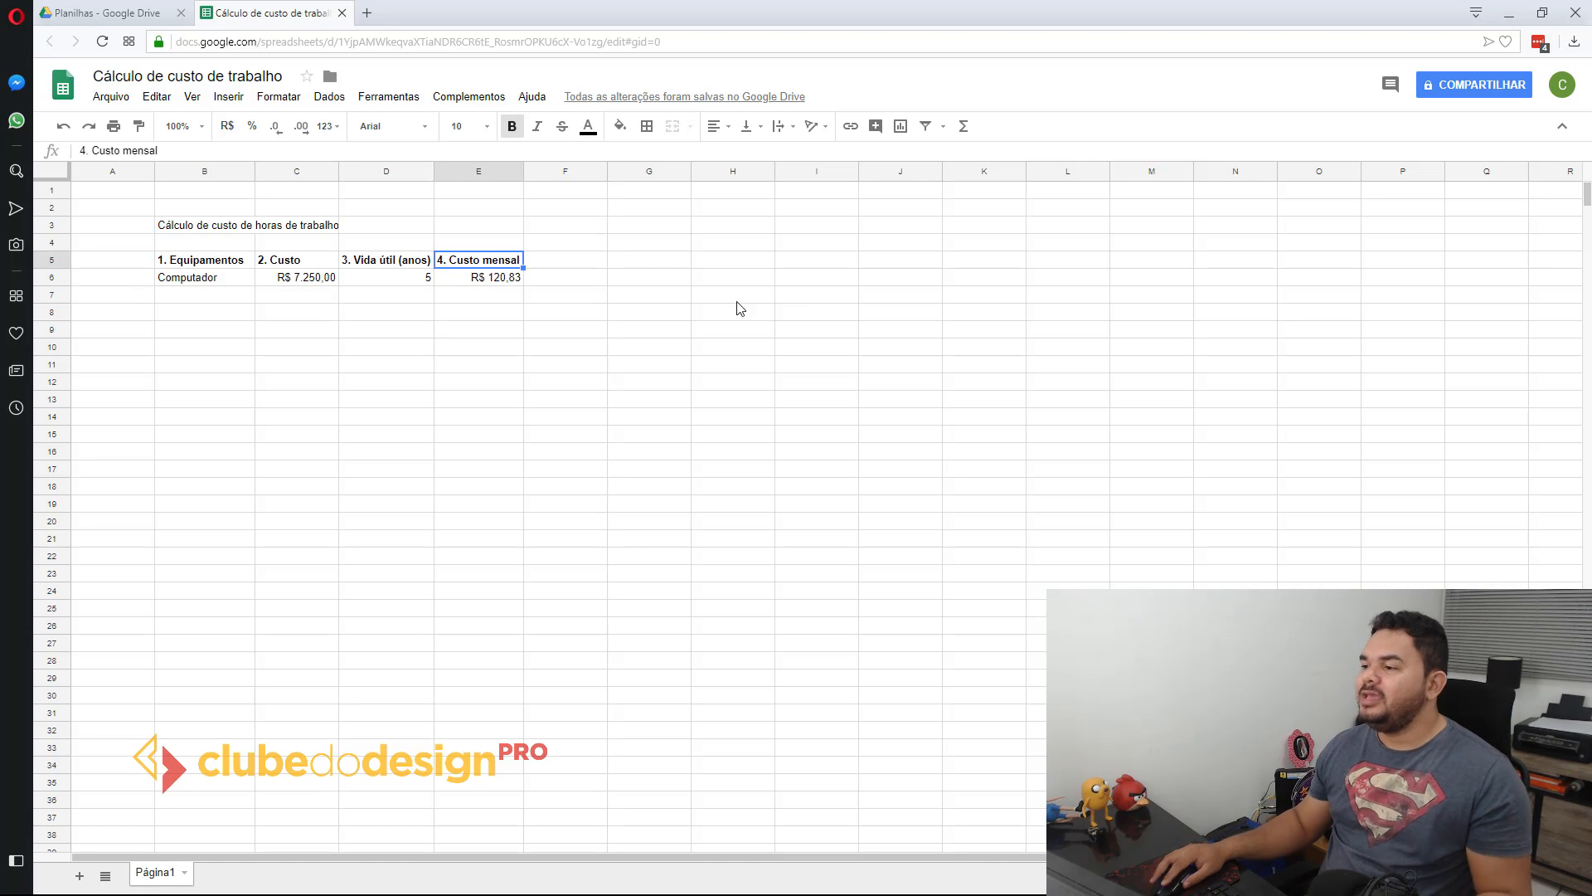
pyautogui.click(399, 277)
pyautogui.click(499, 277)
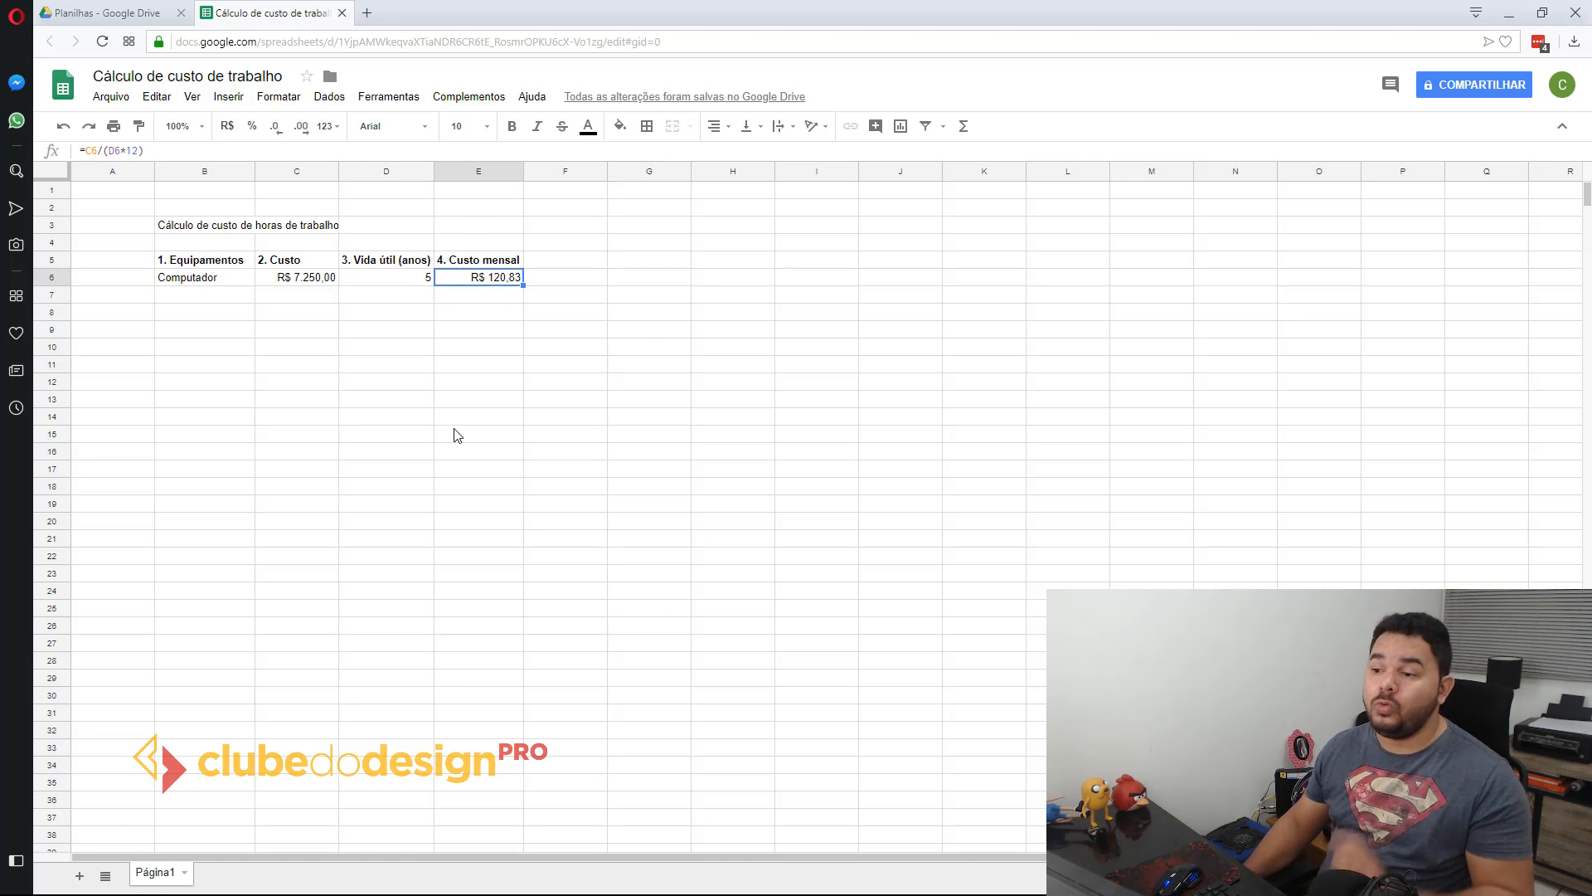
# Step: Extend the equipment name in B6 to "Computador (CPU)"
pyautogui.doubleClick(218, 282)
pyautogui.write('(CPU)')
pyautogui.press('Return')
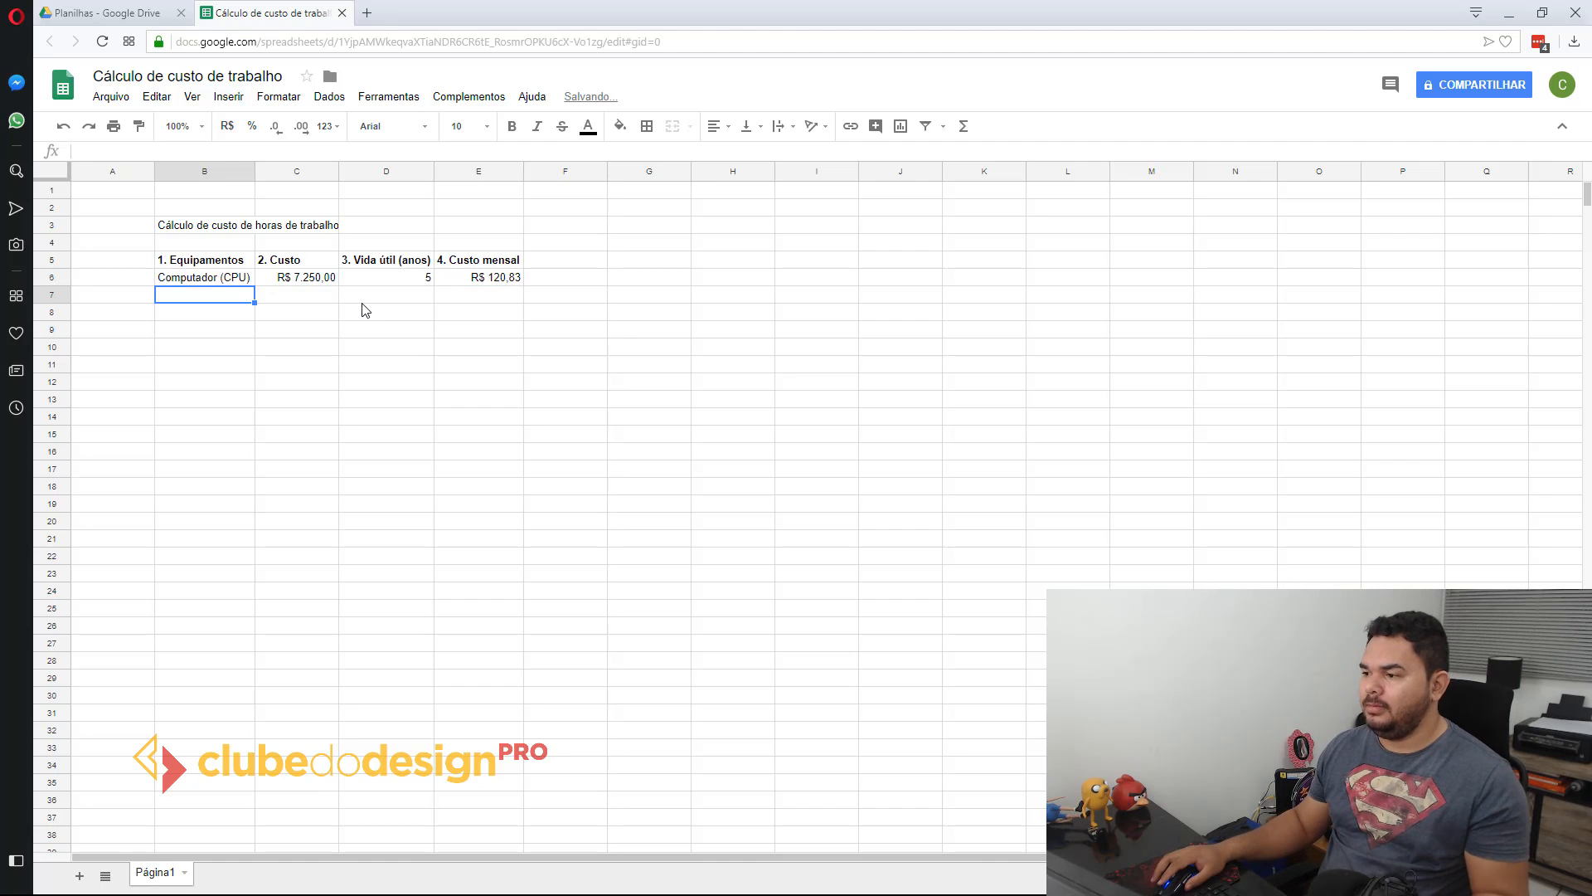
# Step: Check the computer's monthly cost with the temporary formula =E6*5*12 in F6 and clear that cell
pyautogui.click(556, 282)
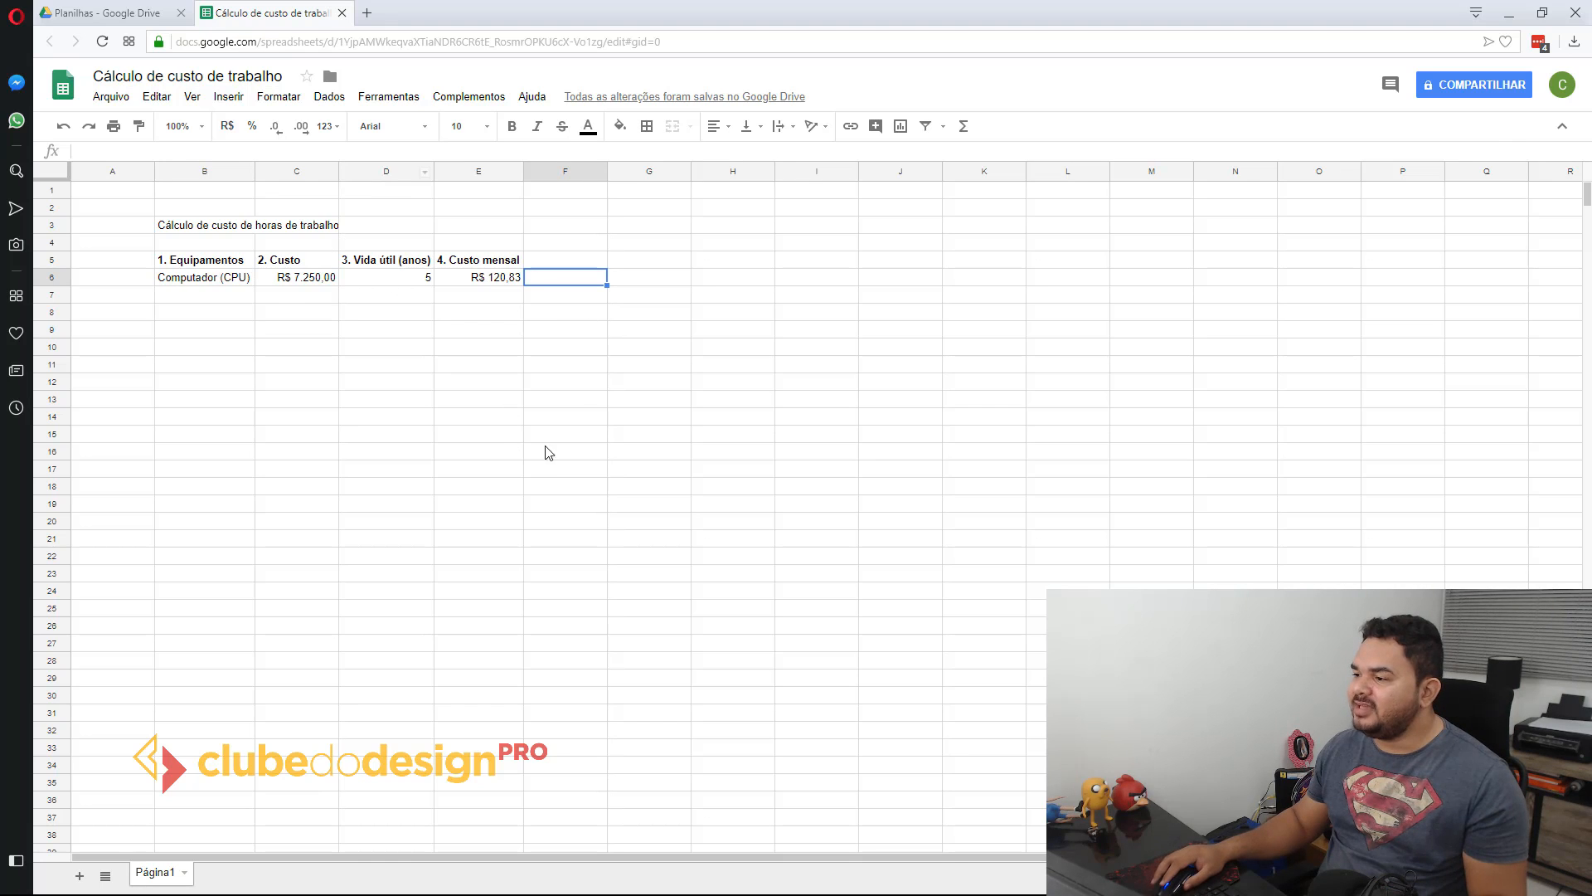
pyautogui.write('=')
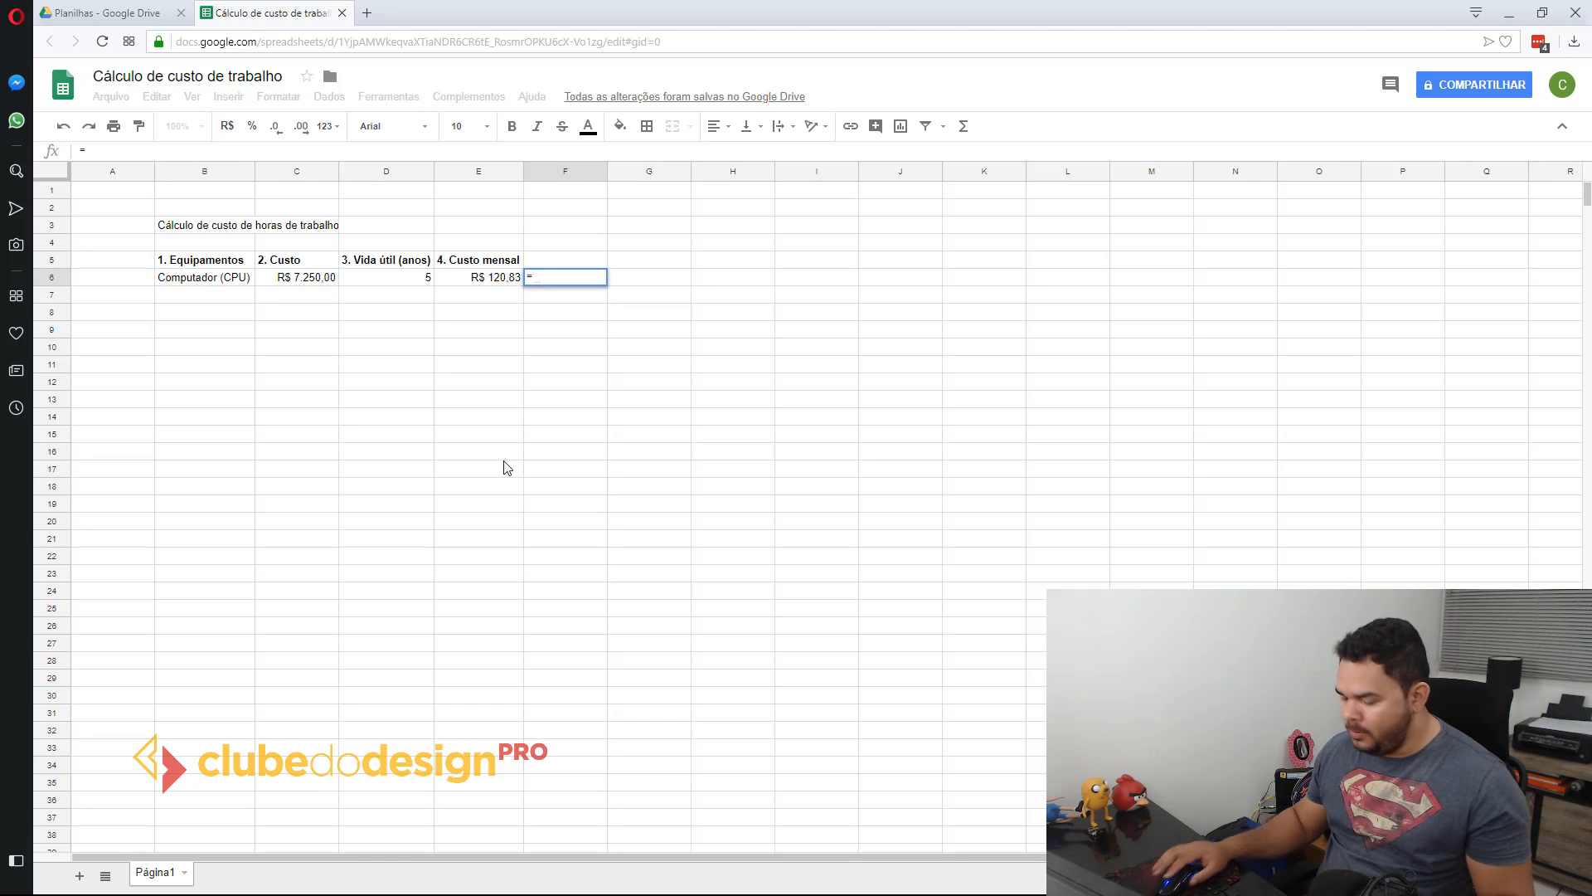
pyautogui.click(496, 282)
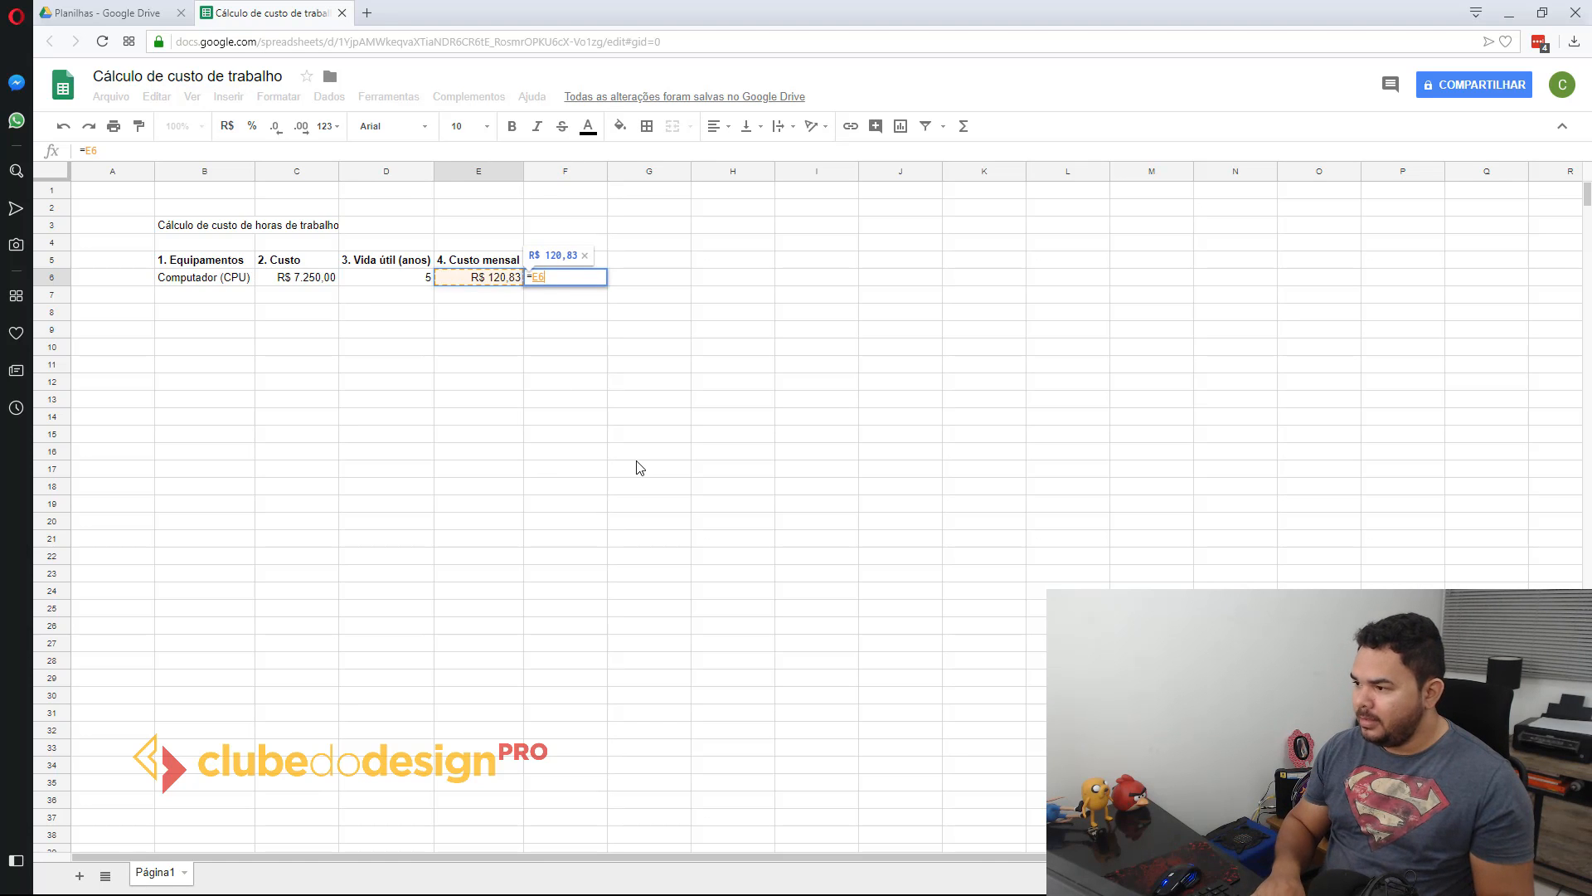
pyautogui.write('*5*')
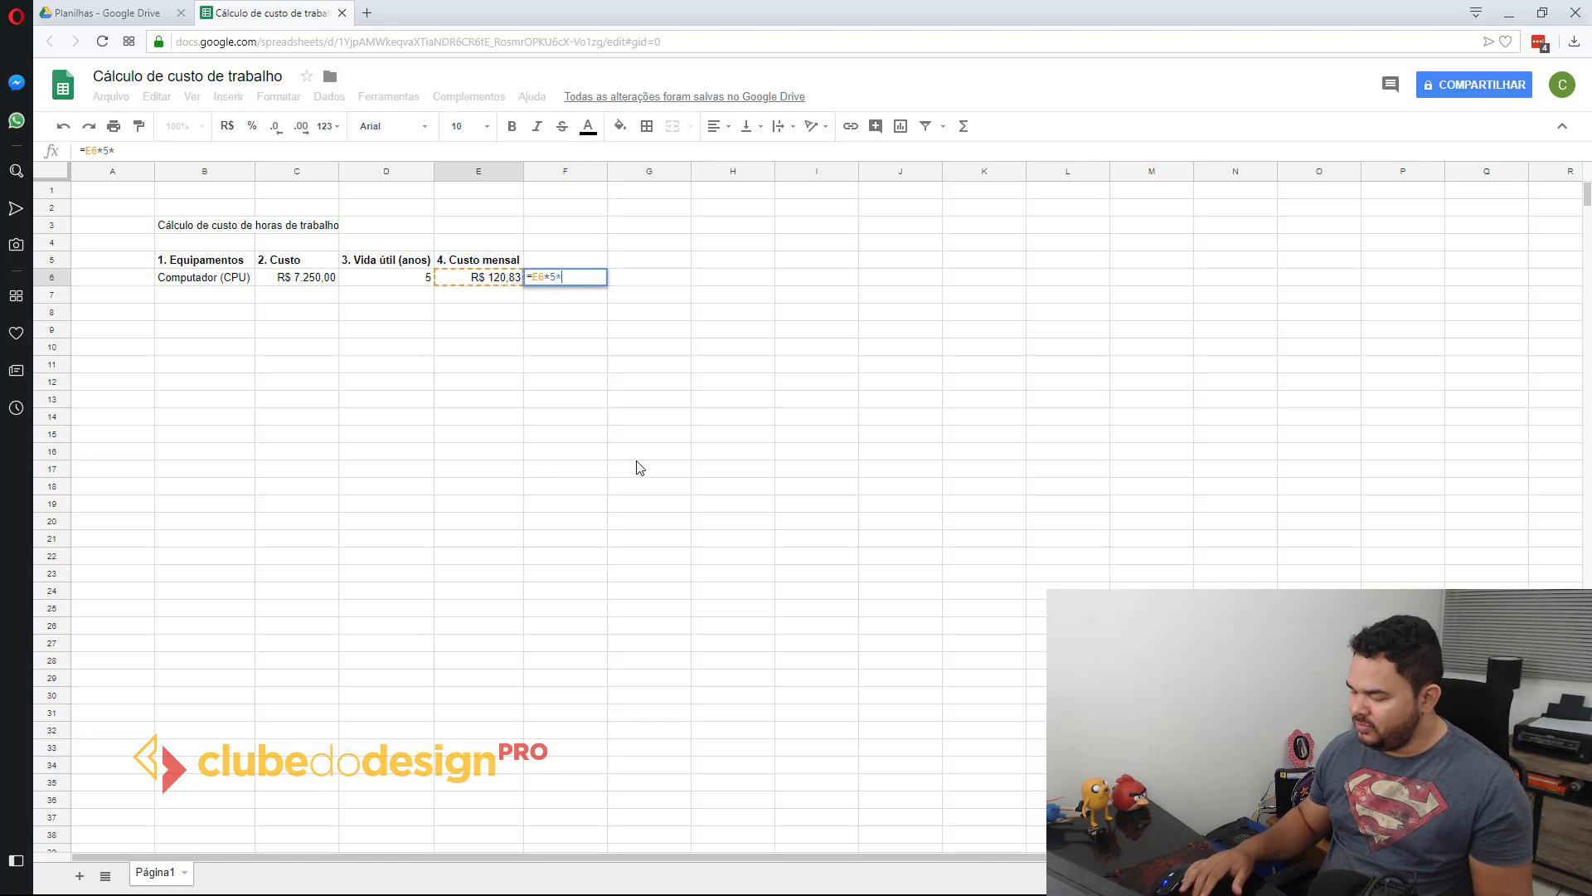
pyautogui.write('12')
pyautogui.press('Return')
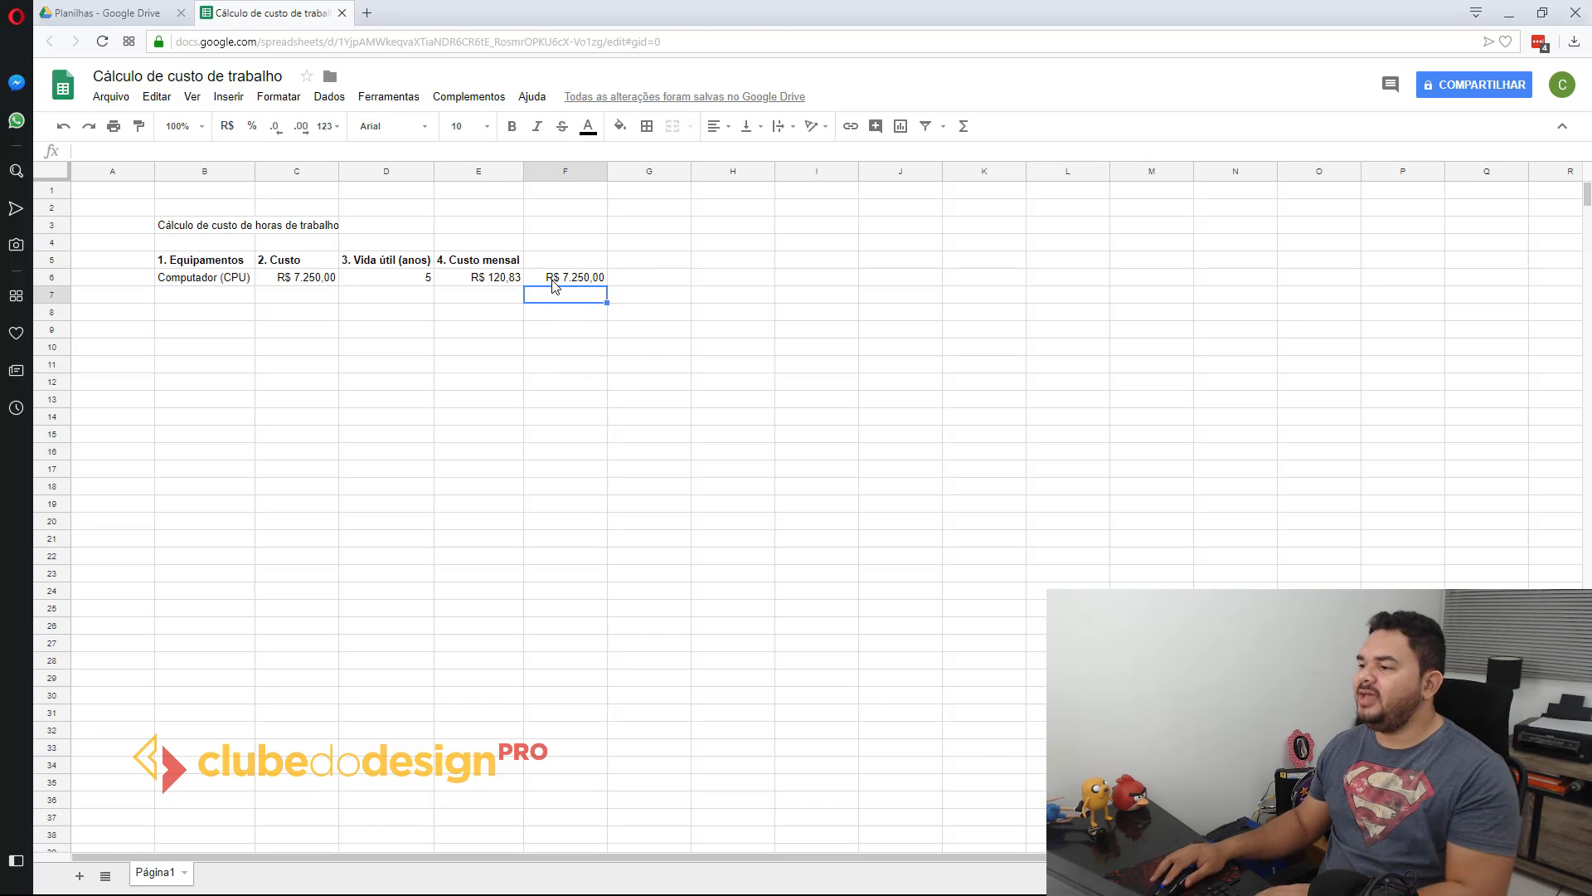
pyautogui.click(558, 282)
pyautogui.press('Delete')
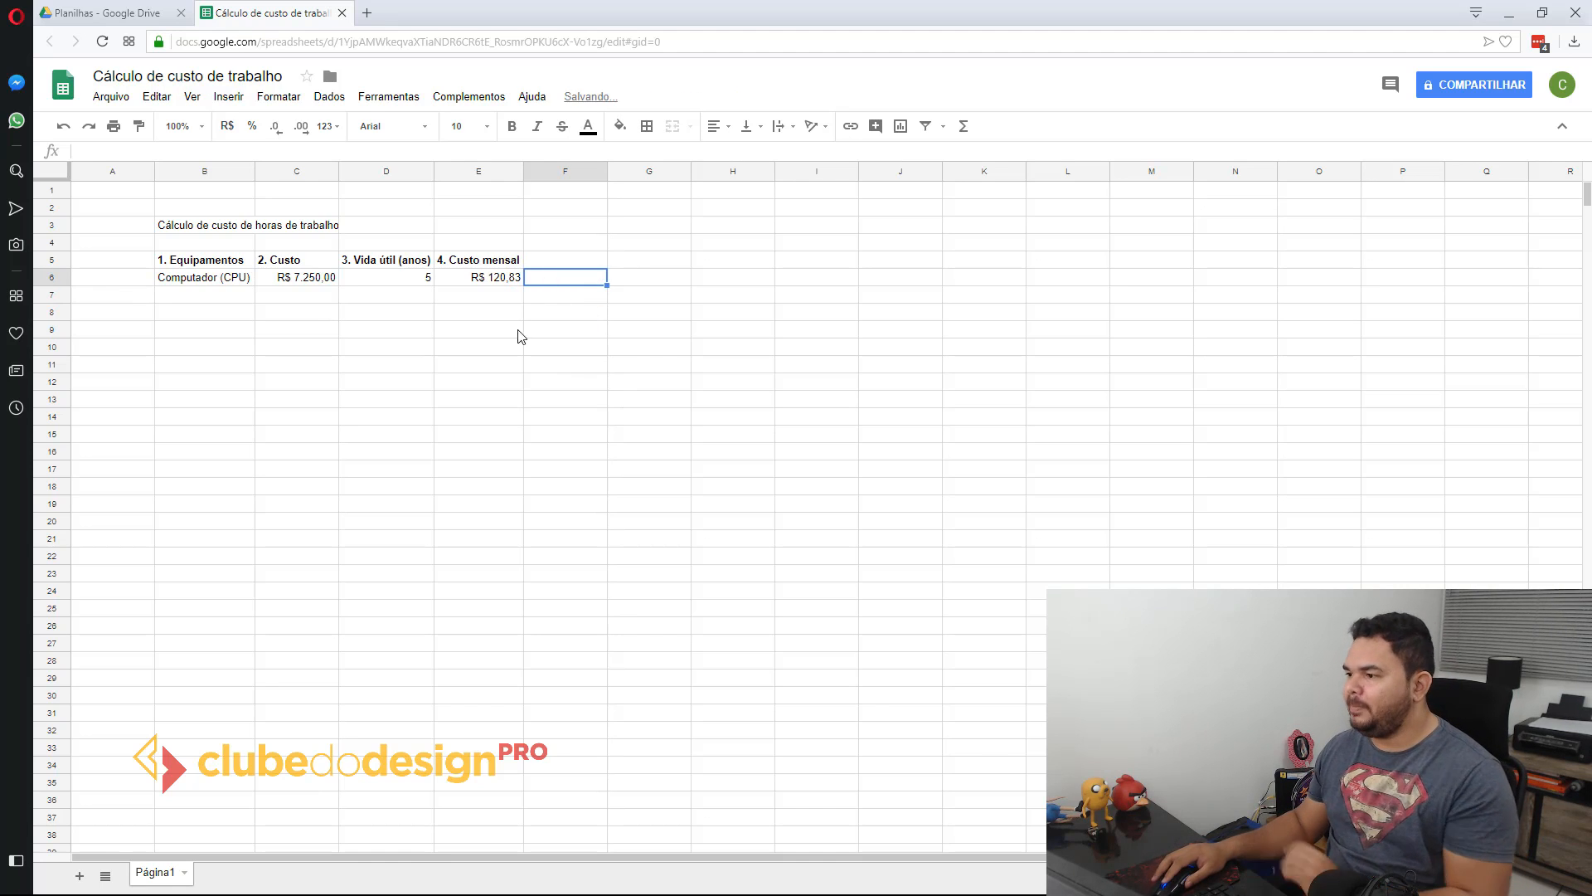
# Step: Review the formula behind the computer's monthly cost in E6
pyautogui.doubleClick(502, 280)
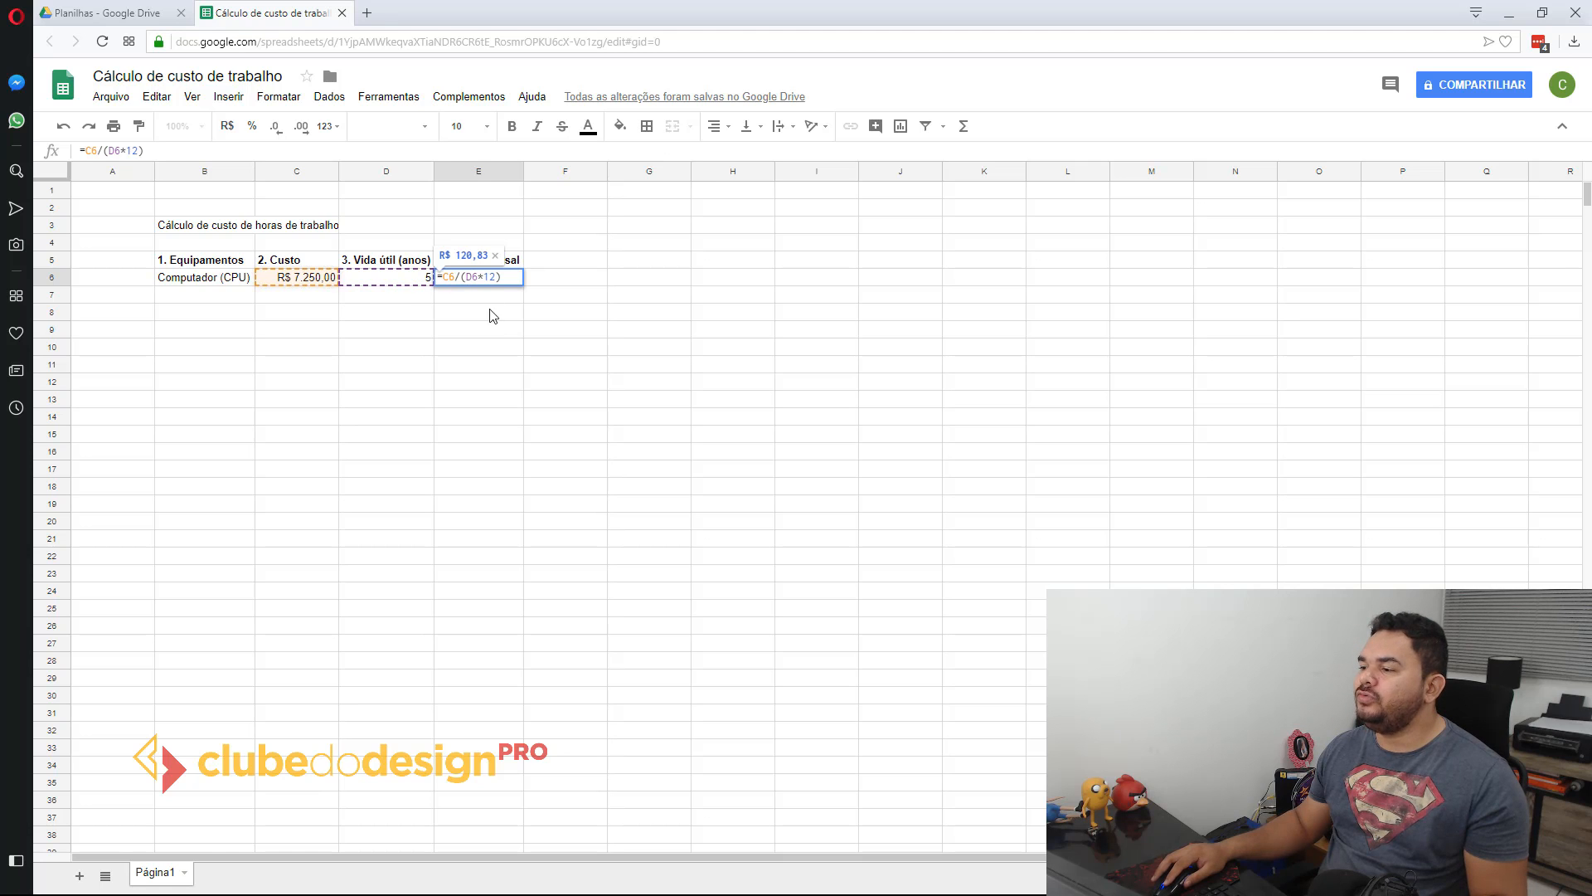
pyautogui.press('Return')
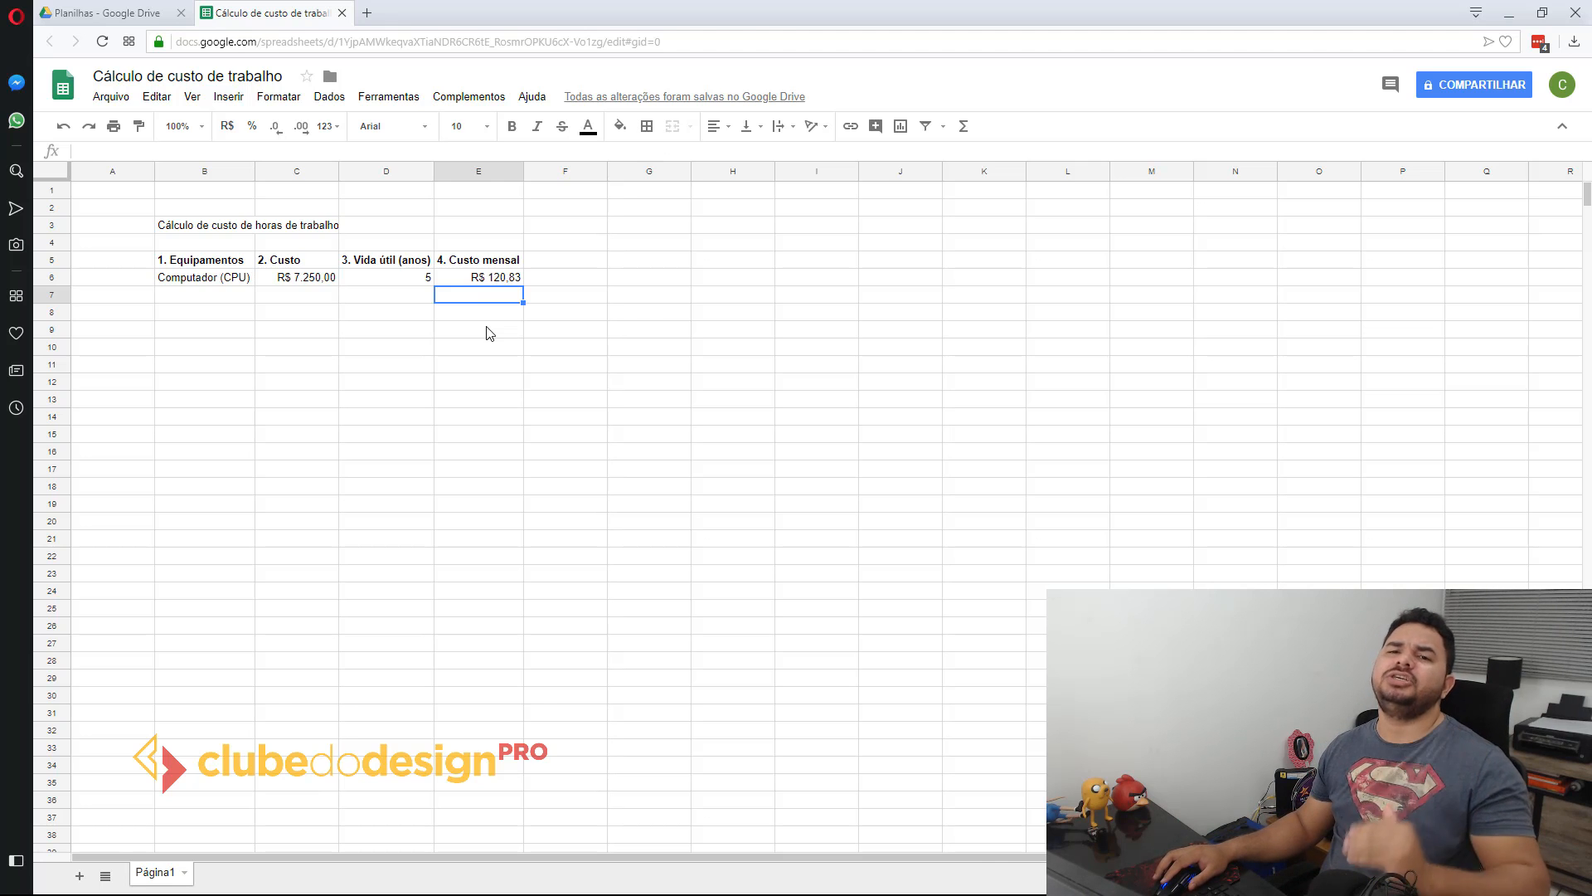
pyautogui.click(509, 280)
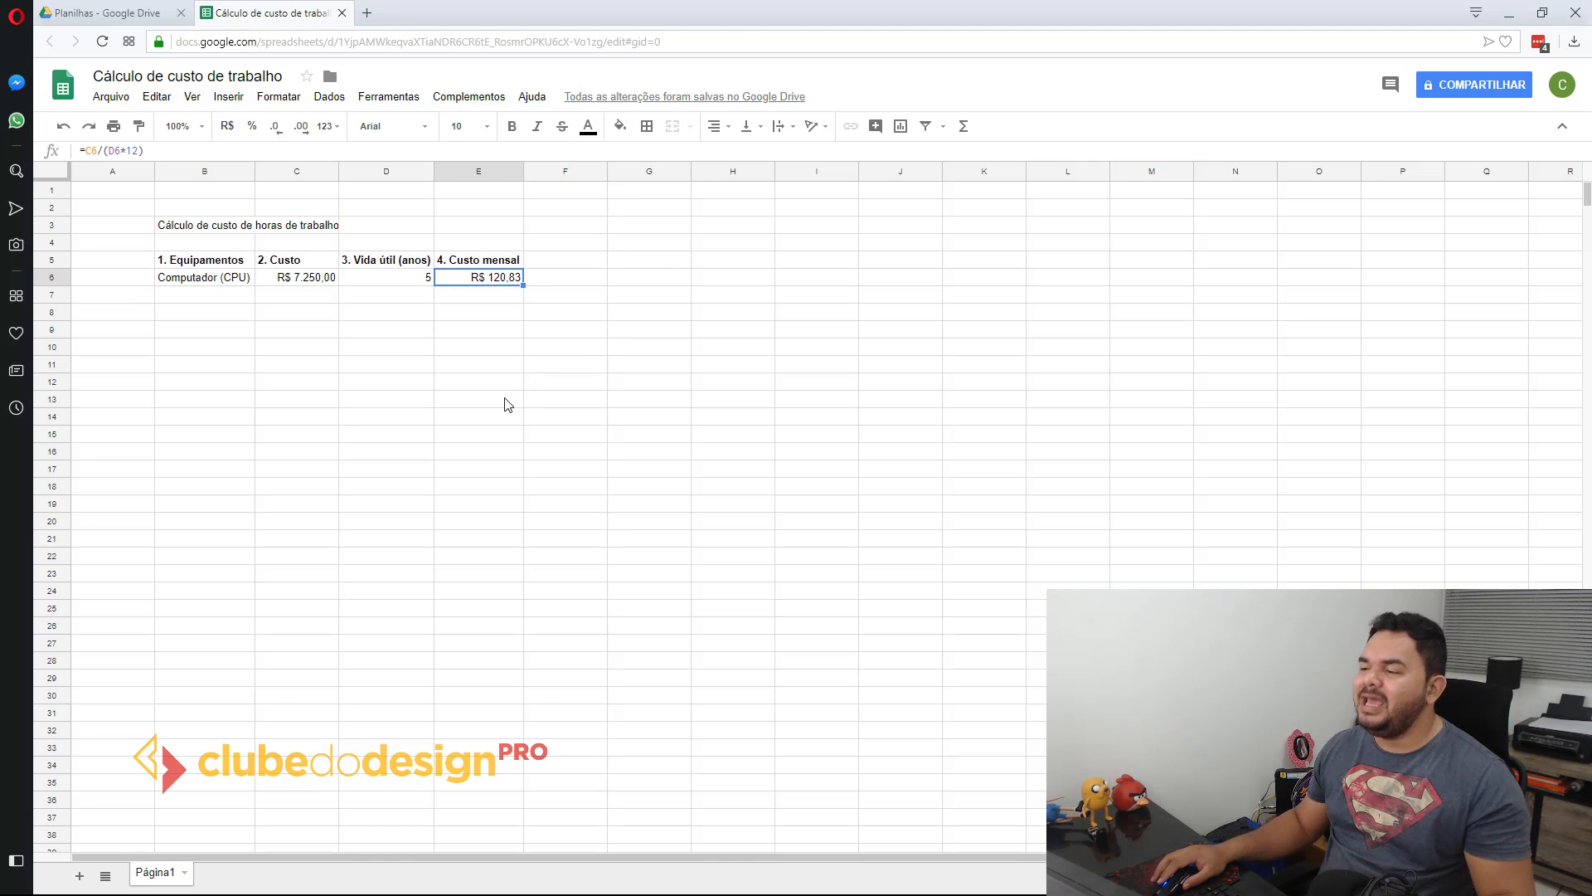
# Step: List the equipment items Monitores, HD exgerno and Mesa gráfica in B7:B9, below the computer
pyautogui.click(201, 295)
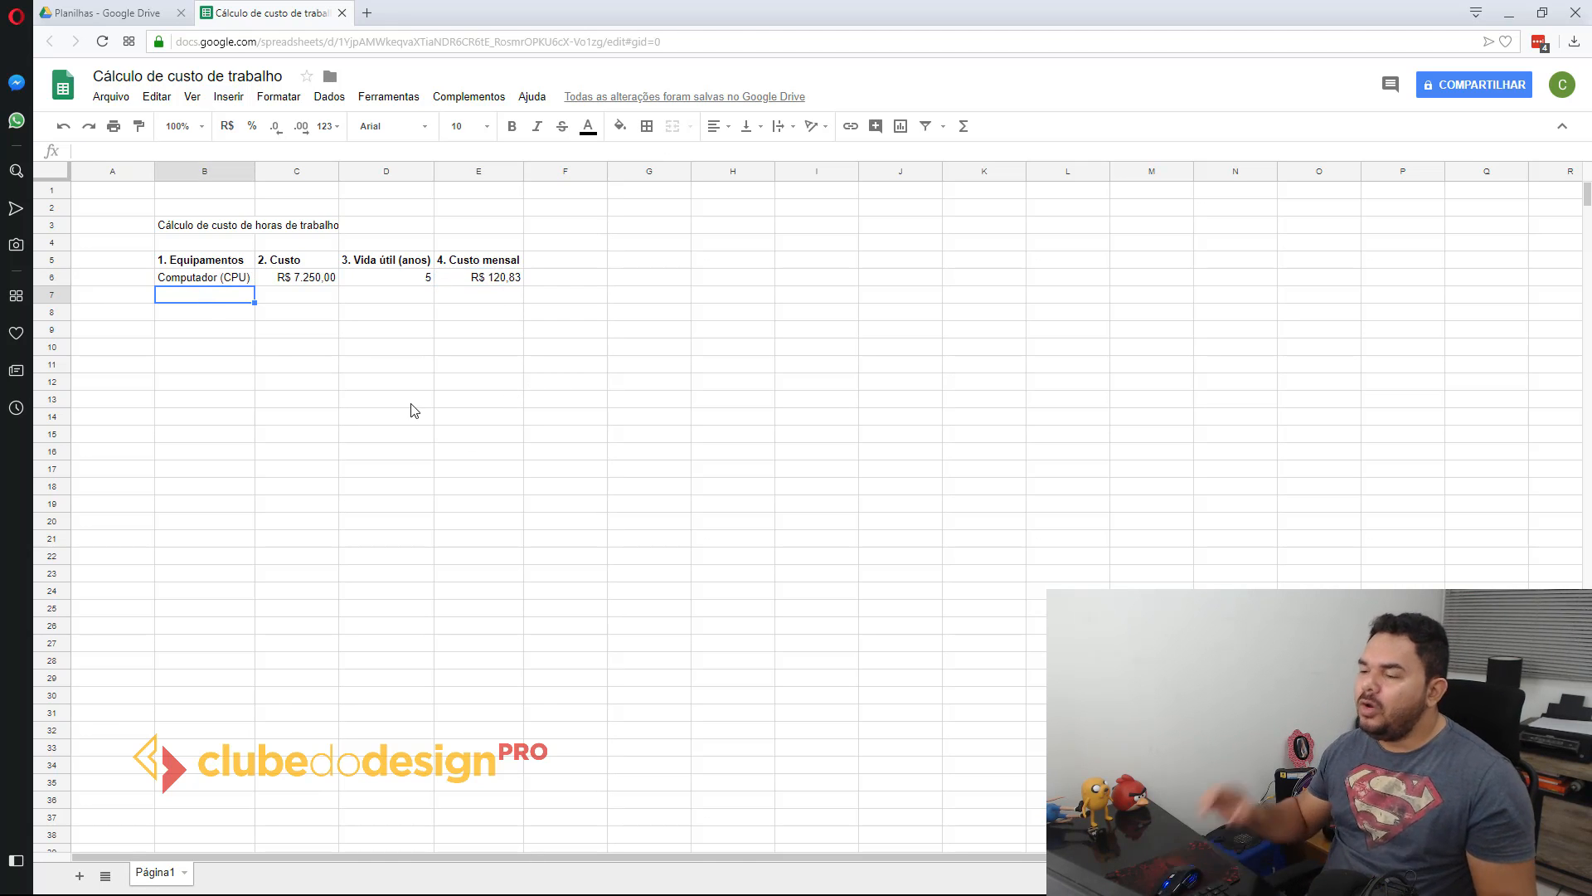
pyautogui.write('Monitores')
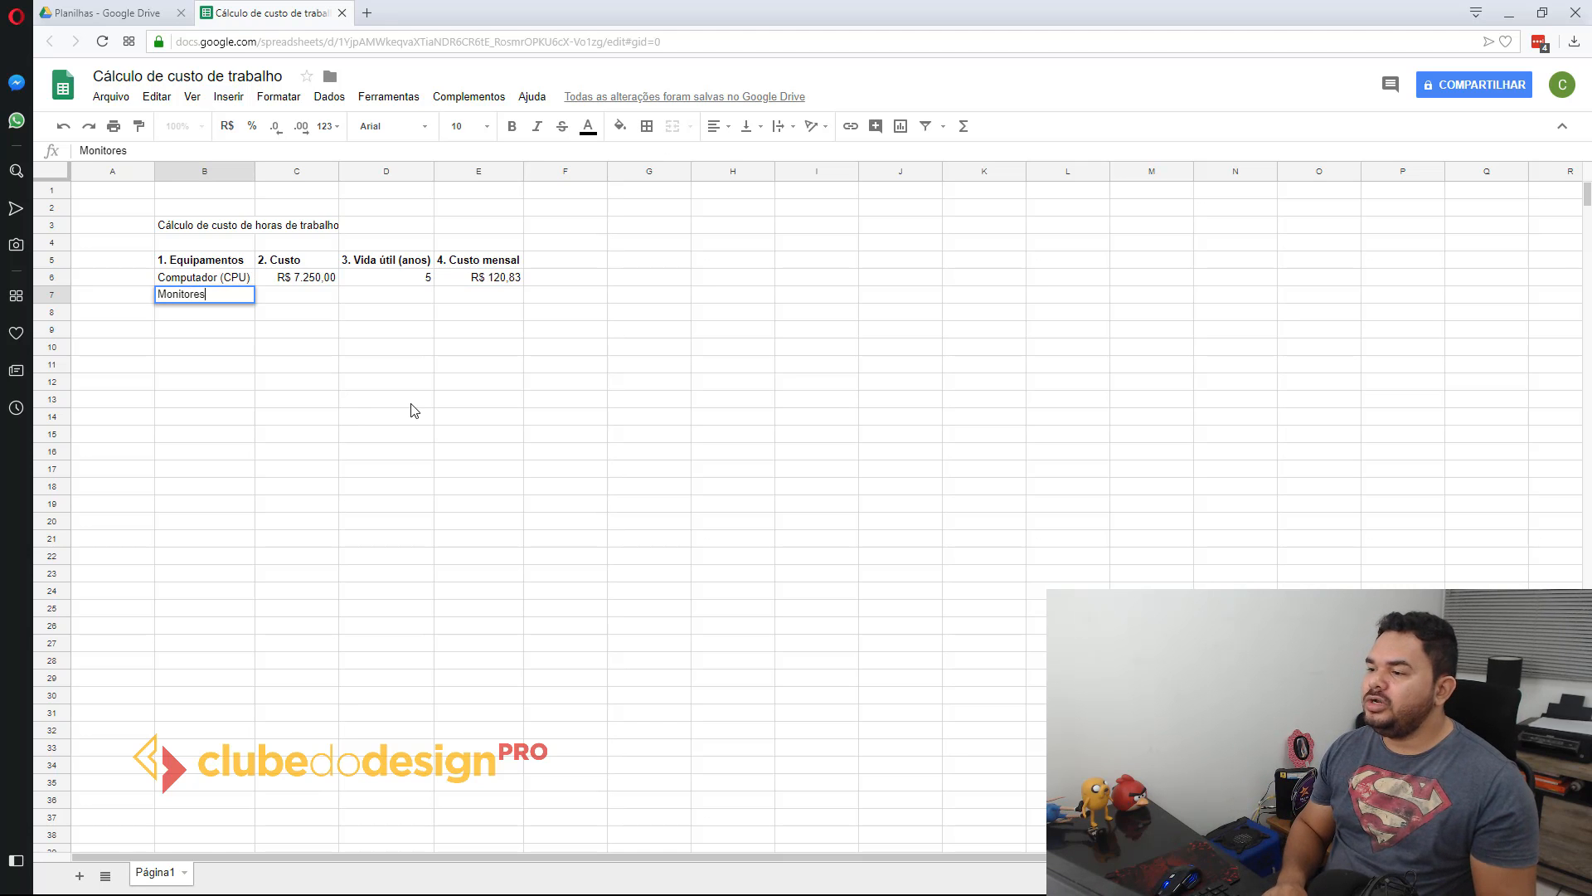
pyautogui.press('Return')
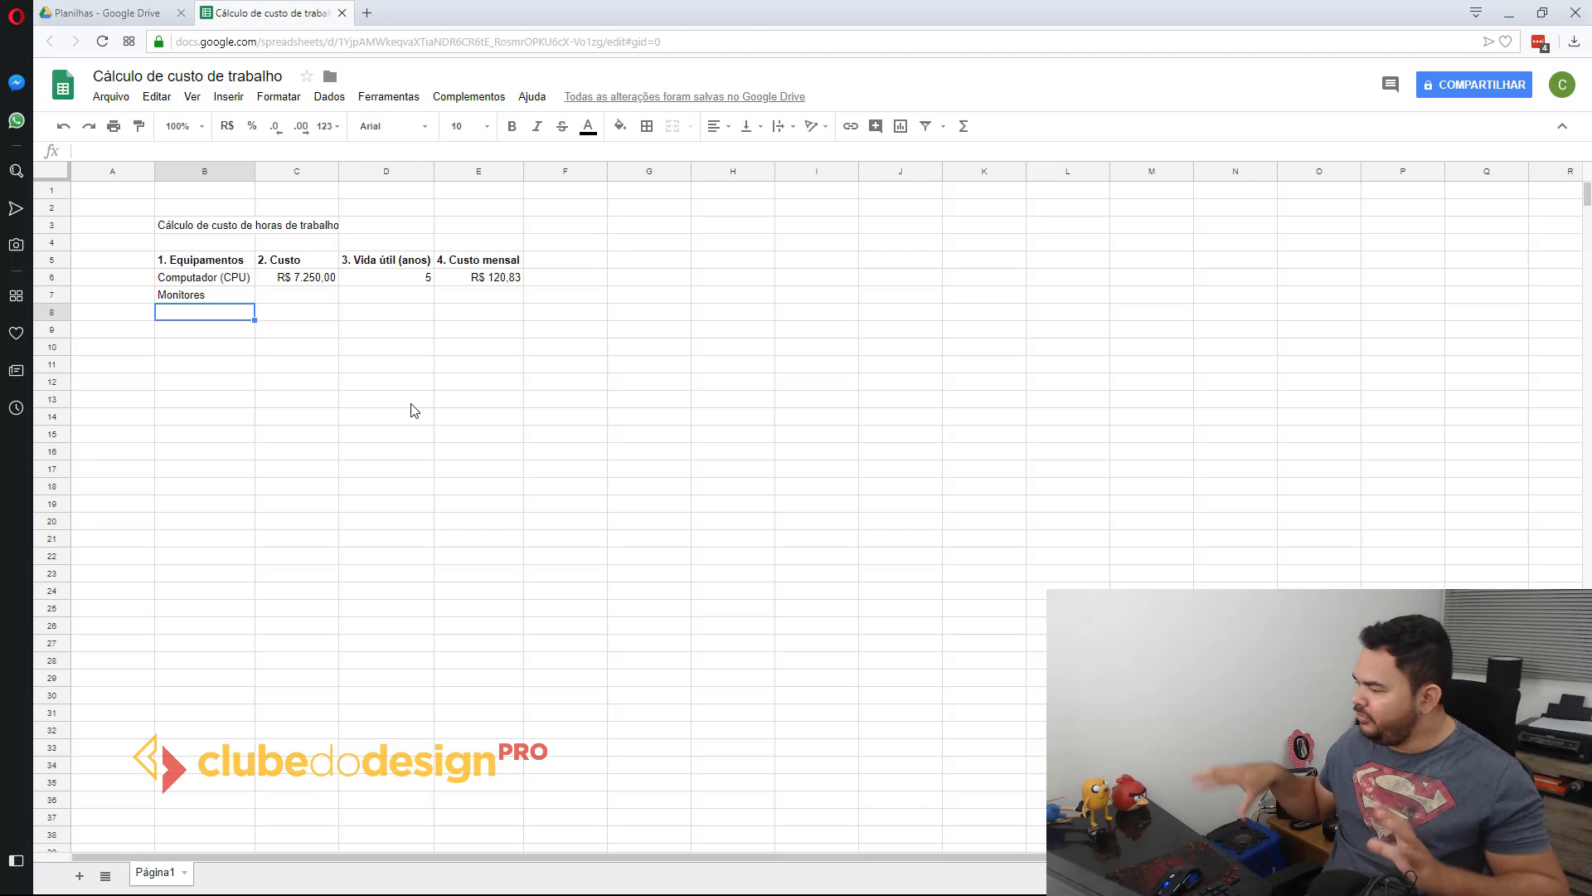
pyautogui.write('HD exgerno')
pyautogui.press('Return')
pyautogui.write('Mesa gráf')
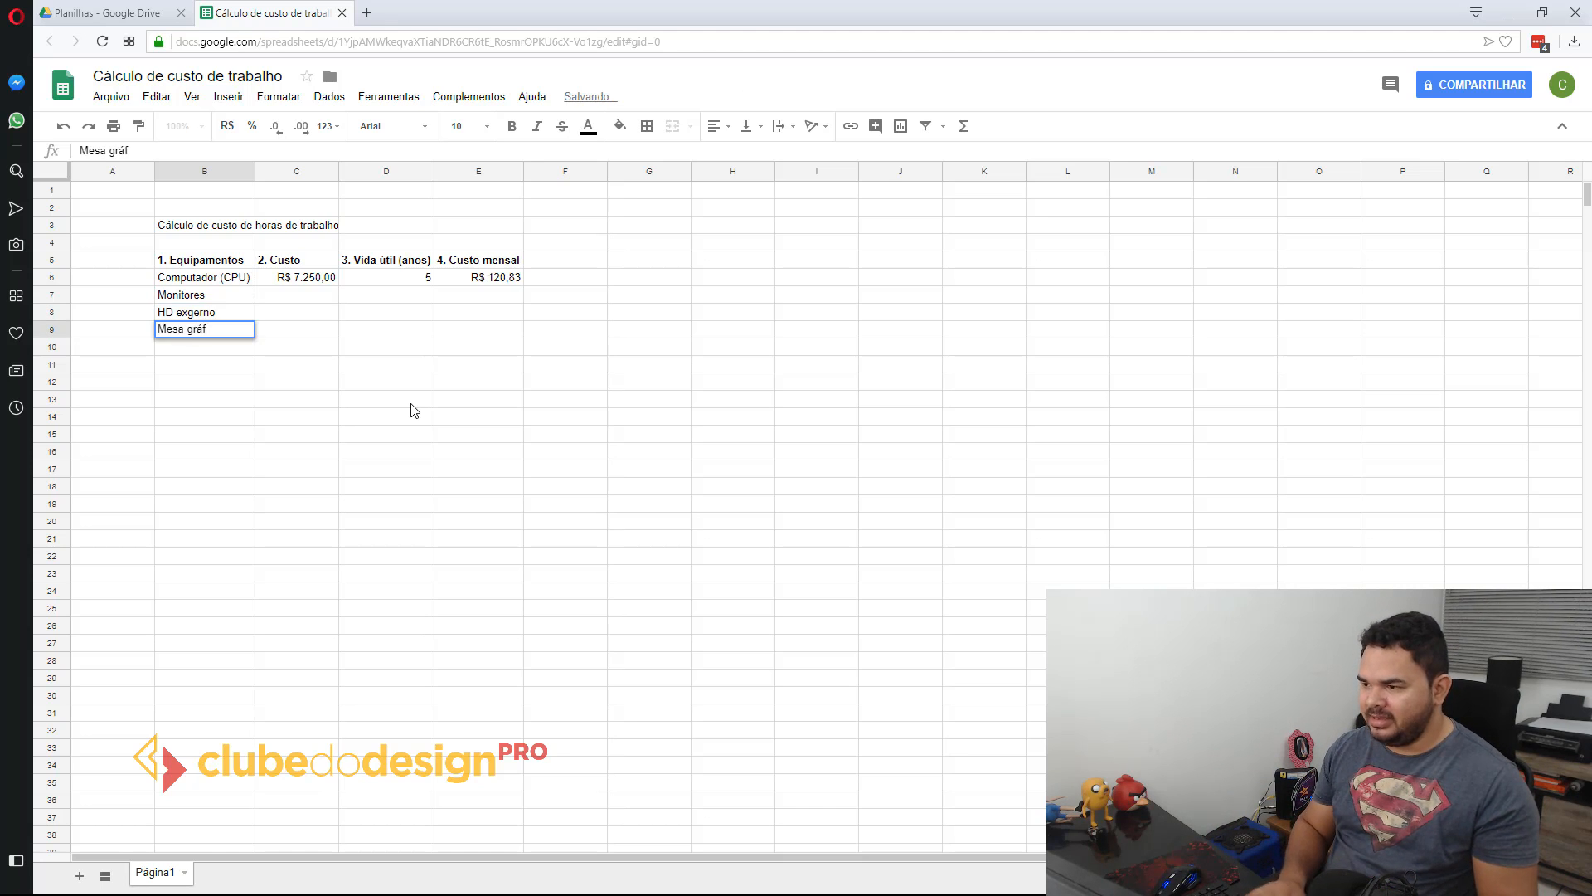
pyautogui.write('ica')
pyautogui.press('Return')
# Step: Add Teclado, Mouse, Microfone and Telefone fixo to the equipment list in B10:B13
pyautogui.write('Teclado')
pyautogui.press('Return')
pyautogui.write('Mouse')
pyautogui.press('Return')
pyautogui.write('Microfone')
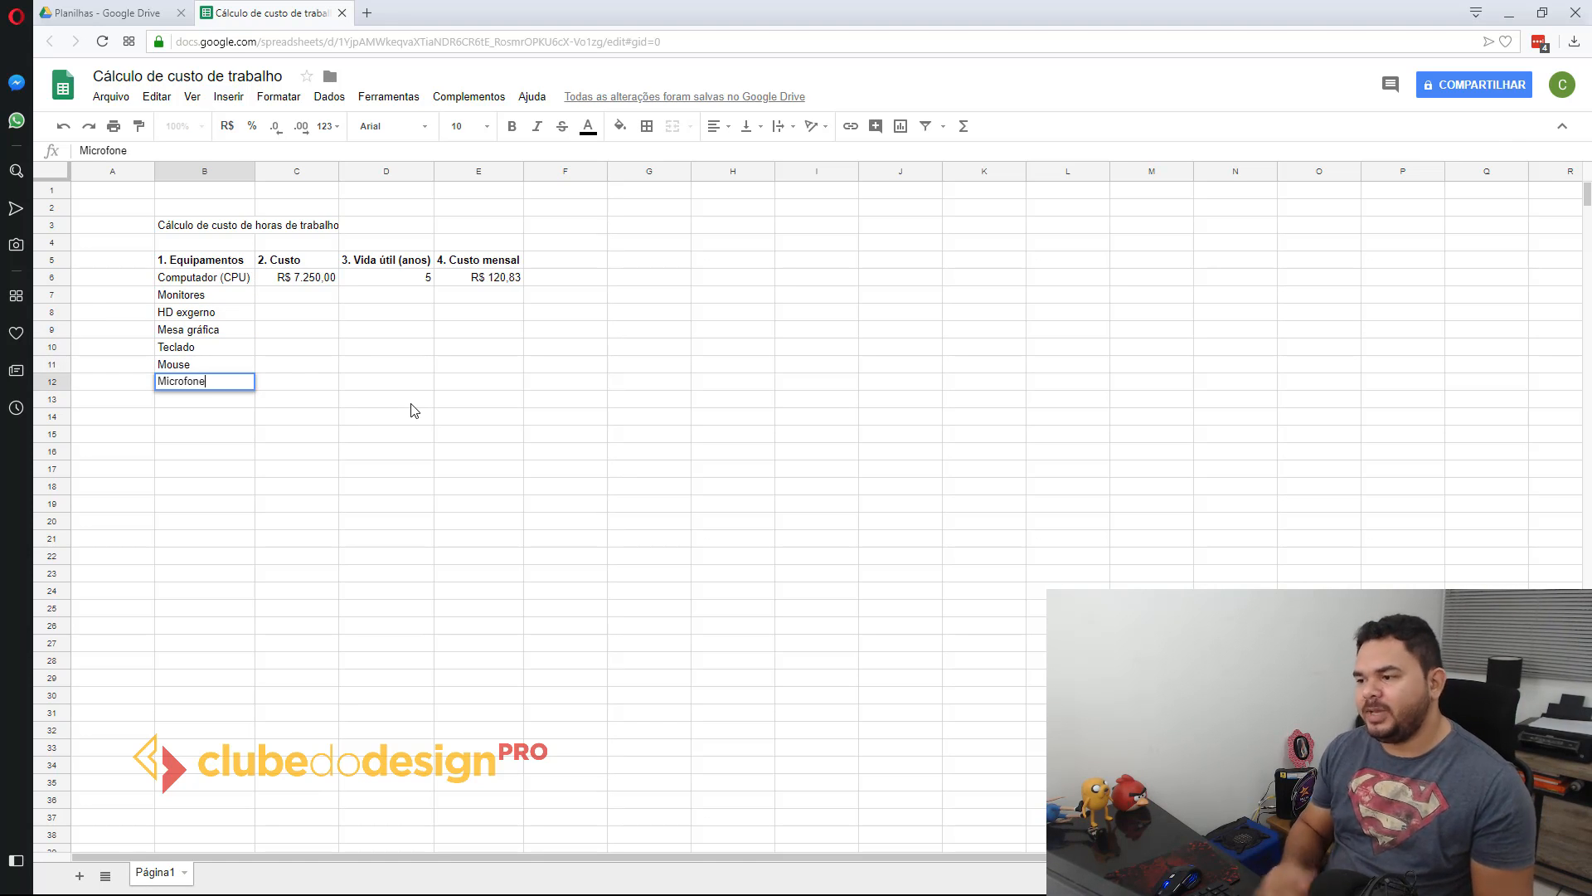
pyautogui.press('Return')
pyautogui.write('Telefo')
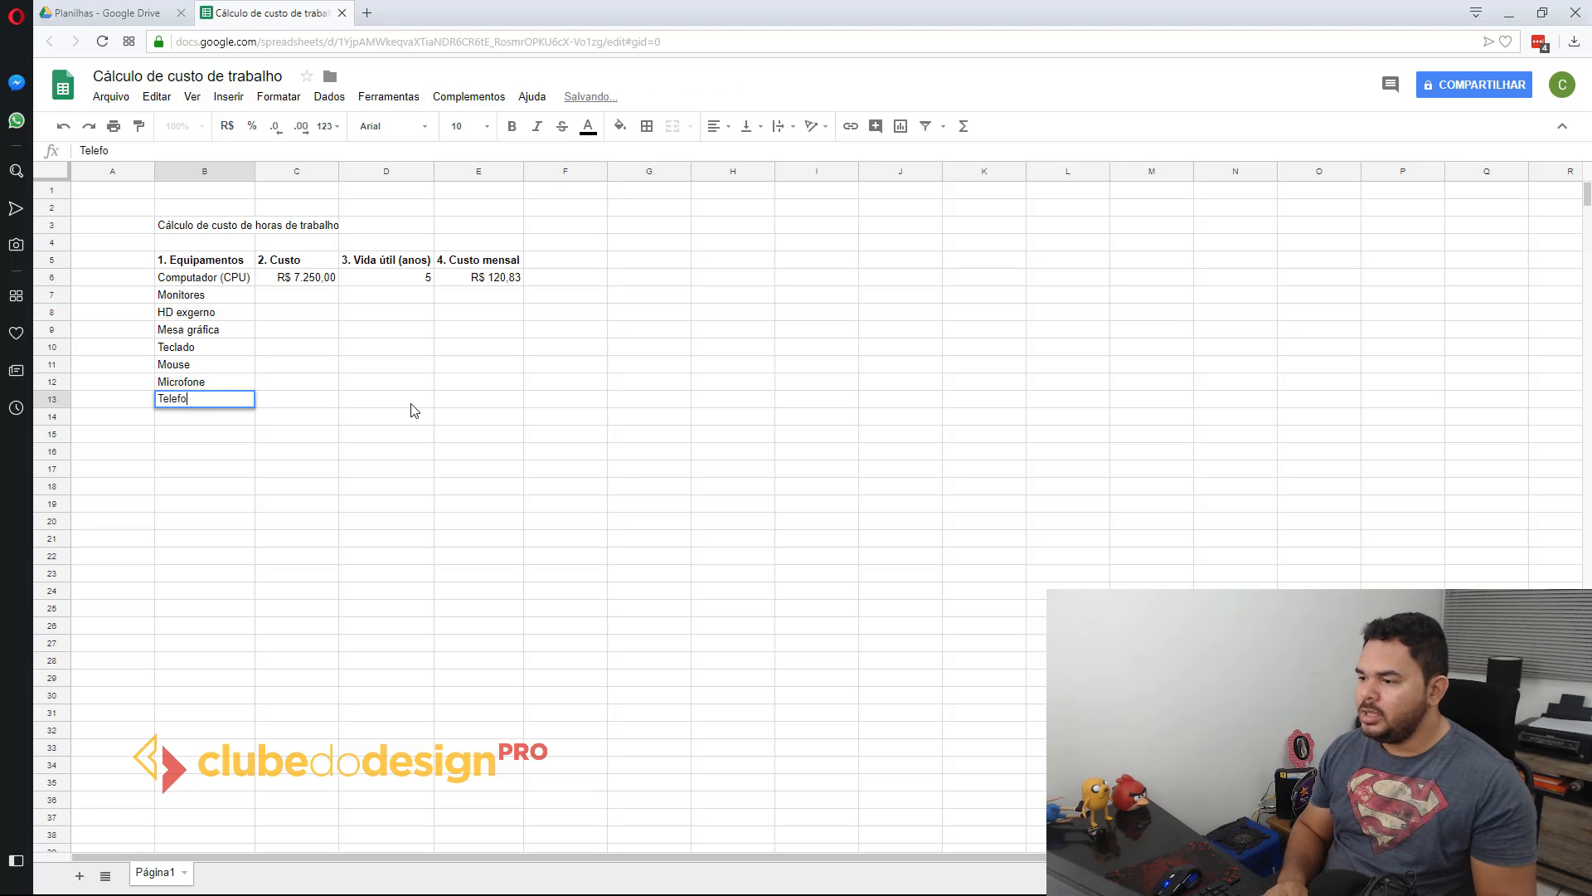
pyautogui.write('ne fixo')
pyautogui.press('Return')
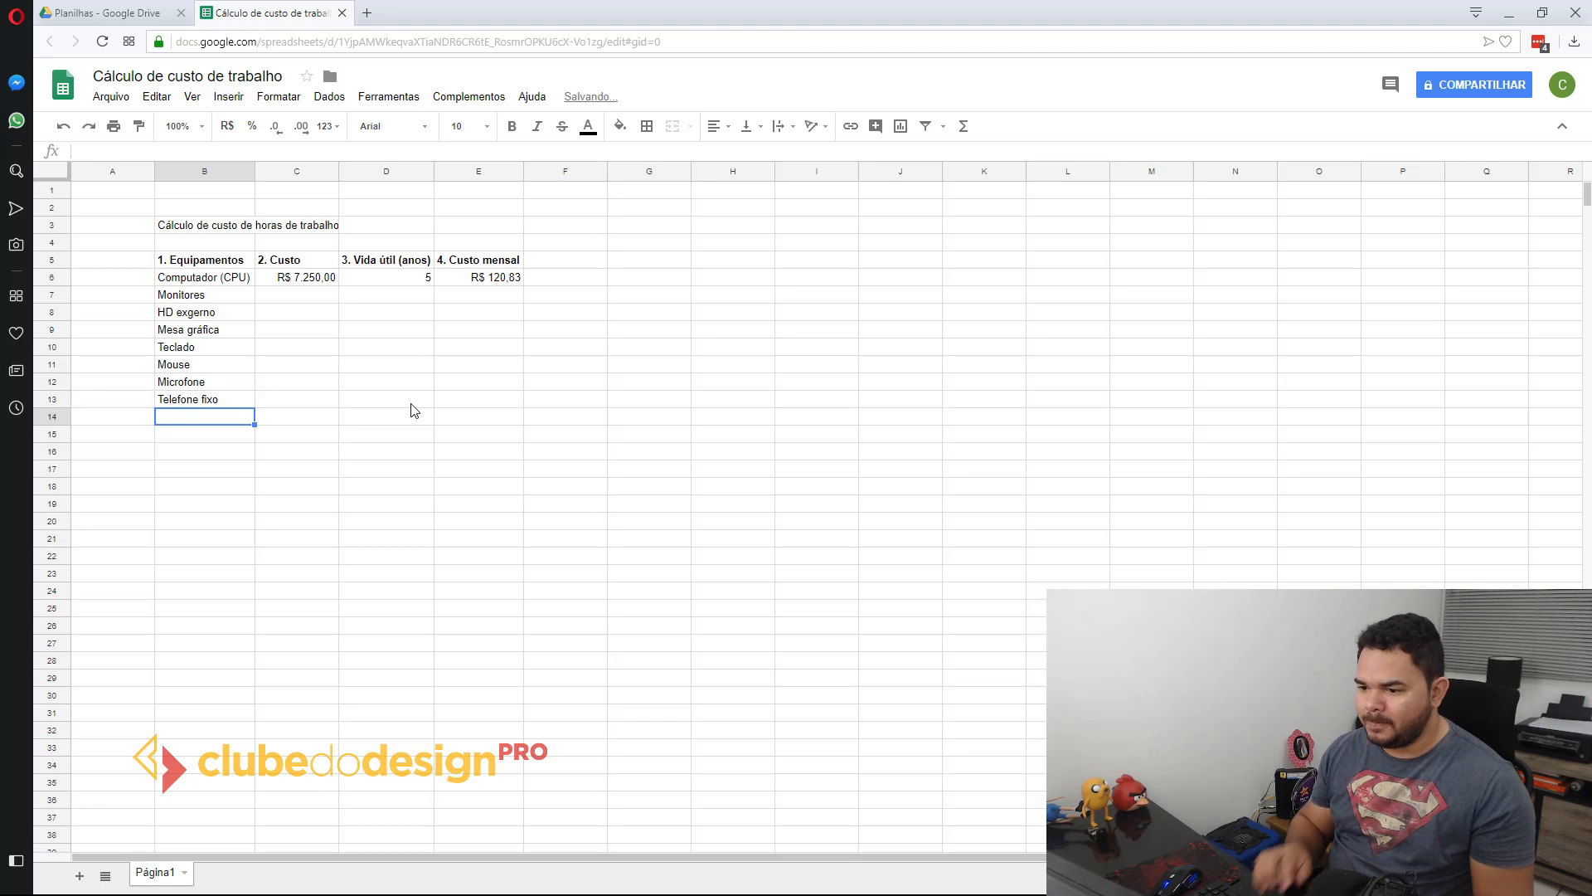
# Step: Change the telephone entry in B13 to "Telefone (aparelho)"
pyautogui.press('Up')
pyautogui.press('Return')
pyautogui.press('BackSpace')
pyautogui.press('BackSpace')
pyautogui.write('(aparelho')
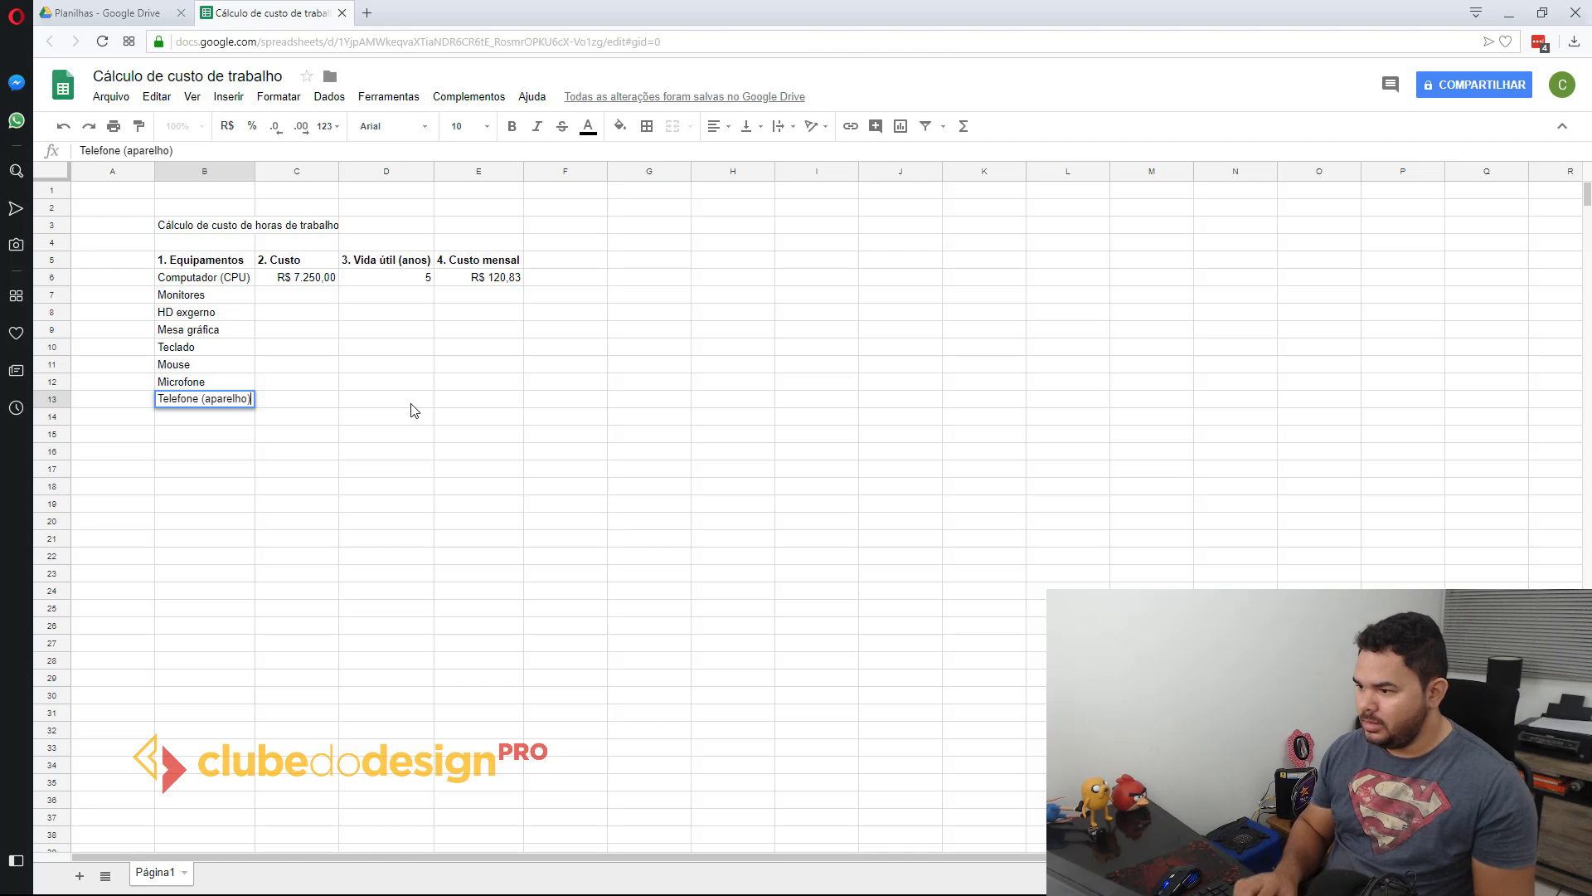
pyautogui.press('Return')
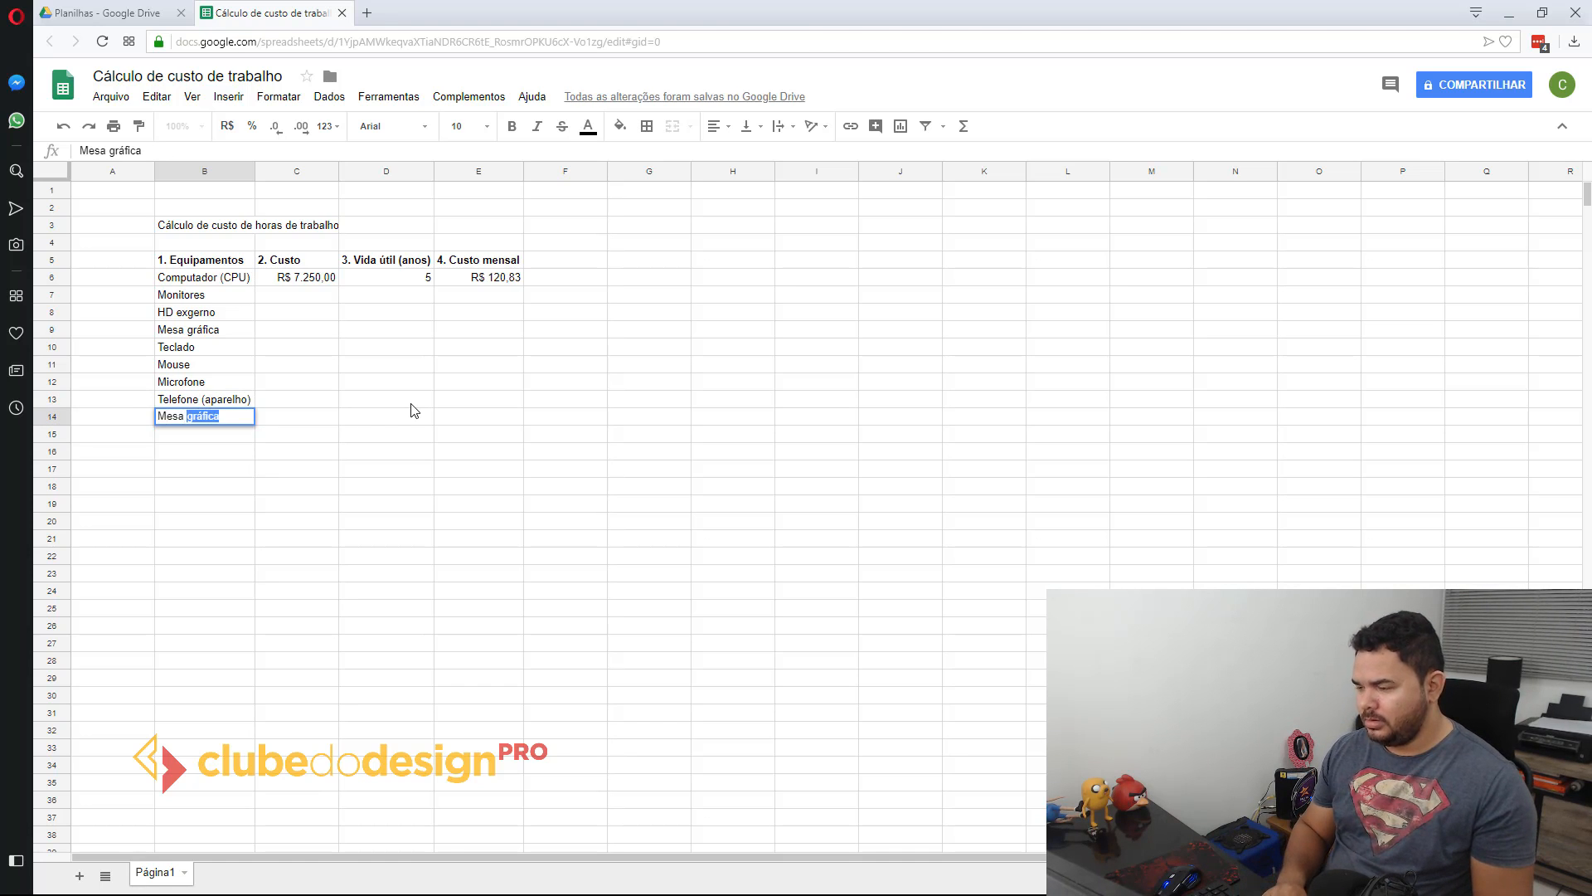
# Step: Add Mesa, Cadeira, Tripé and Camerá digital to the equipment list in B14:B17
pyautogui.press('BackSpace')
pyautogui.press('Return')
pyautogui.write('Cadeira')
pyautogui.press('Return')
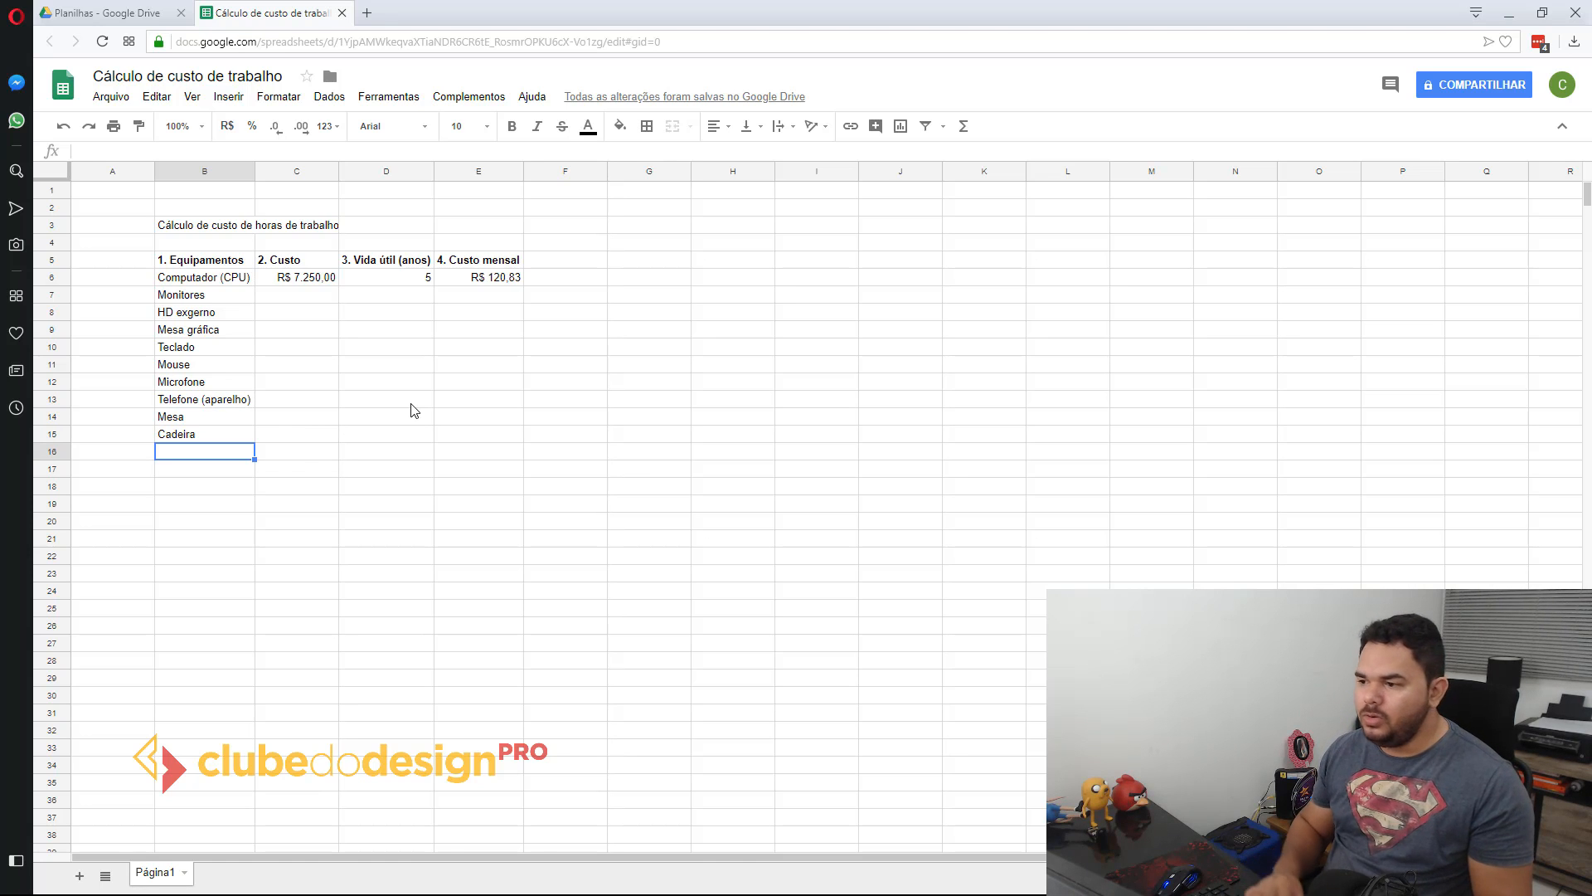
pyautogui.write('Tripé')
pyautogui.press('Return')
pyautogui.write('Camerá digital')
pyautogui.press('Return')
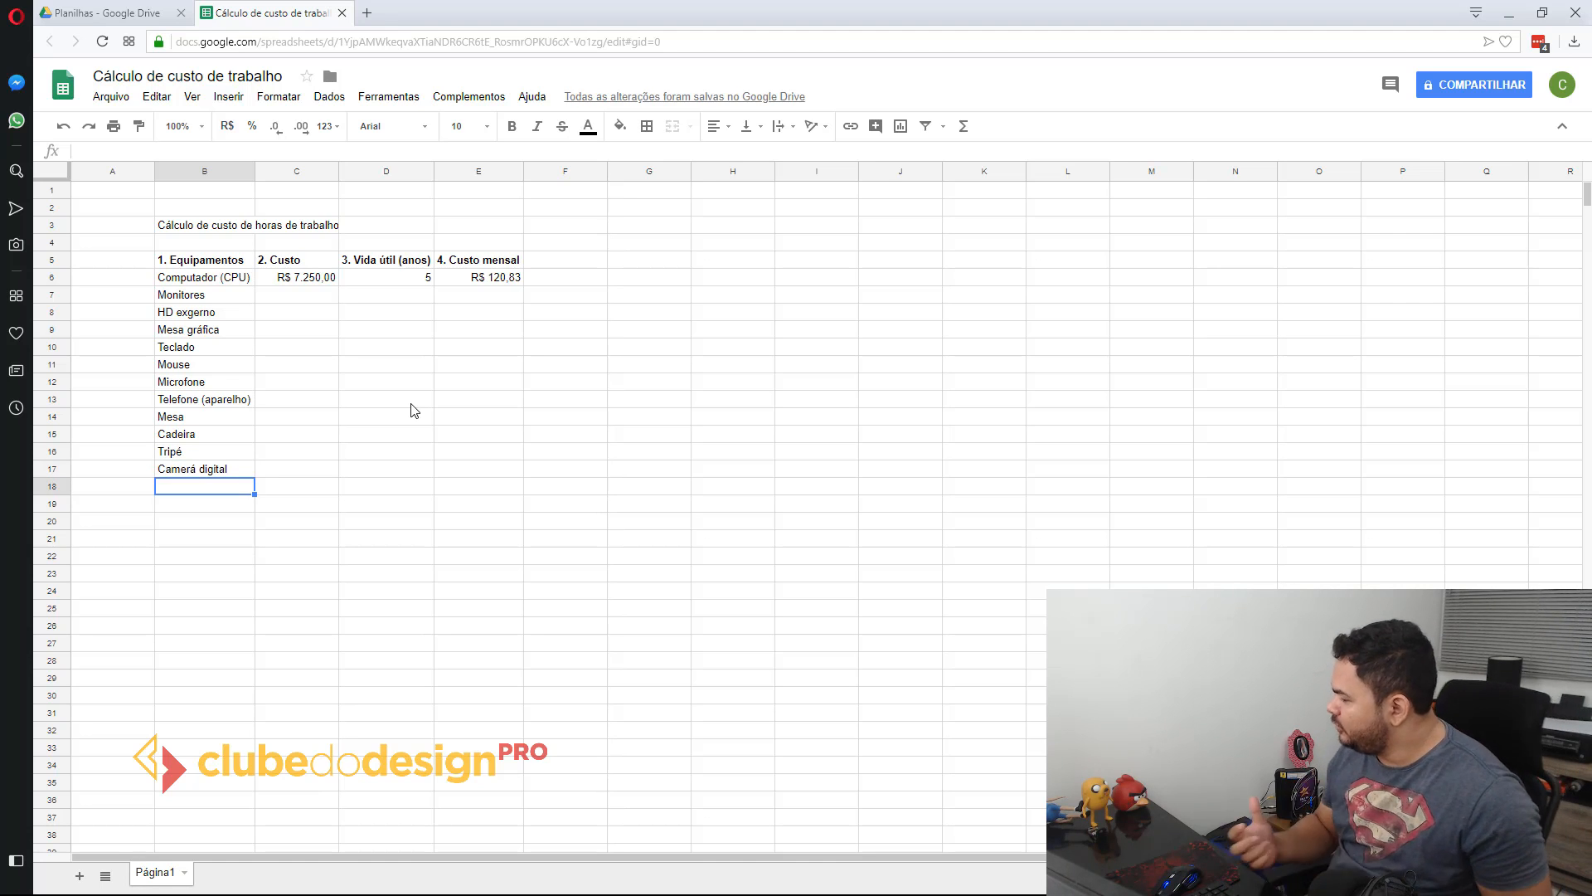
# Step: Add Carregador portátil and Impressora to the equipment list in B18:B19
pyautogui.write('C')
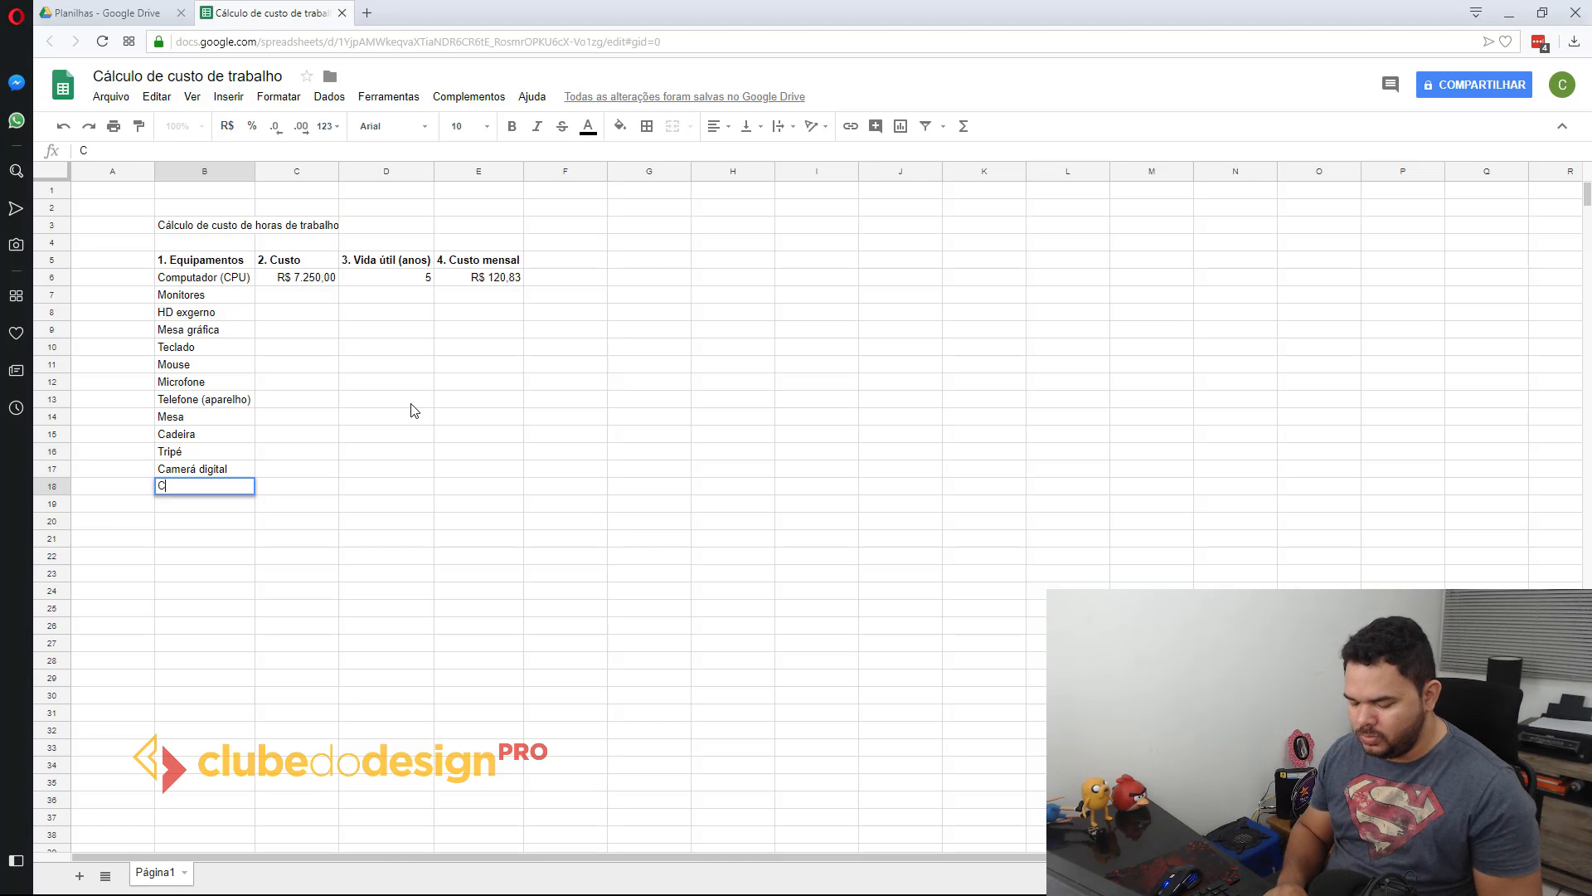
pyautogui.write('arregador portátil')
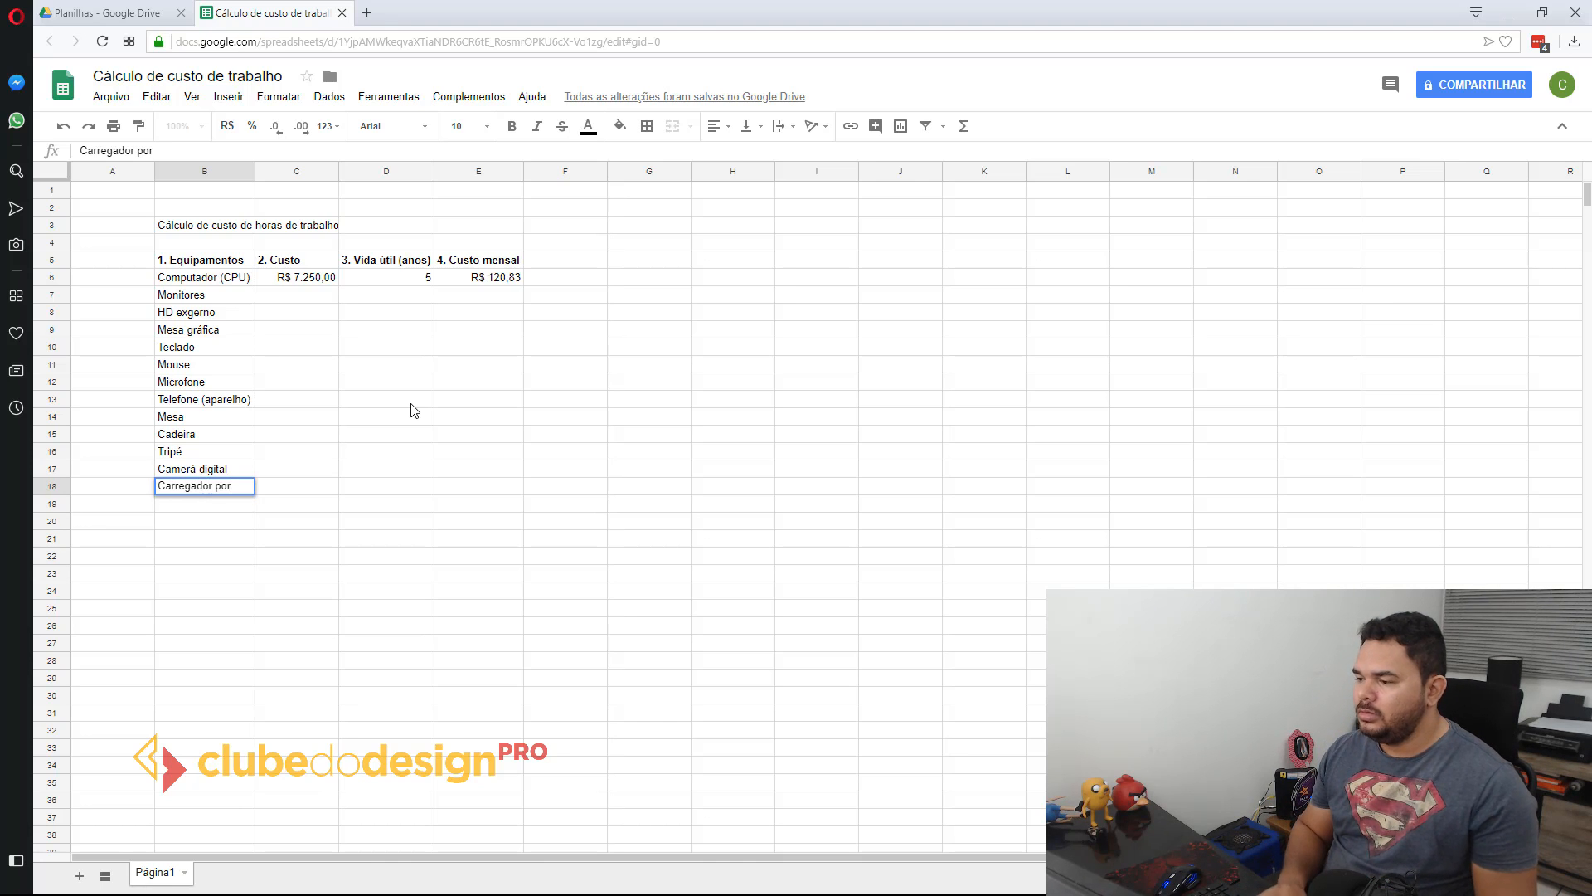
pyautogui.press('Return')
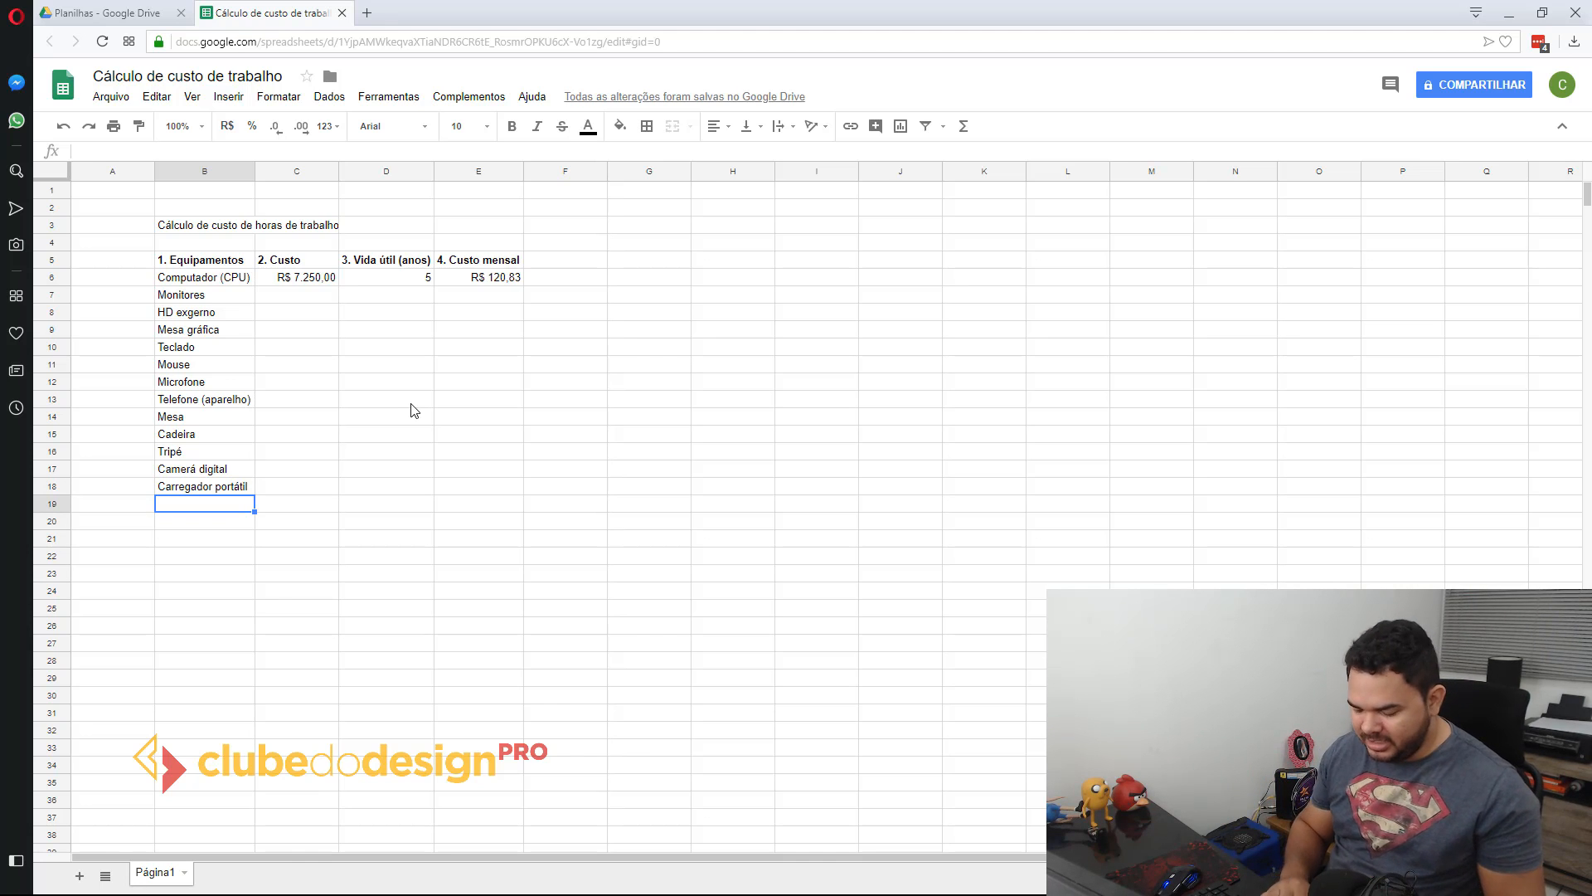
pyautogui.write('Impressora')
pyautogui.press('Return')
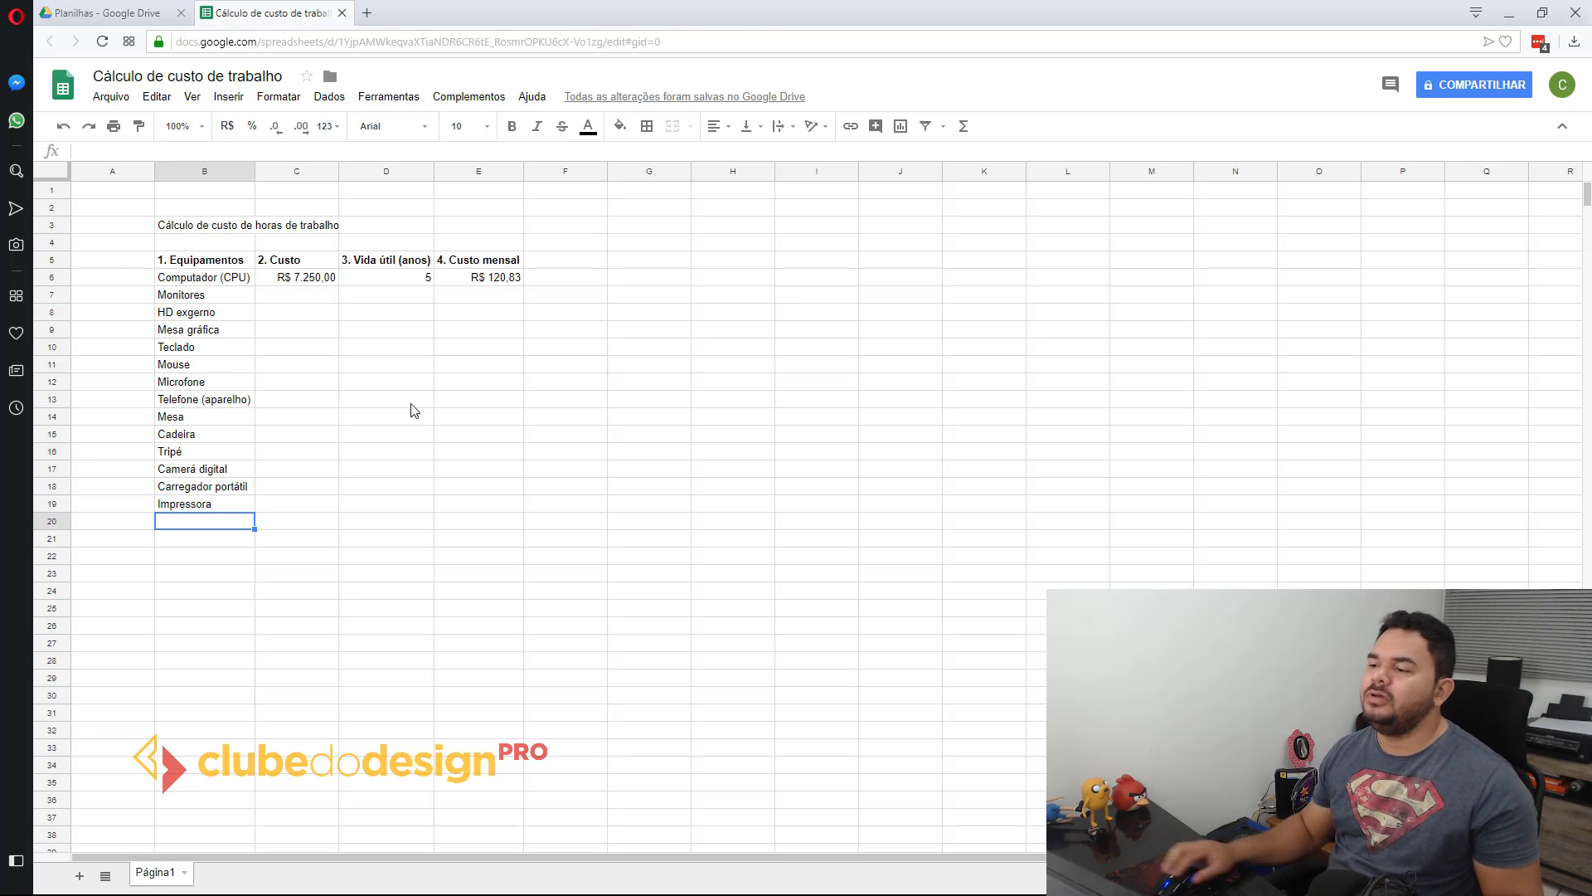
# Step: Widen column B slightly so the equipment names have some room before the cost column
pyautogui.doubleClick(254, 169)
pyautogui.click(307, 381)
pyautogui.moveTo(340, 163); pyautogui.dragTo(279, 163)
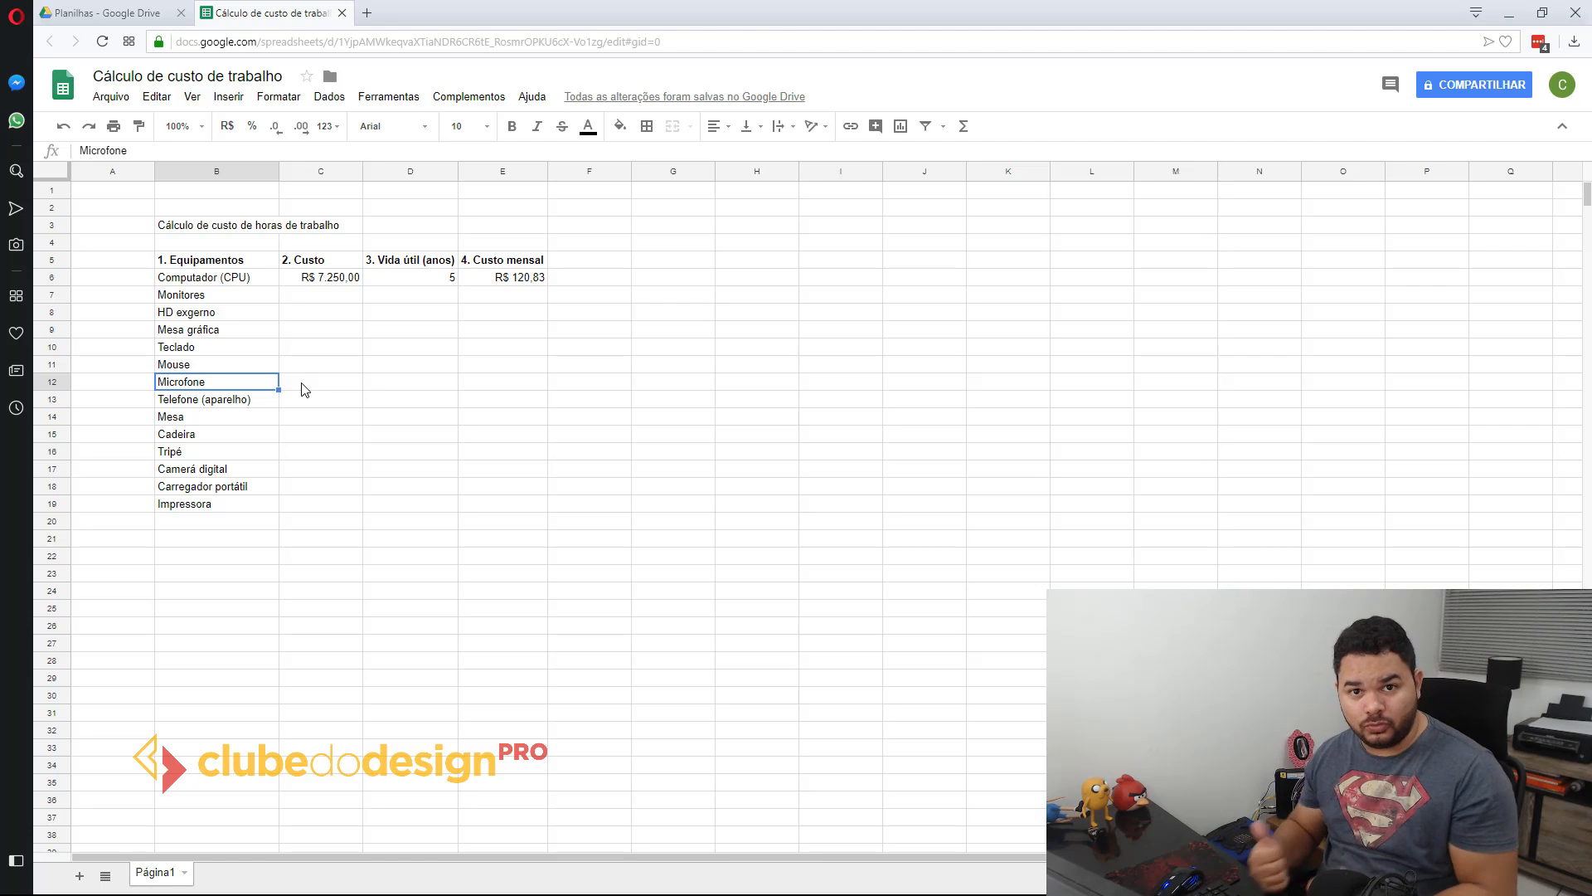
pyautogui.moveTo(279, 173); pyautogui.dragTo(268, 175)
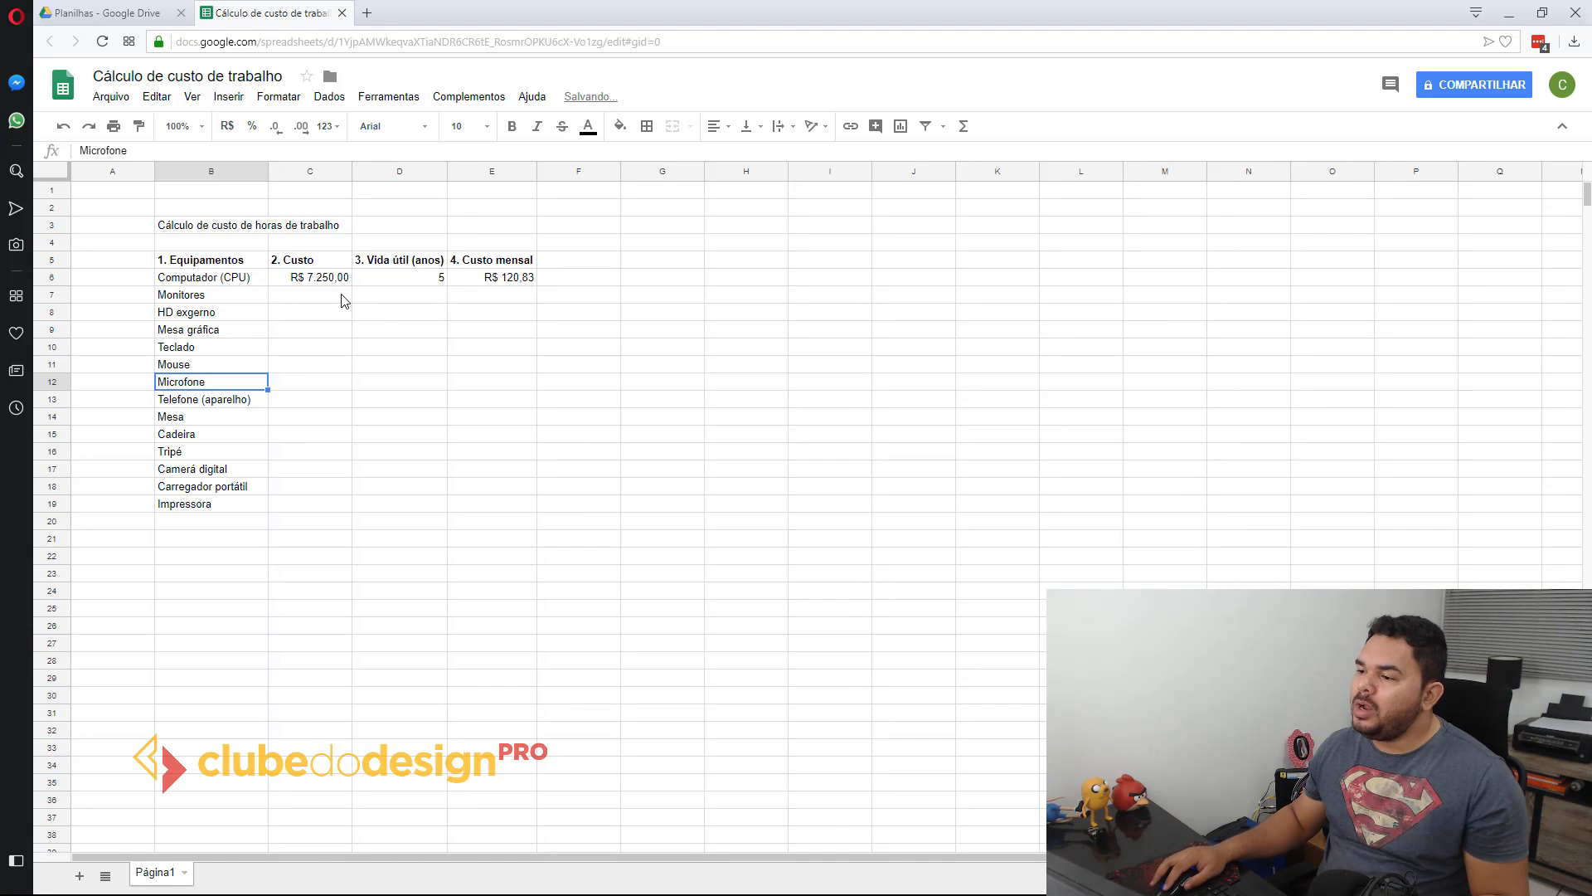
# Step: Enter the cost of the monitors in C7 with the formula =850*2
pyautogui.click(343, 299)
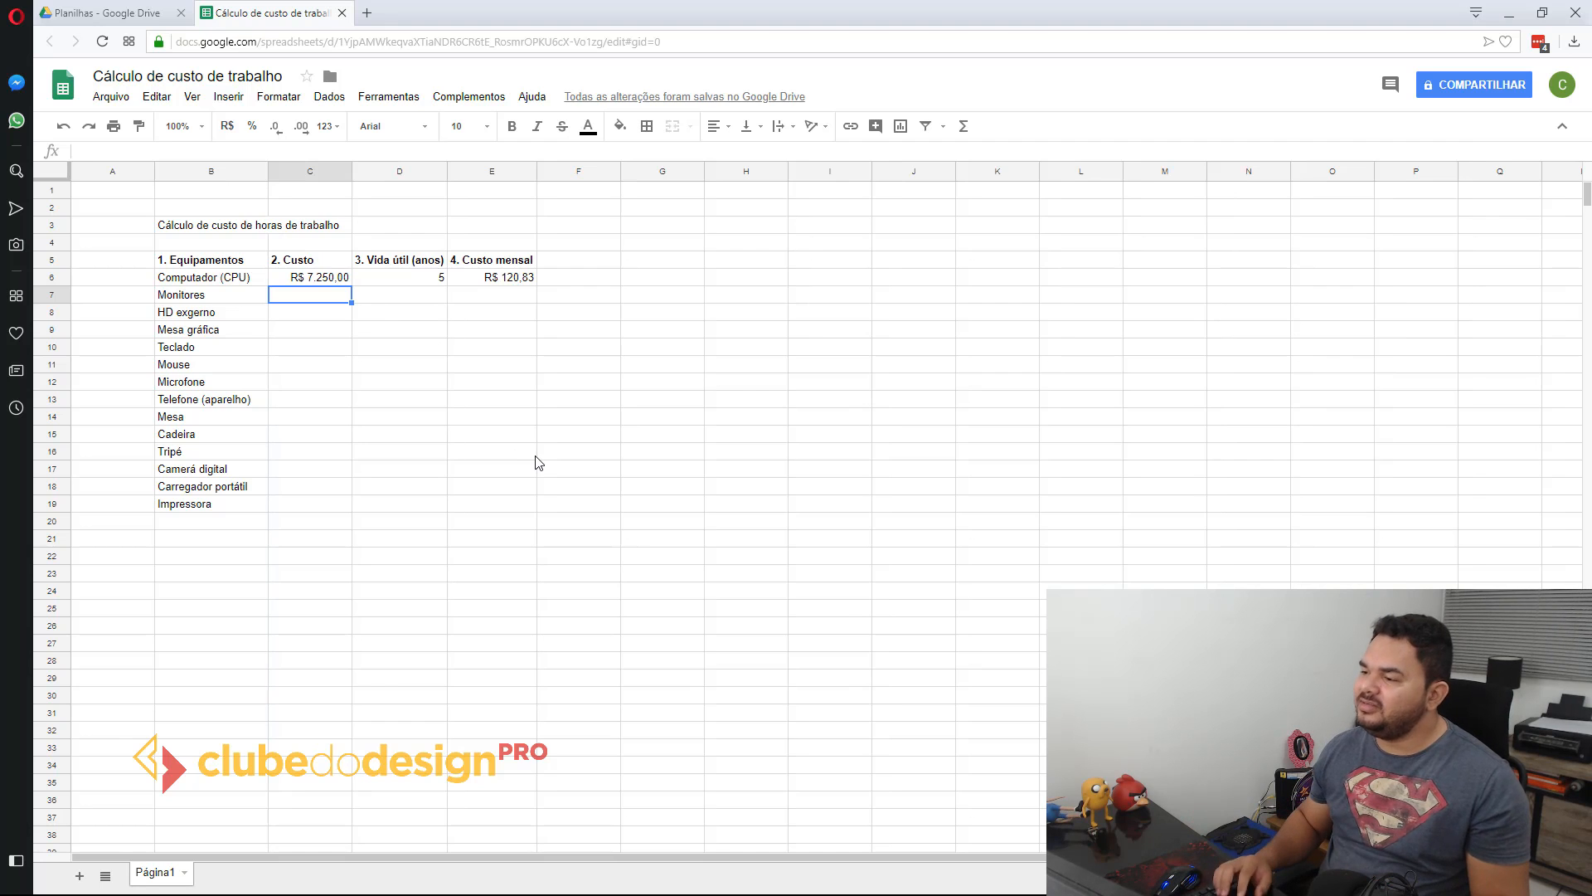
pyautogui.write('=')
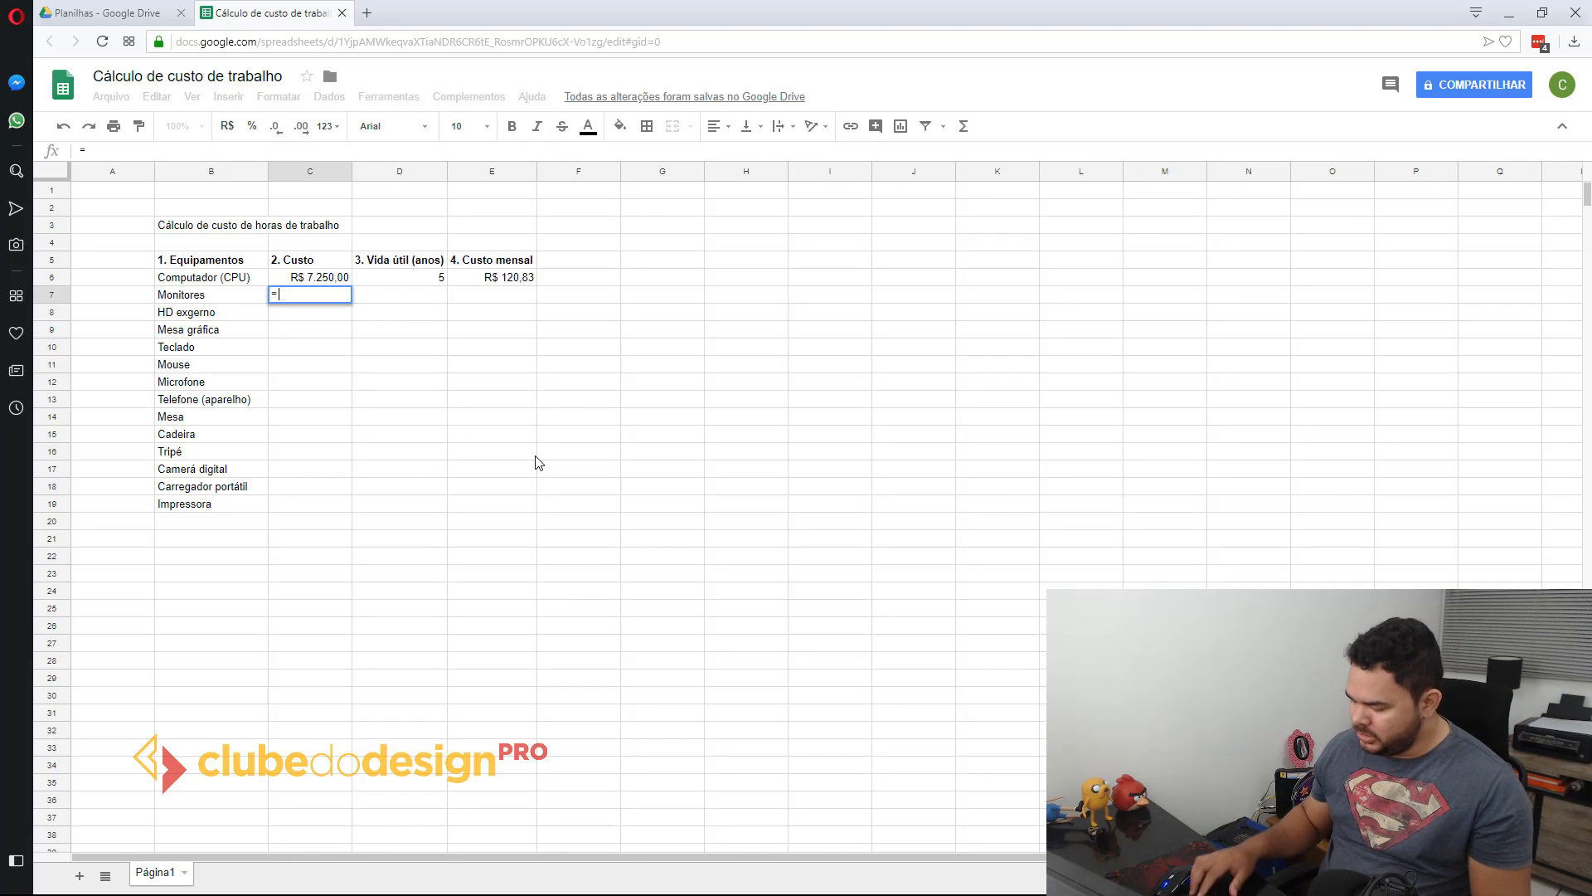
pyautogui.write('850*2')
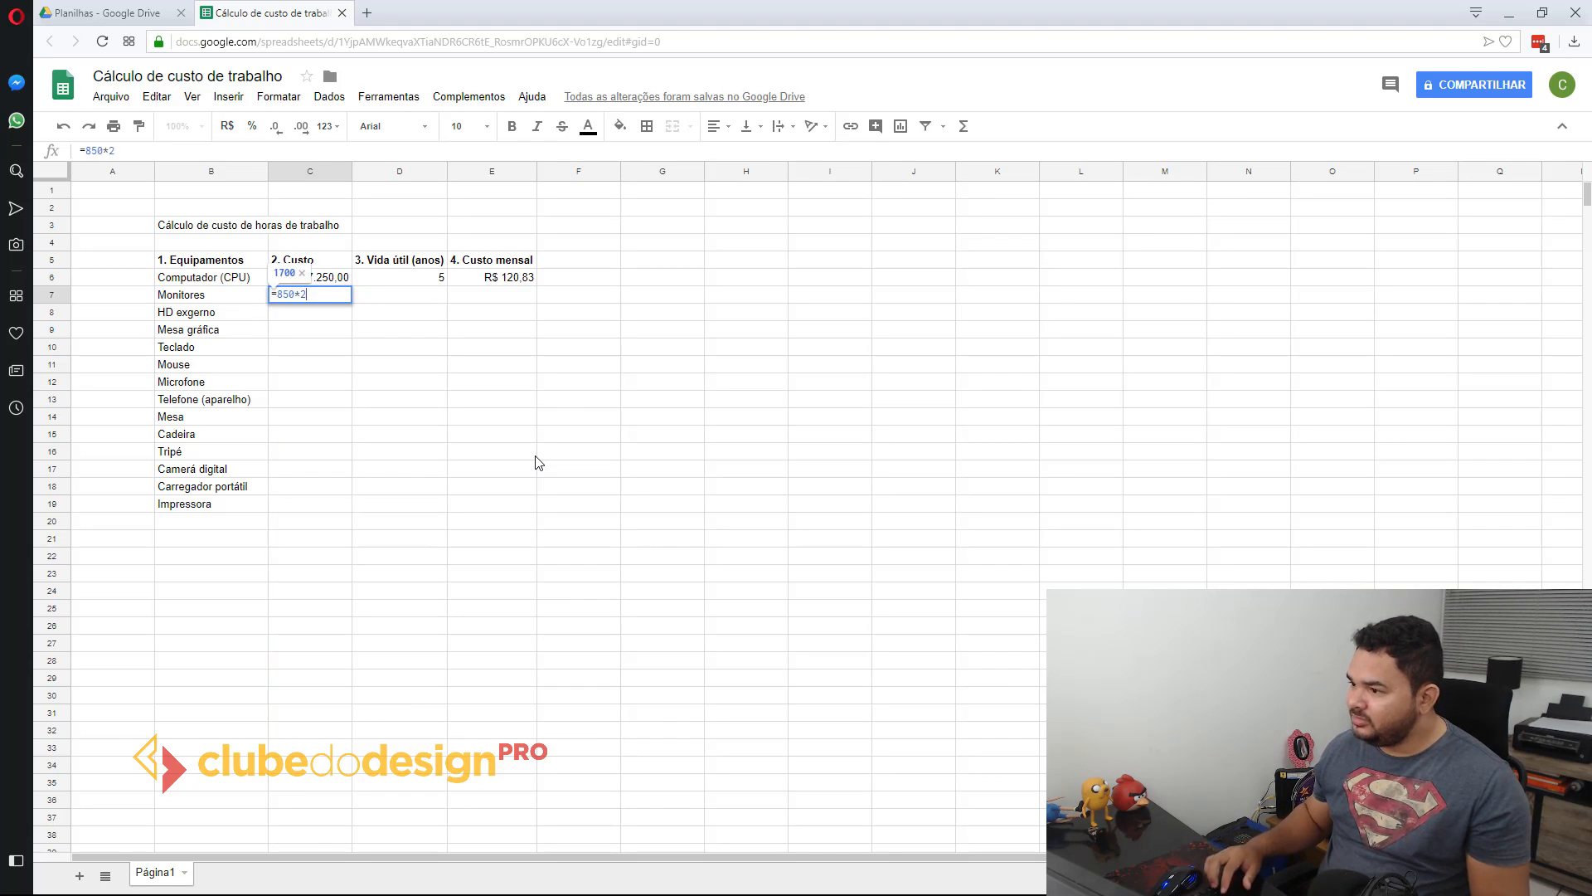
pyautogui.press('Return')
pyautogui.press('Up')
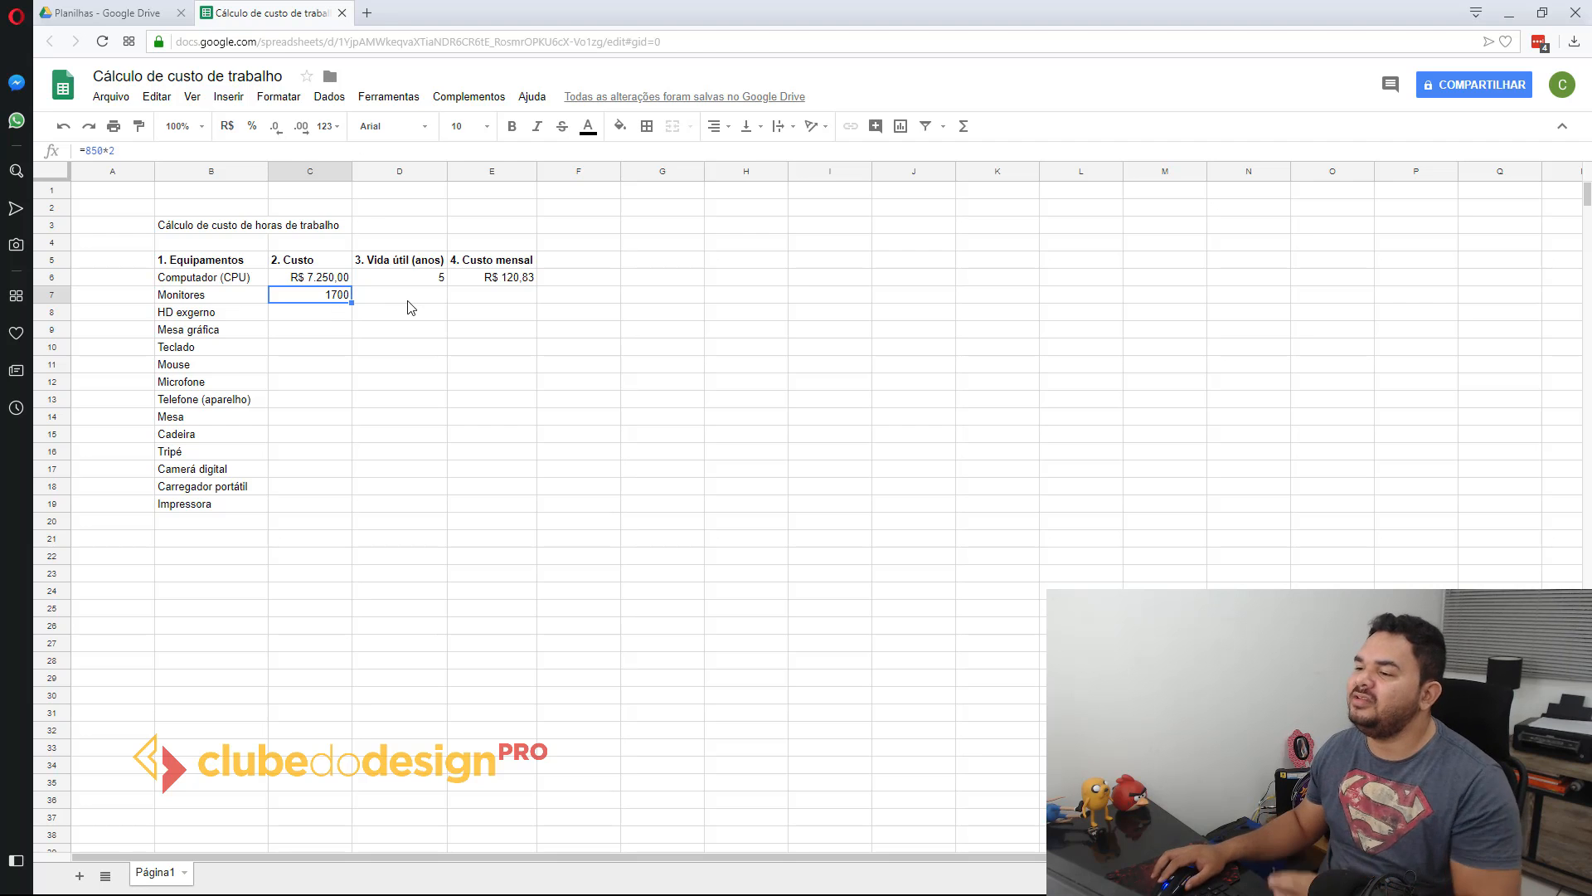
# Step: Review the monitors' cost formula in C7 and format the cell as currency in R$
pyautogui.doubleClick(334, 299)
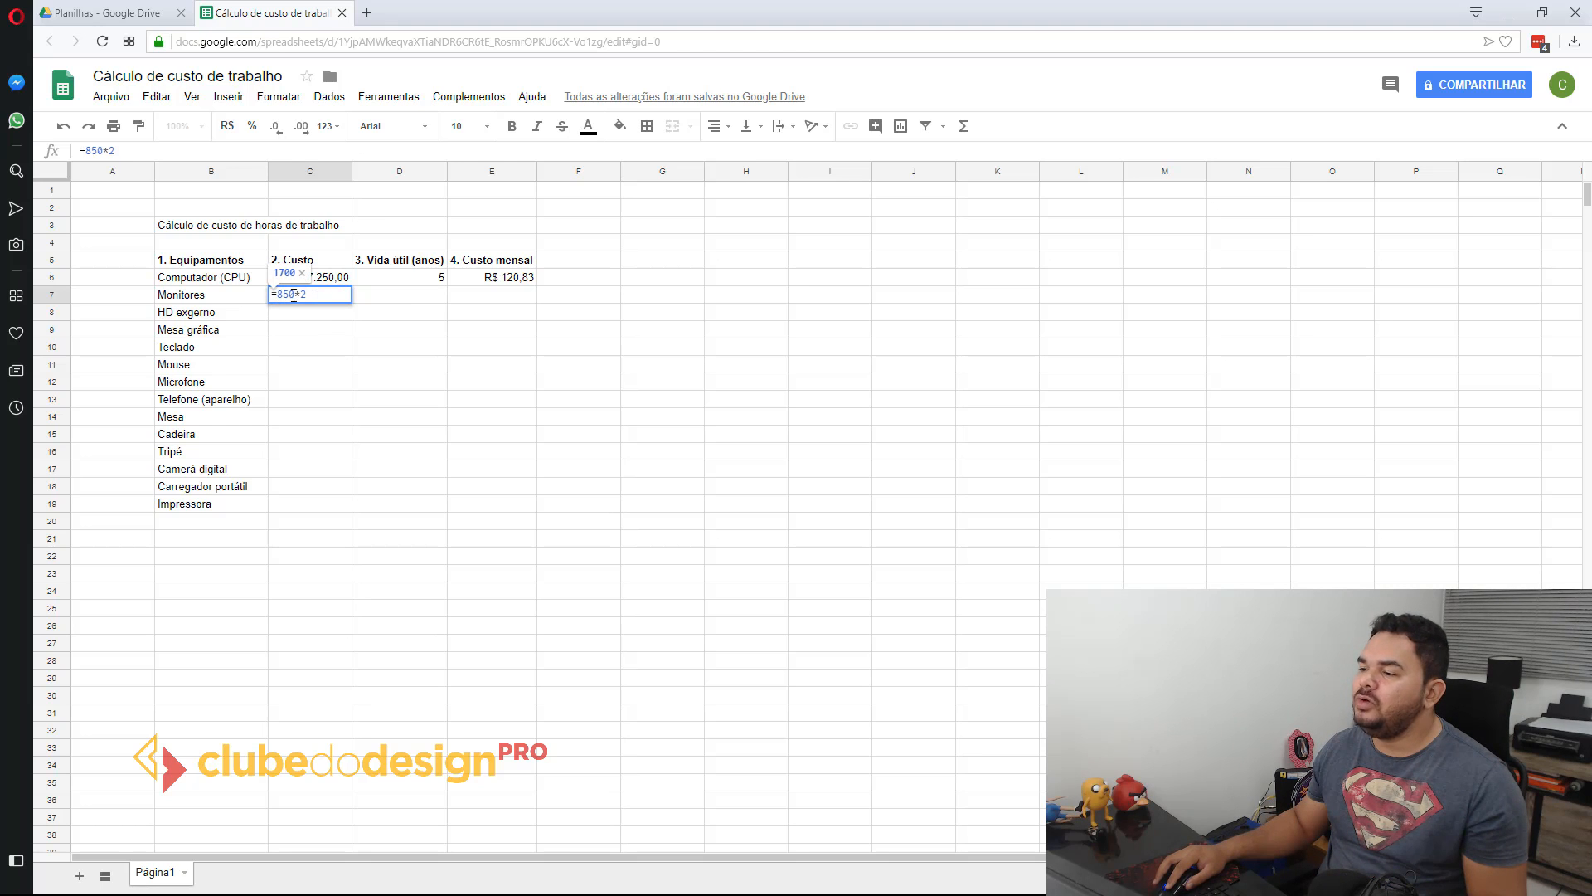
pyautogui.press('Return')
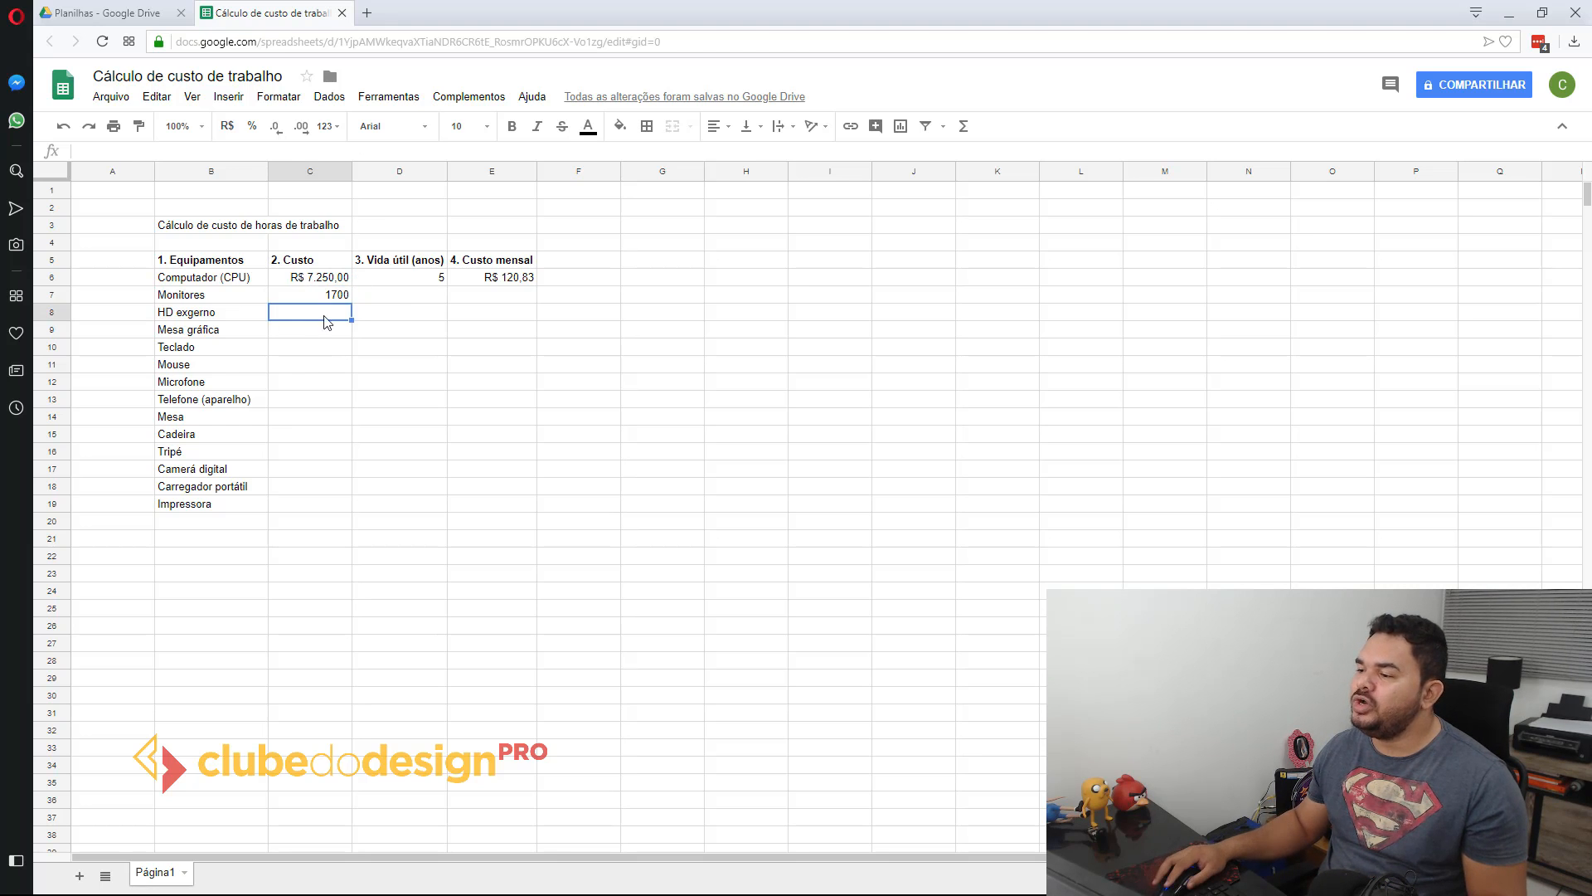
pyautogui.click(336, 299)
pyautogui.click(227, 126)
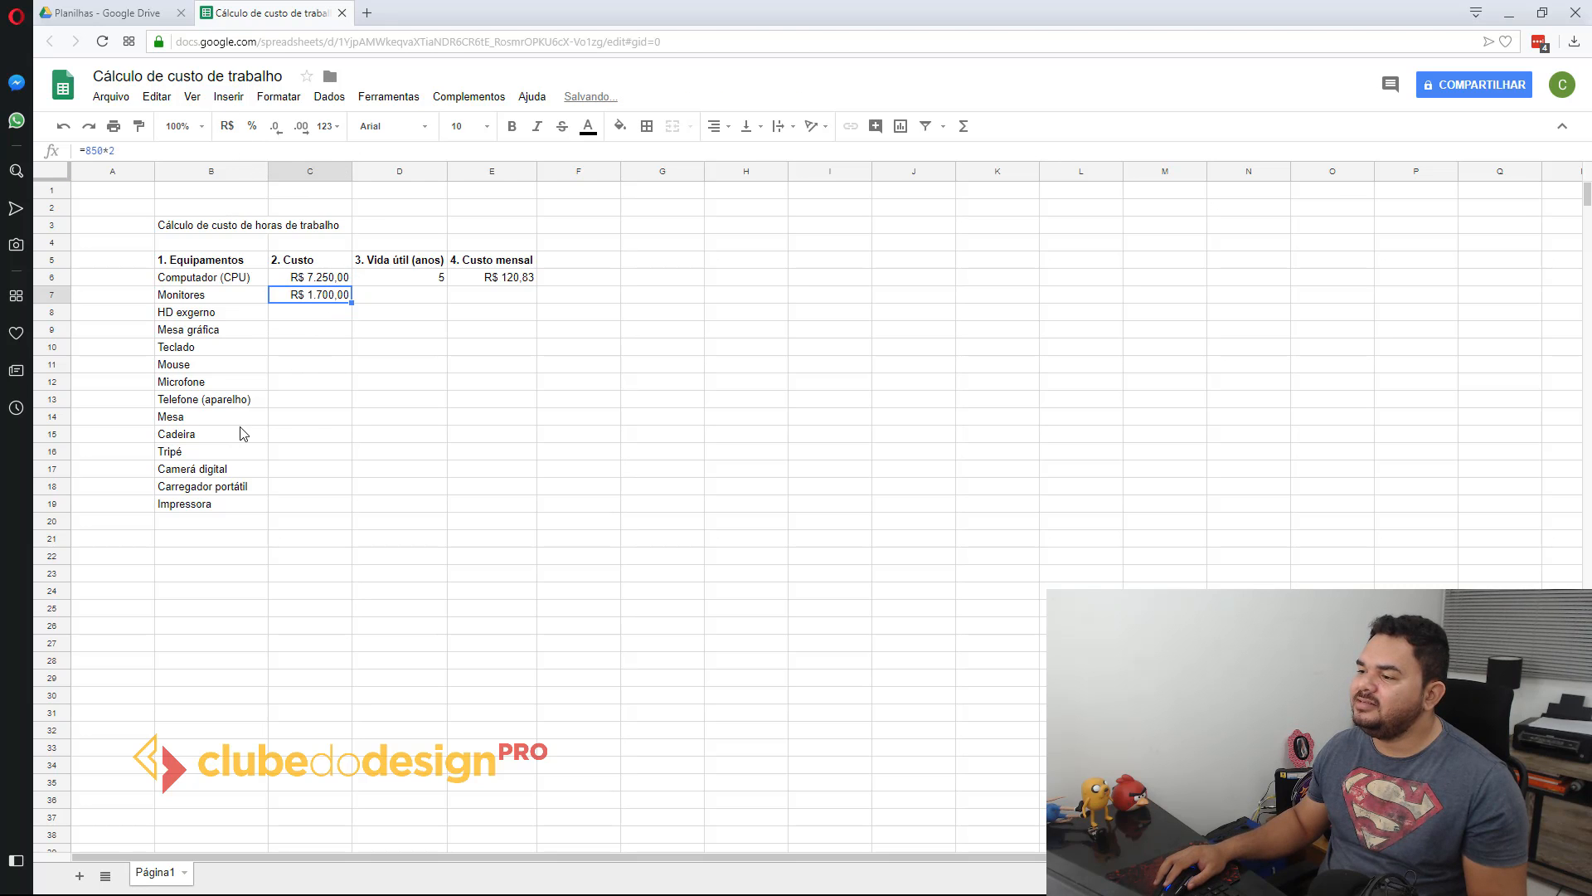
# Step: Set the monitors' useful life in D7 to 5 years
pyautogui.click(397, 300)
pyautogui.write('5')
pyautogui.press('Return')
pyautogui.press('Left')
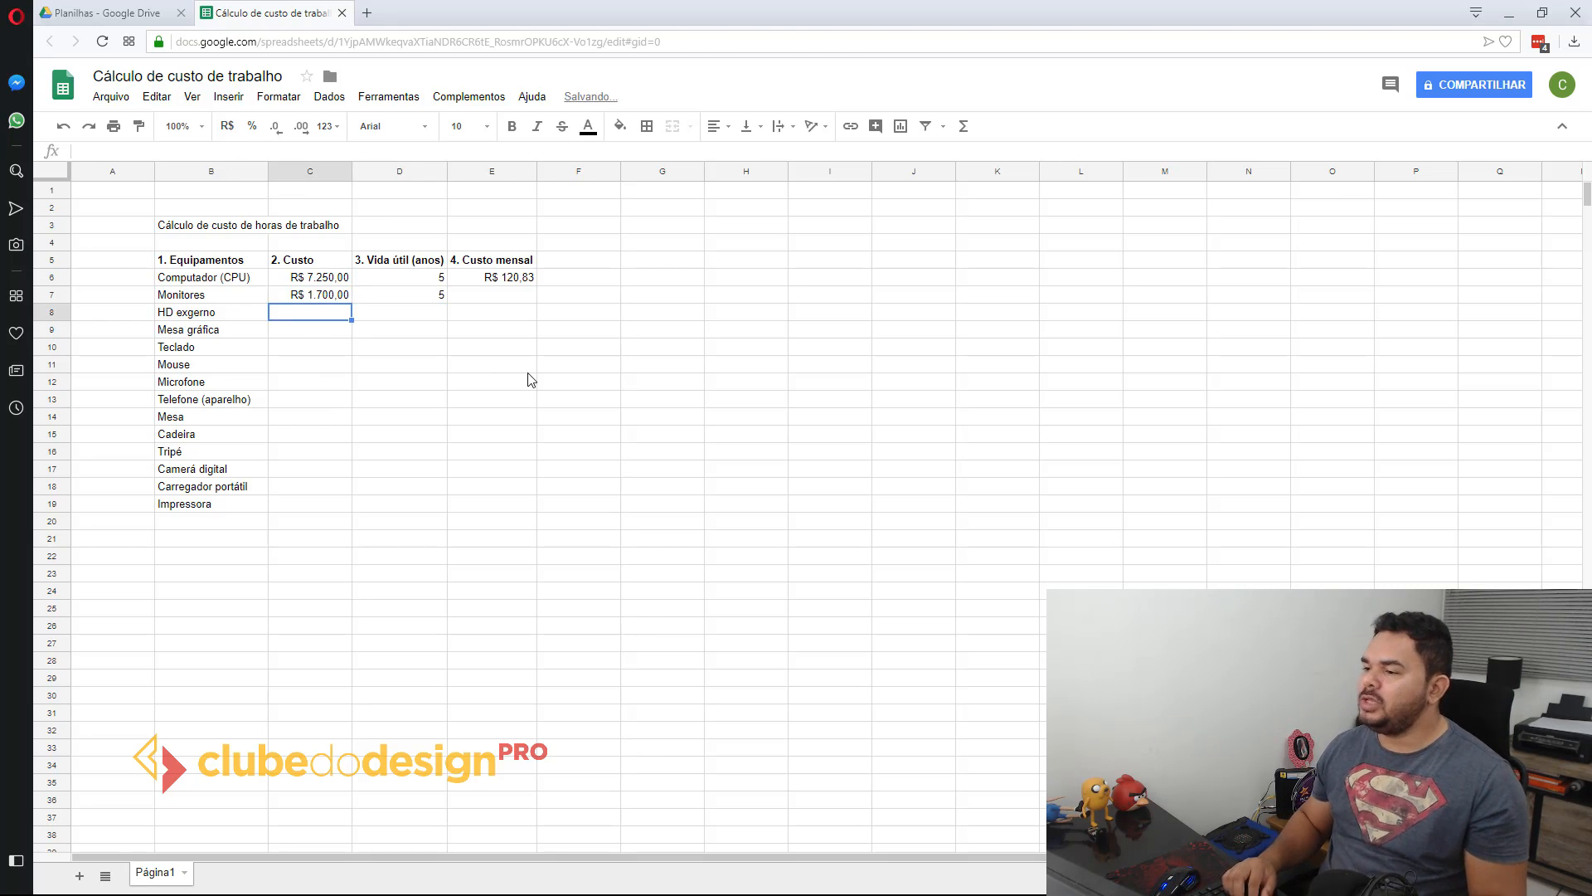
# Step: Correct the misspelled equipment name in B8 to "HD externo"
pyautogui.doubleClick(190, 315)
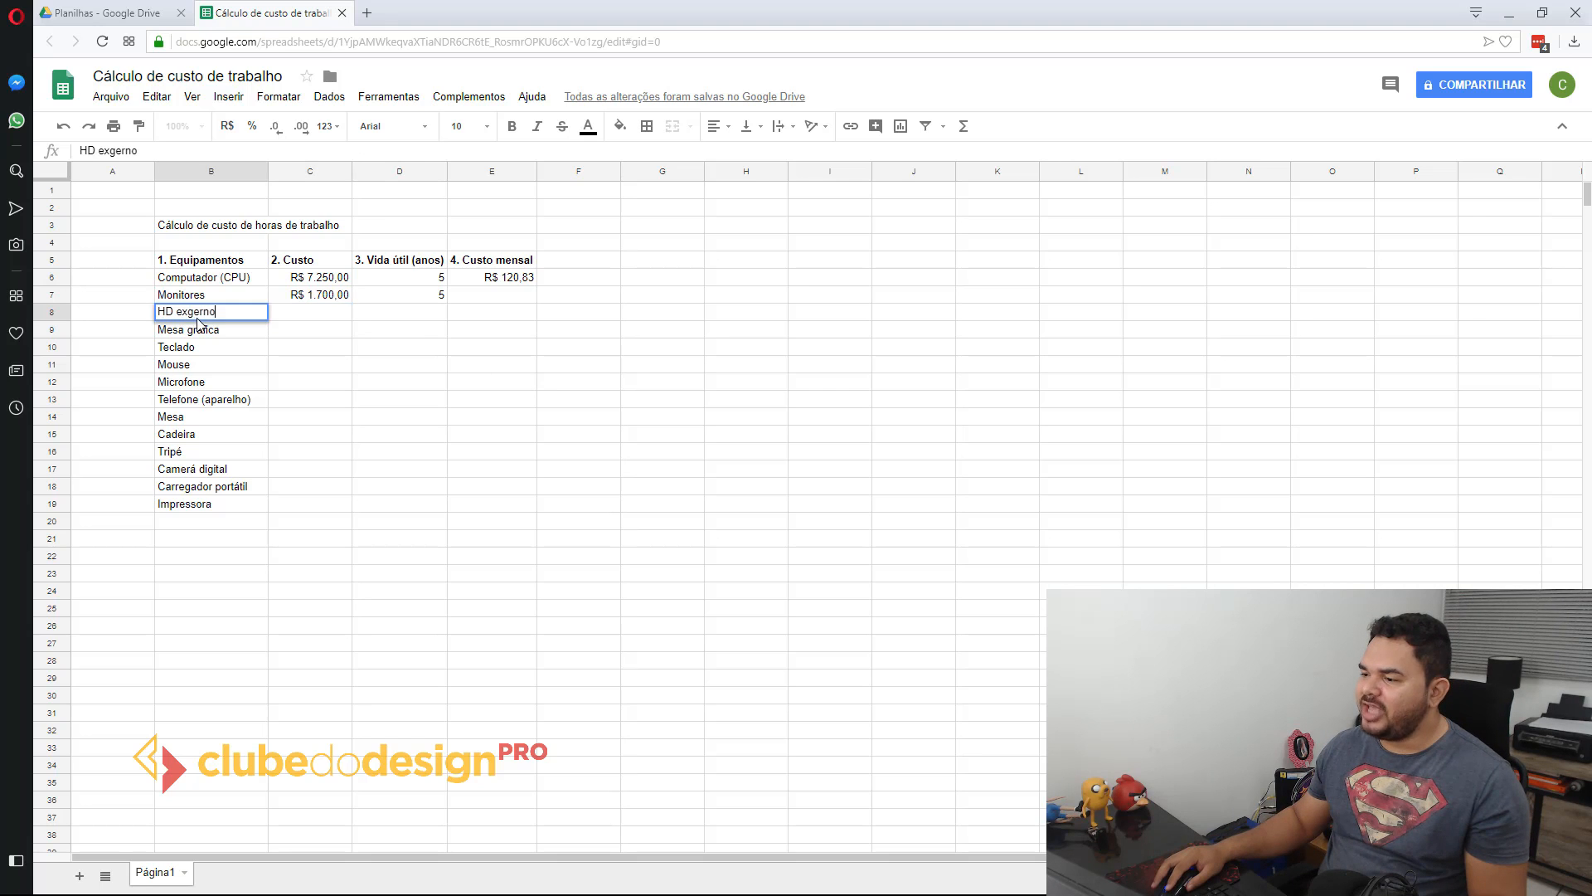
pyautogui.press('Delete')
pyautogui.write('t')
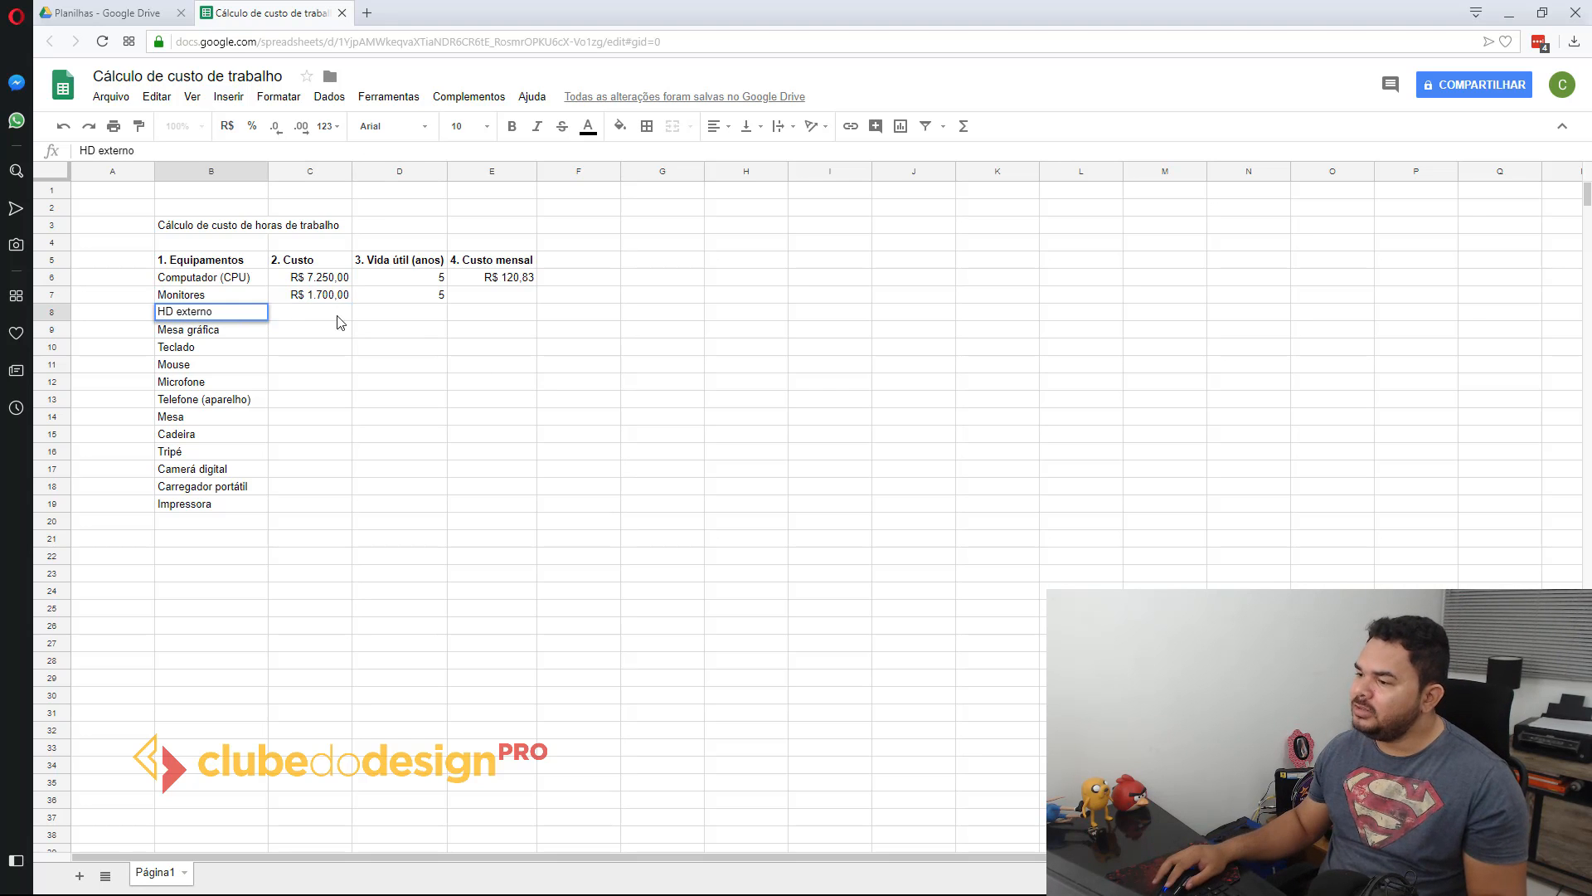
# Step: Enter the costs 350, 350, 120 and 50 in C8:C11 for HD externo, Mesa gráfica, Teclado and Mouse
pyautogui.click(326, 310)
pyautogui.write('350')
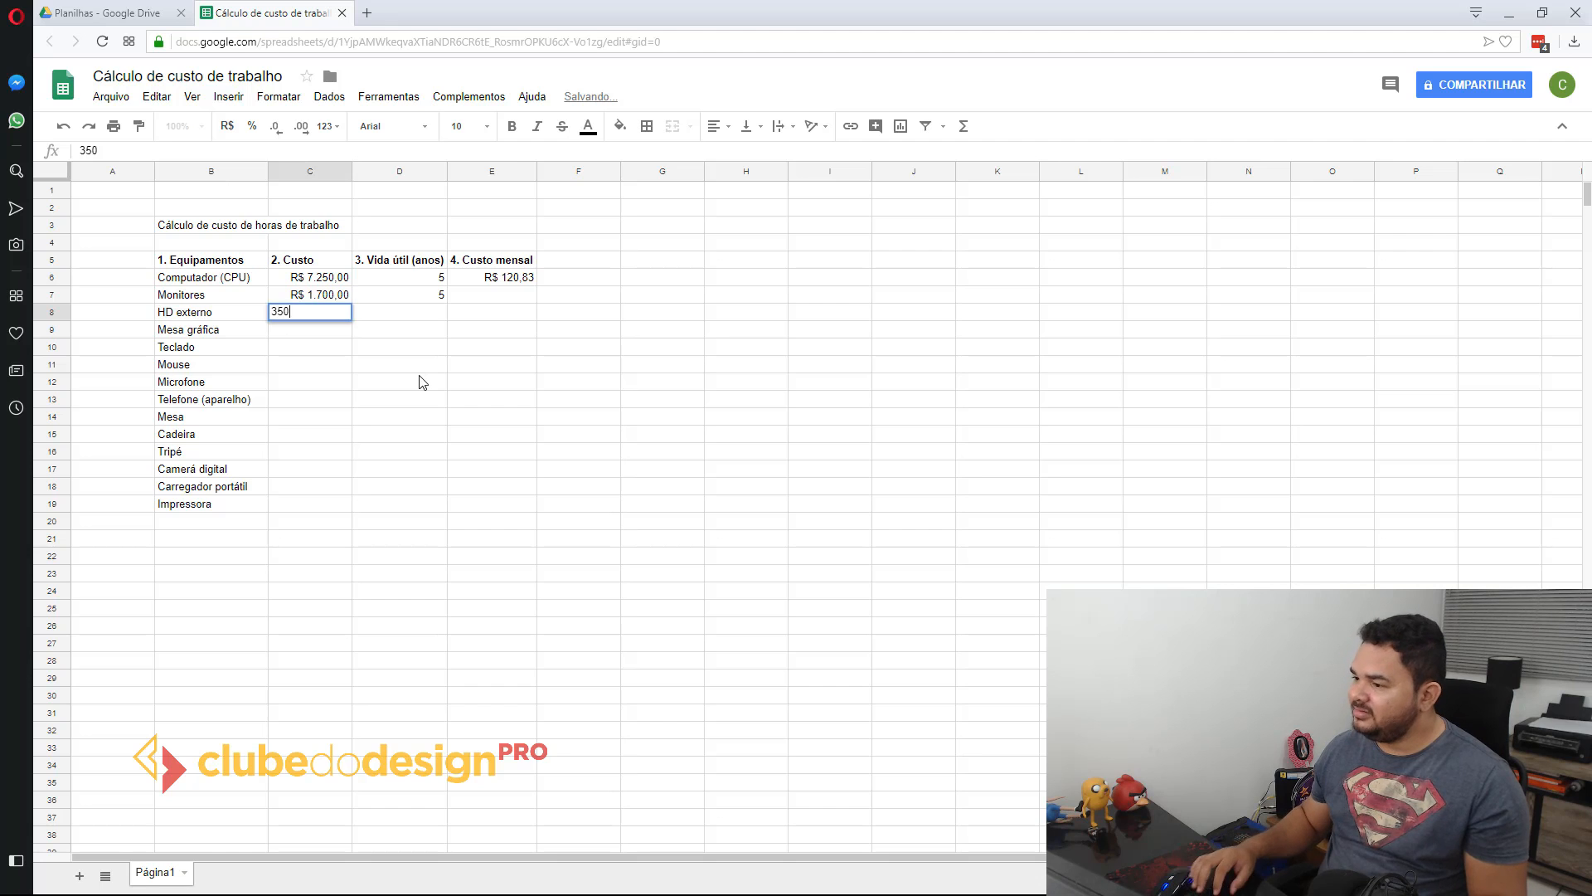
pyautogui.press('Return')
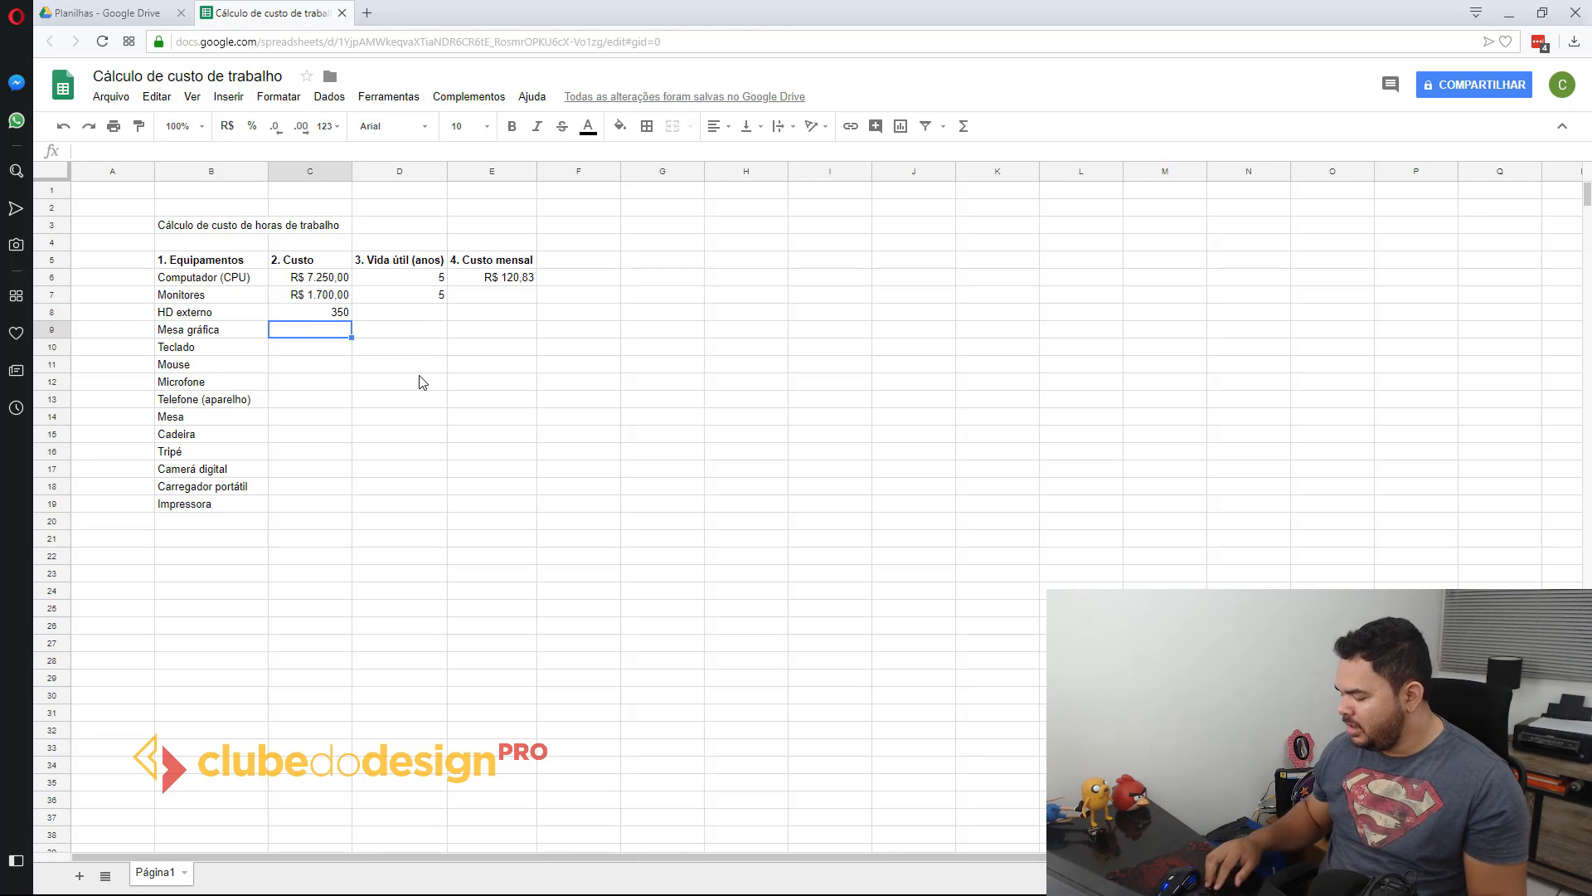
pyautogui.write('350')
pyautogui.press('Return')
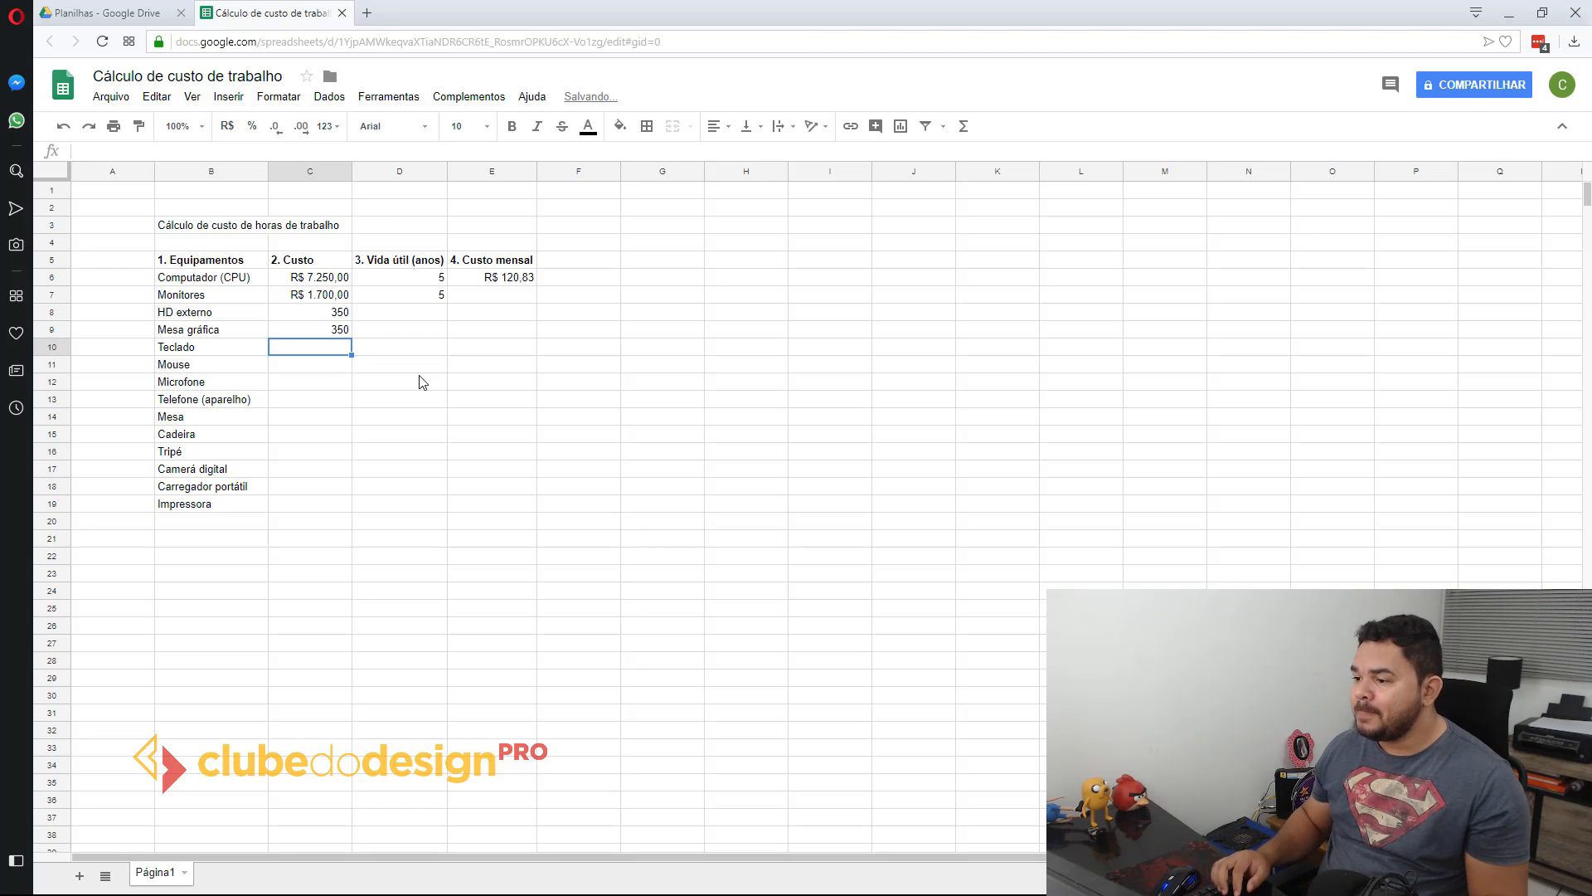
pyautogui.write('120')
pyautogui.press('Return')
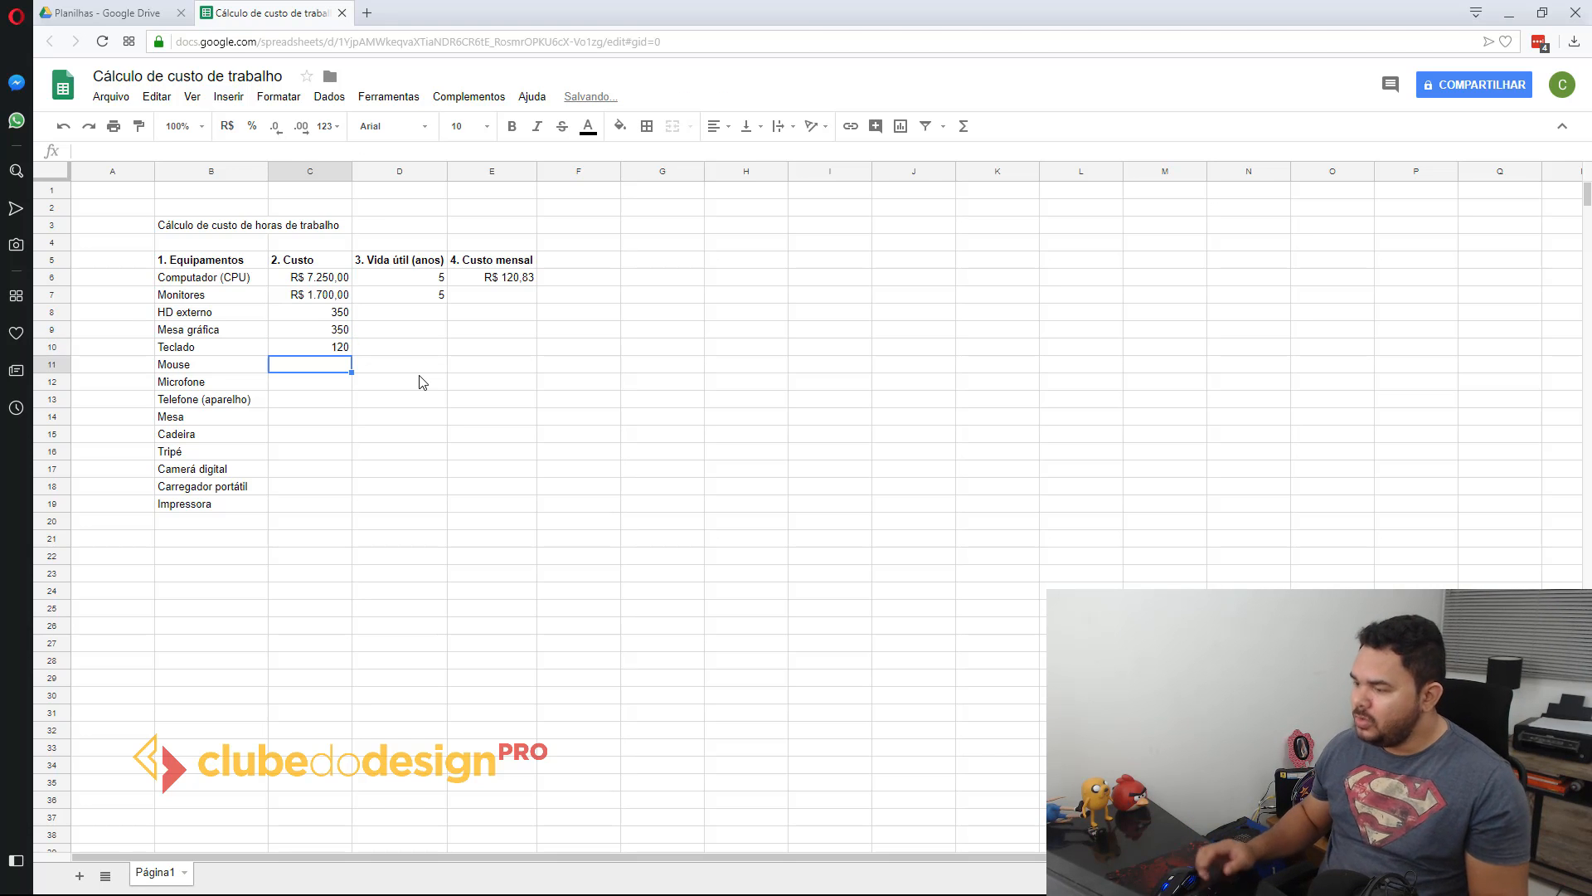
pyautogui.write('50')
pyautogui.press('Return')
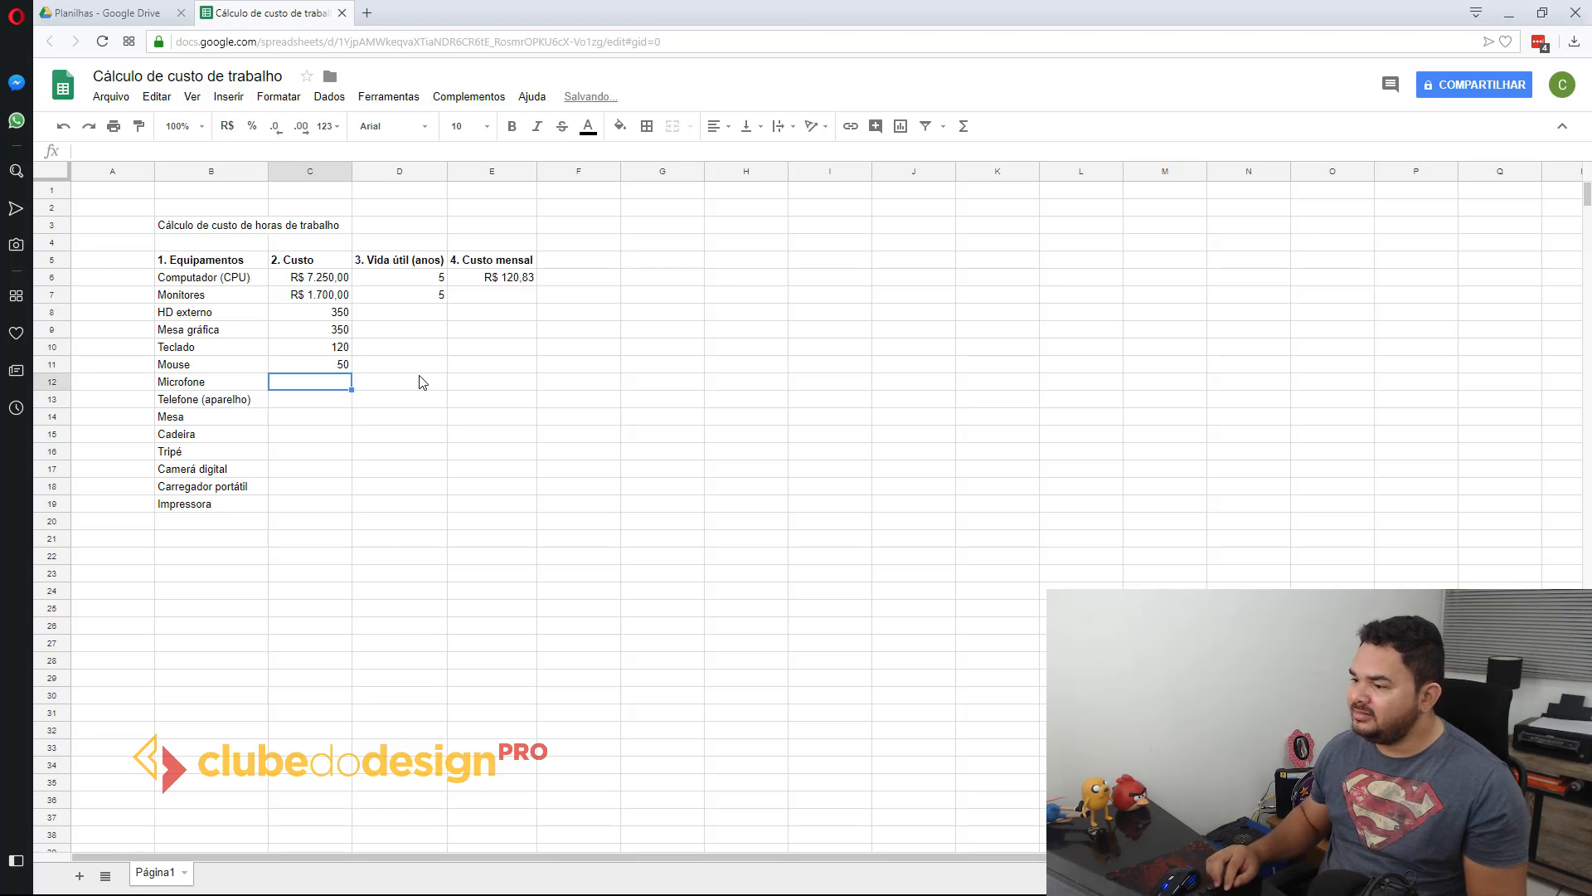
# Step: Enter the costs 550 and 98 in C12:C13 for Microfone and Telefone (aparelho)
pyautogui.write('550')
pyautogui.press('Return')
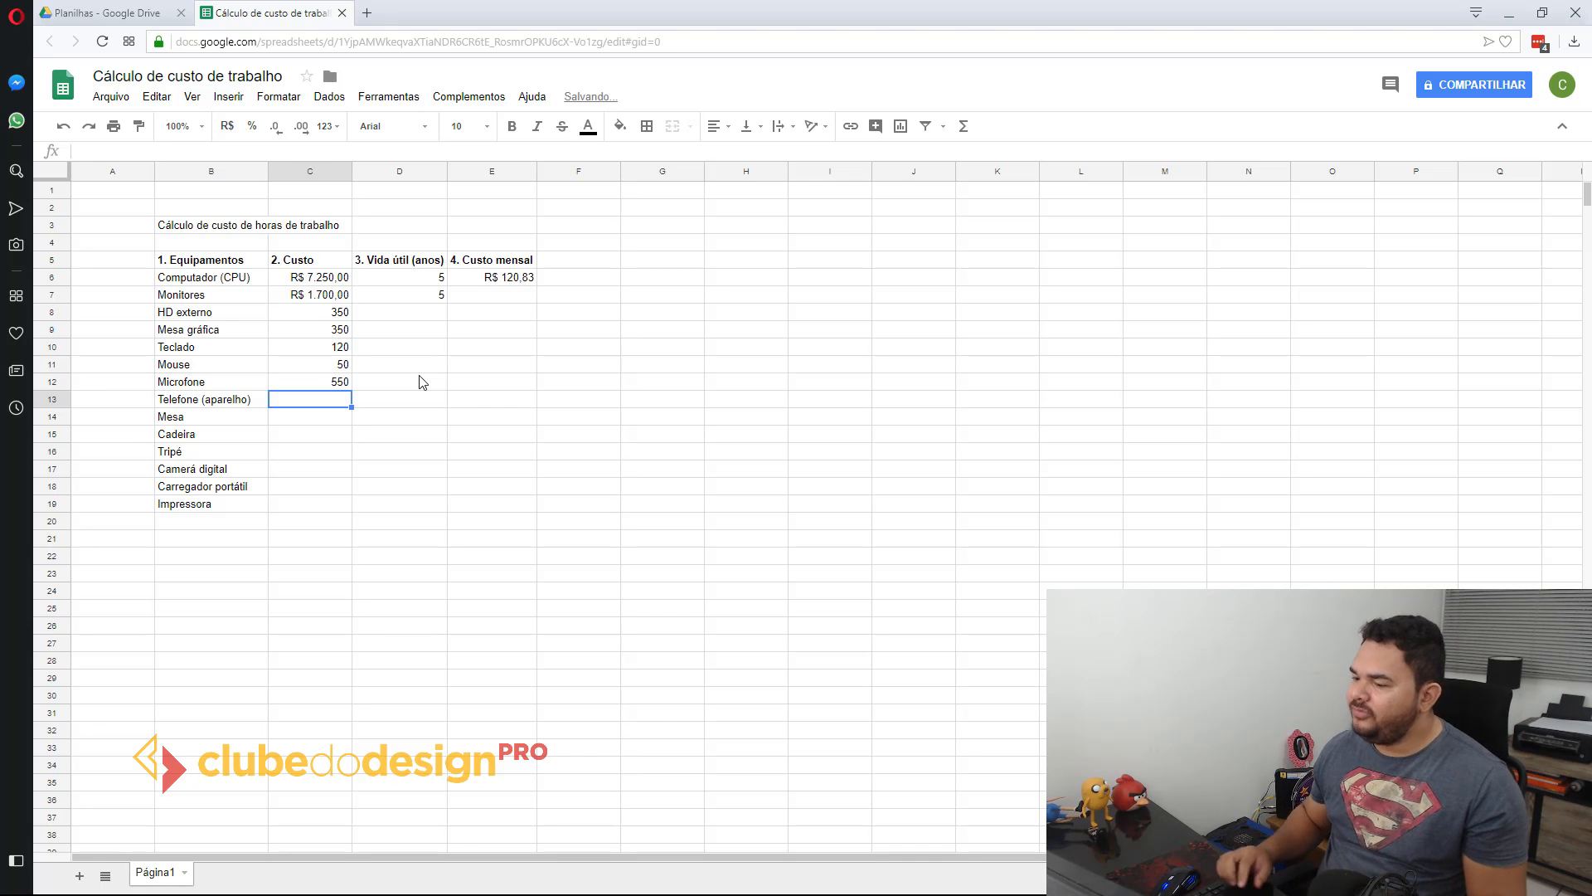
pyautogui.write('120')
pyautogui.press('BackSpace')
pyautogui.press('BackSpace')
pyautogui.press('BackSpace')
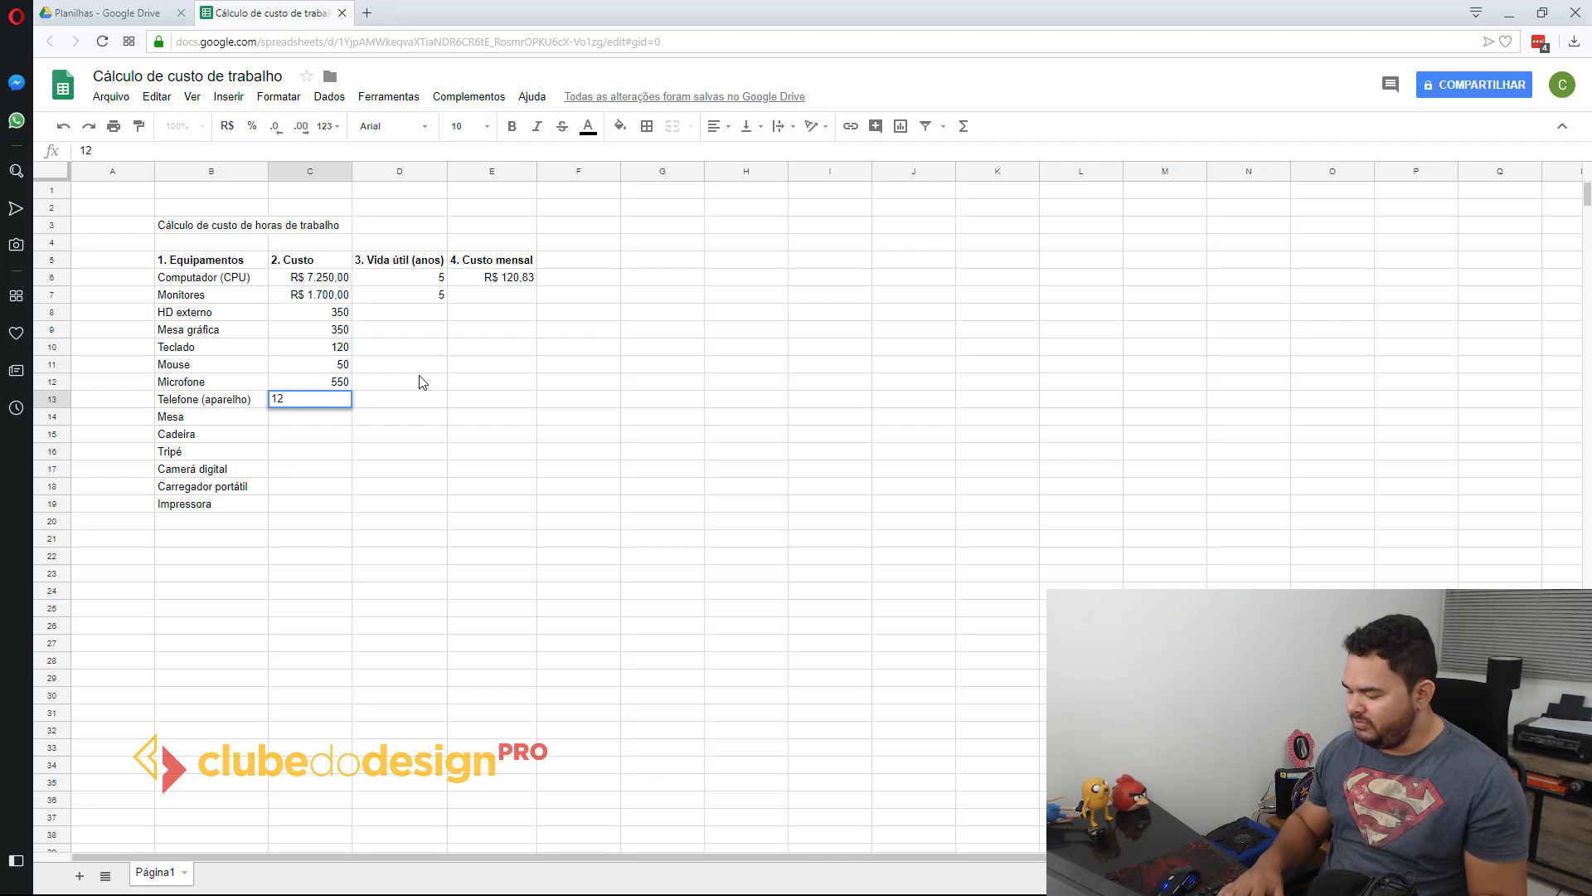
pyautogui.write('98')
pyautogui.press('Return')
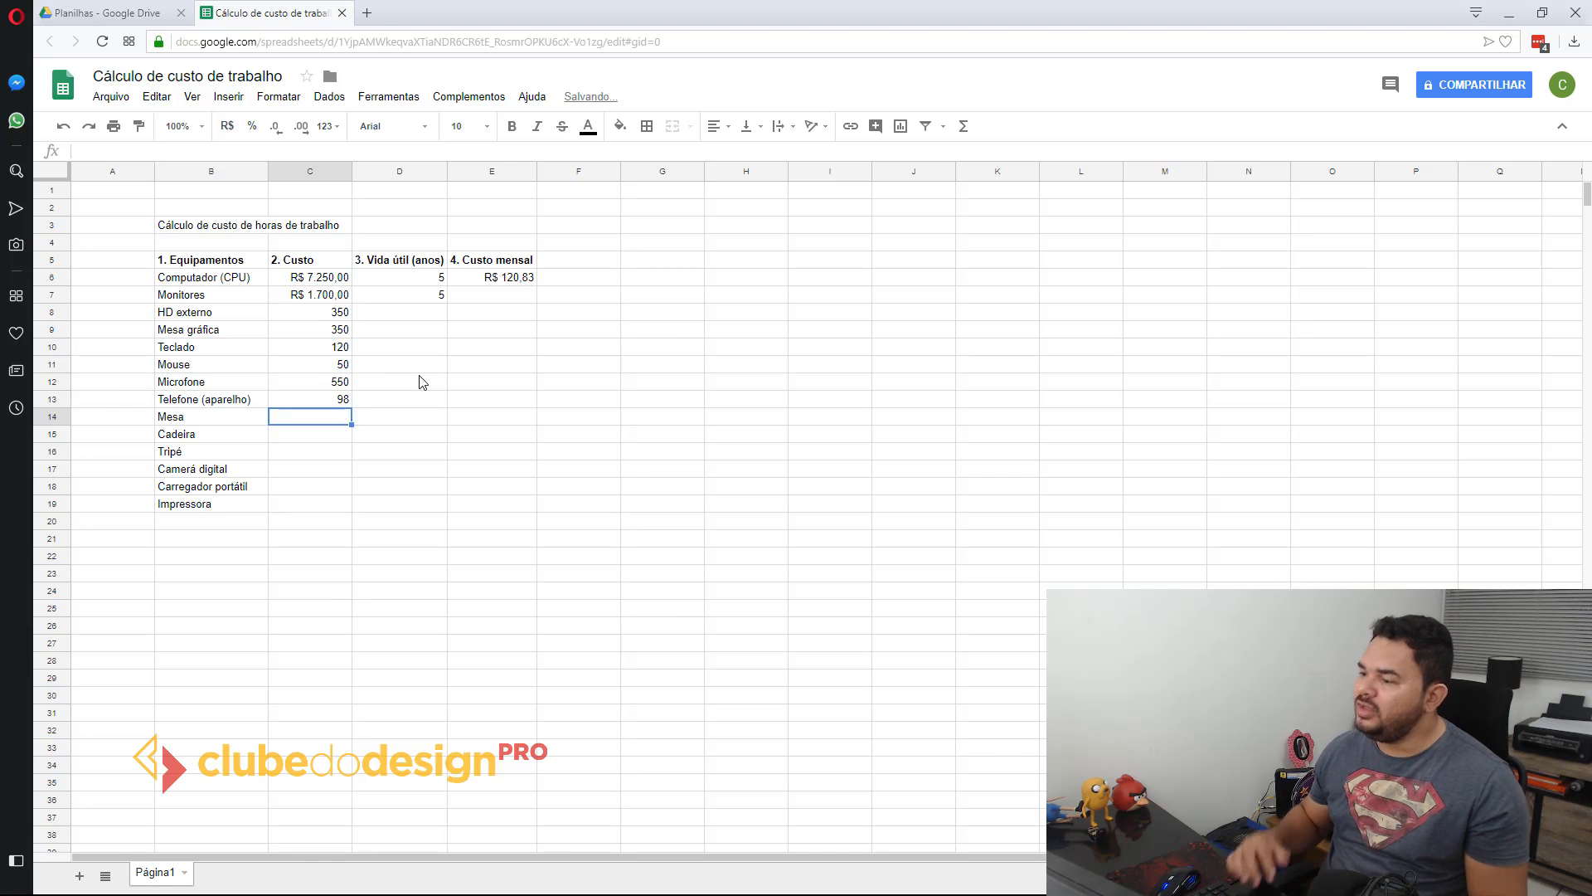
# Step: Enter the costs 1850 for Mesa in C14 and 1500 for Cadeira in C15
pyautogui.write('1500')
pyautogui.press('Return')
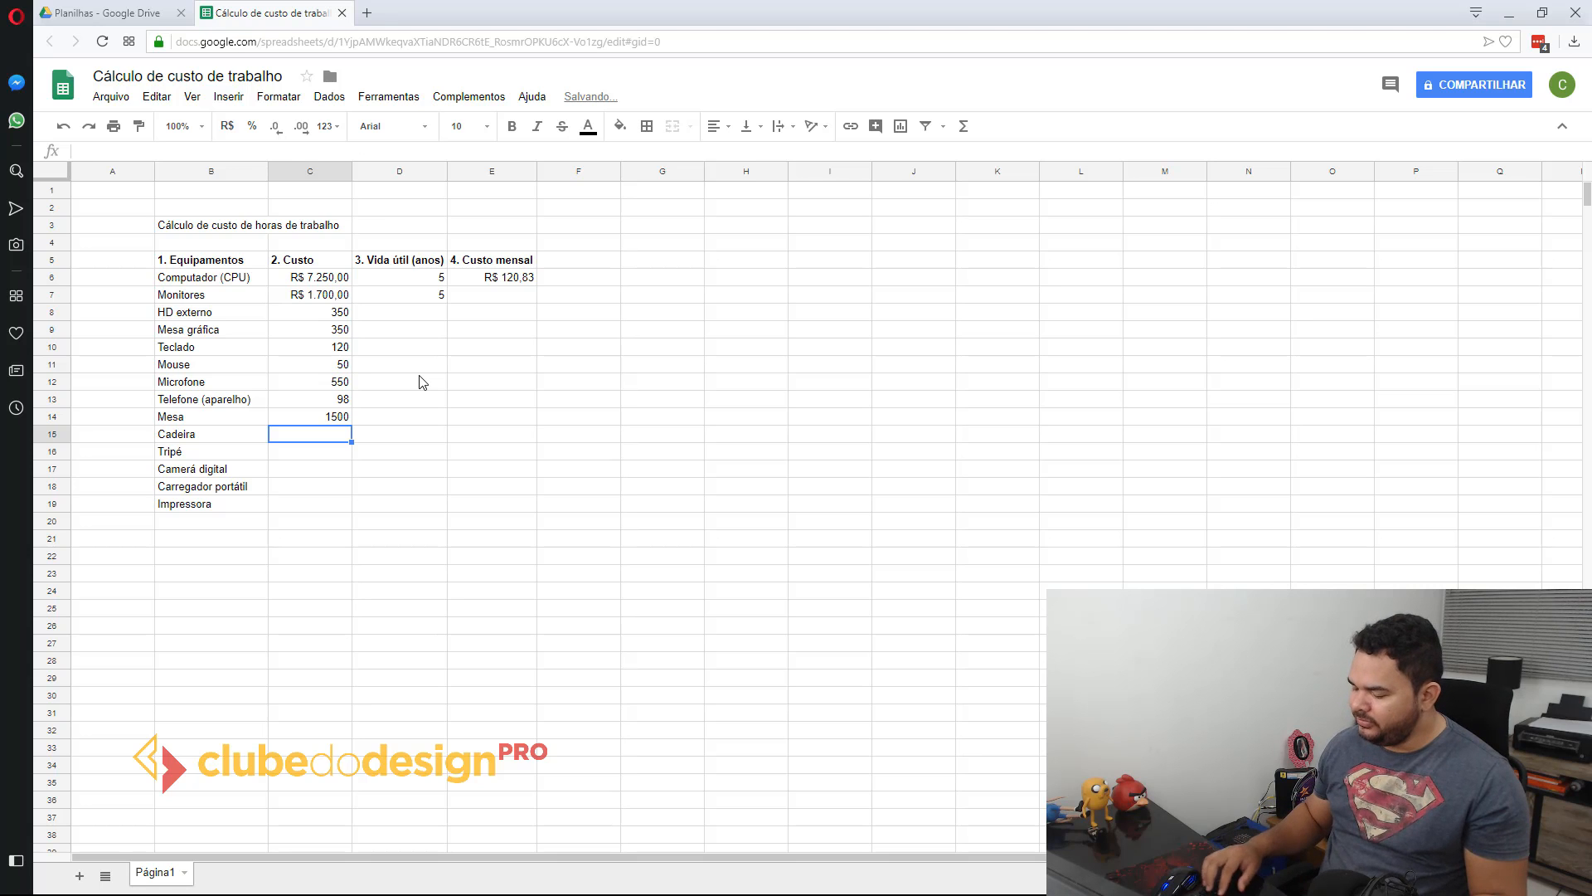
pyautogui.press('Up')
pyautogui.write('1850')
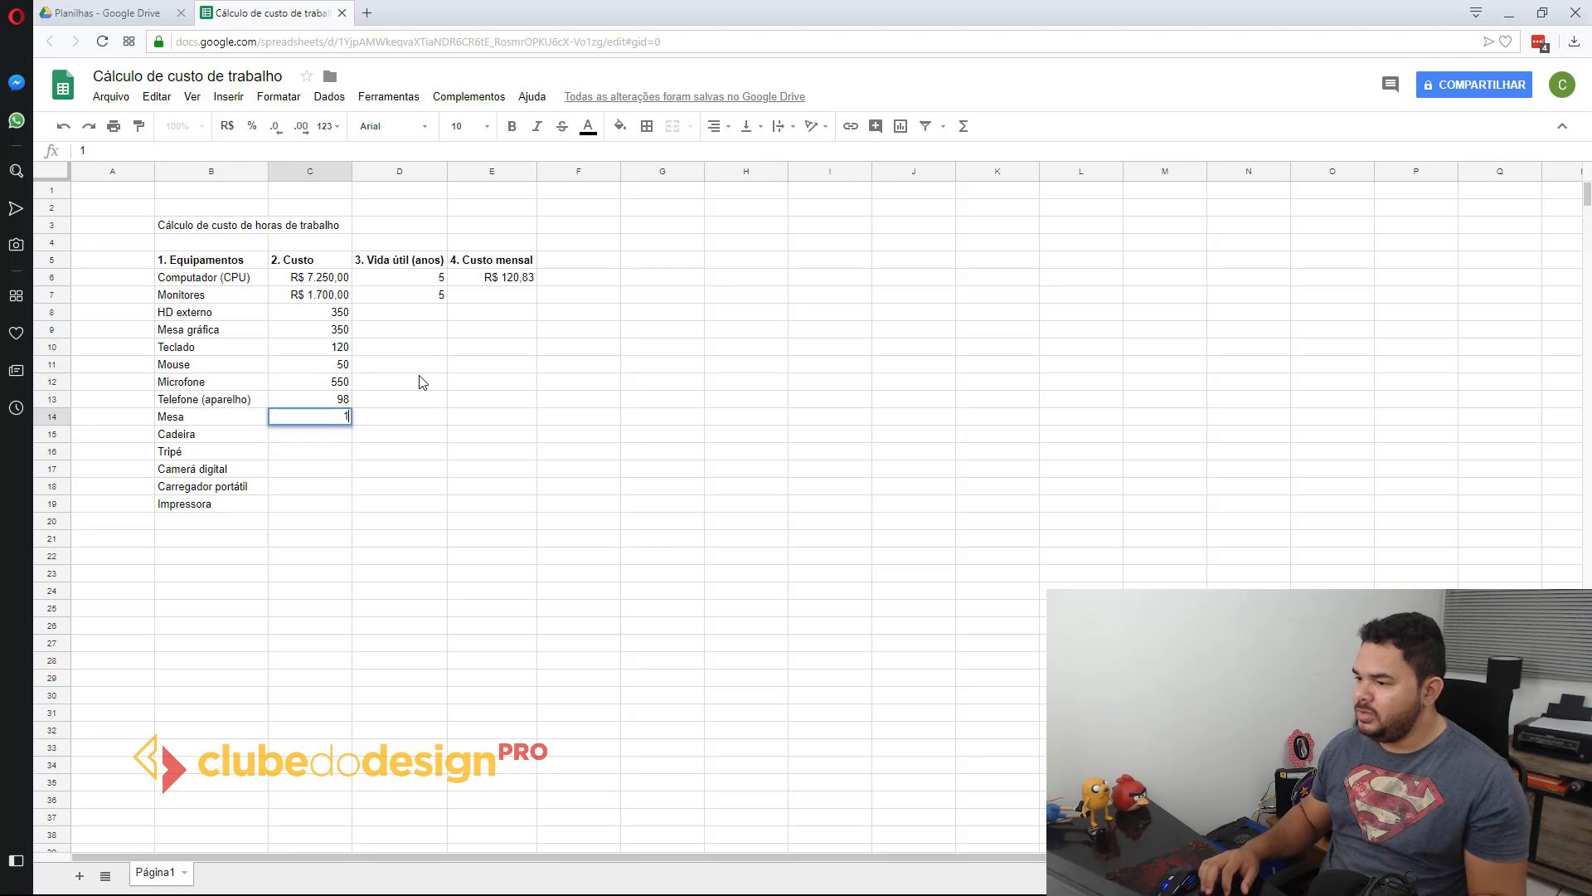
pyautogui.press('Return')
pyautogui.write('1500')
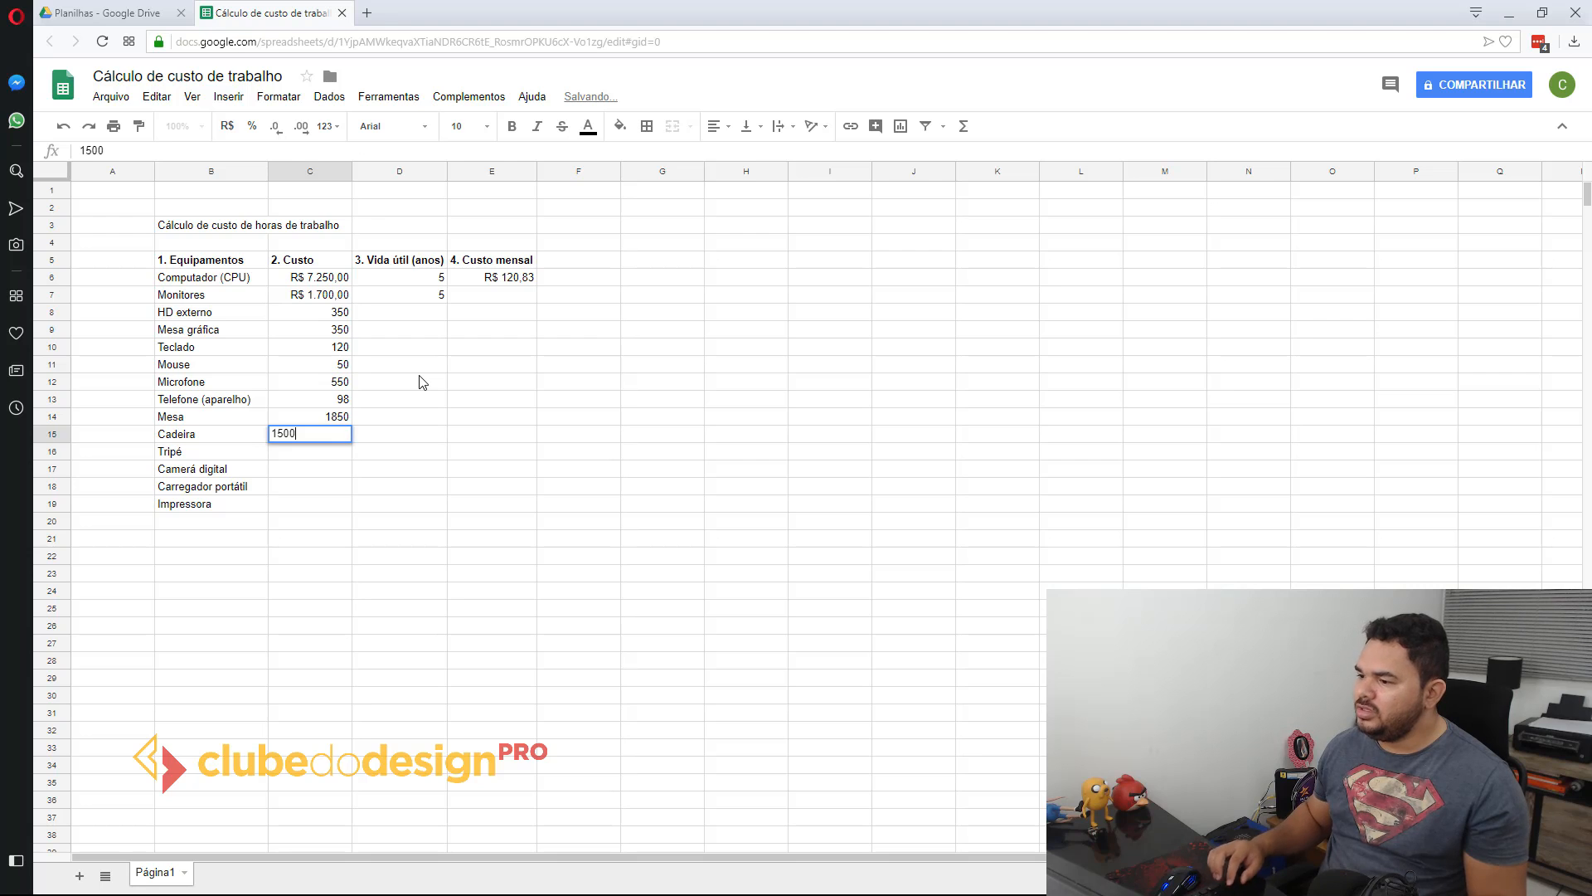
pyautogui.press('Return')
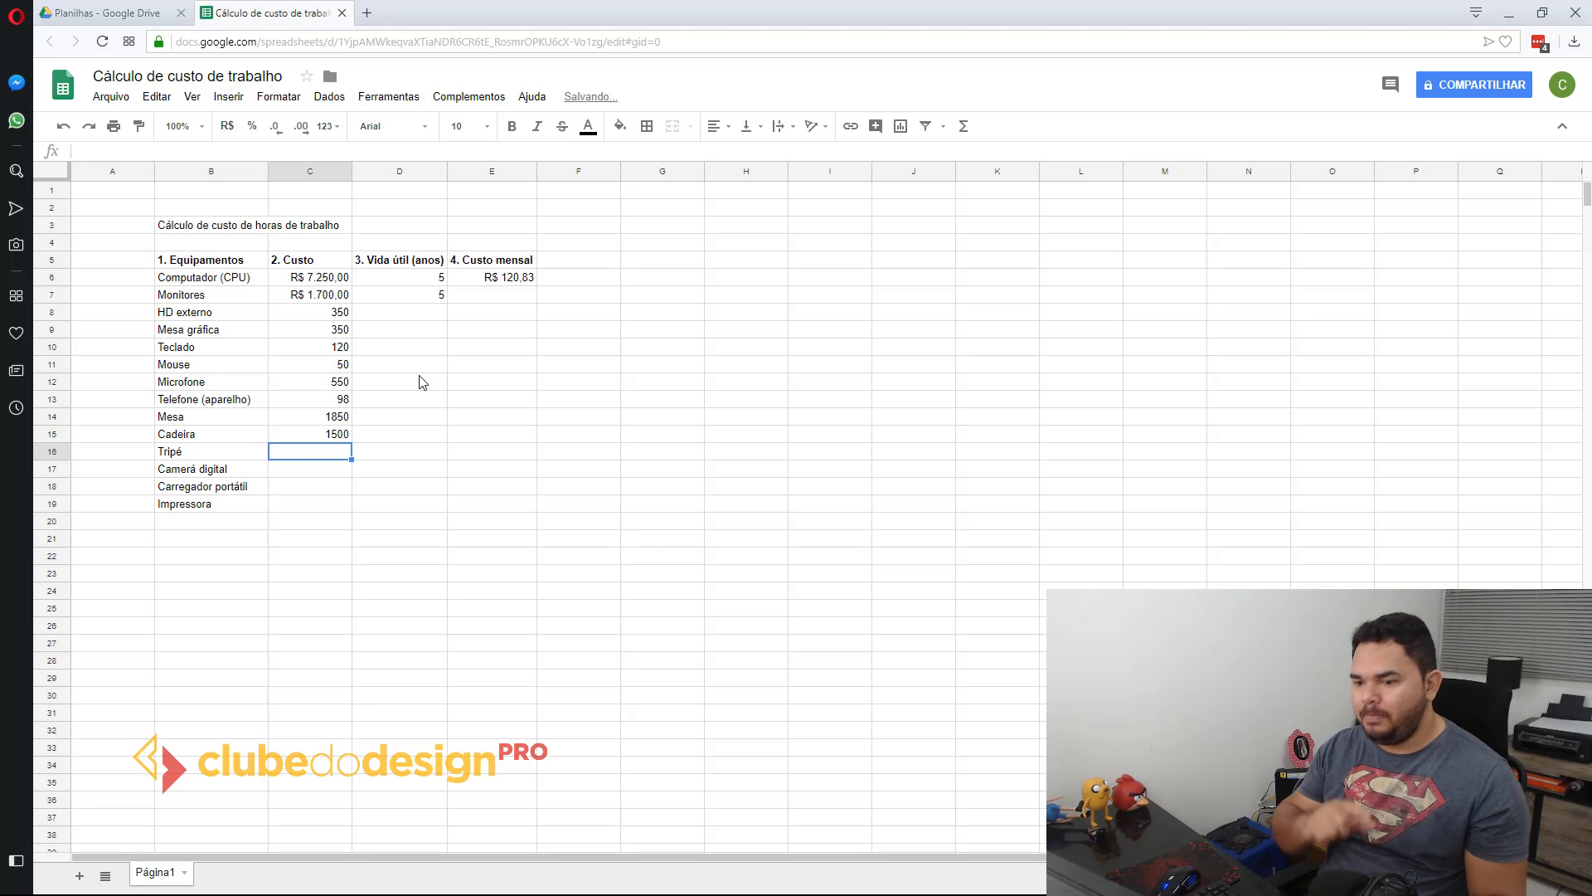
# Step: Enter the costs 350, 2500, 75 and 860 in C16:C19 for Tripé through Impressora, and format C8:C19 as currency in R$
pyautogui.write('350')
pyautogui.press('Return')
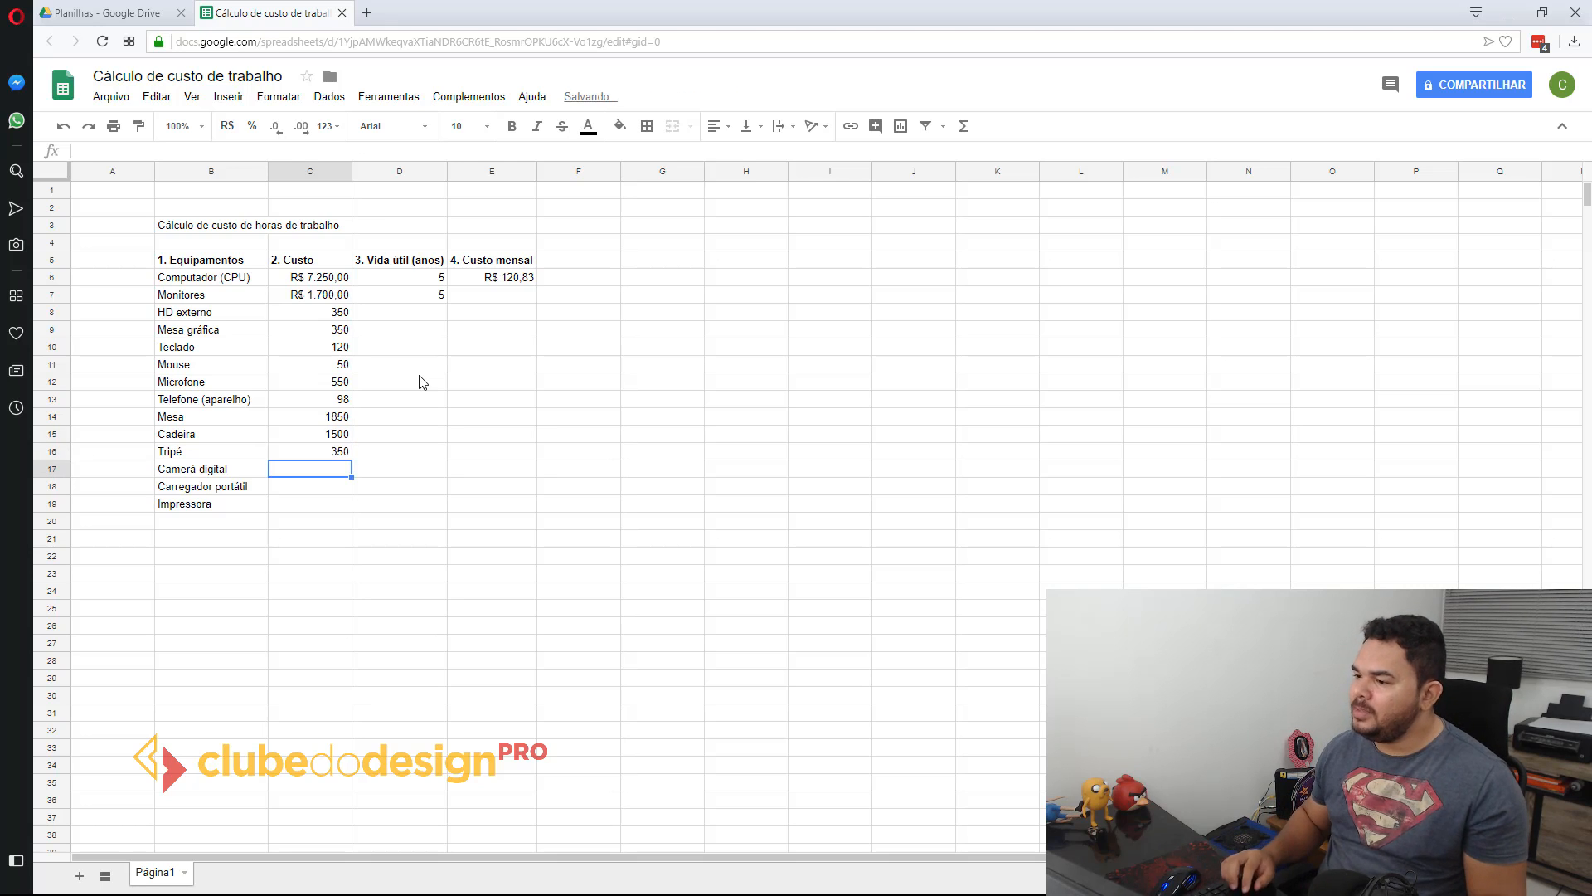
pyautogui.write('2500')
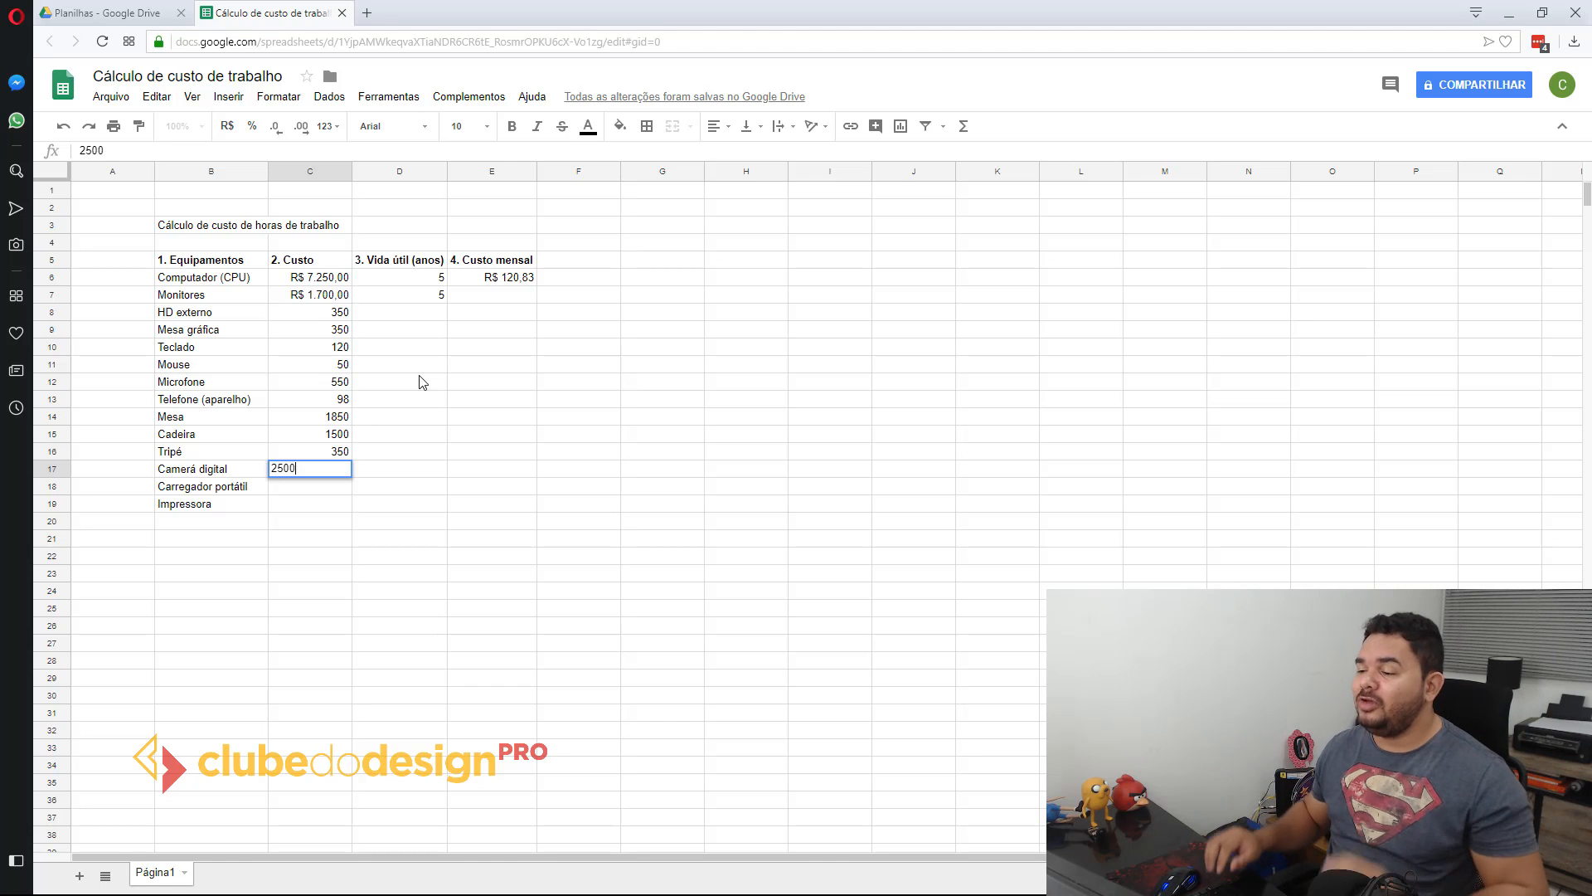
pyautogui.press('Return')
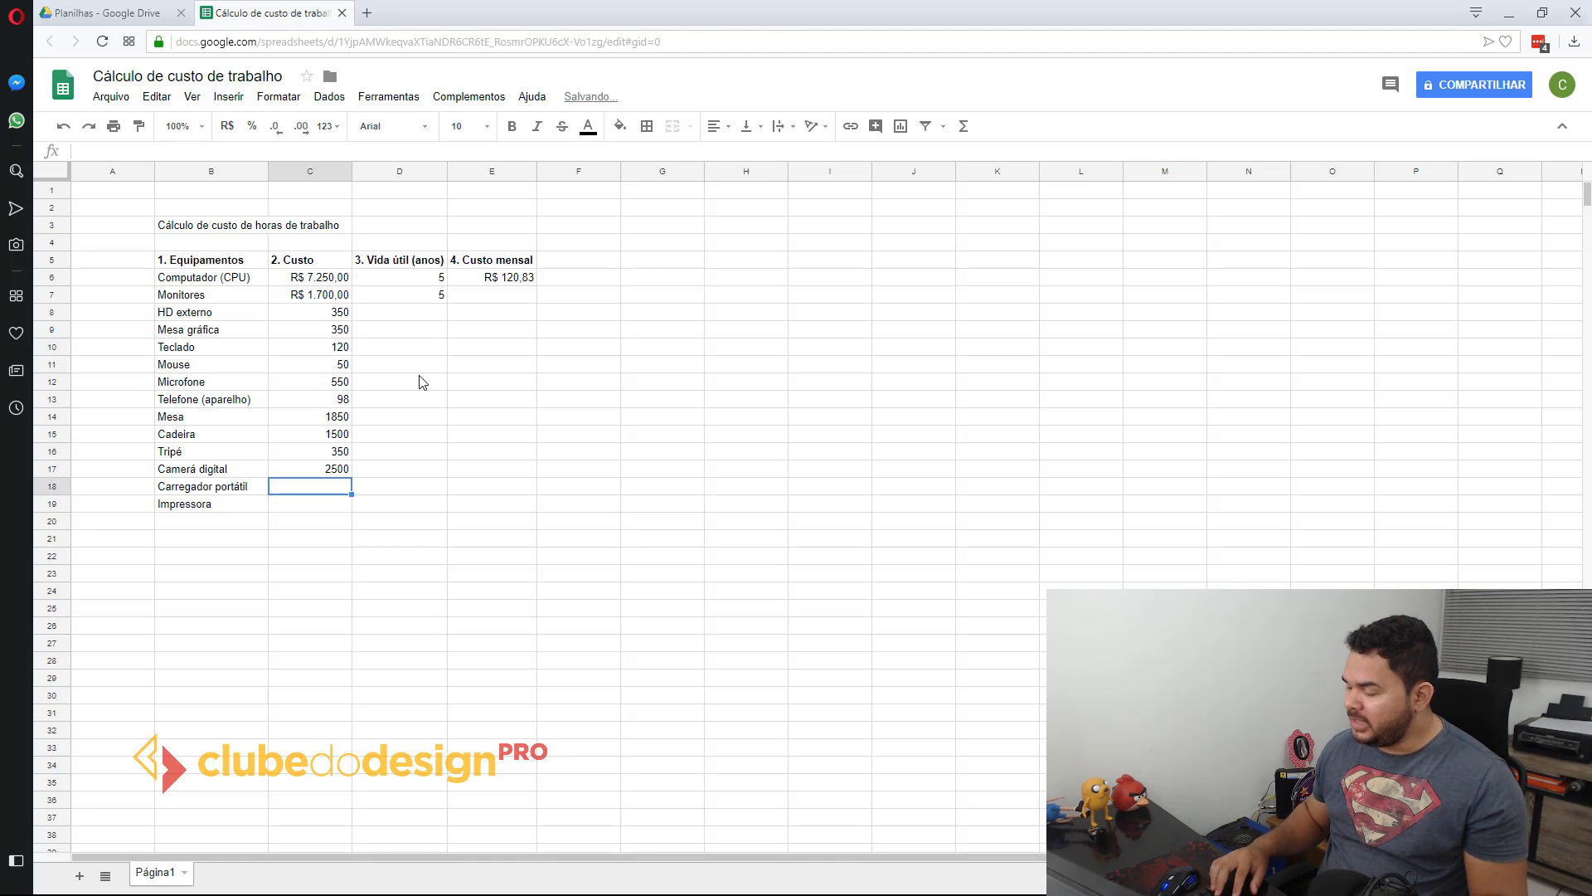
pyautogui.write('75')
pyautogui.press('Return')
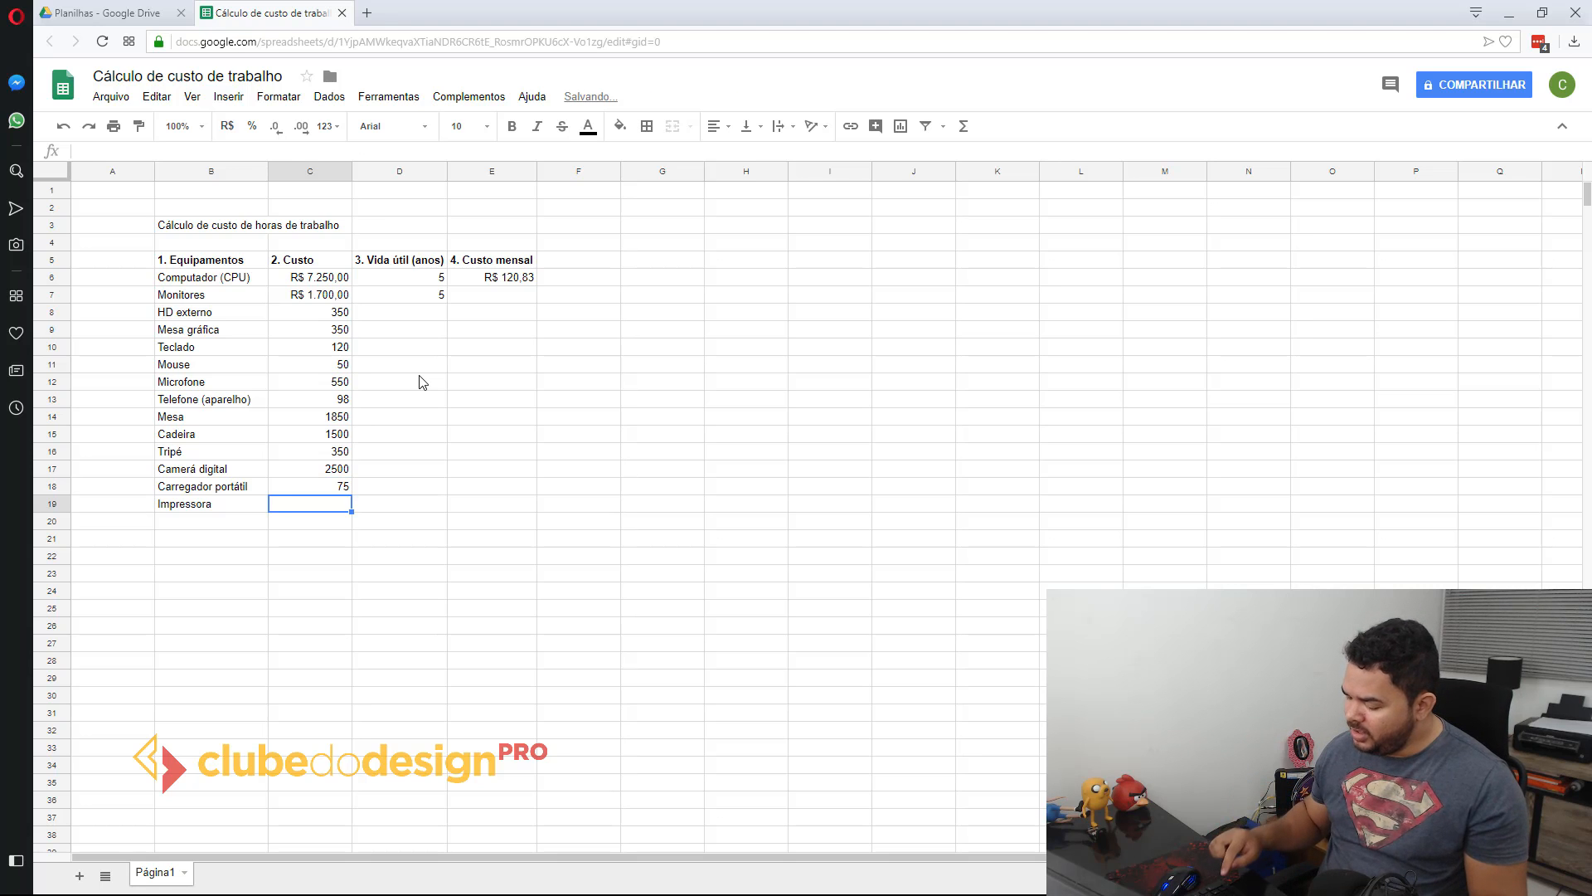
pyautogui.write('860')
pyautogui.press('Return')
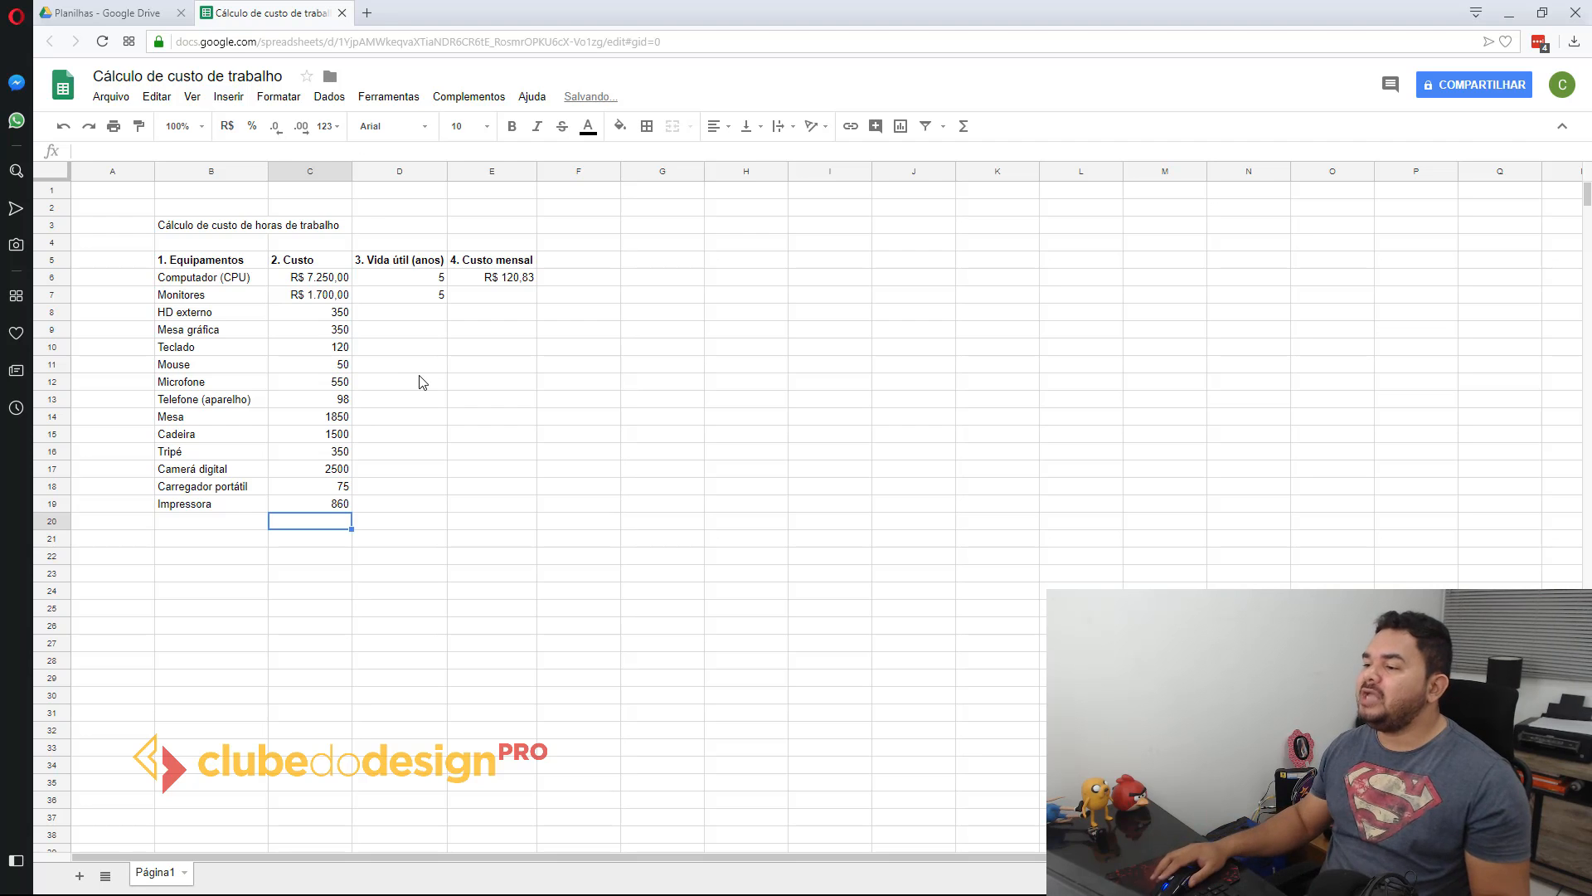
pyautogui.moveTo(328, 314); pyautogui.dragTo(326, 510)
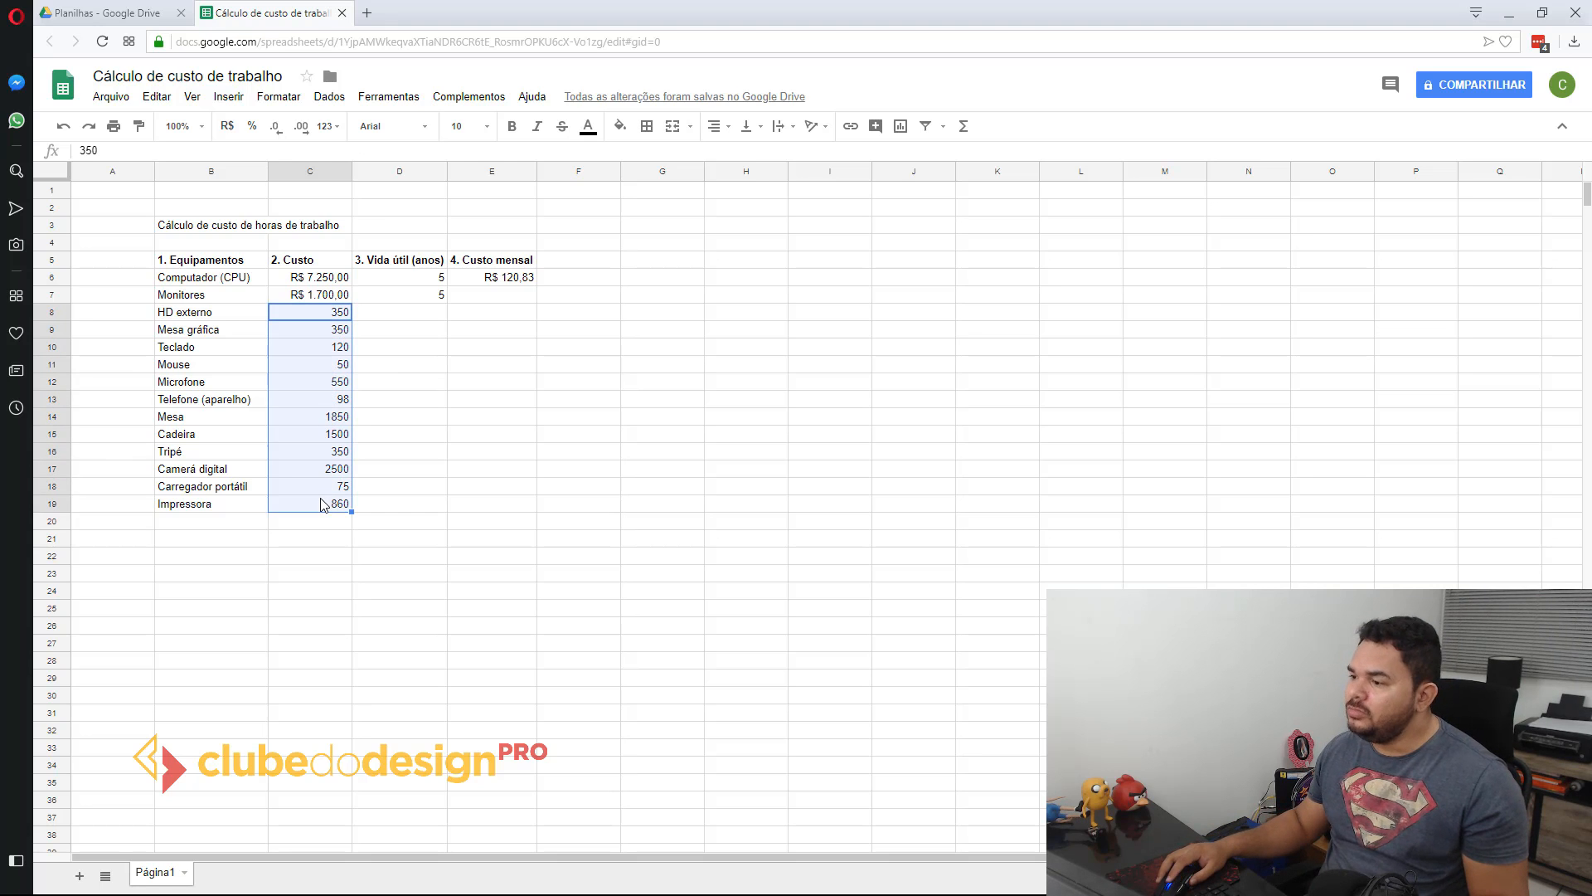
pyautogui.click(227, 126)
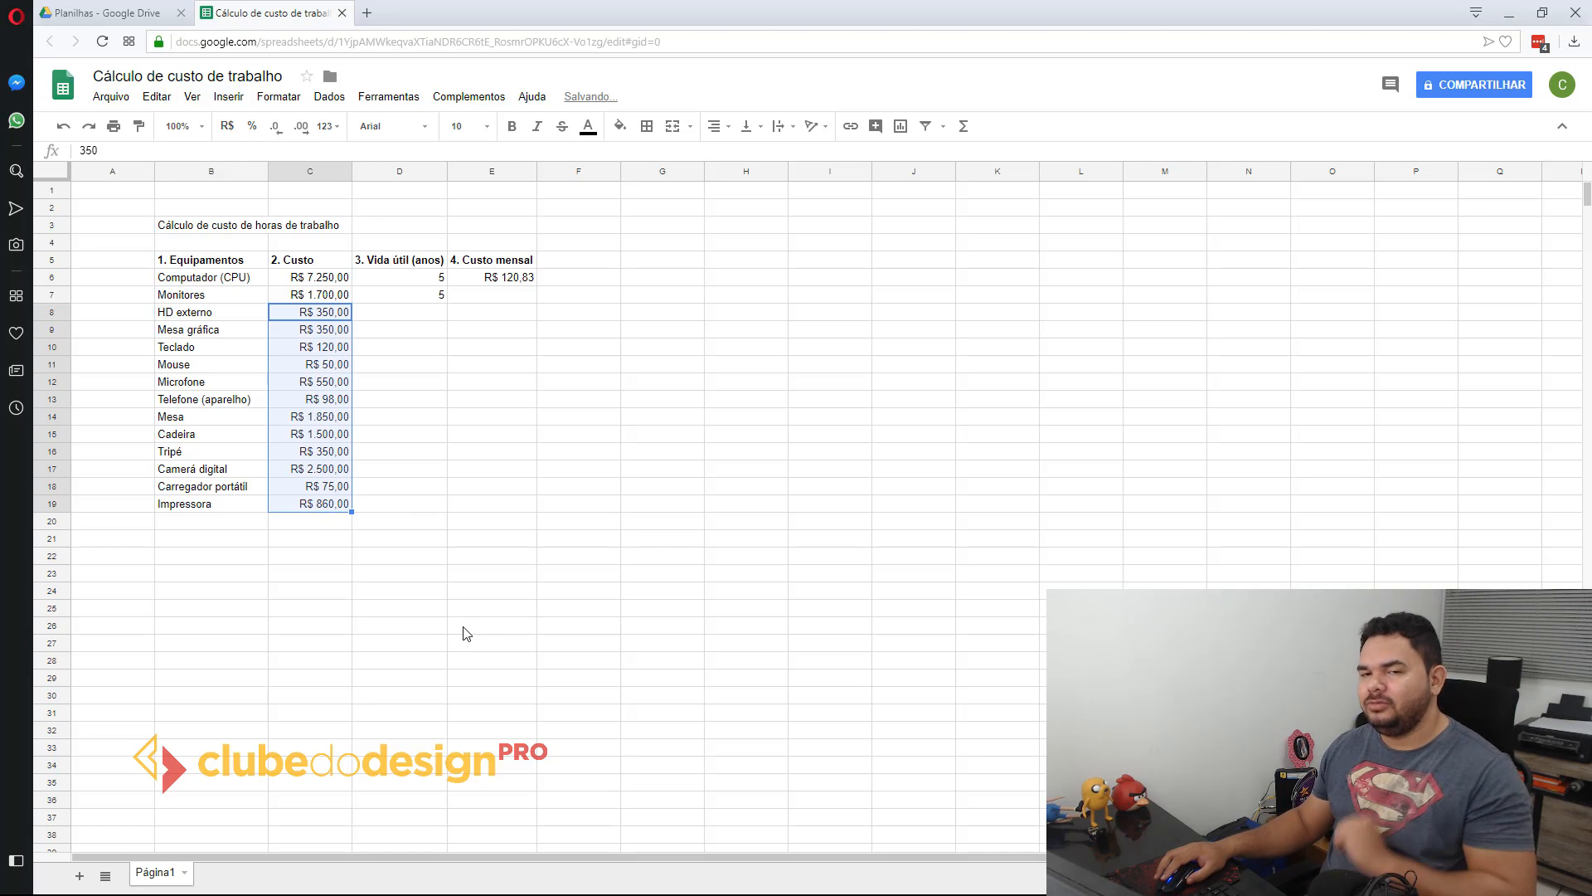
# Step: Set the useful life of HD externo to 2 years in D8 and of Mesa gráfica to 5 years in D9
pyautogui.click(414, 315)
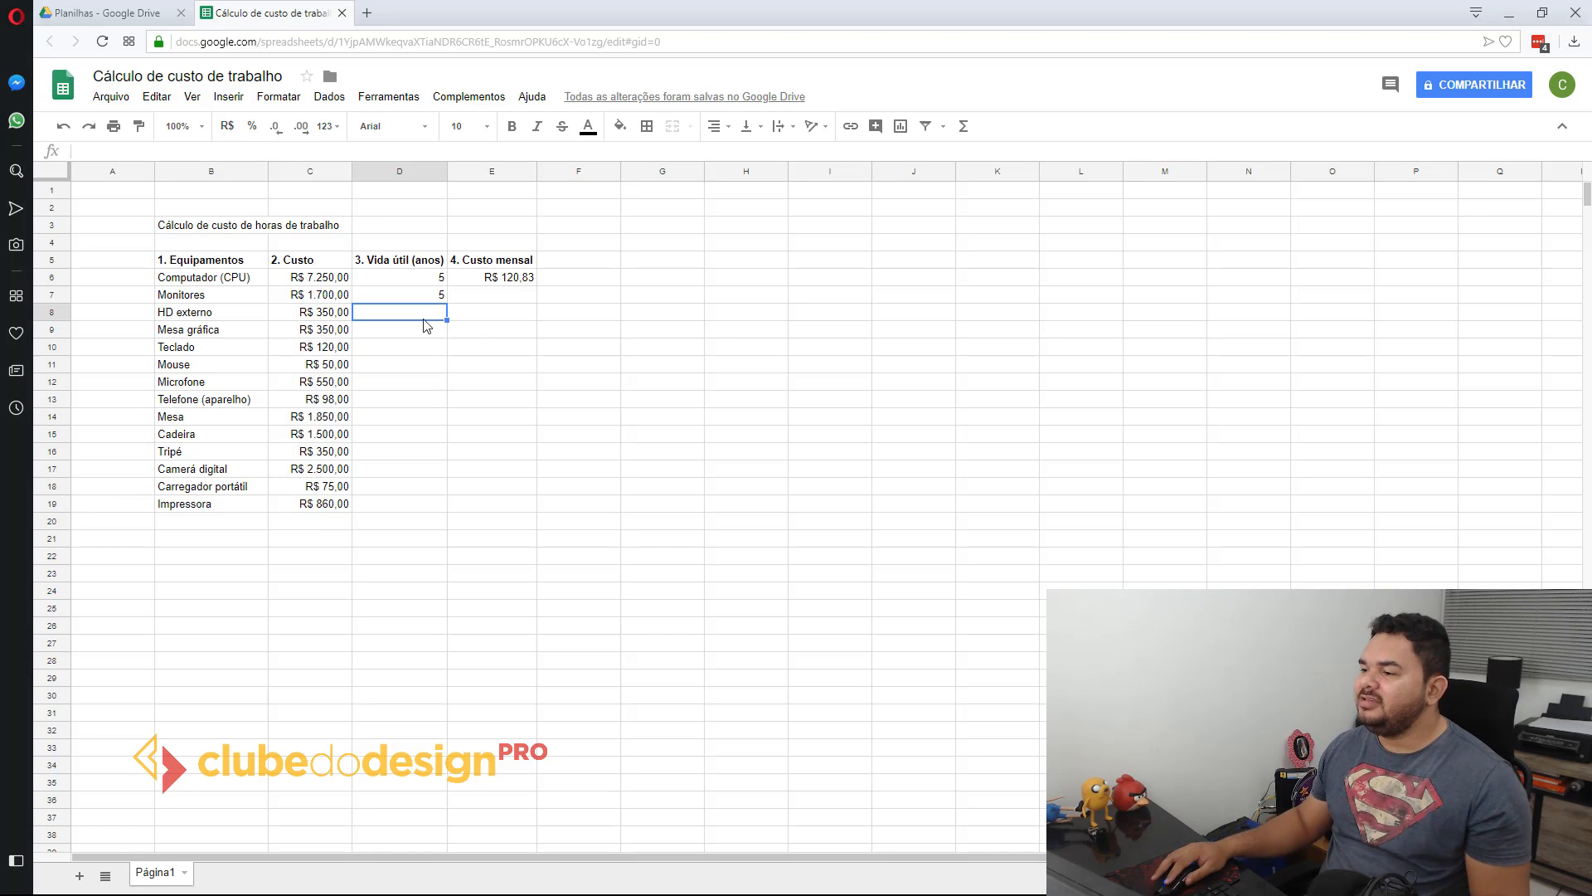
pyautogui.write('3')
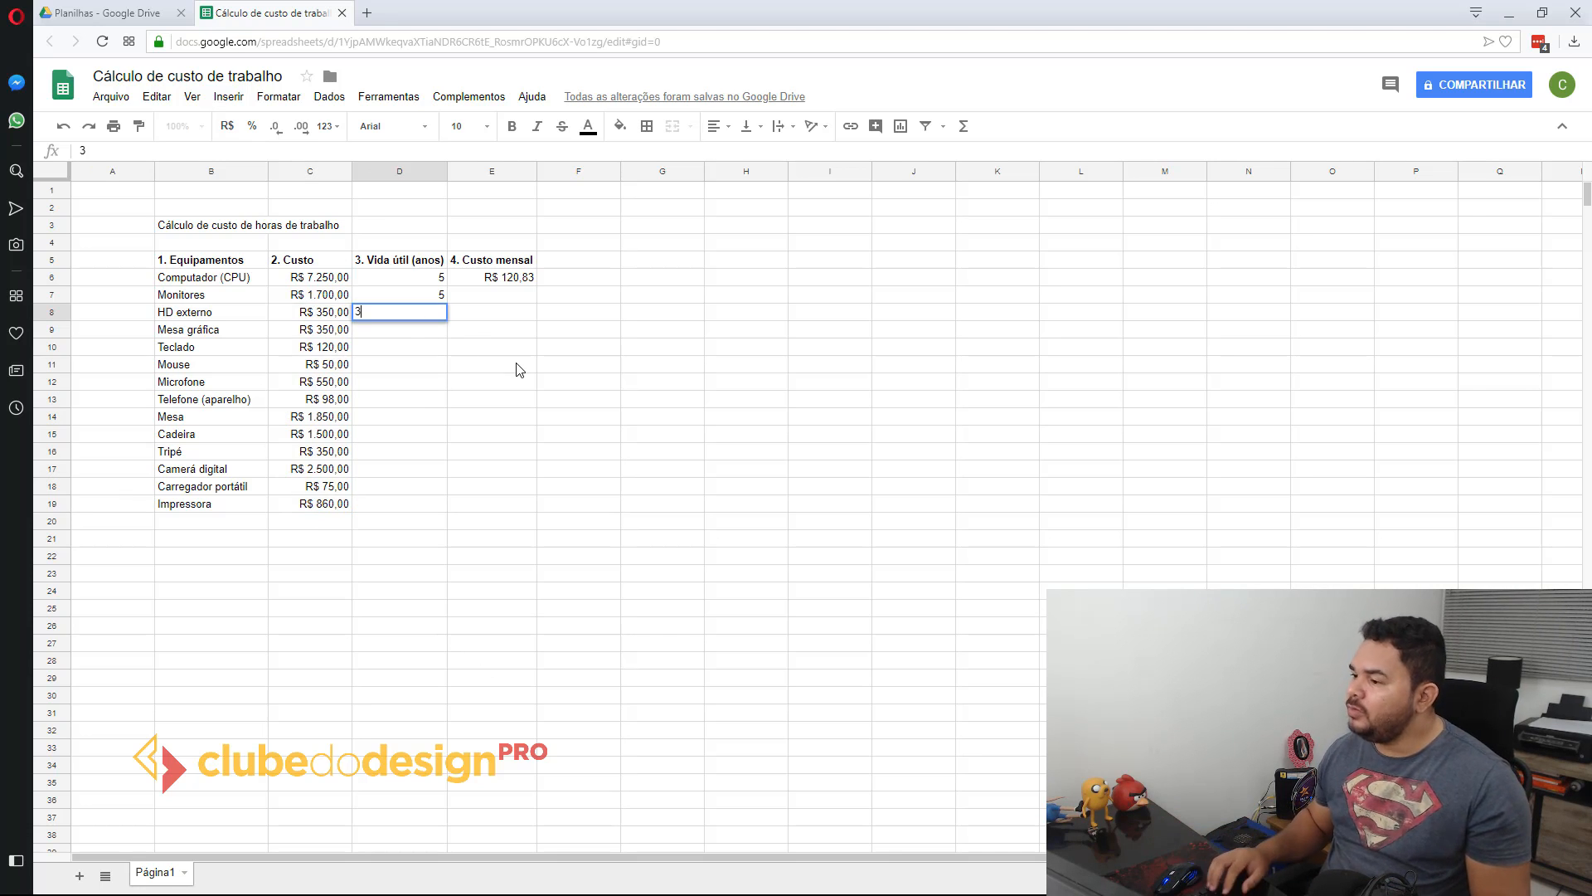
pyautogui.press('BackSpace')
pyautogui.write('2')
pyautogui.press('Return')
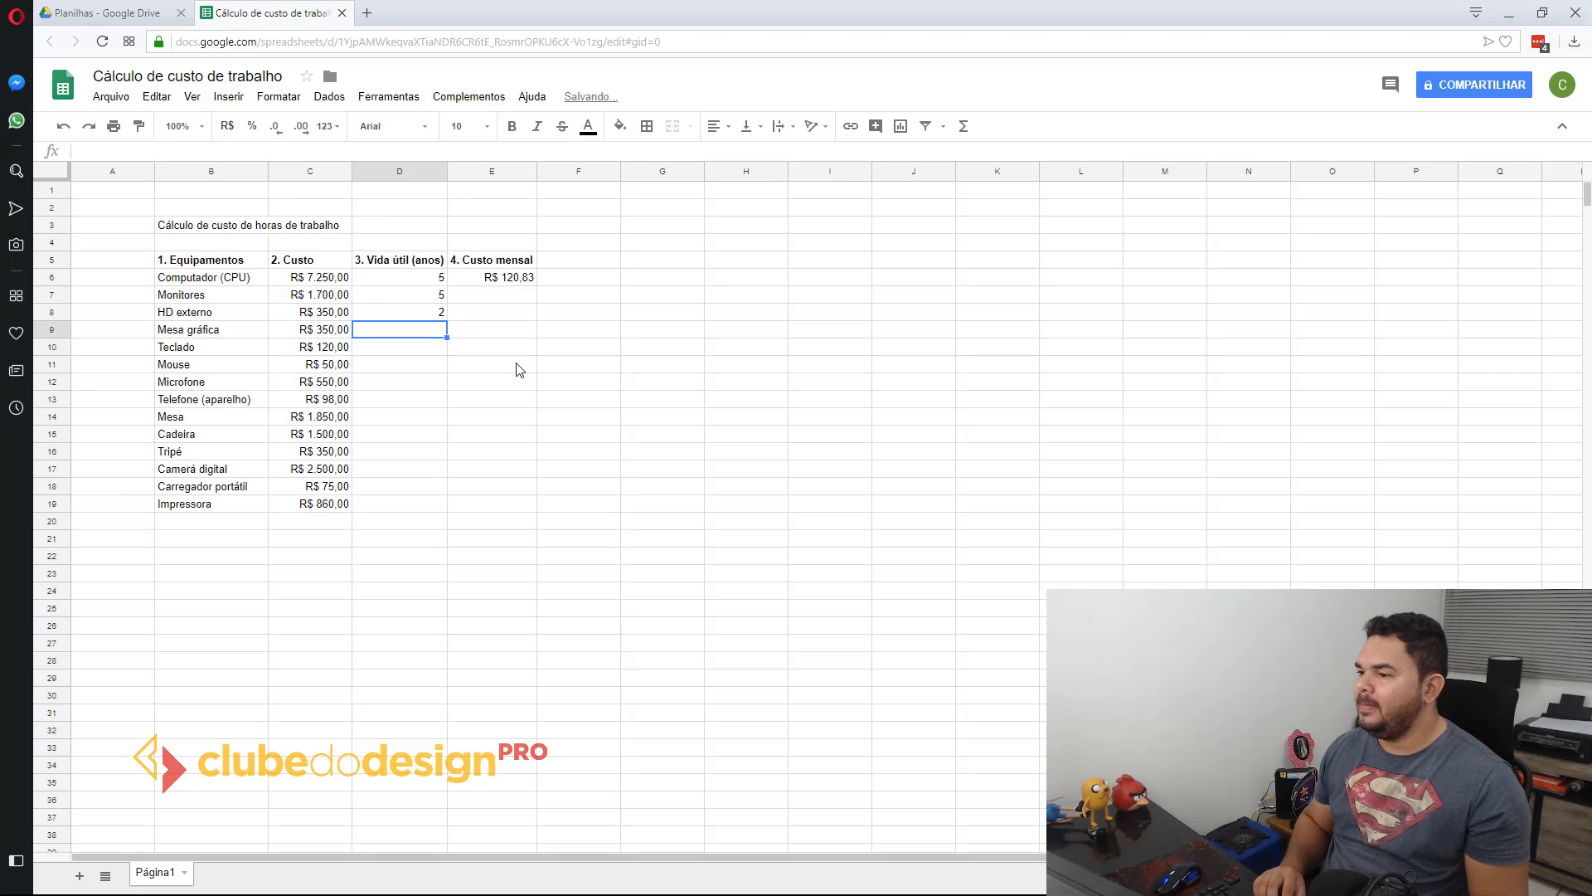
pyautogui.write('4')
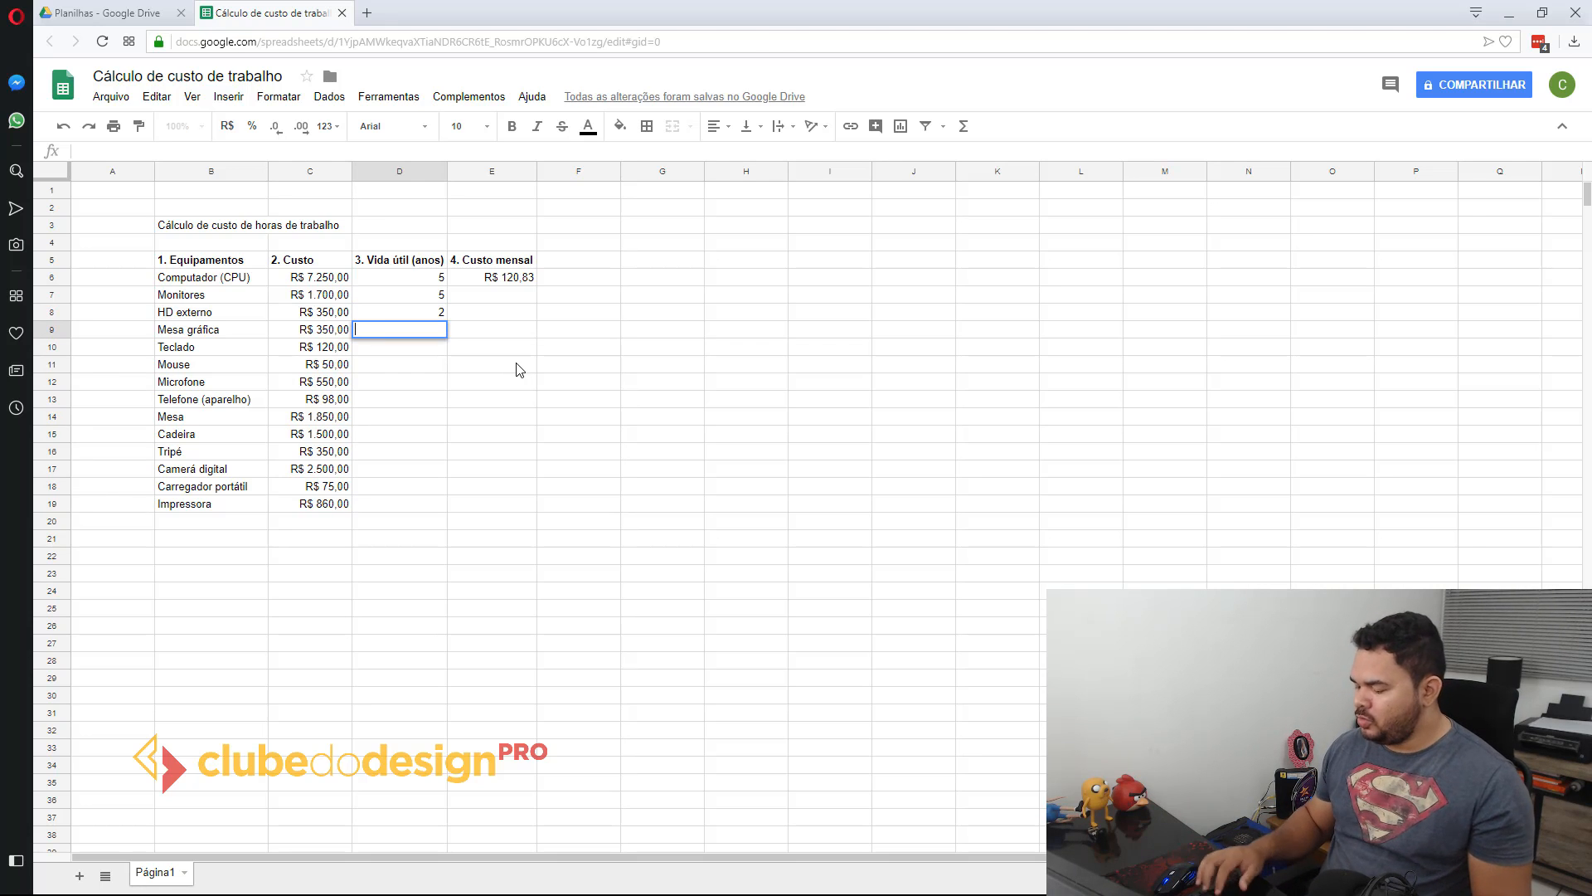
pyautogui.press('Return')
pyautogui.press('Up')
pyautogui.write('5')
pyautogui.press('Return')
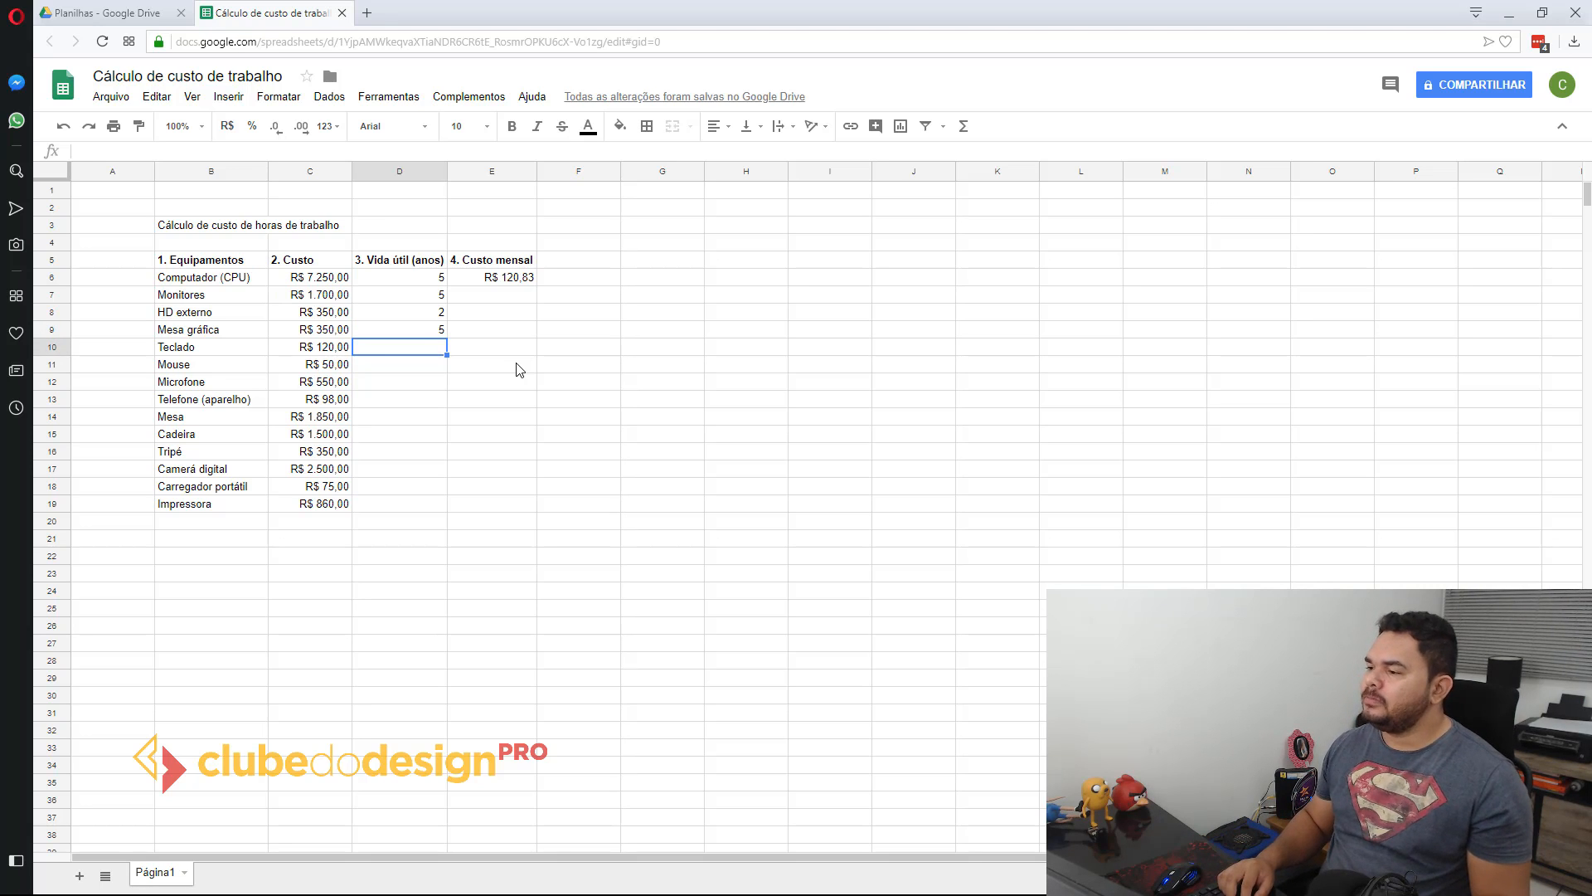
# Step: Set the useful life of Teclado to 2 years in D10 and of Mouse to 1 year in D11
pyautogui.write('2')
pyautogui.press('Return')
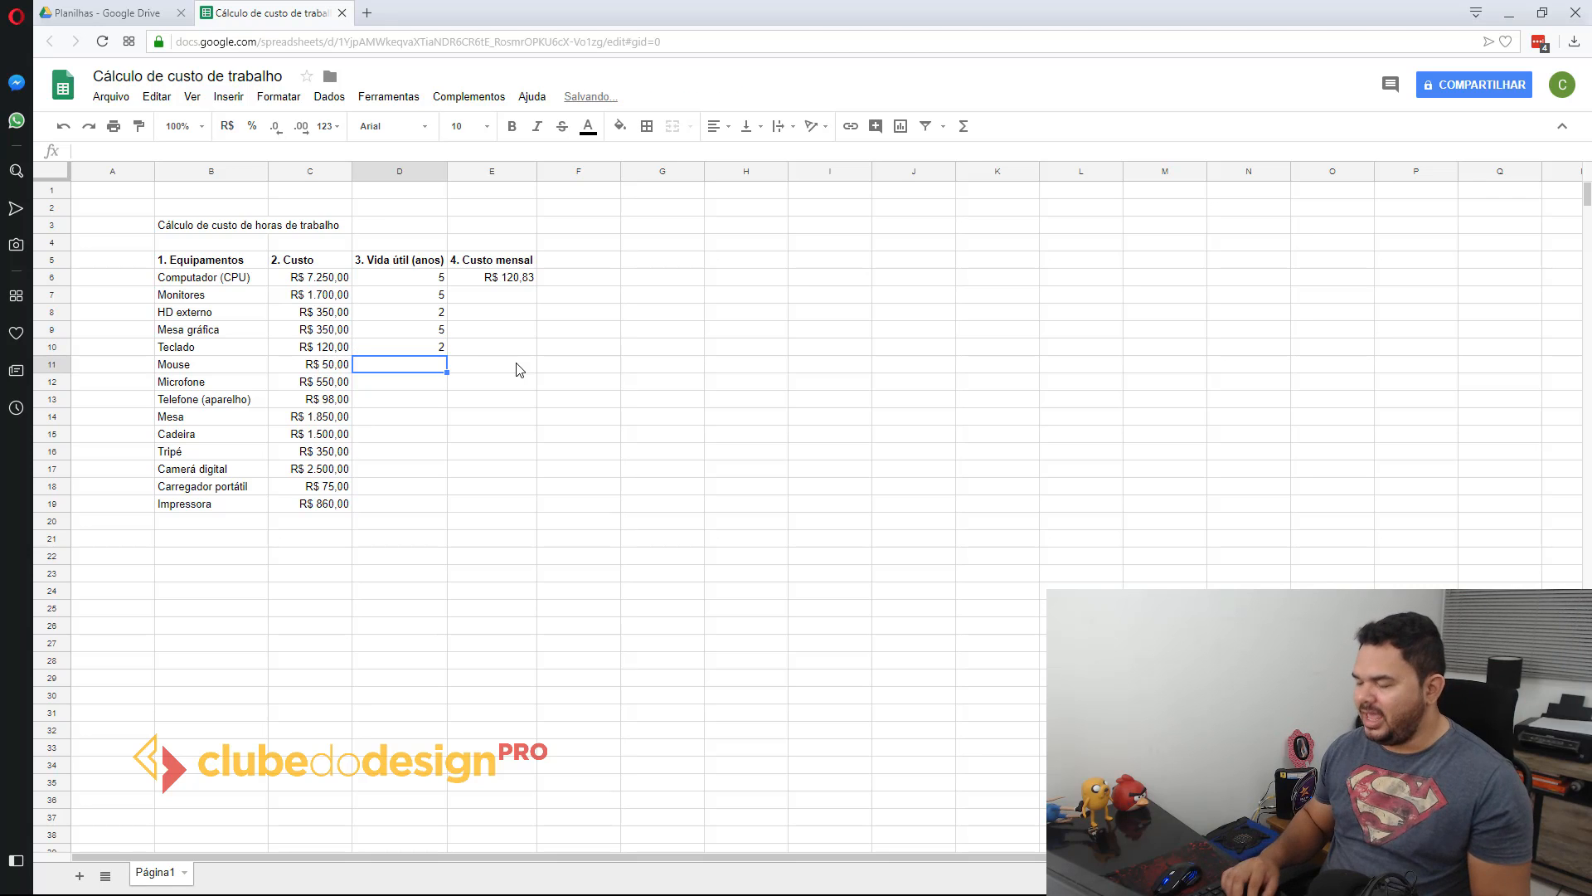
pyautogui.press('Up')
pyautogui.press('Return')
pyautogui.press('Return')
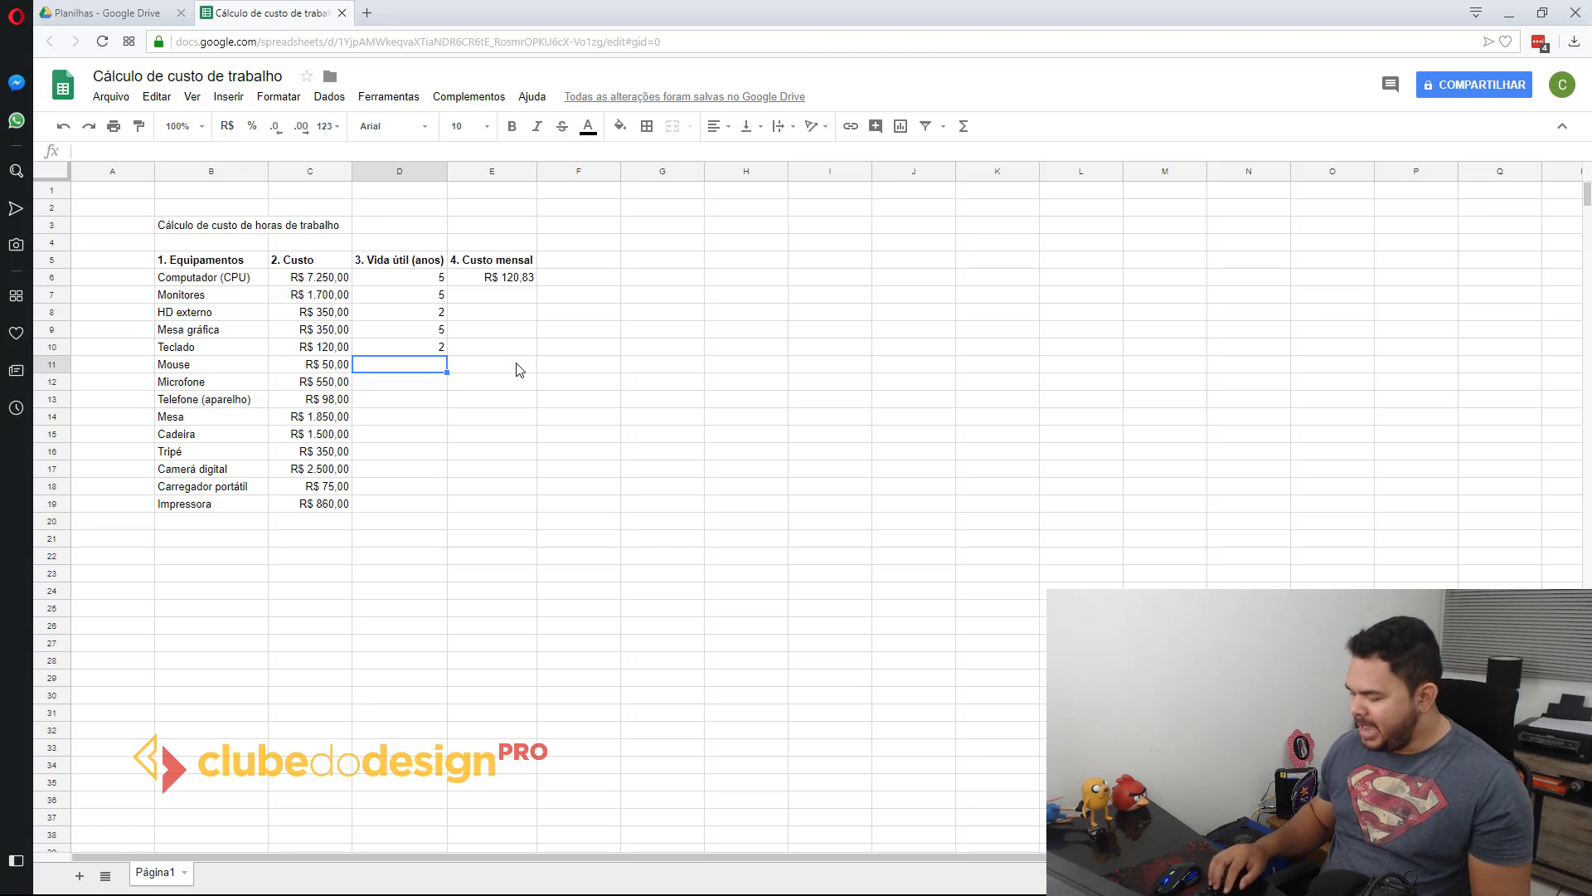
pyautogui.write('1')
pyautogui.press('Return')
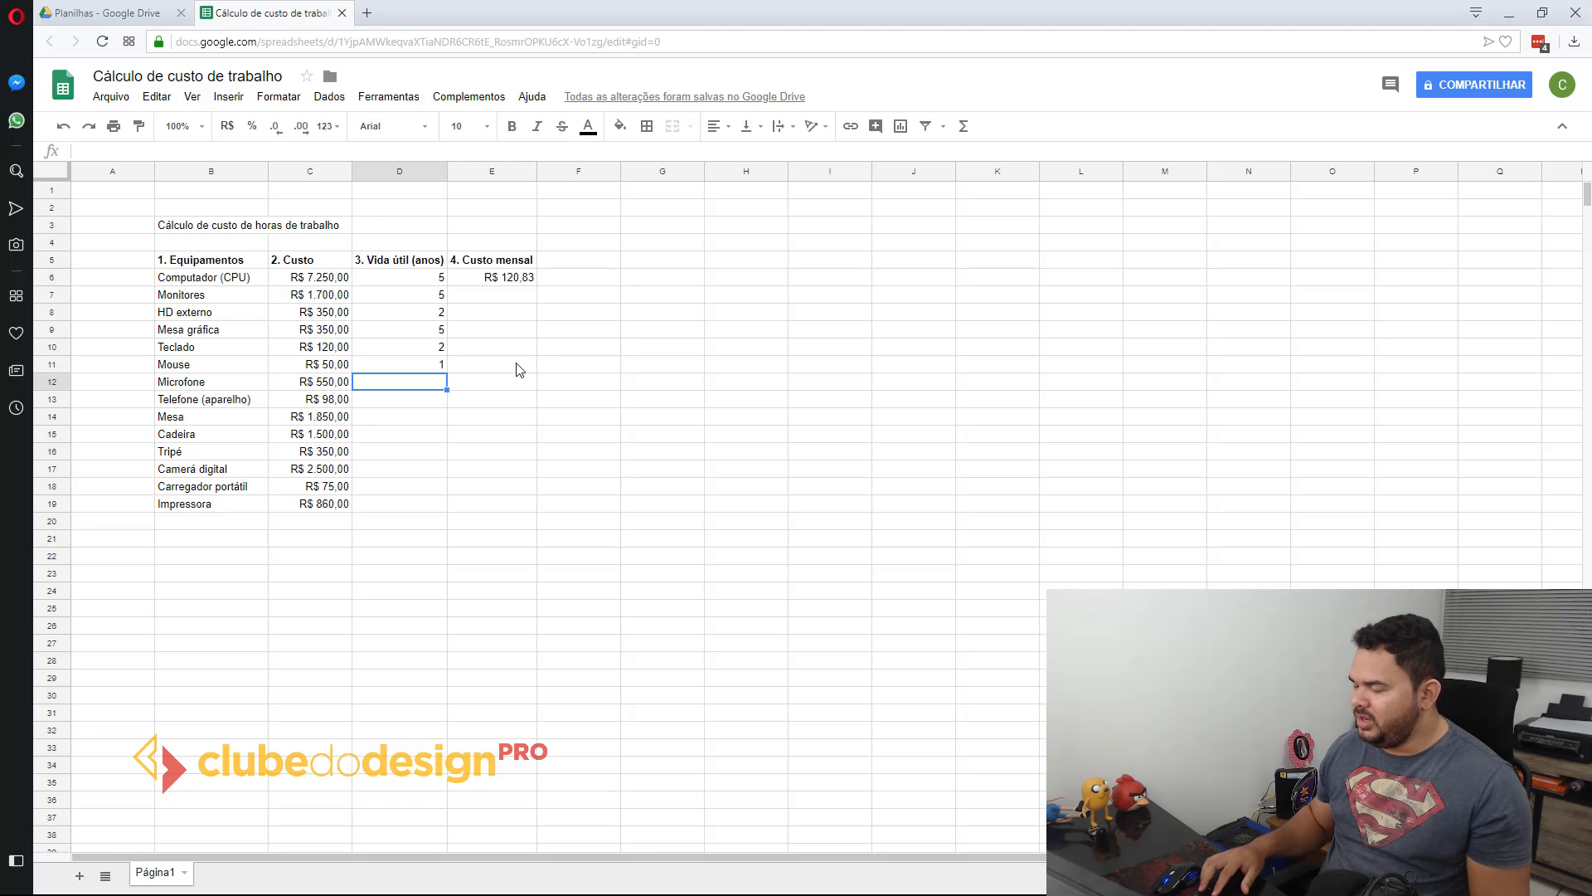
# Step: Enter useful lives of 5, 5 and 6 years in D12:D14 for Microfone, Telefone (aparelho) and Mesa
pyautogui.write('5')
pyautogui.press('Return')
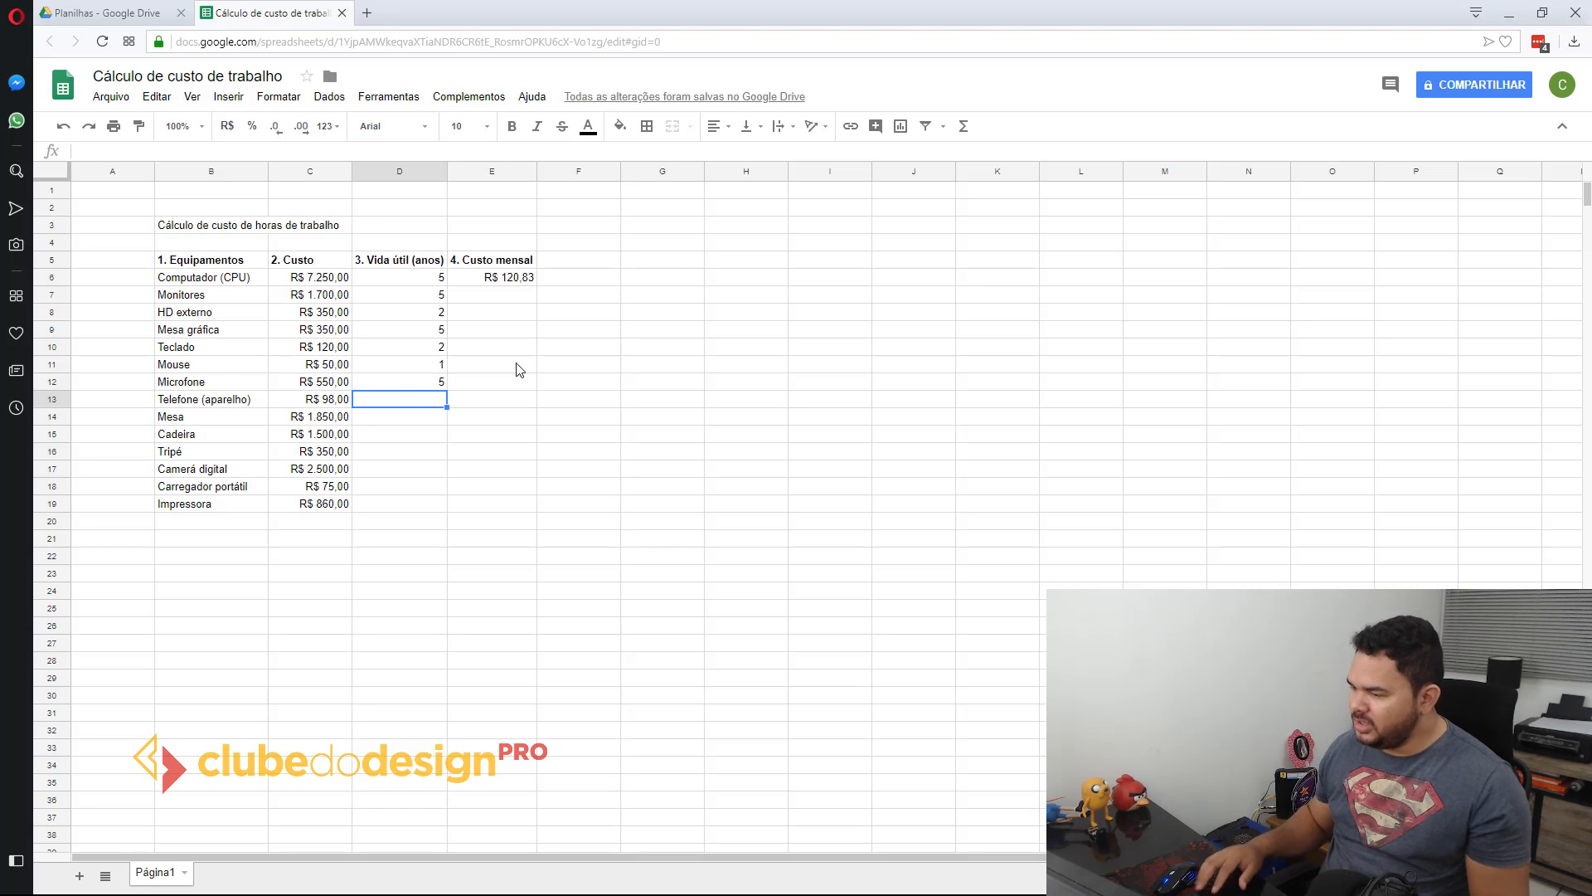
pyautogui.write('5')
pyautogui.press('Return')
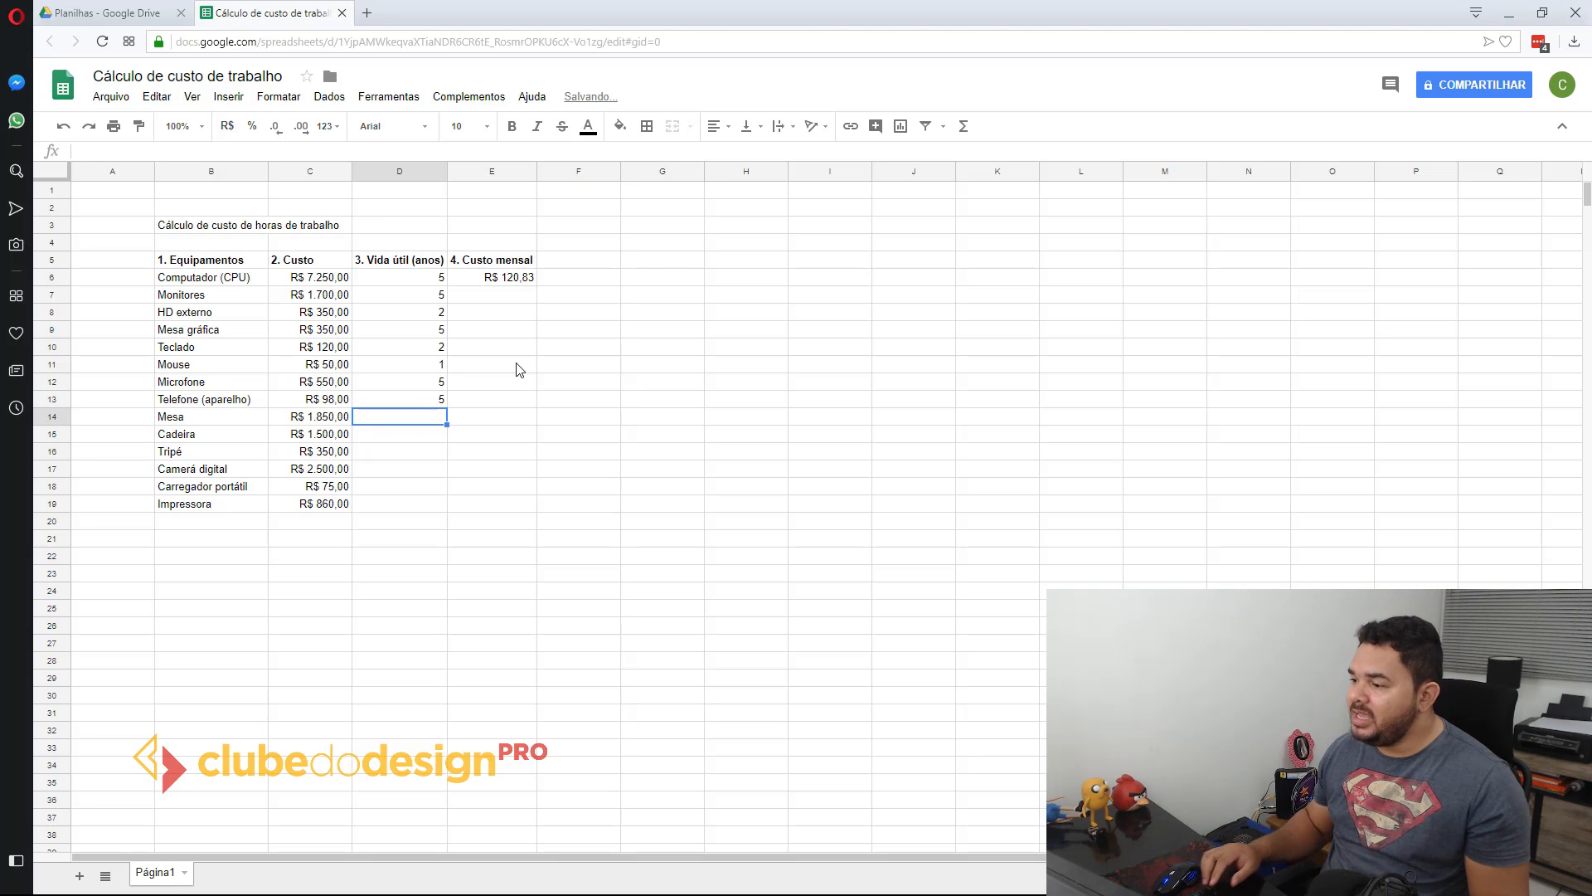
pyautogui.write('5')
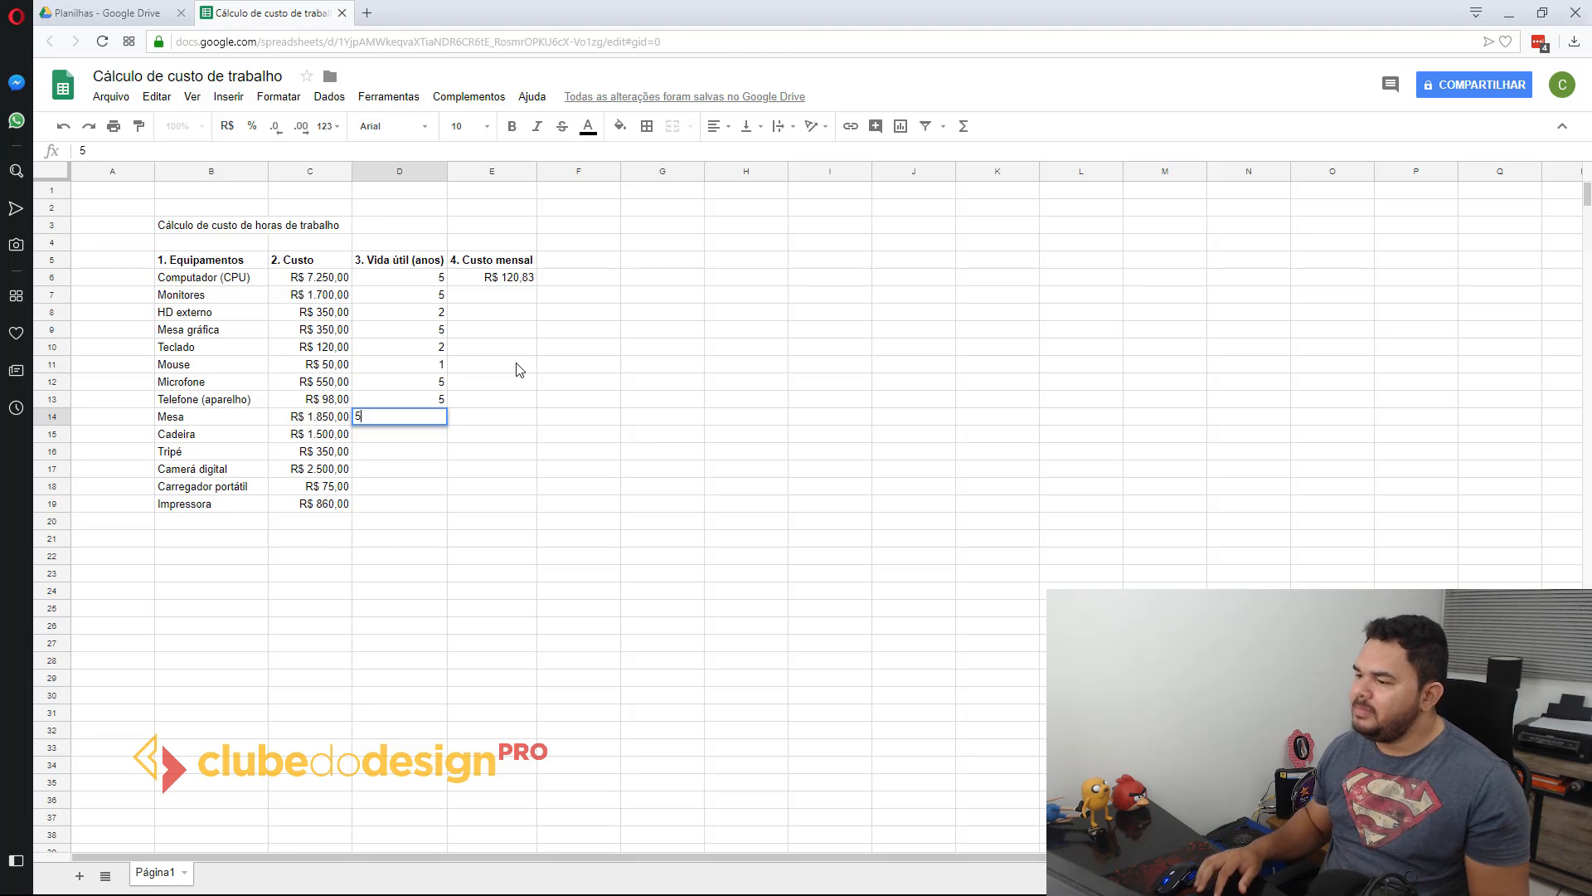
pyautogui.press('Return')
pyautogui.press('Up')
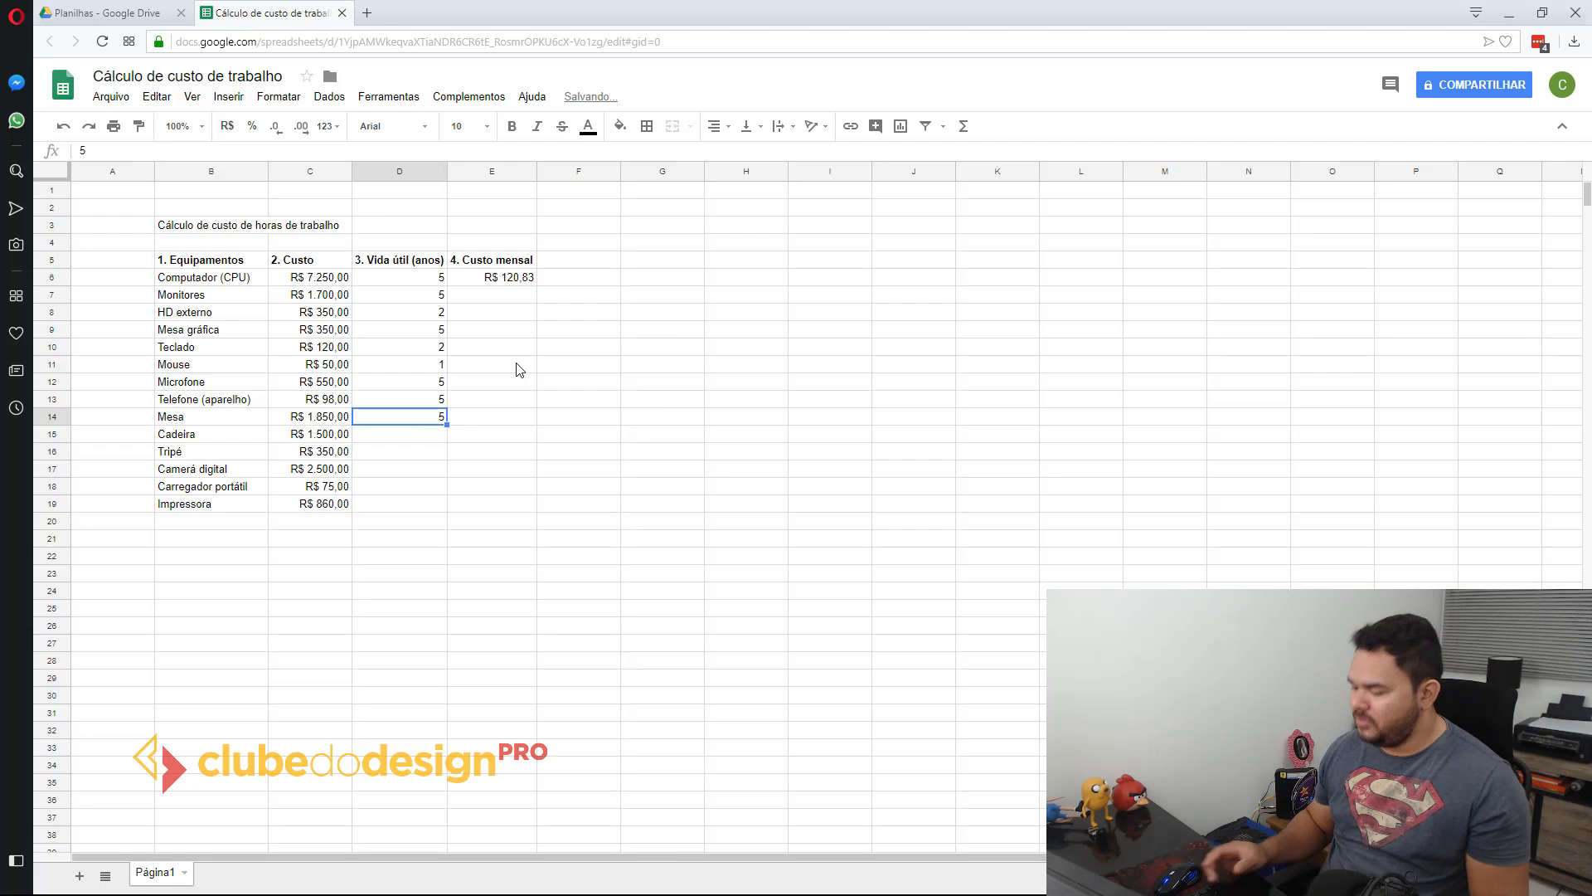
pyautogui.write('6')
pyautogui.press('Return')
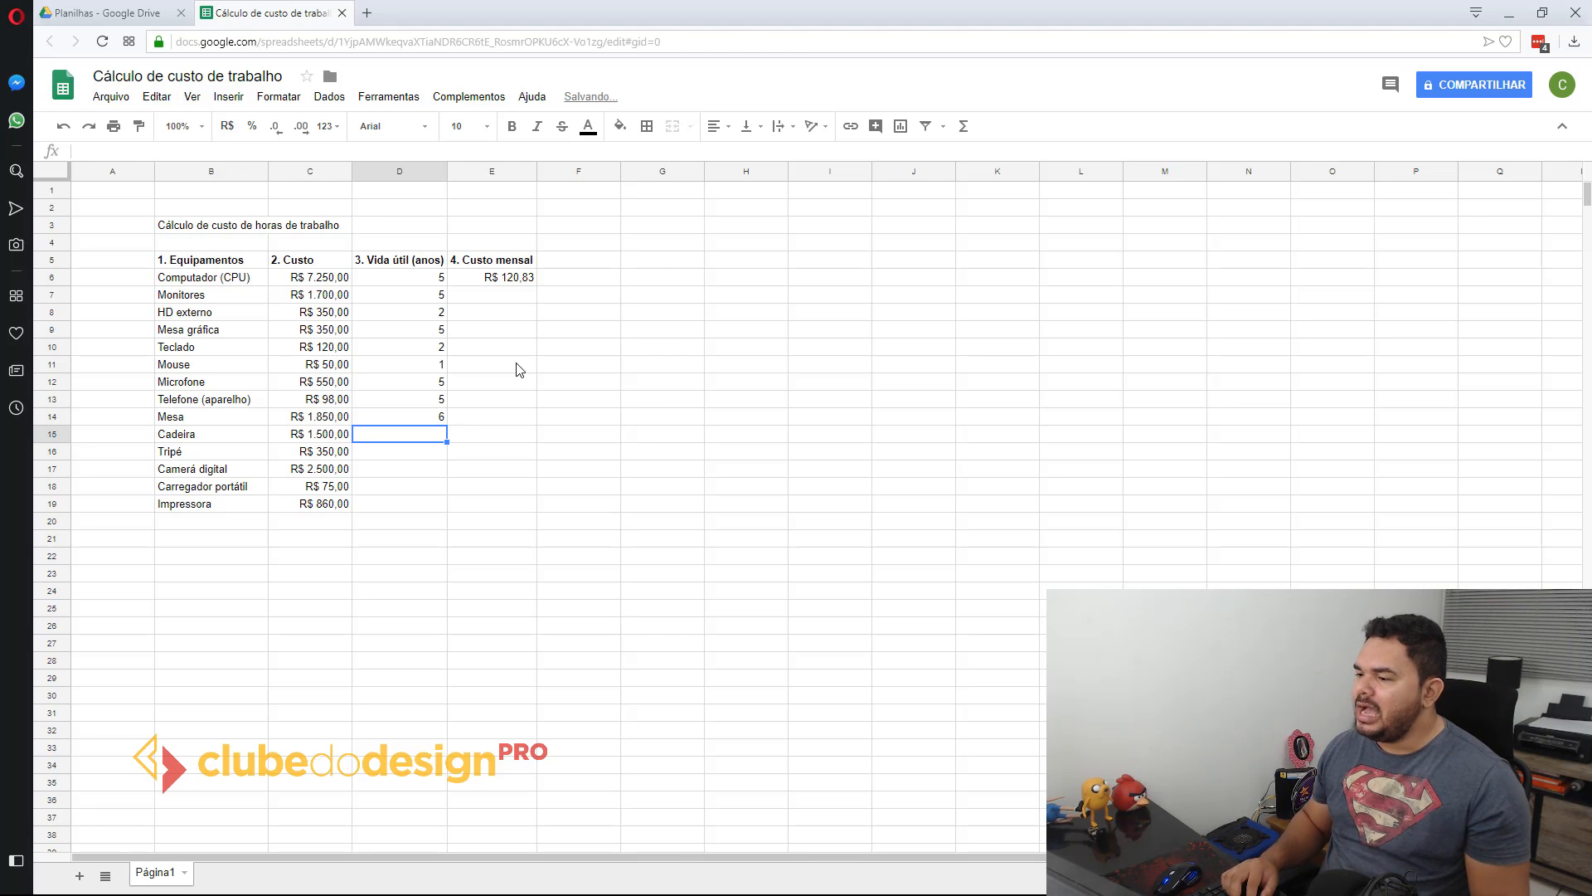
# Step: Enter useful lives of 2, 5 and 3 years in D15:D17 for Cadeira, Tripé and Camerá digital
pyautogui.write('2')
pyautogui.press('Return')
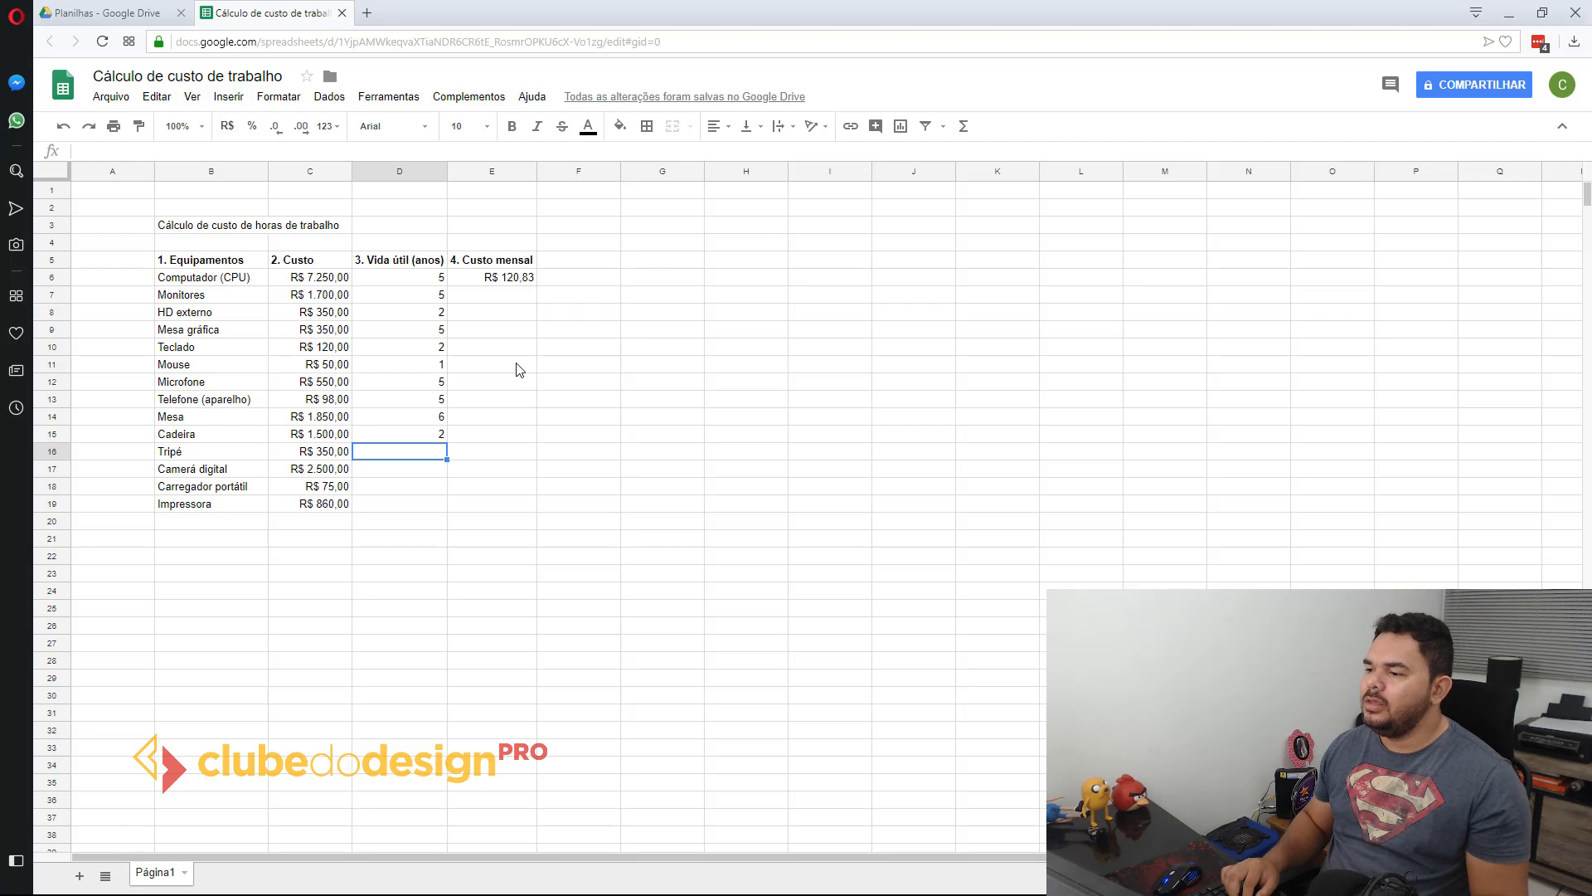
pyautogui.write('5')
pyautogui.press('Return')
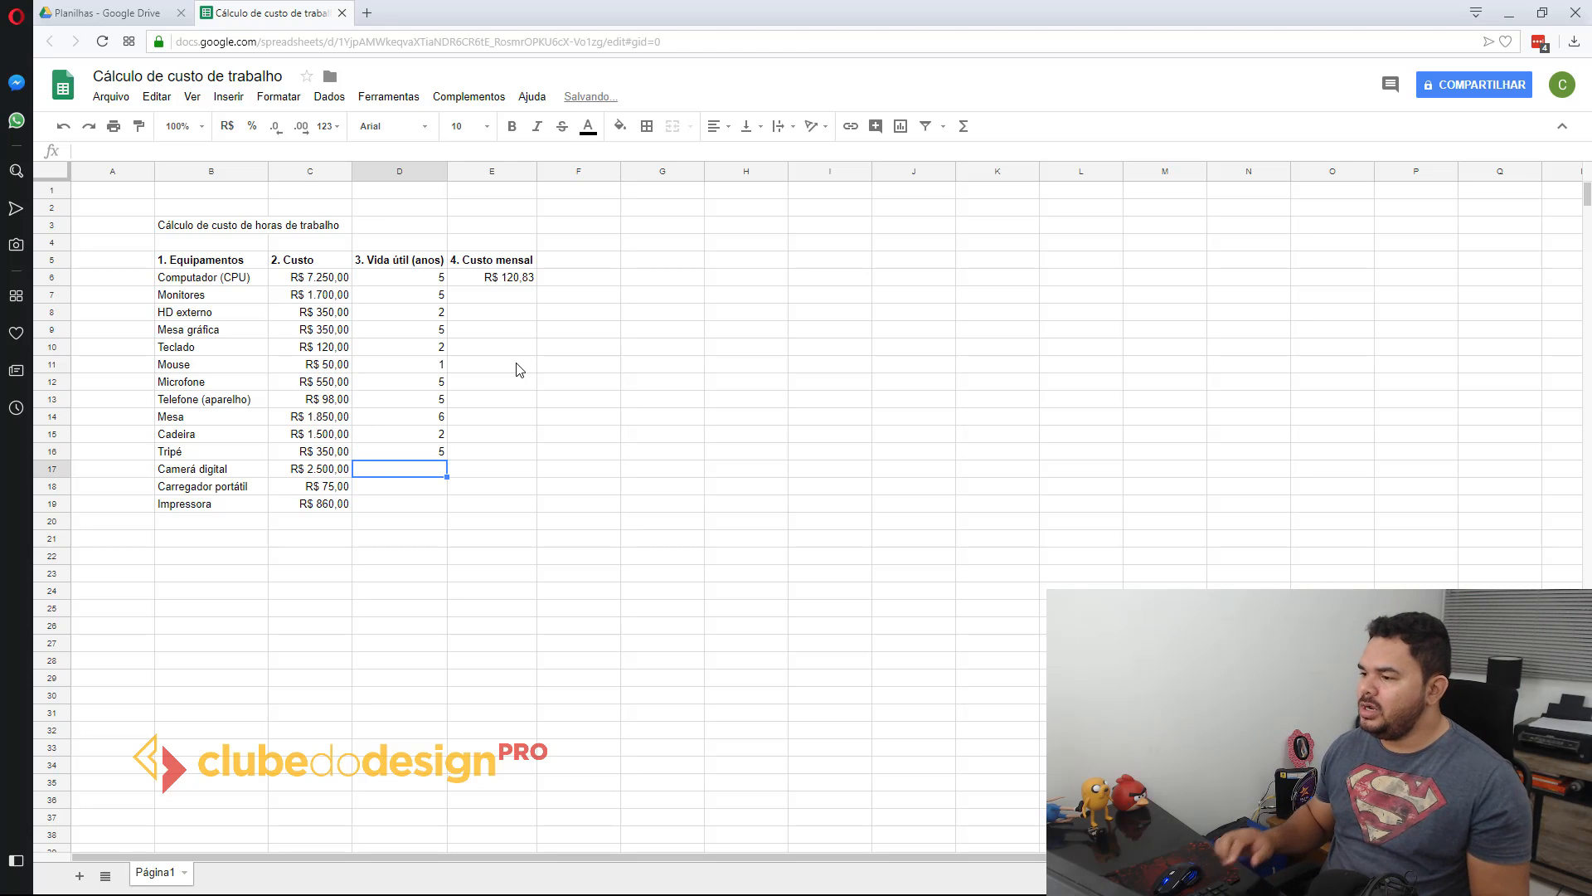
pyautogui.write('5')
pyautogui.press('Return')
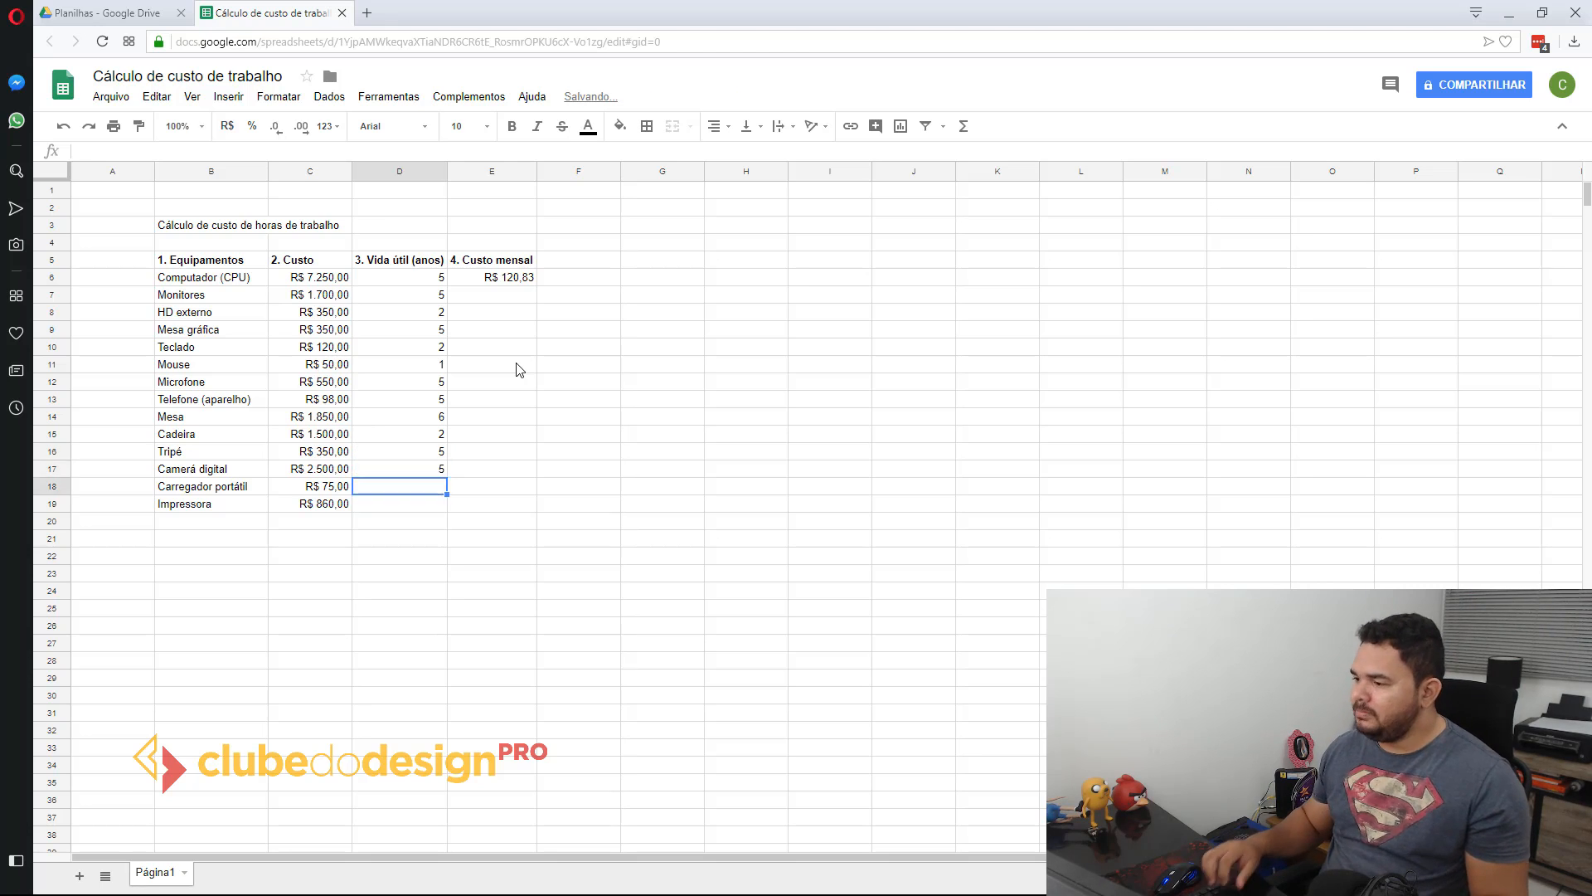
pyautogui.press('Up')
pyautogui.write('3')
pyautogui.press('Return')
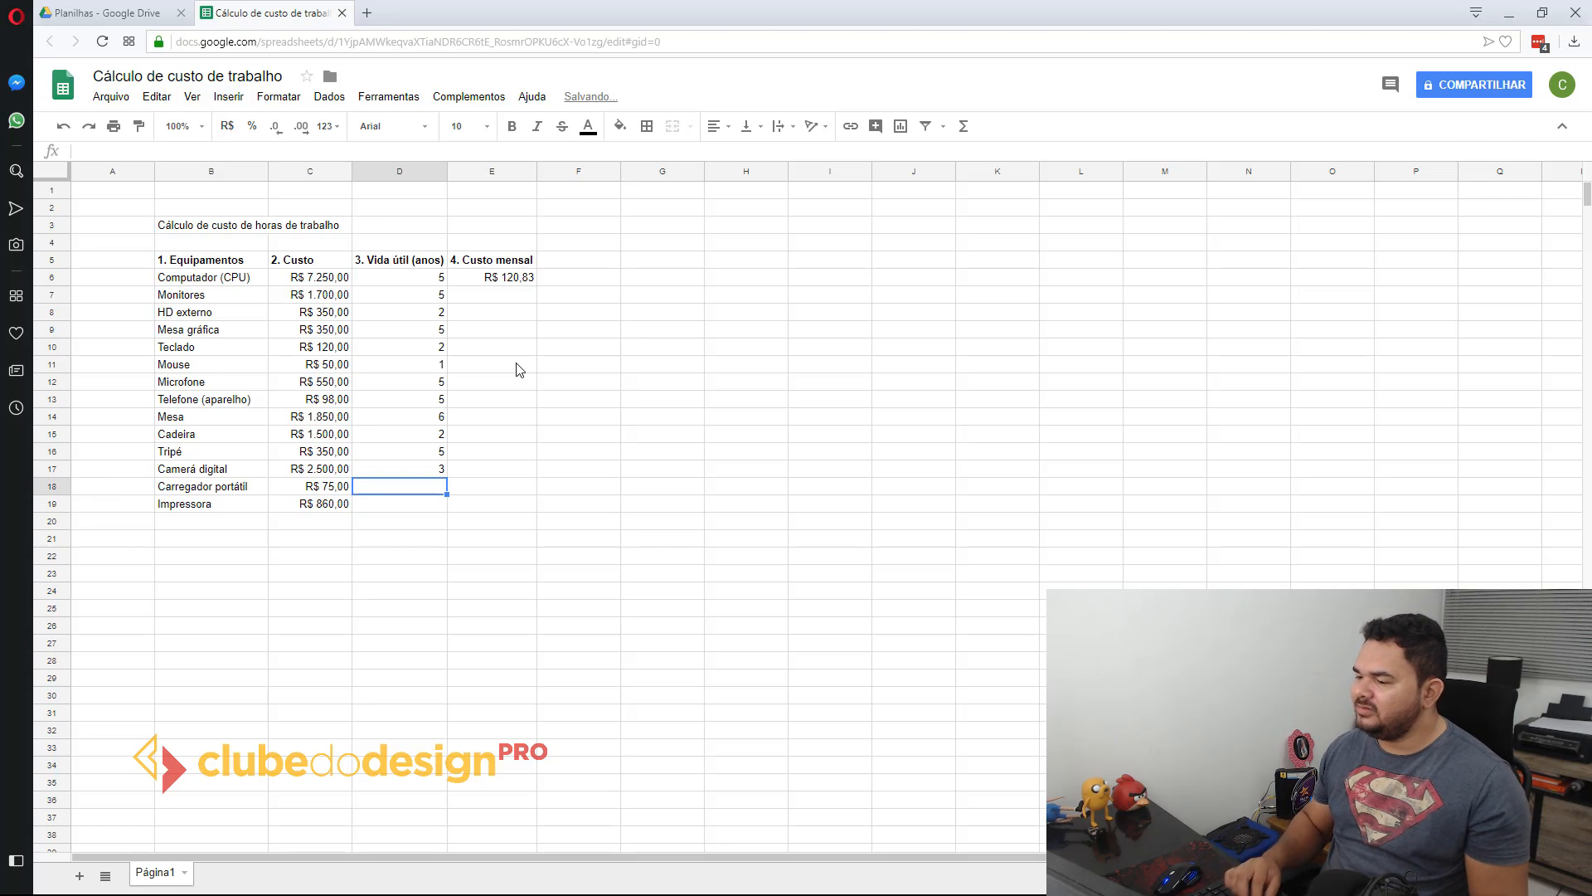
# Step: Set the useful life of Carregador portátil to 2 years in D18 and of Impressora to 4 years in D19
pyautogui.write('2')
pyautogui.press('Return')
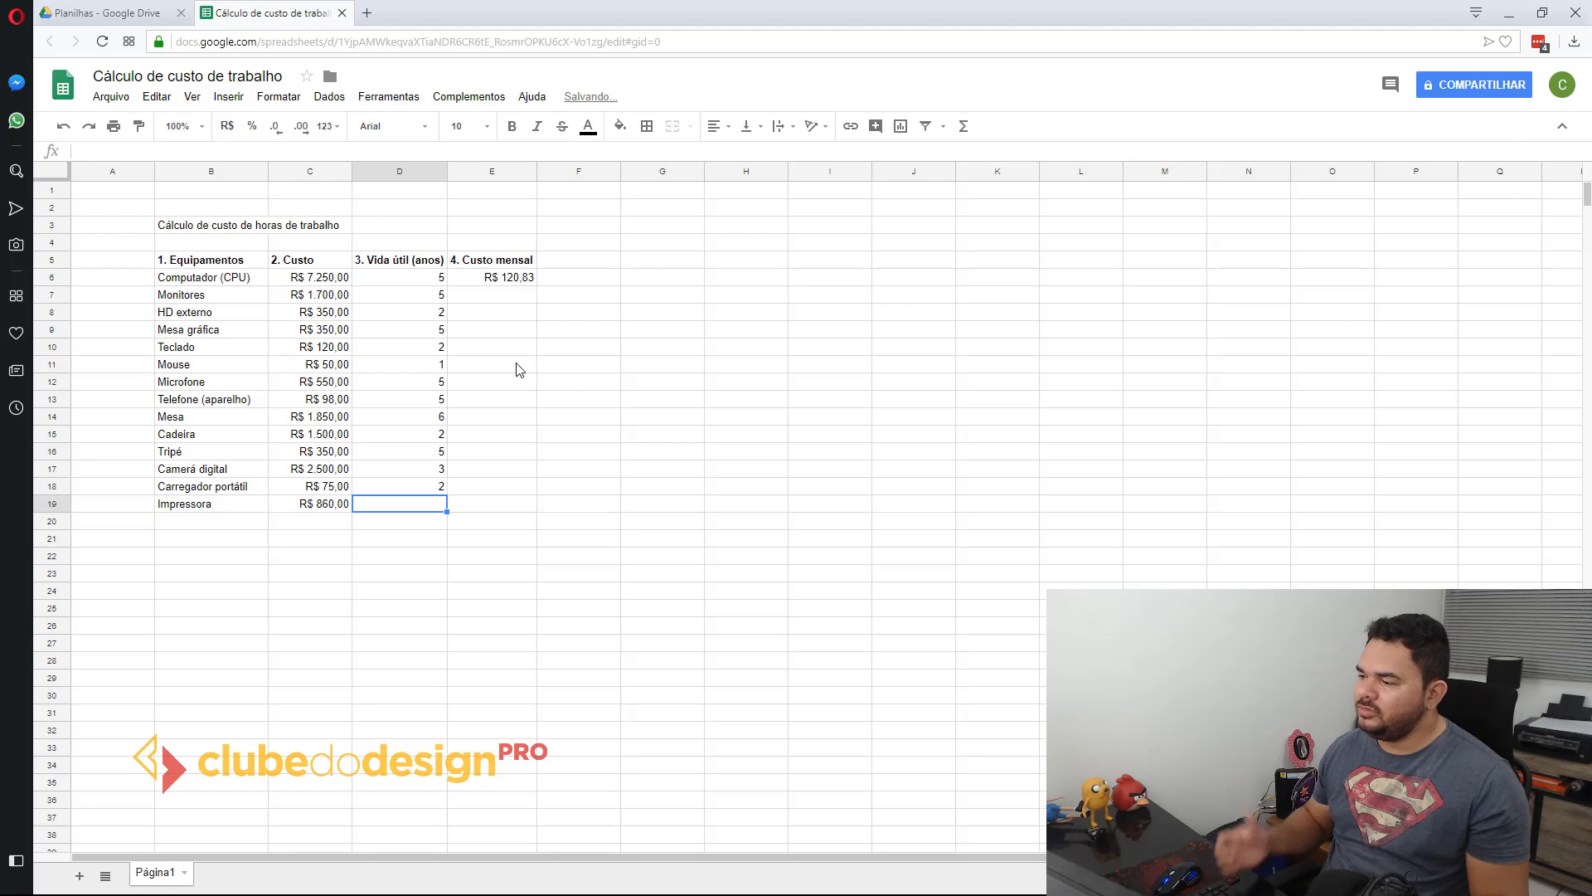
pyautogui.write('3')
pyautogui.press('Return')
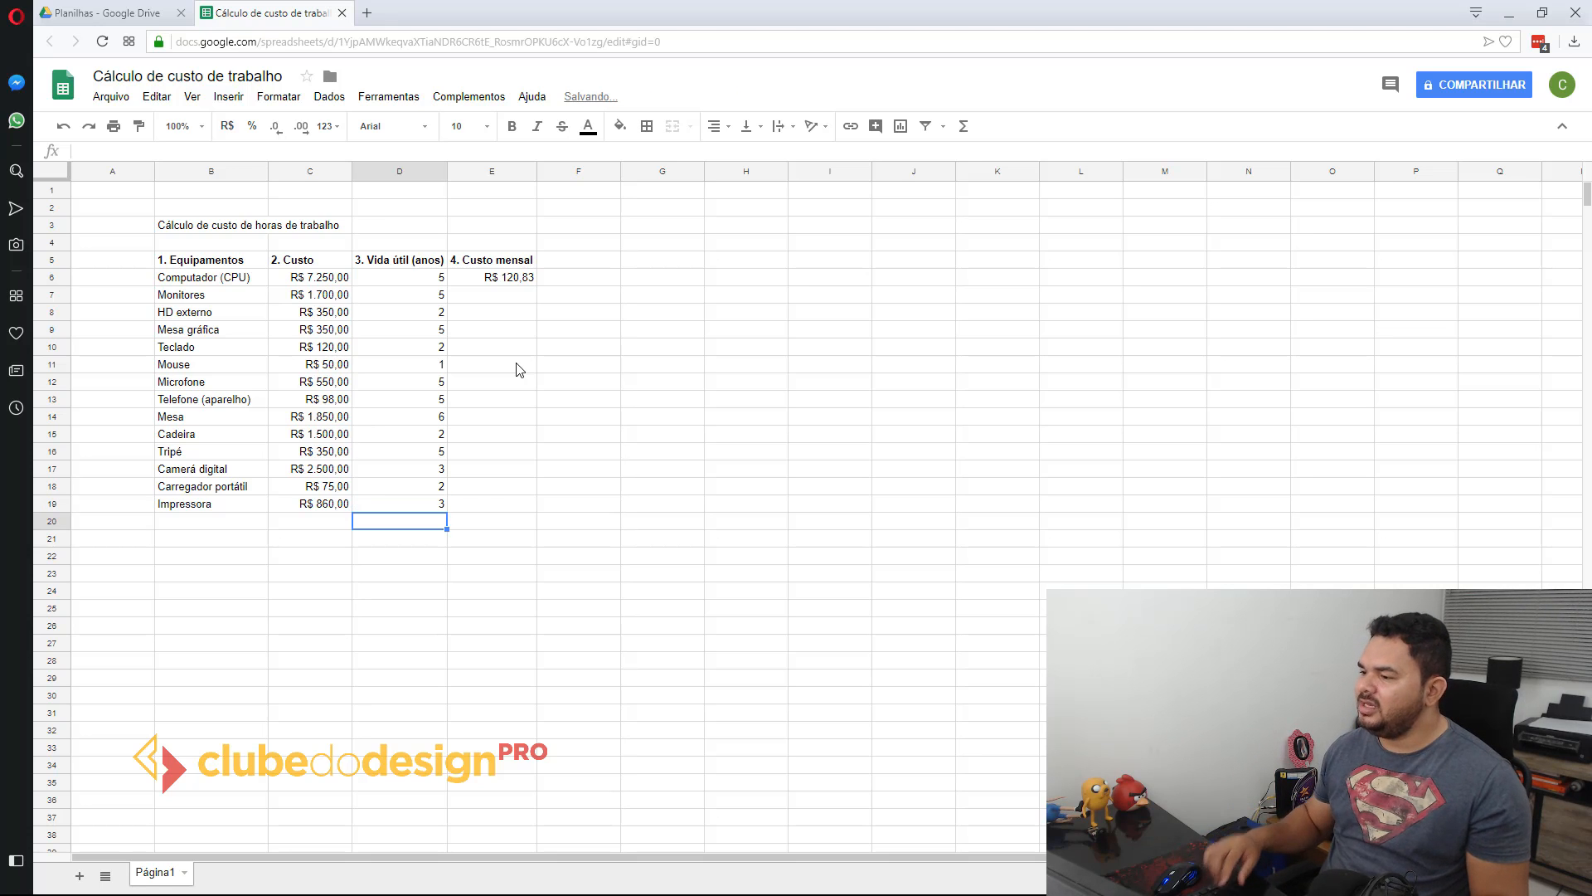
pyautogui.press('Up')
pyautogui.write('4')
pyautogui.press('Return')
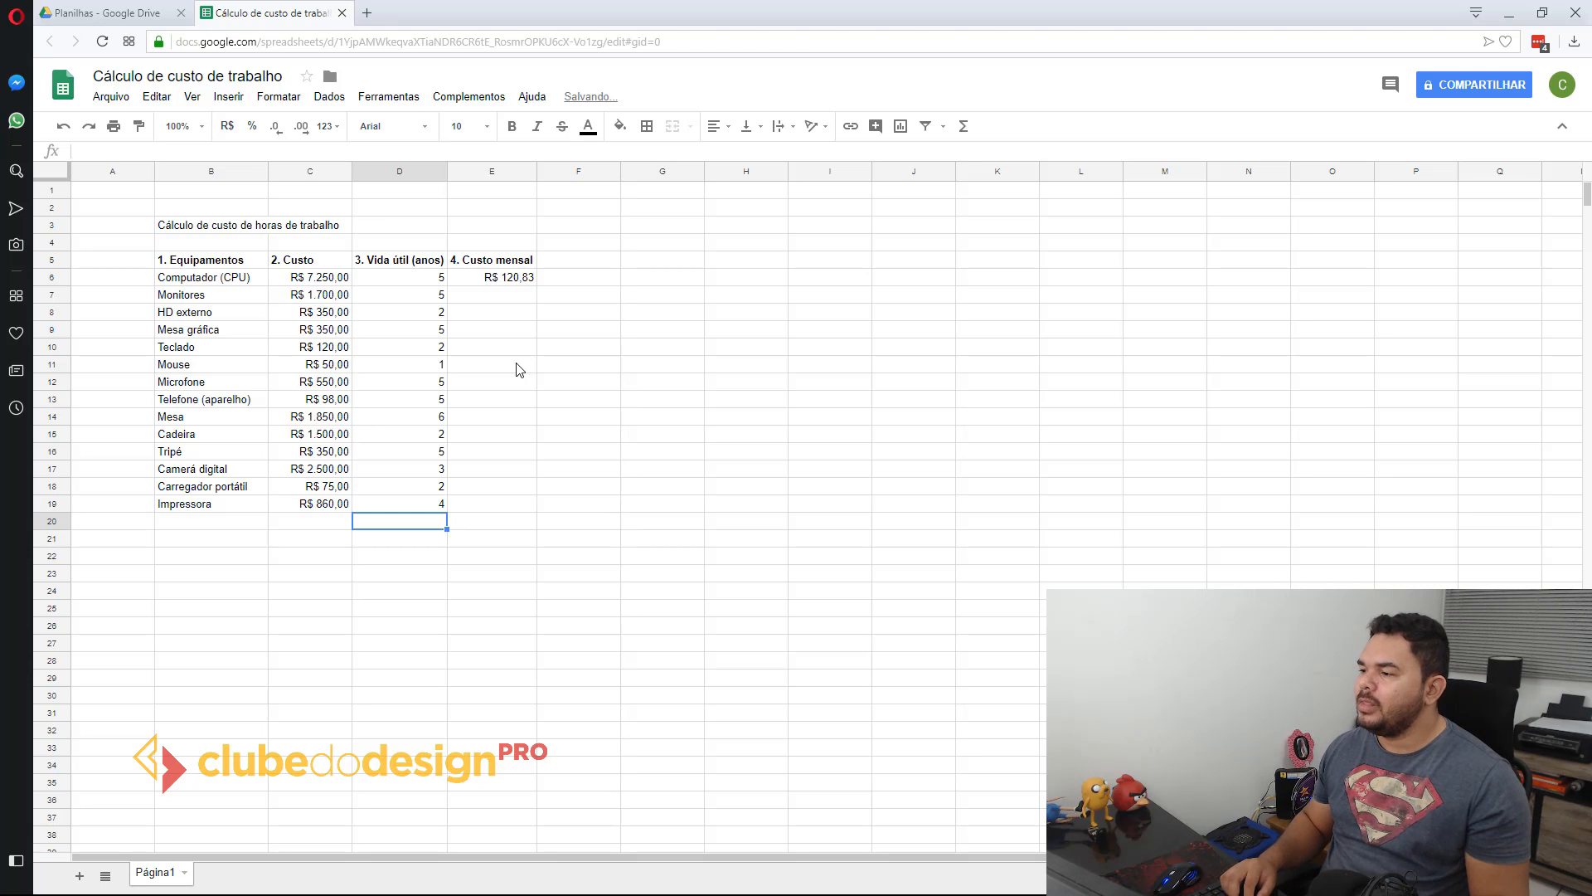
pyautogui.moveTo(316, 279); pyautogui.dragTo(303, 504)
pyautogui.click(211, 263)
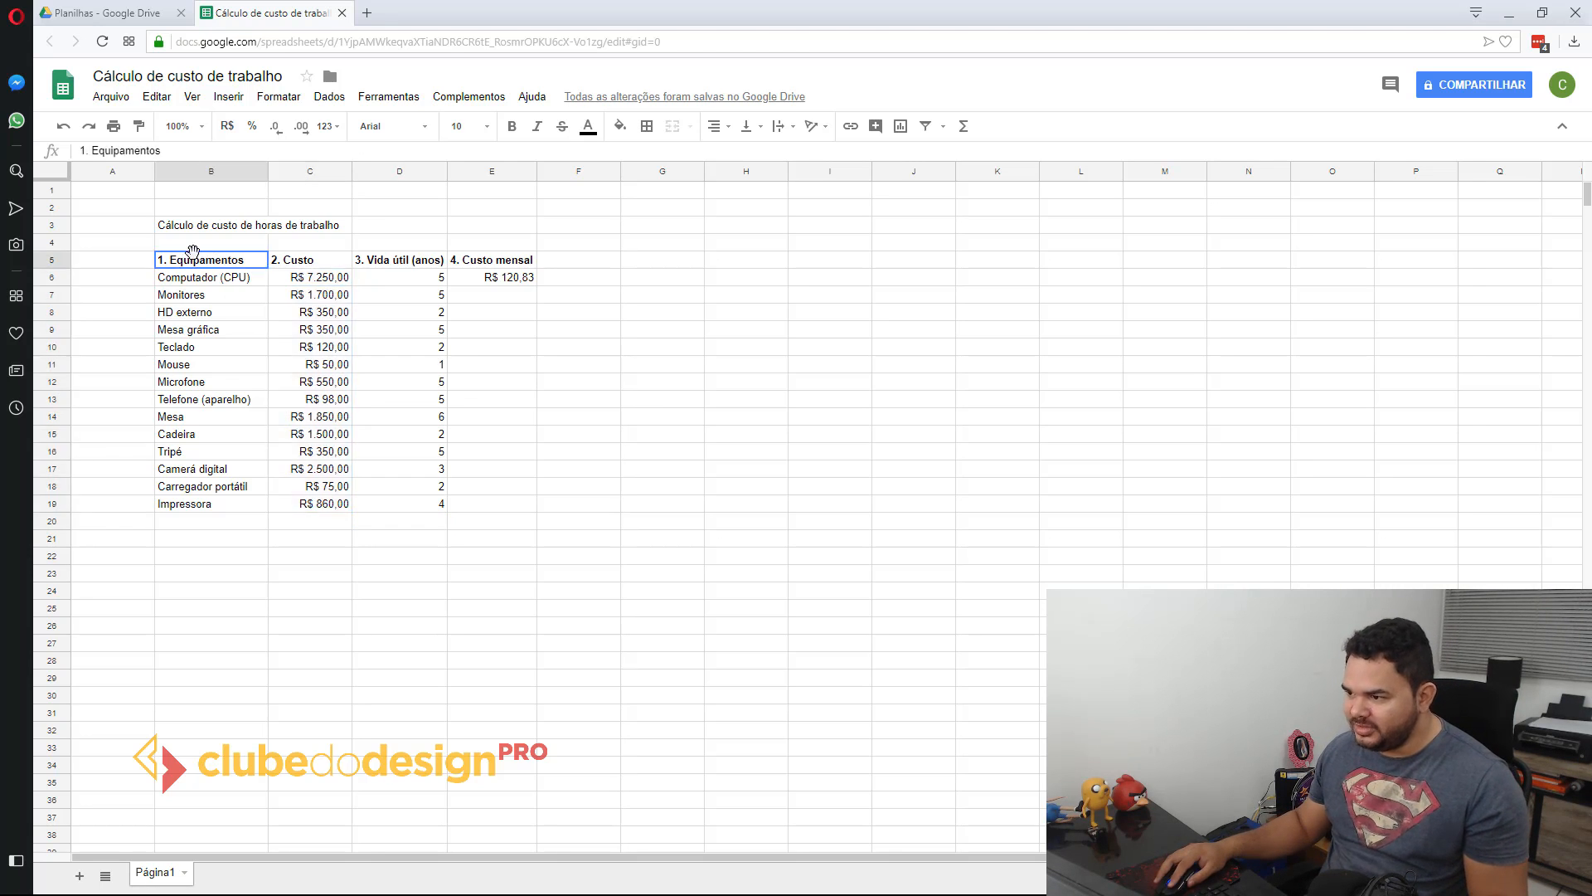
# Step: Examine the Custo header and the monthly cost formula of Computador (CPU) in E6
pyautogui.click(313, 266)
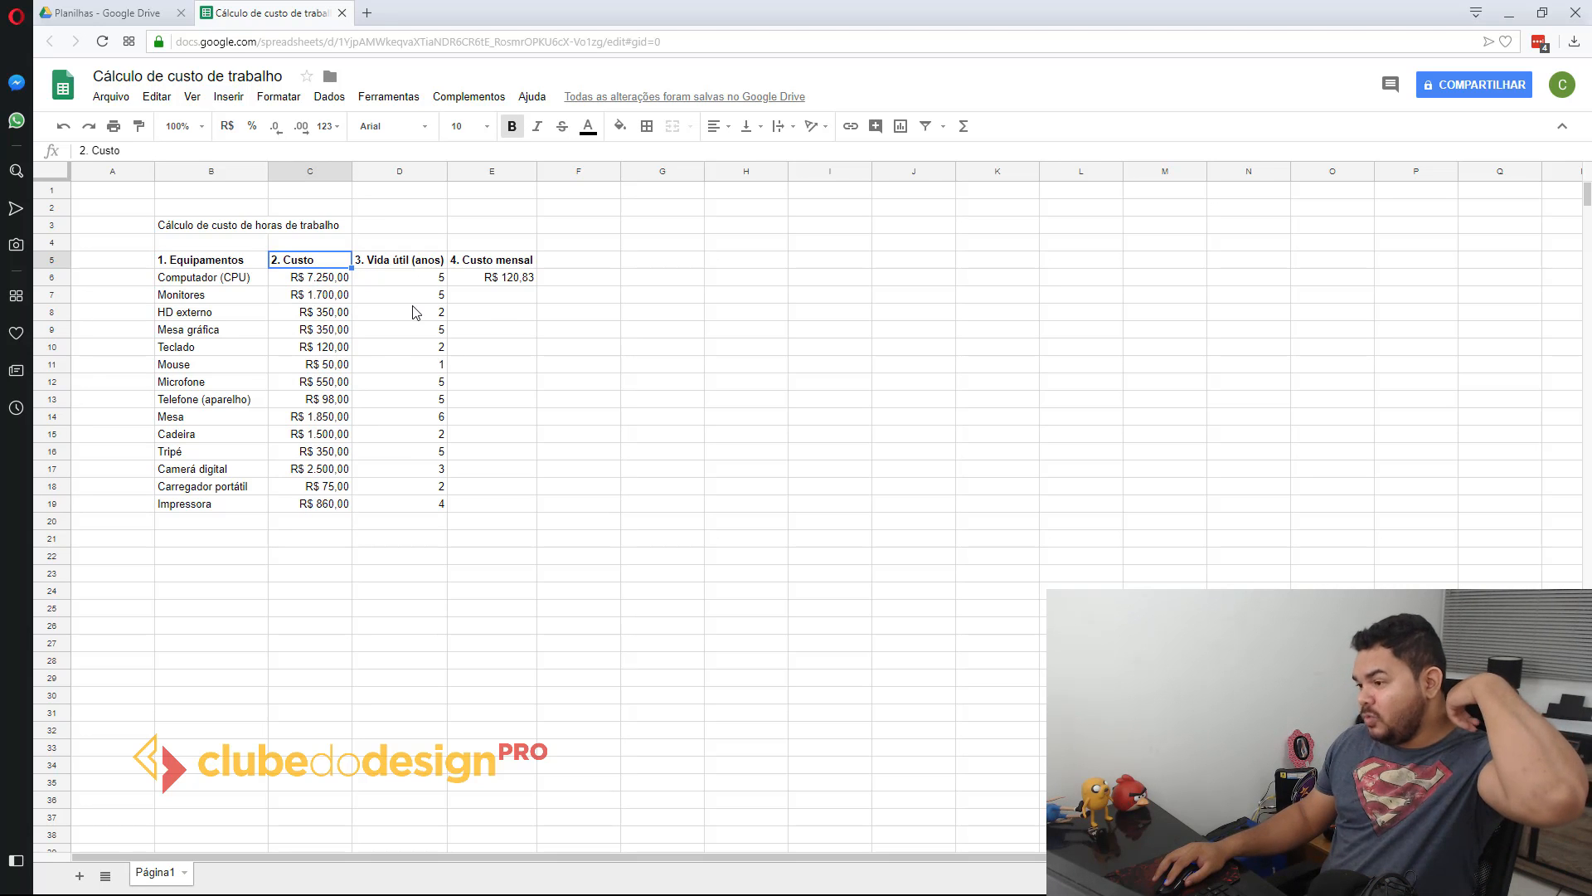
pyautogui.click(534, 278)
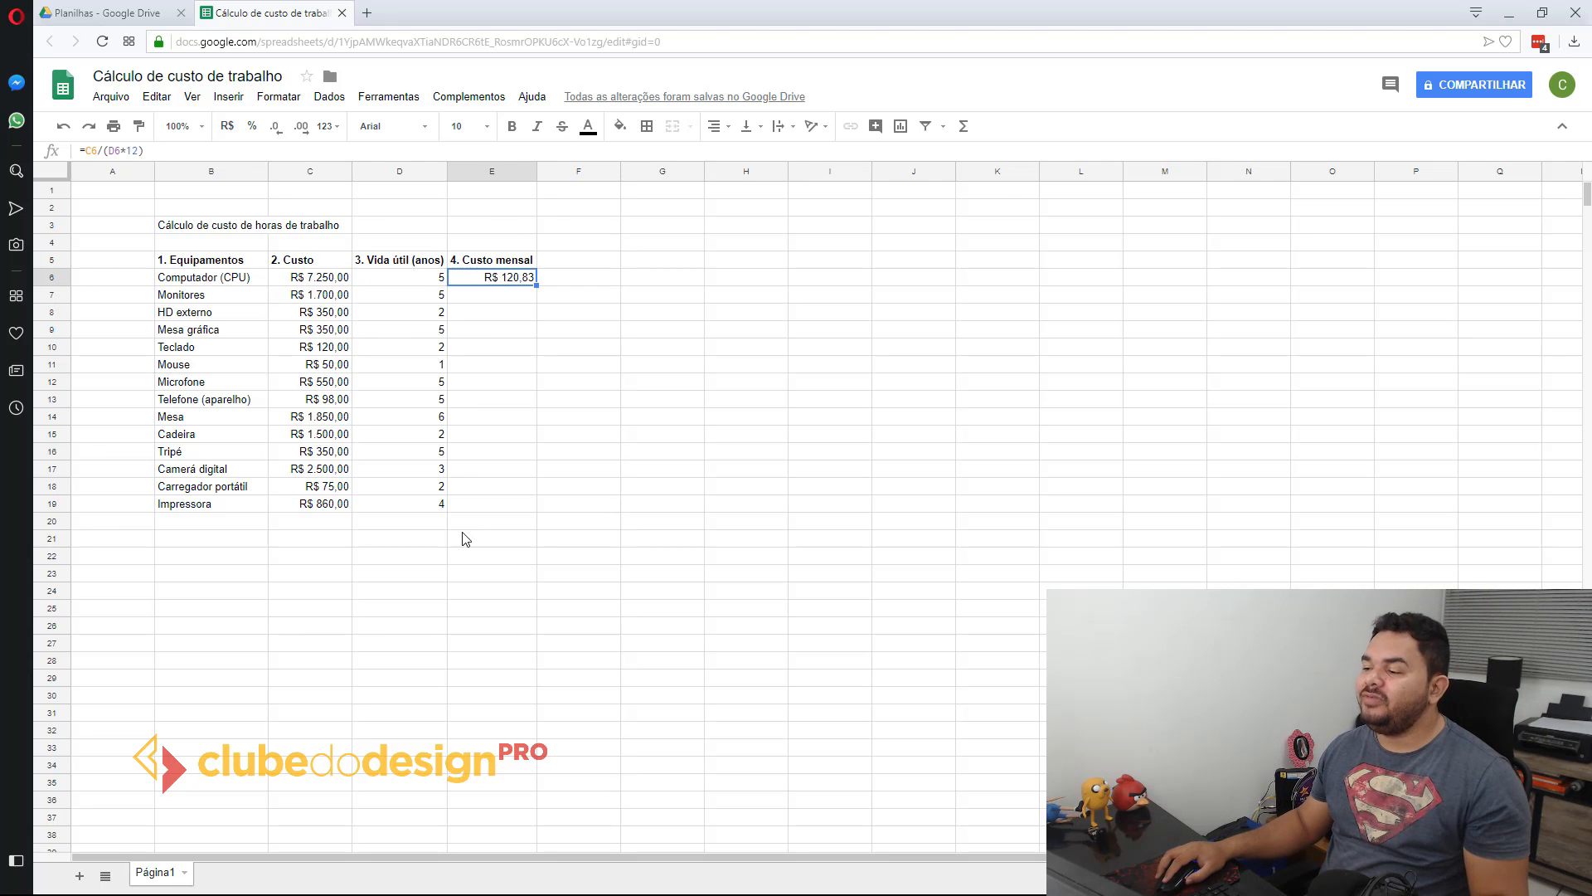
pyautogui.doubleClick(473, 280)
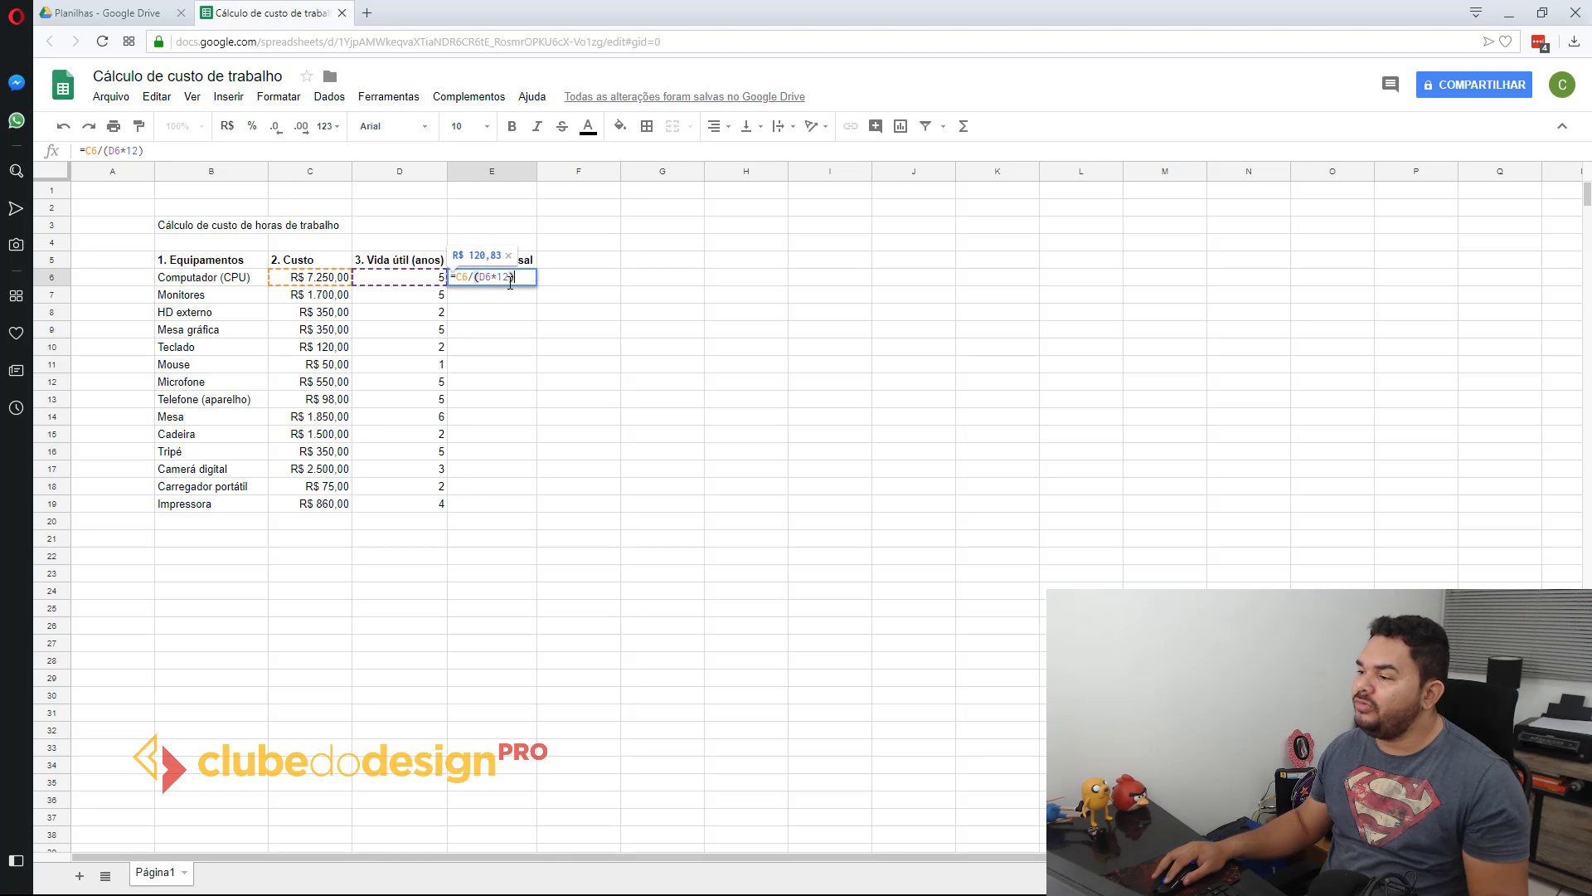
pyautogui.press('Return')
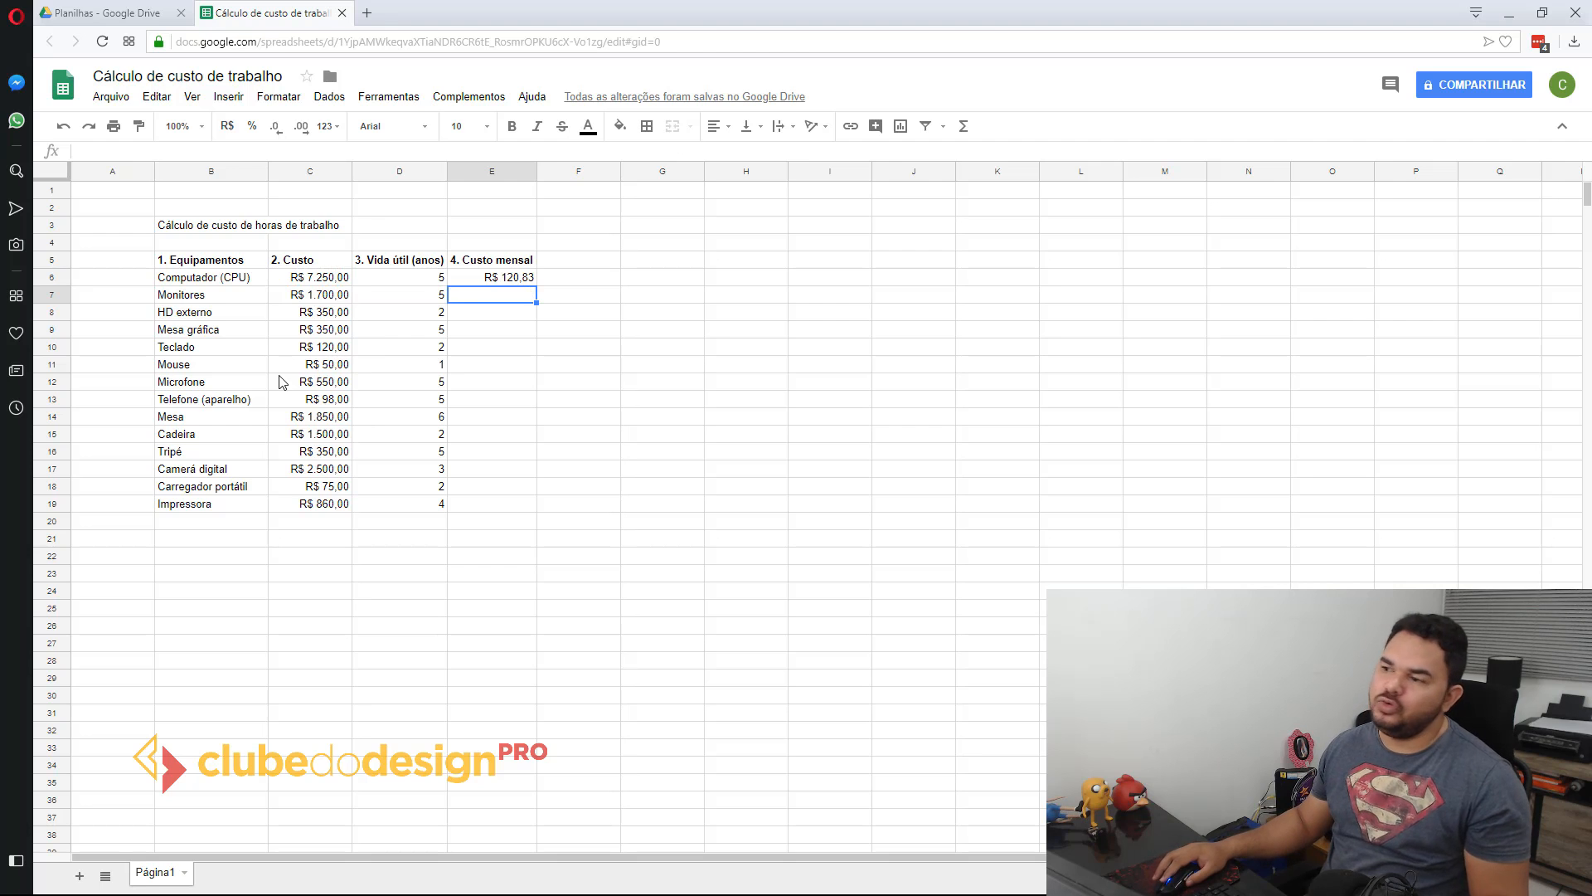
pyautogui.click(480, 280)
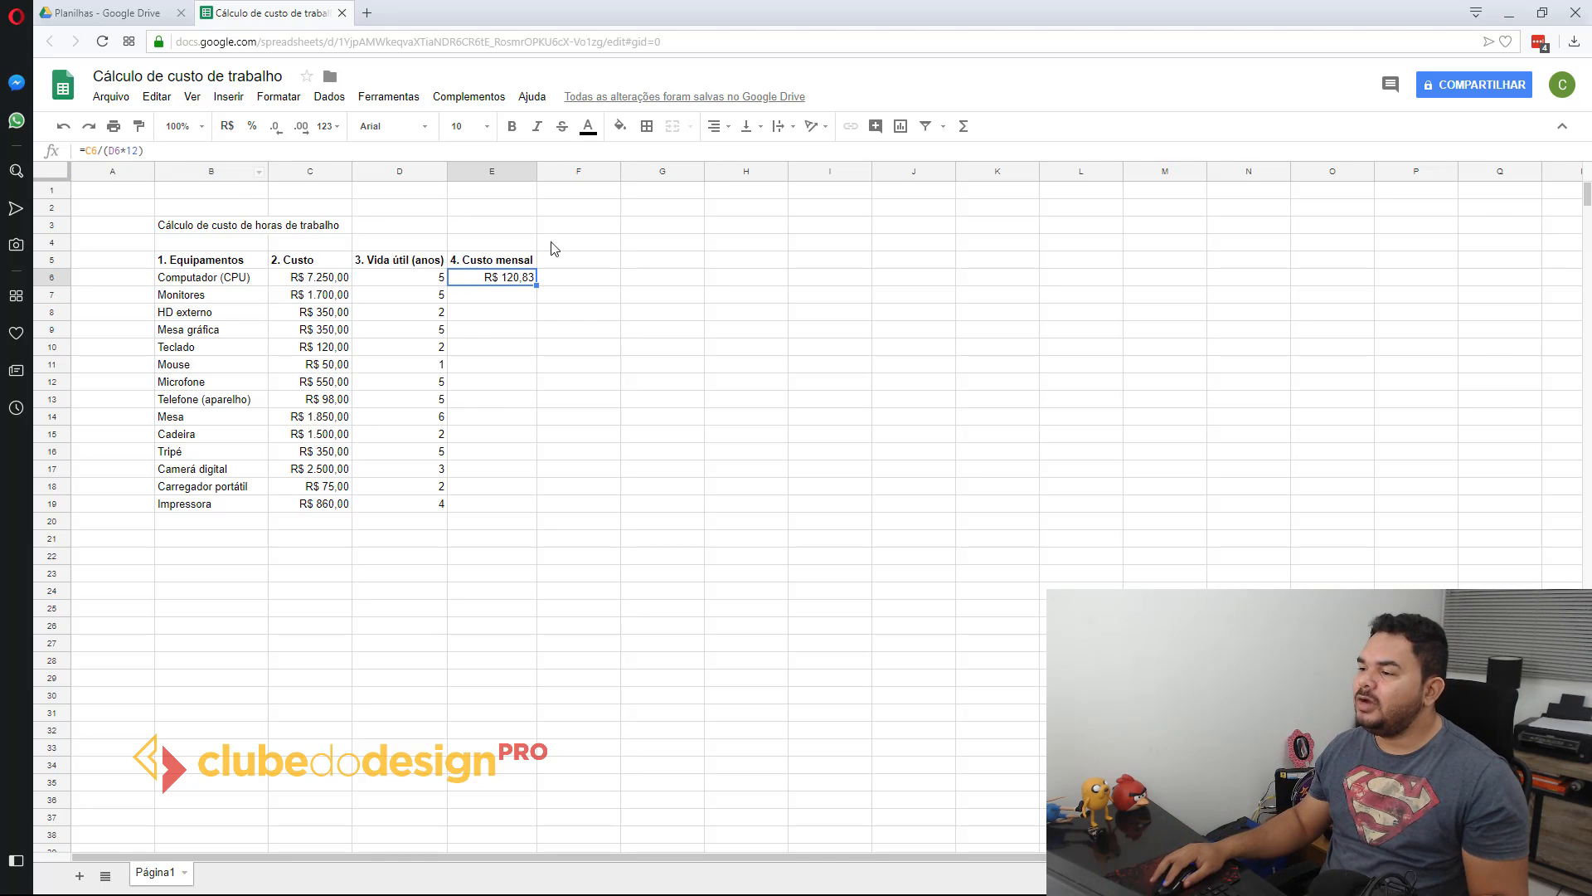
pyautogui.doubleClick(495, 283)
pyautogui.moveTo(458, 281); pyautogui.dragTo(530, 277)
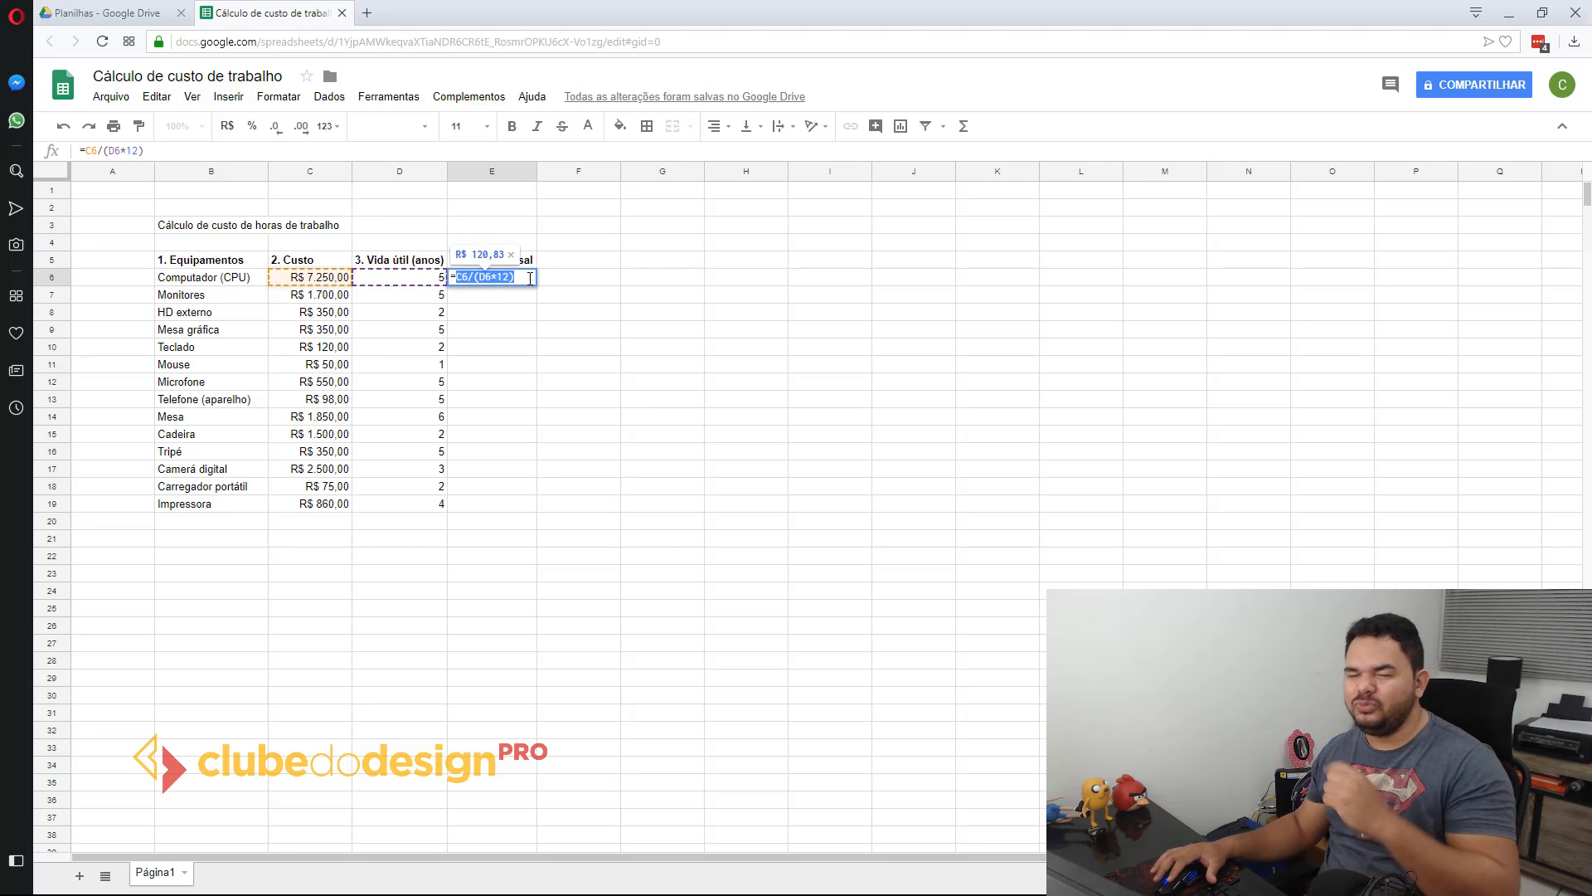
pyautogui.press('Return')
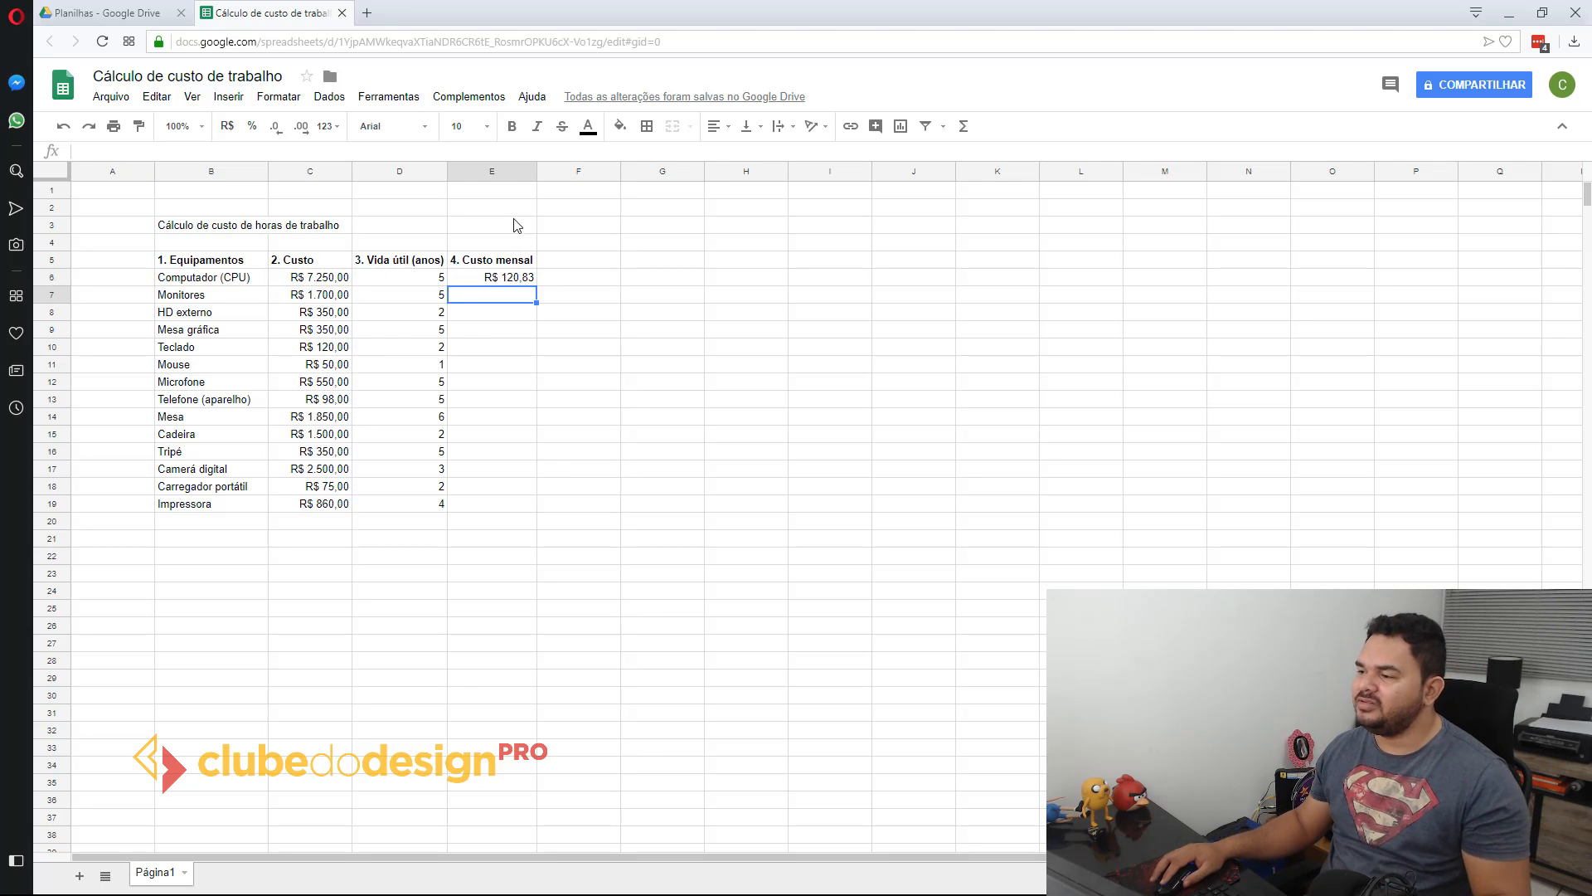
# Step: Copy the monthly cost formula from E6 down to every other equipment row, E7:E19
pyautogui.click(506, 281)
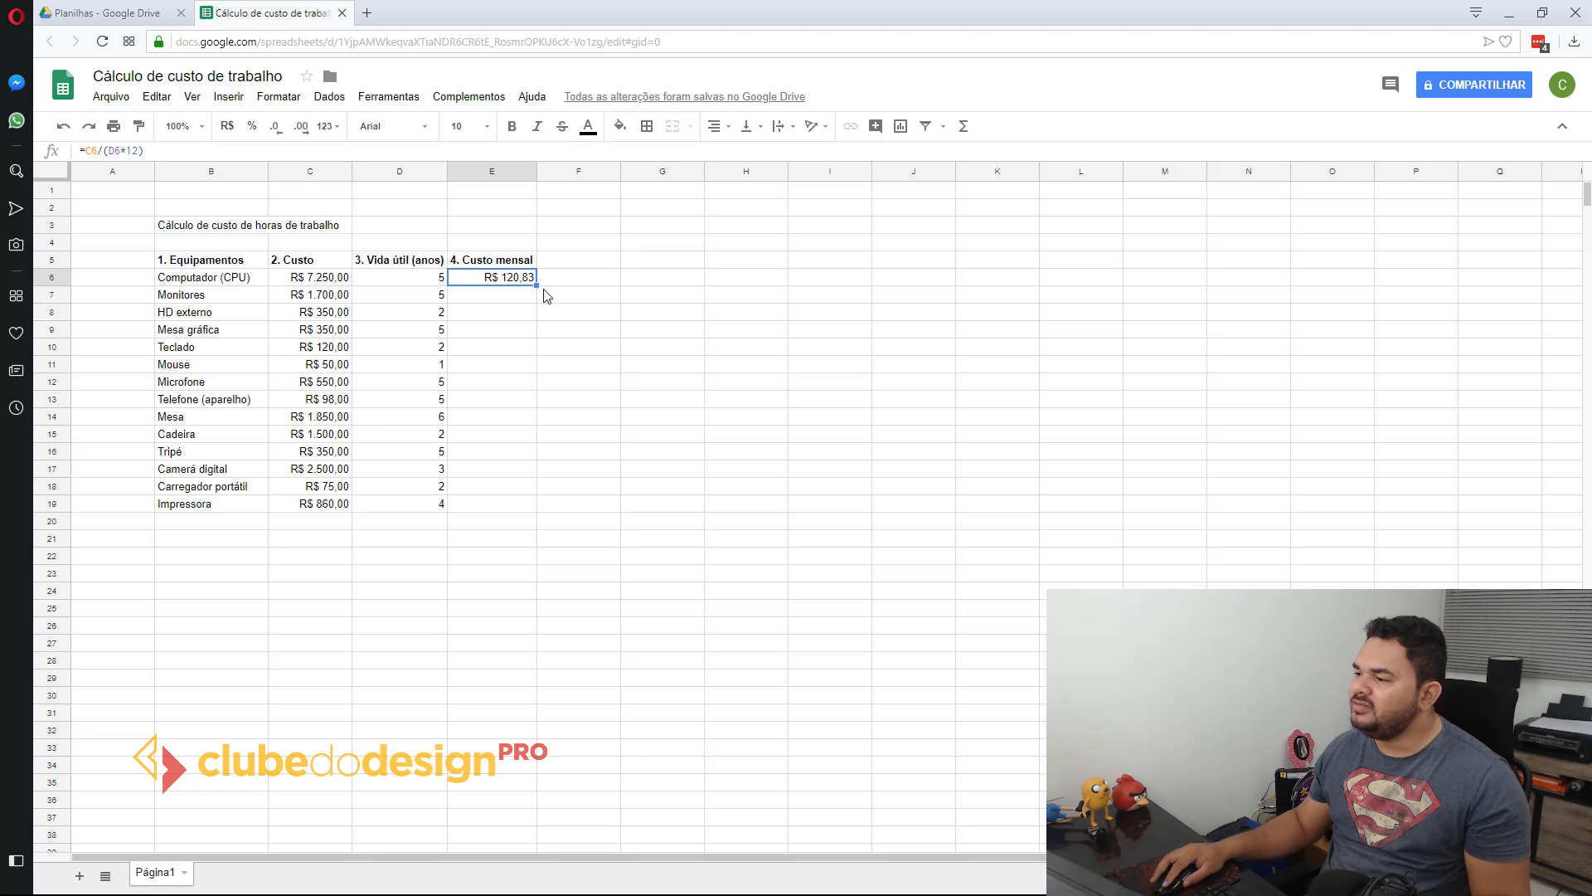
pyautogui.moveTo(538, 285); pyautogui.dragTo(464, 511)
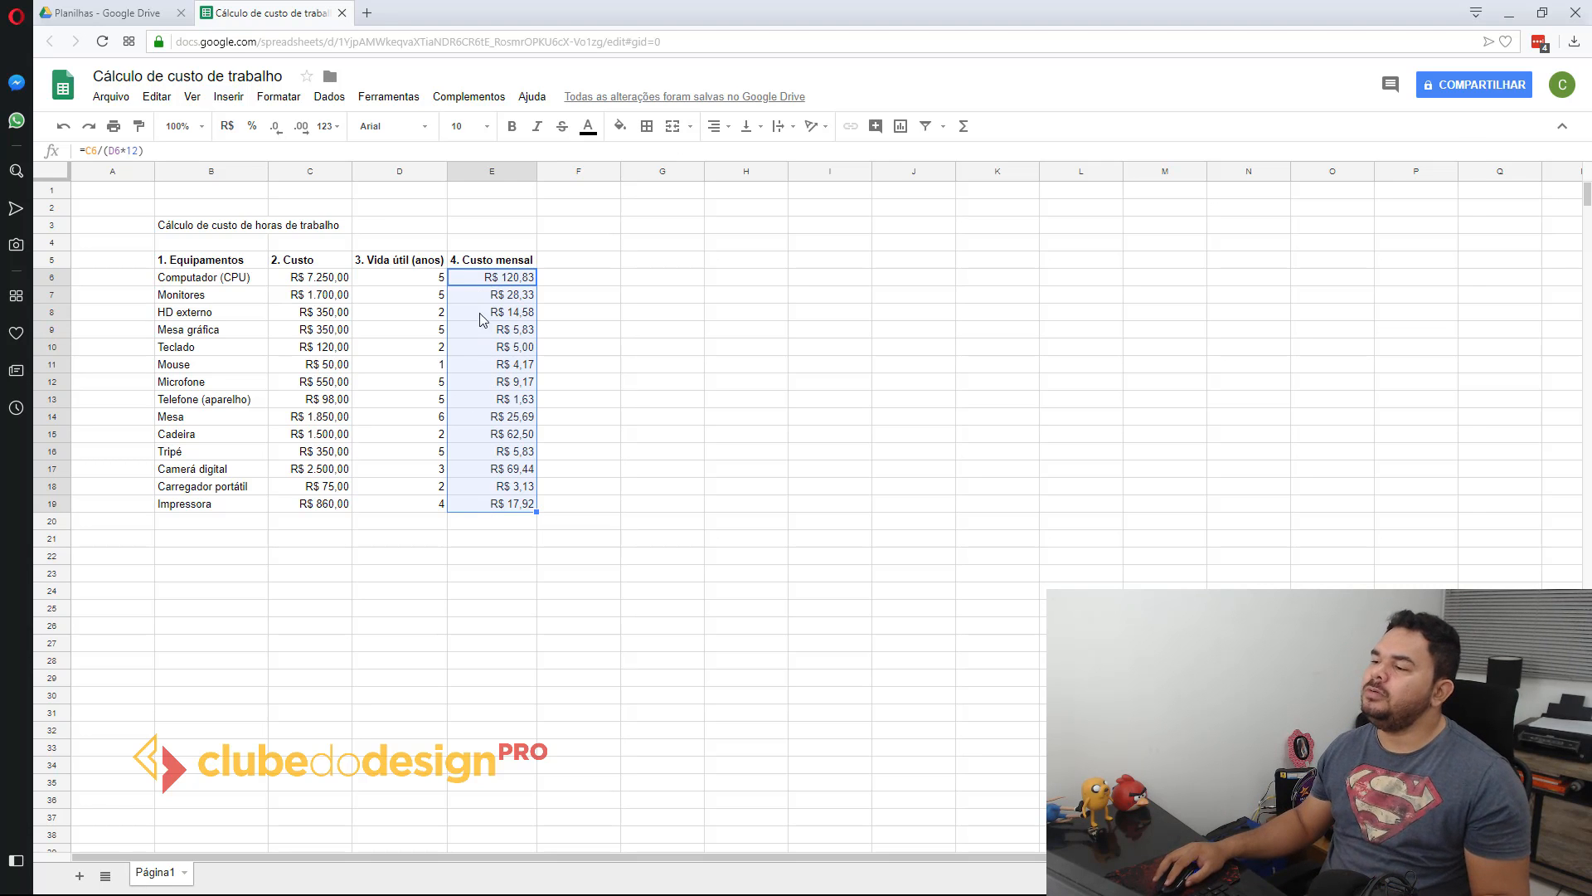
# Step: Check that the copied Custo mensal formulas in E6:E11 refer to the cost and useful life of their own rows
pyautogui.doubleClick(488, 280)
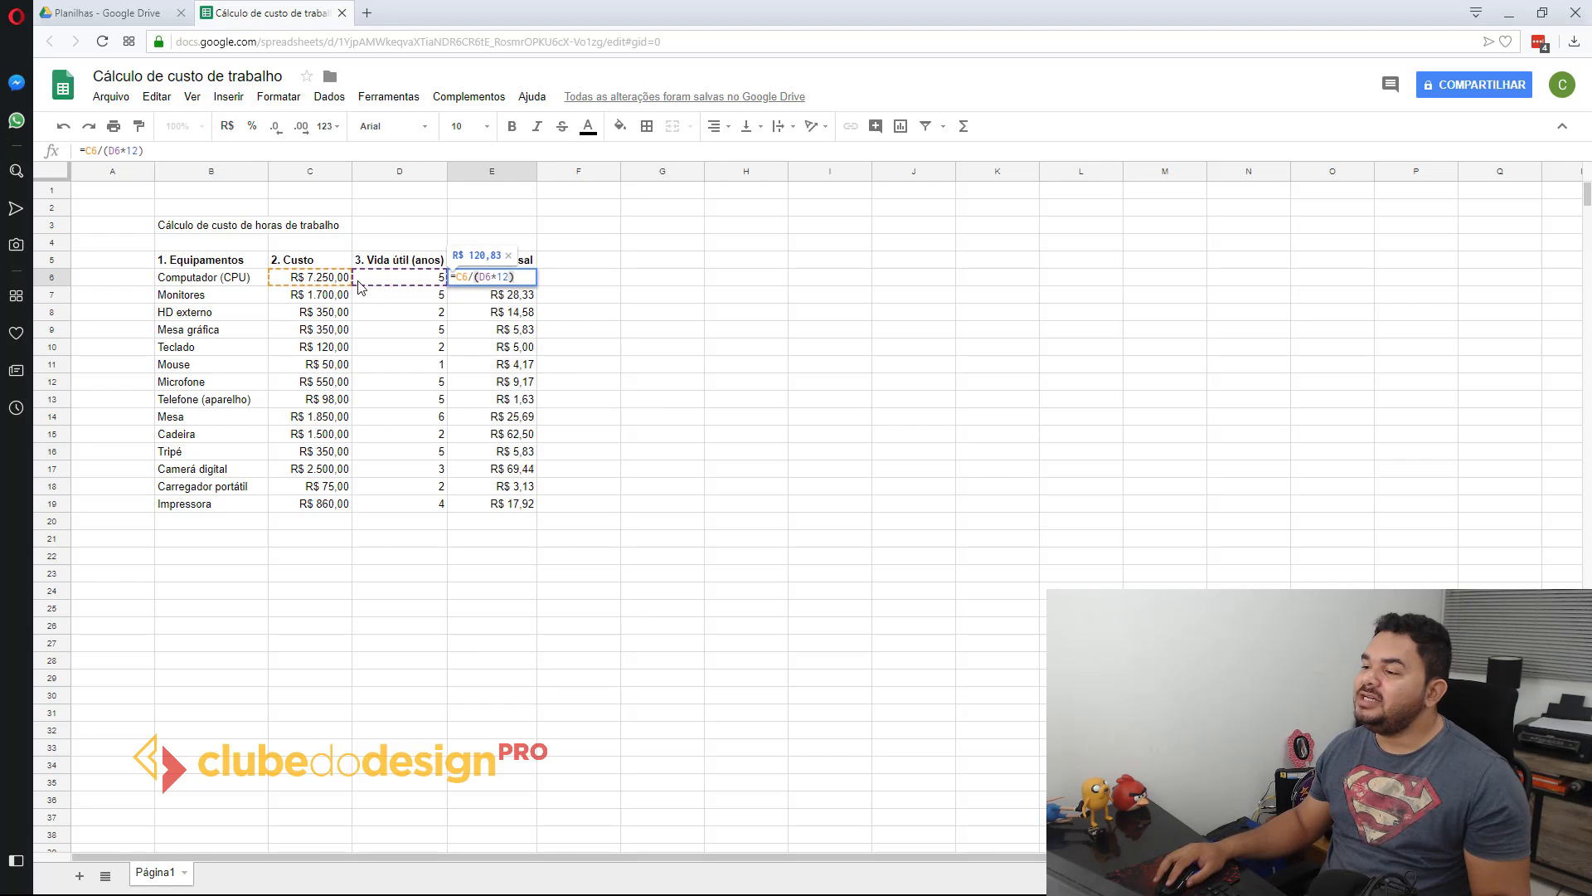
pyautogui.press('Return')
pyautogui.doubleClick(460, 279)
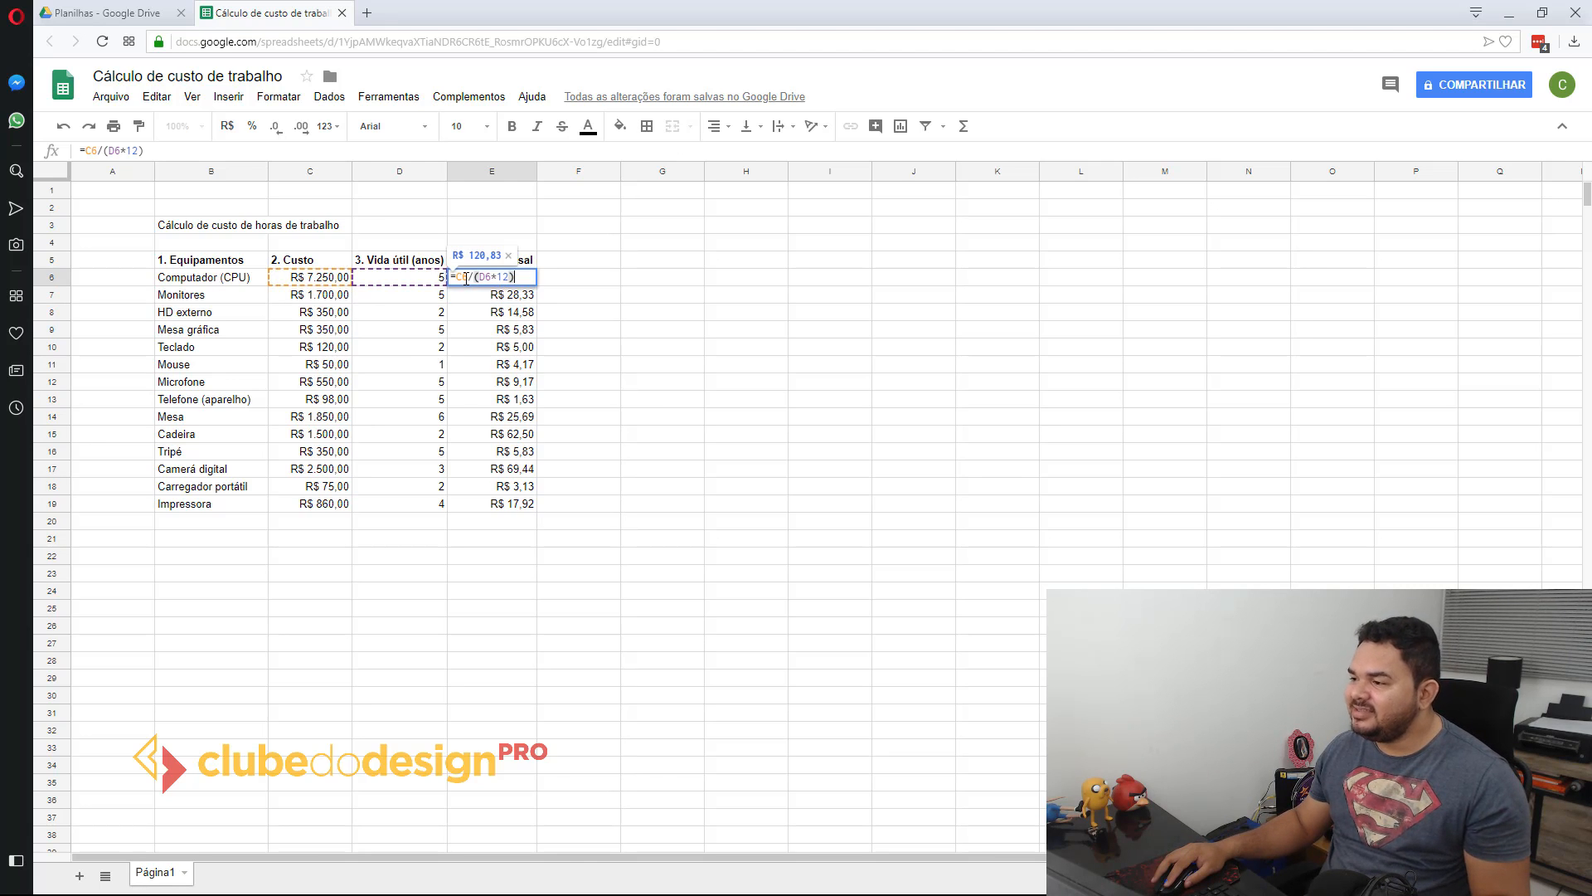
pyautogui.press('Return')
pyautogui.doubleClick(480, 301)
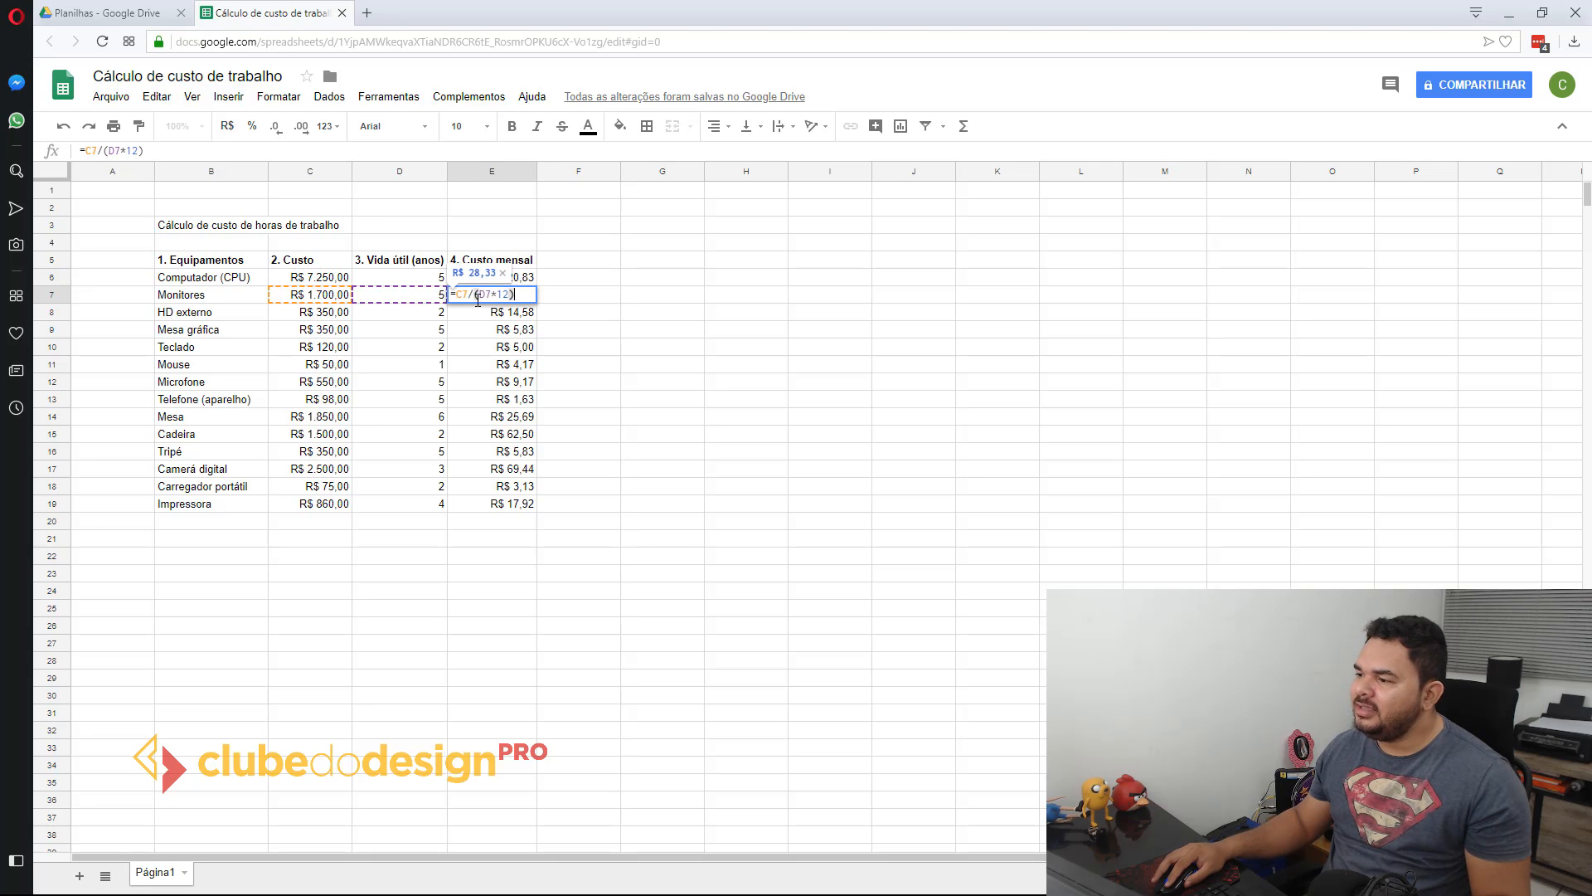
pyautogui.press('Return')
pyautogui.doubleClick(478, 315)
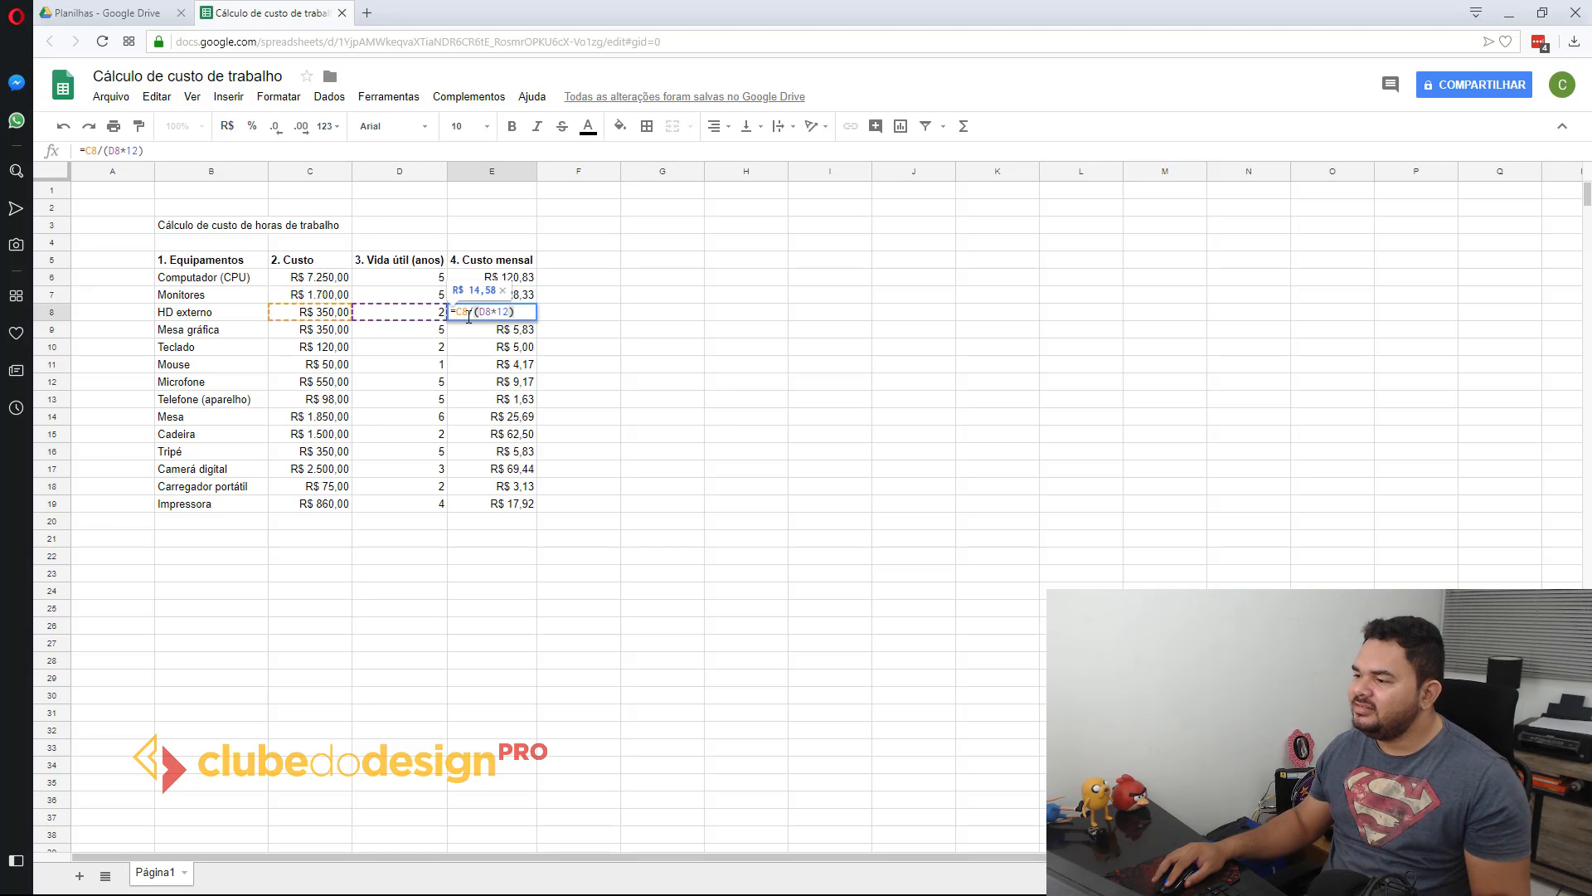
pyautogui.press('Return')
pyautogui.doubleClick(472, 334)
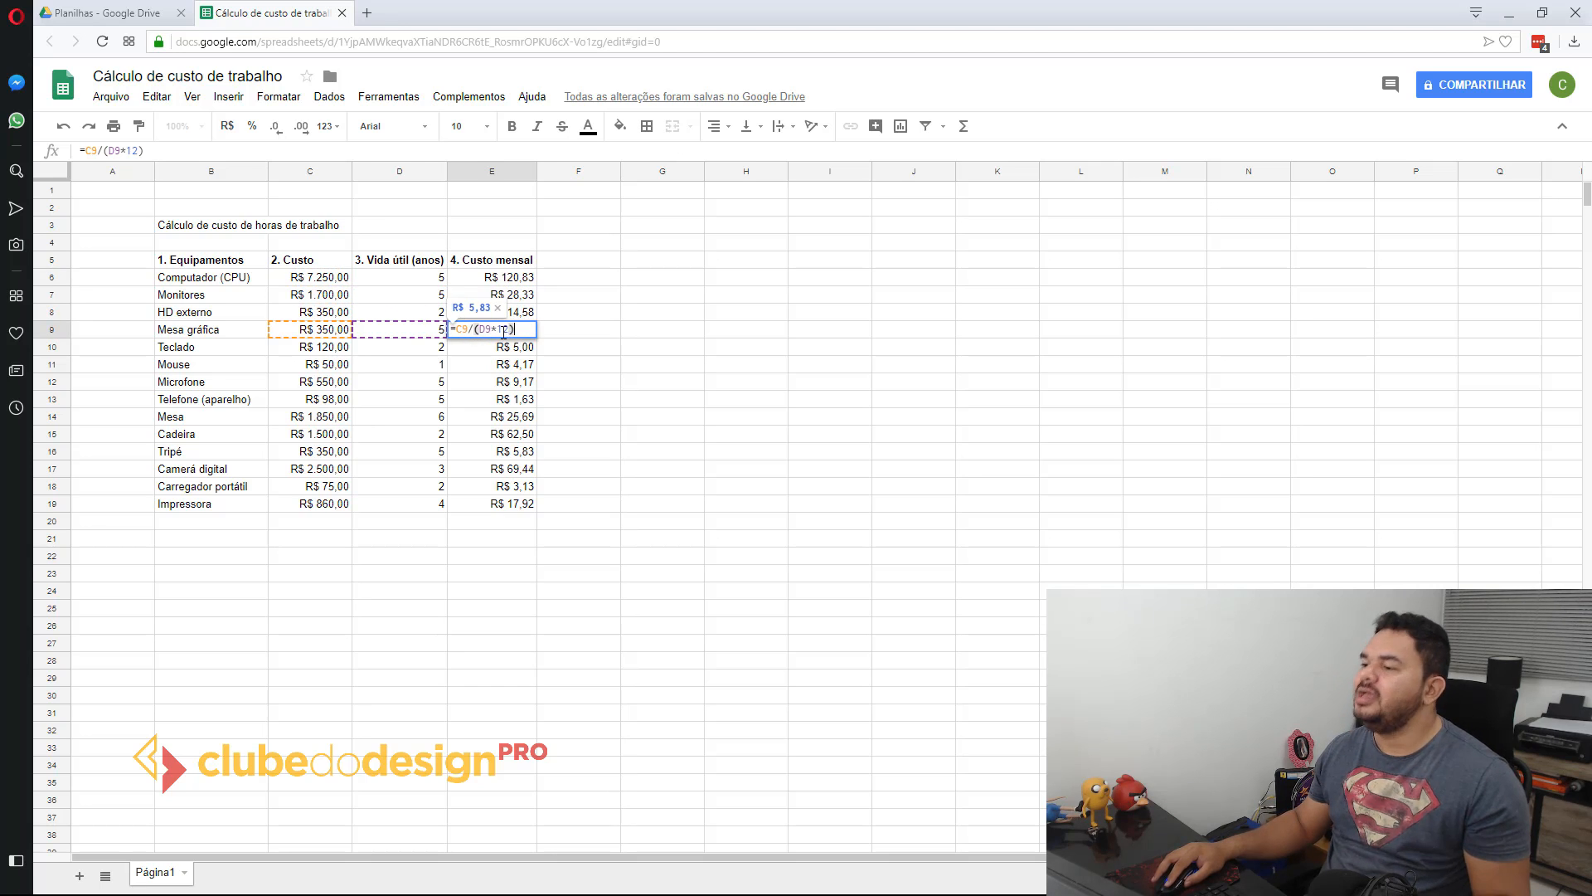
pyautogui.press('Escape')
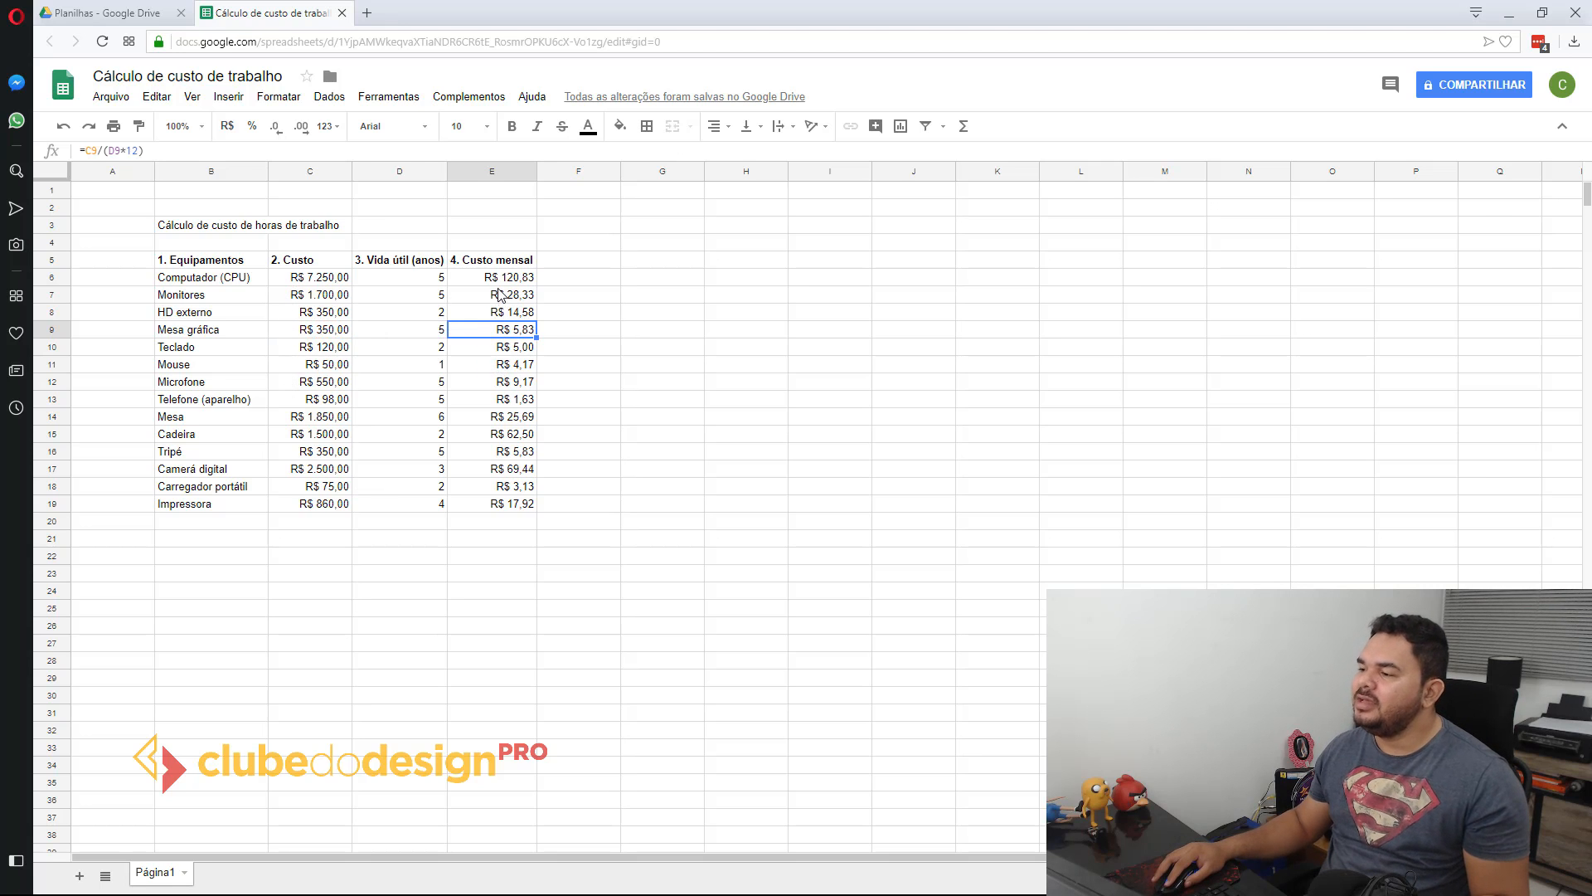
pyautogui.doubleClick(487, 332)
pyautogui.press('Return')
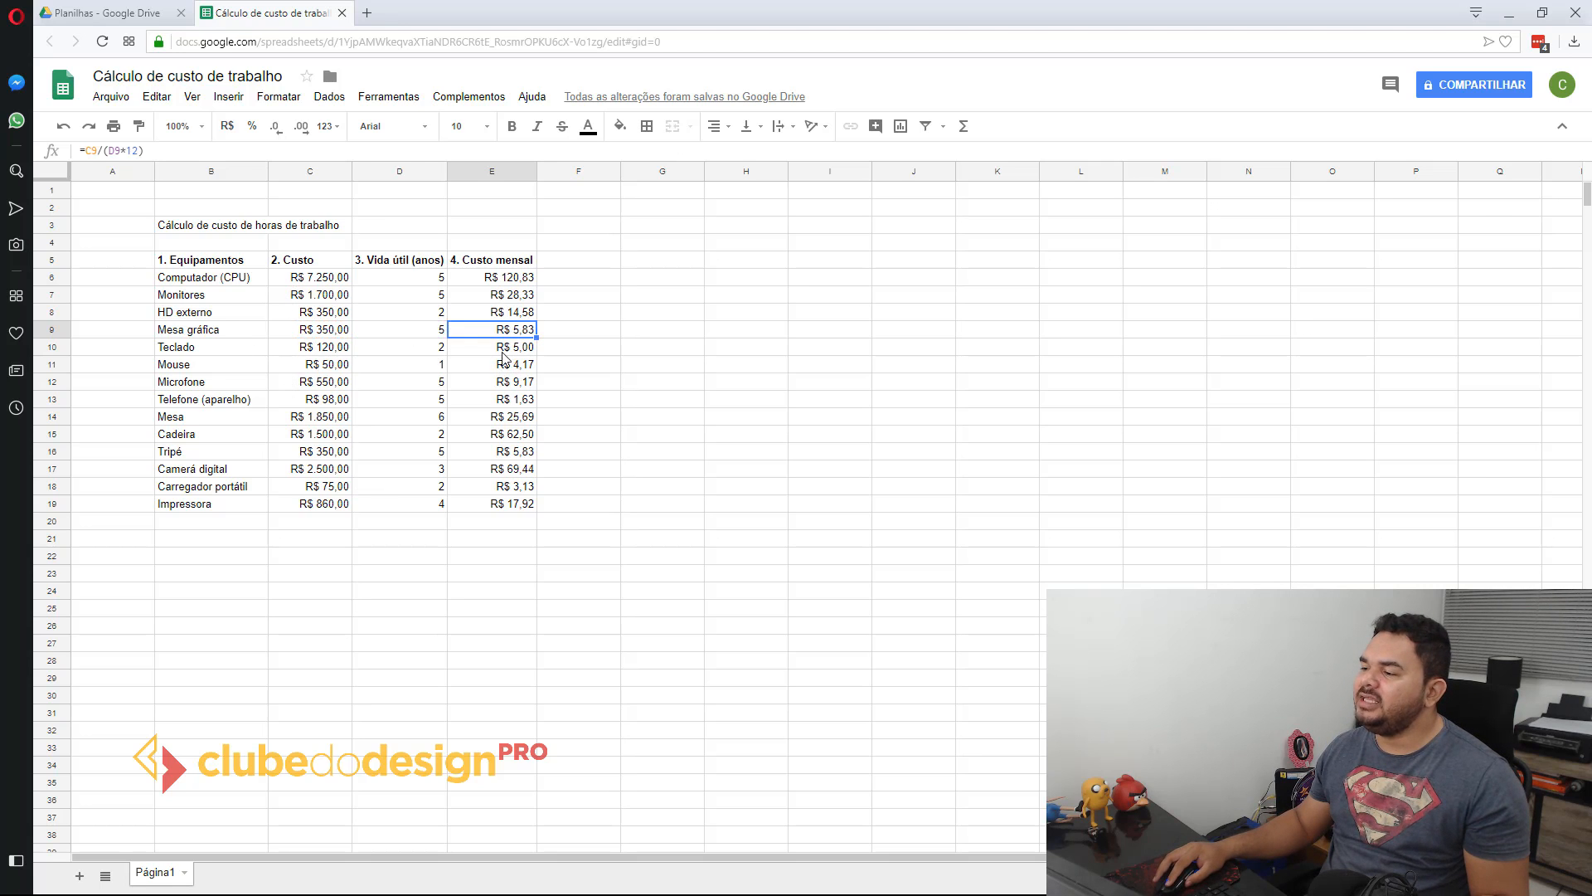
pyautogui.doubleClick(493, 349)
pyautogui.press('Escape')
pyautogui.doubleClick(494, 372)
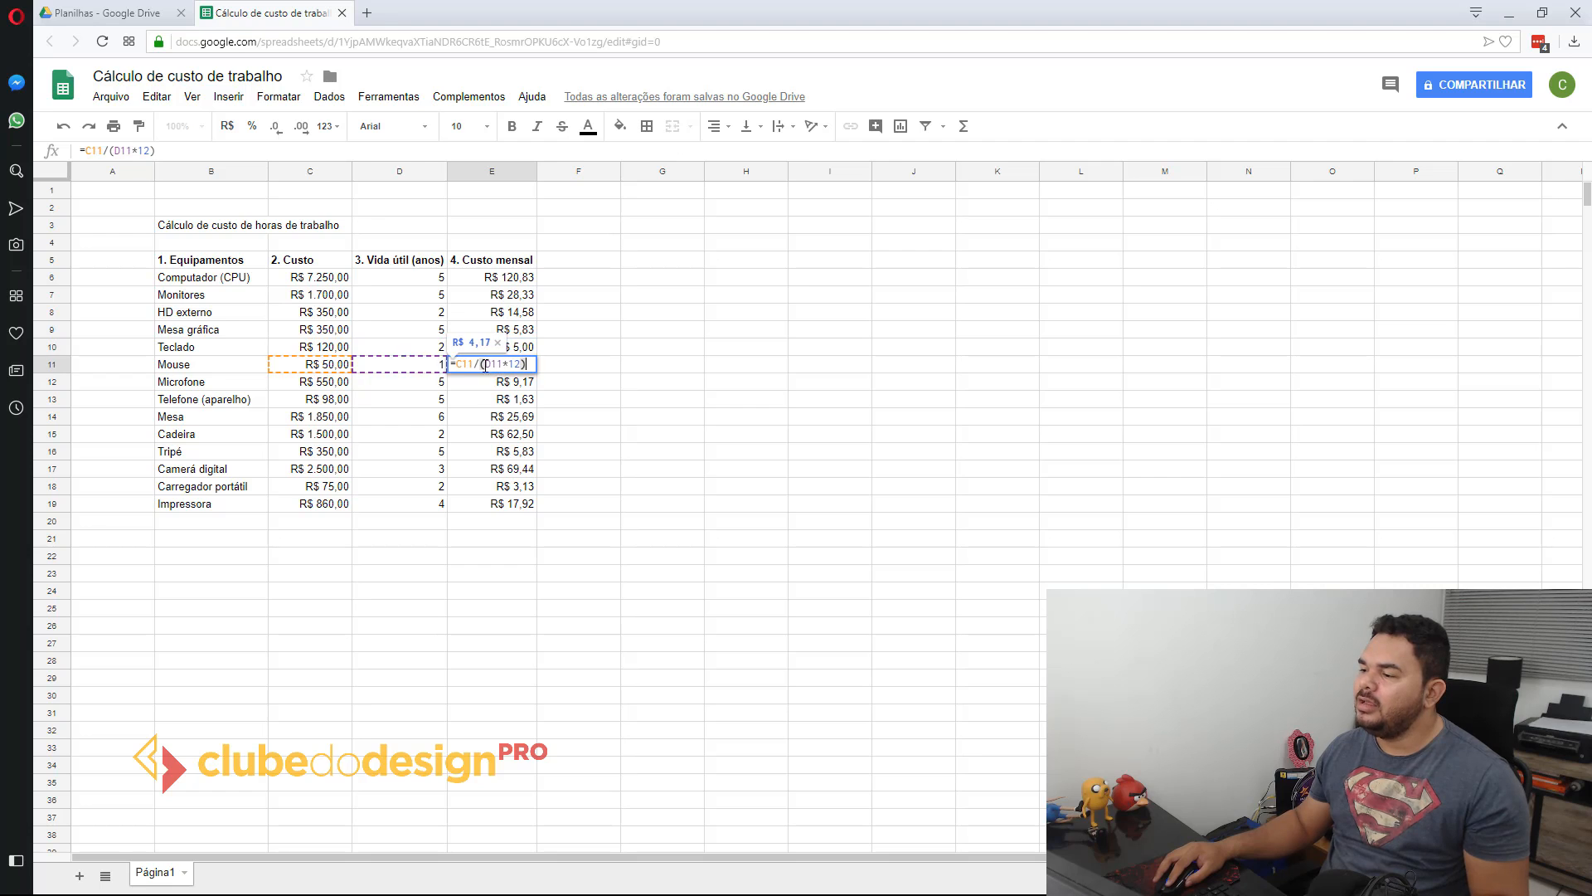
pyautogui.press('Escape')
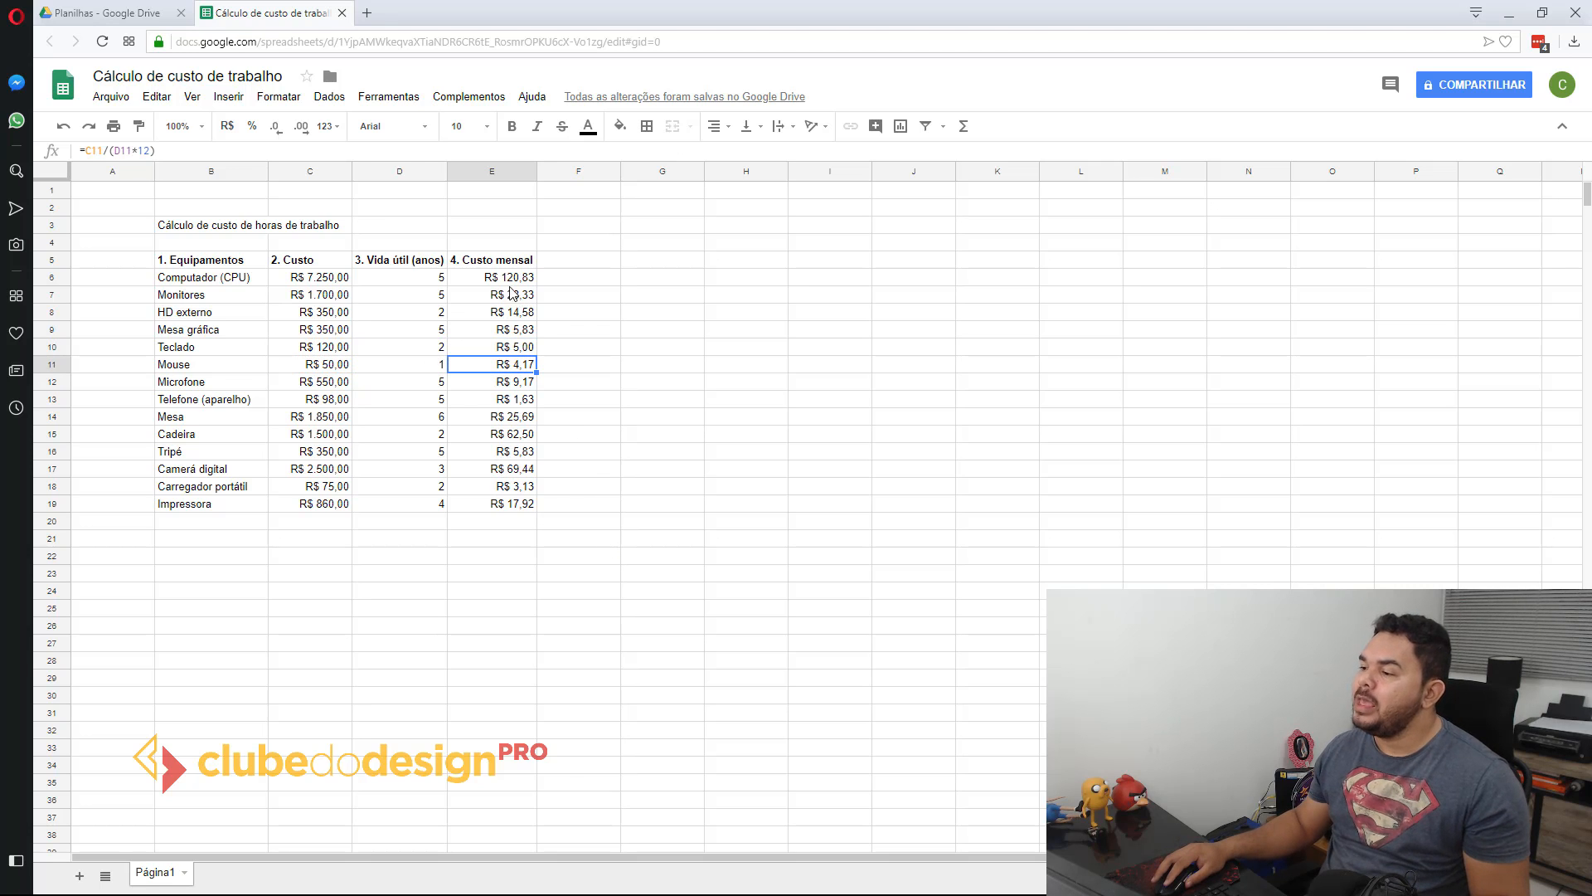
pyautogui.moveTo(503, 282); pyautogui.dragTo(506, 508)
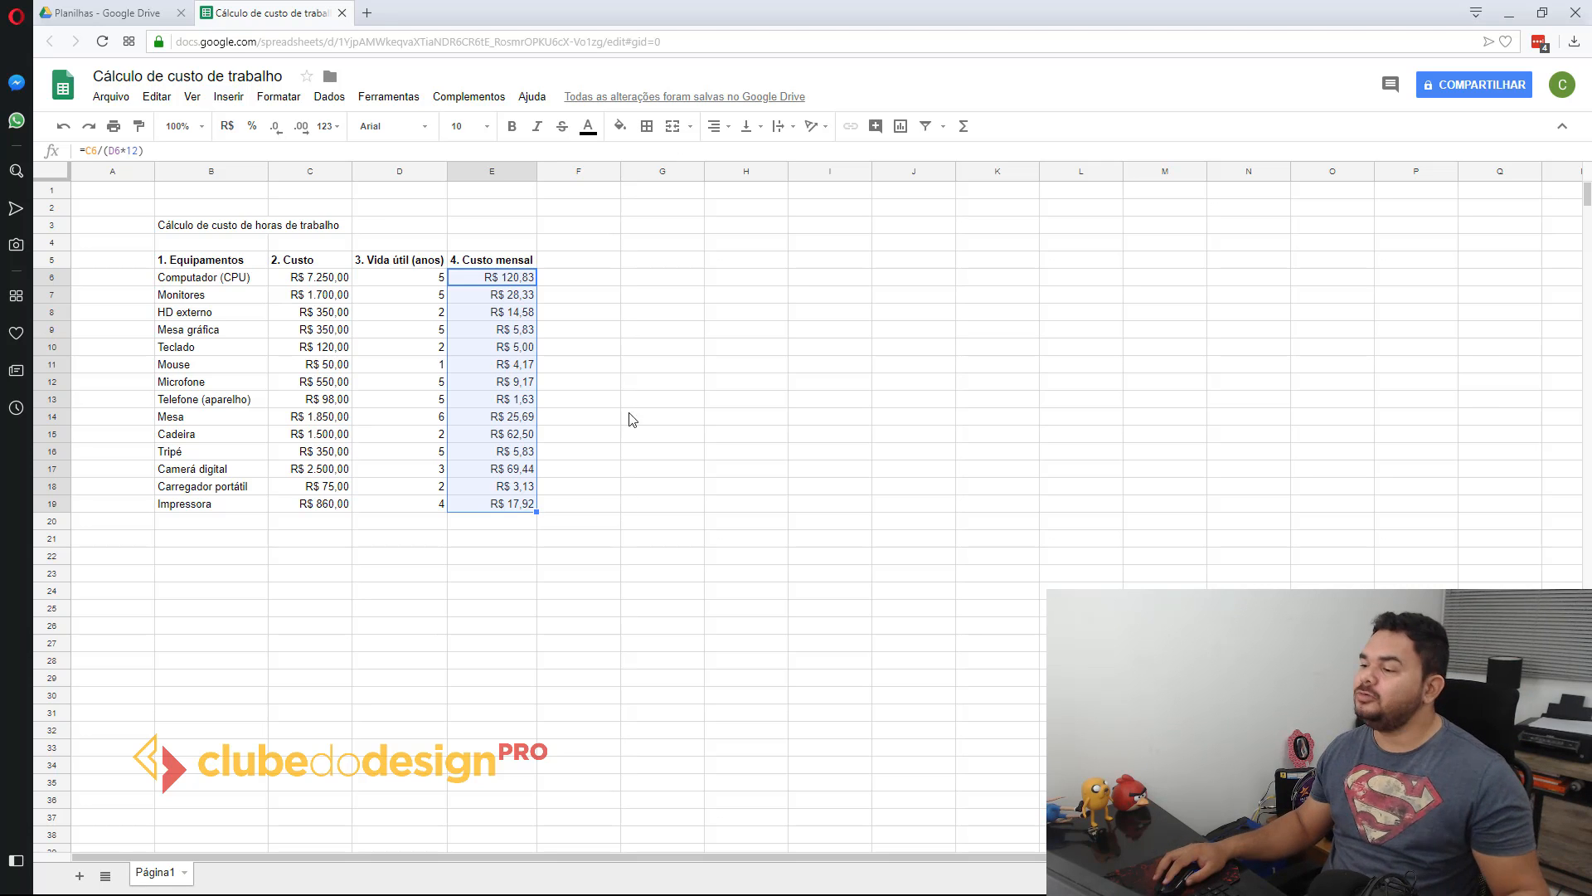
pyautogui.click(627, 365)
pyautogui.click(652, 523)
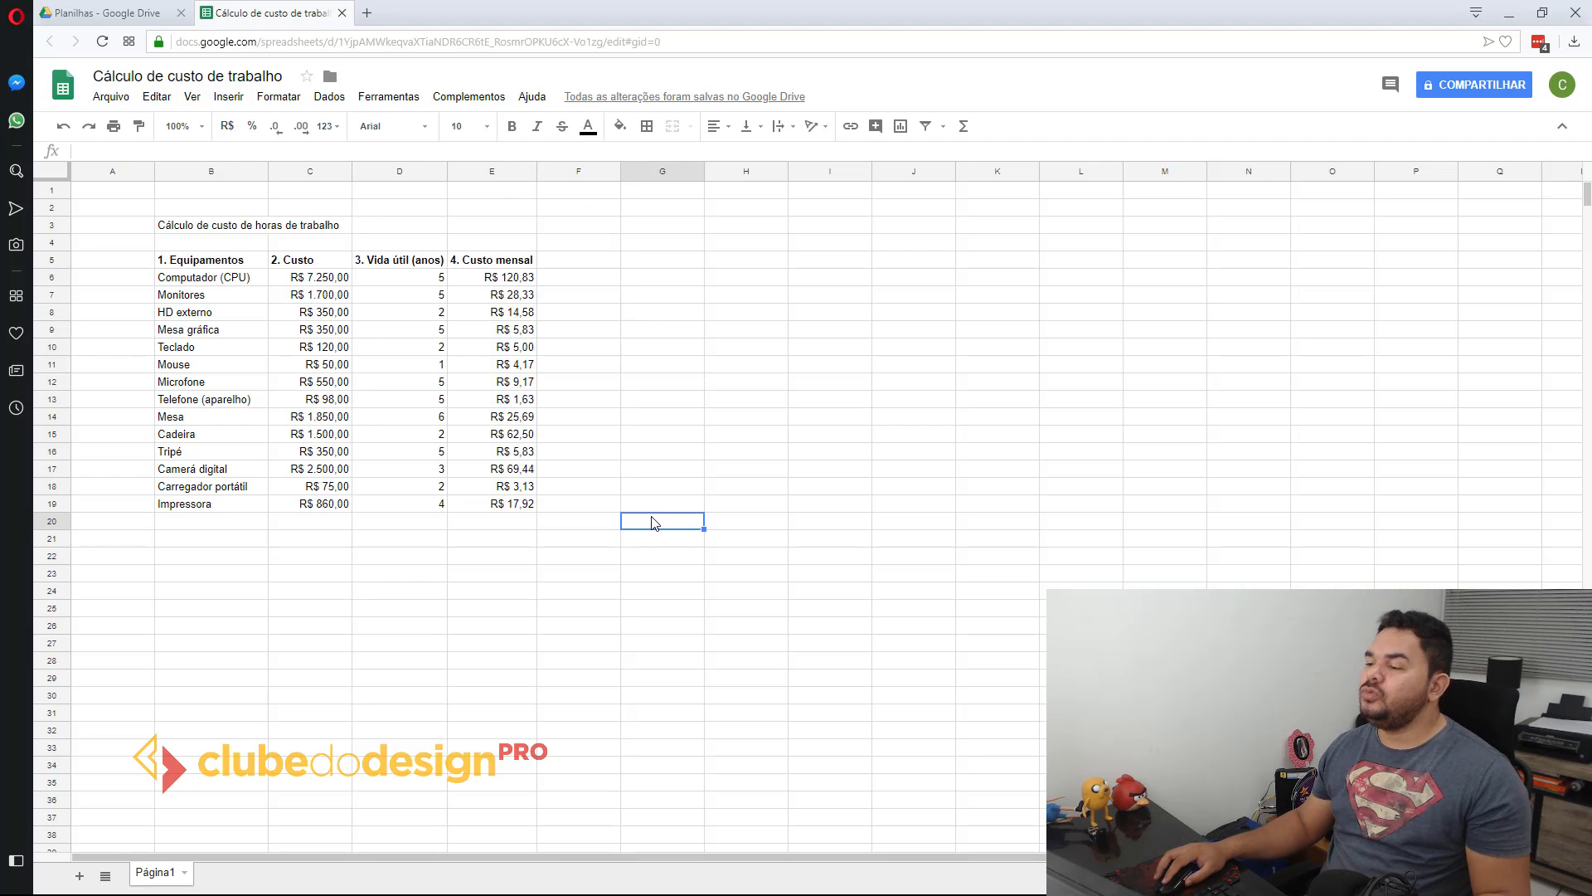
# Step: Add up the monthly costs in E20 with the suggested formula =SOMA(E6:E19)
pyautogui.click(473, 522)
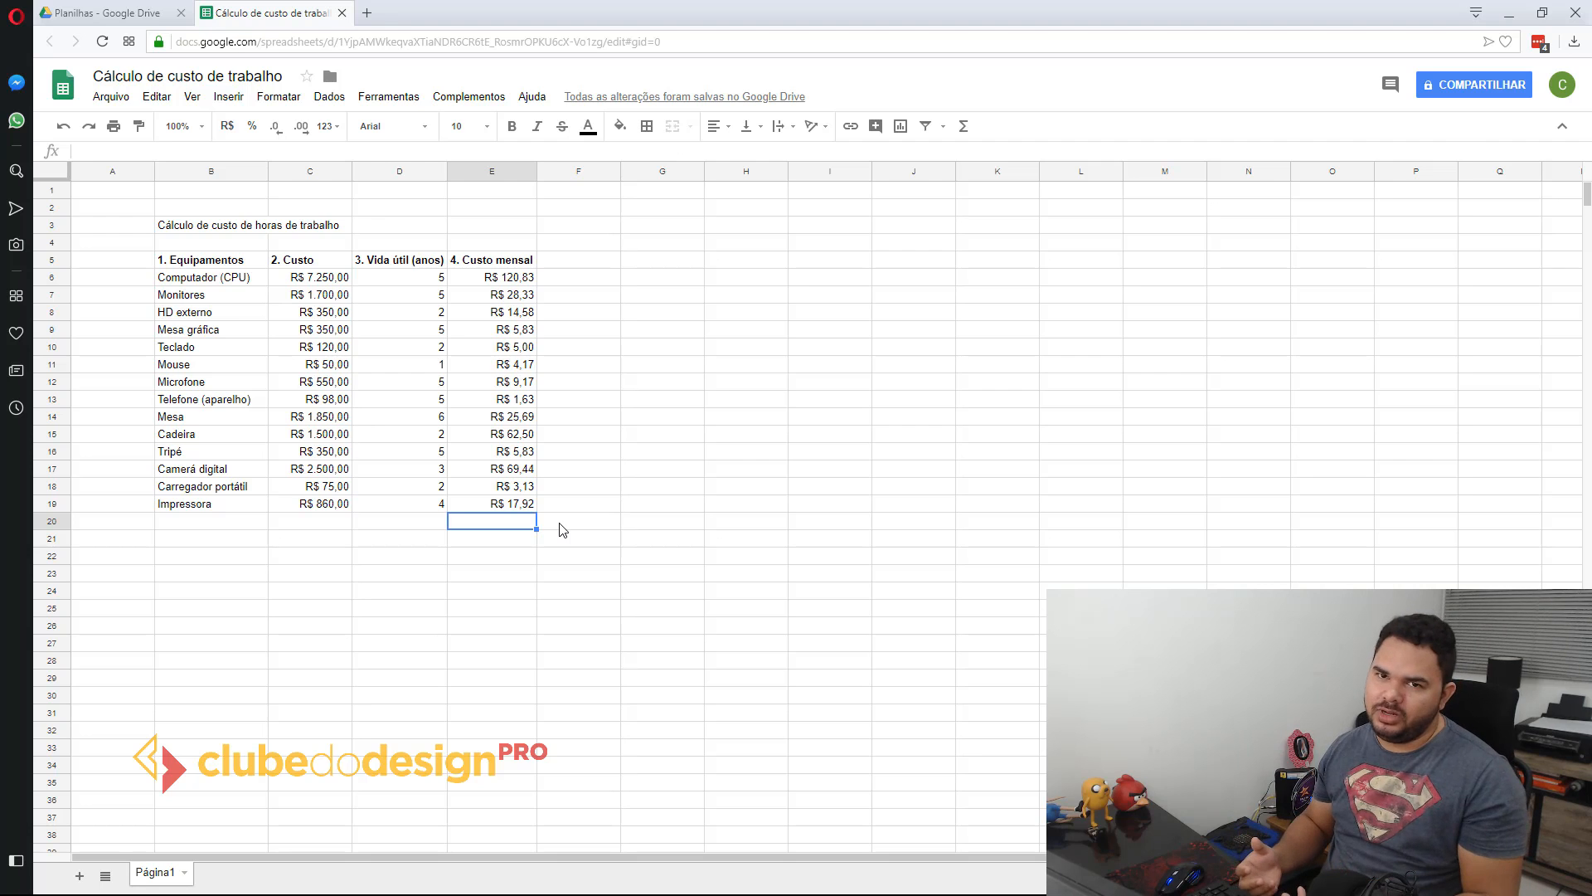
pyautogui.write('=')
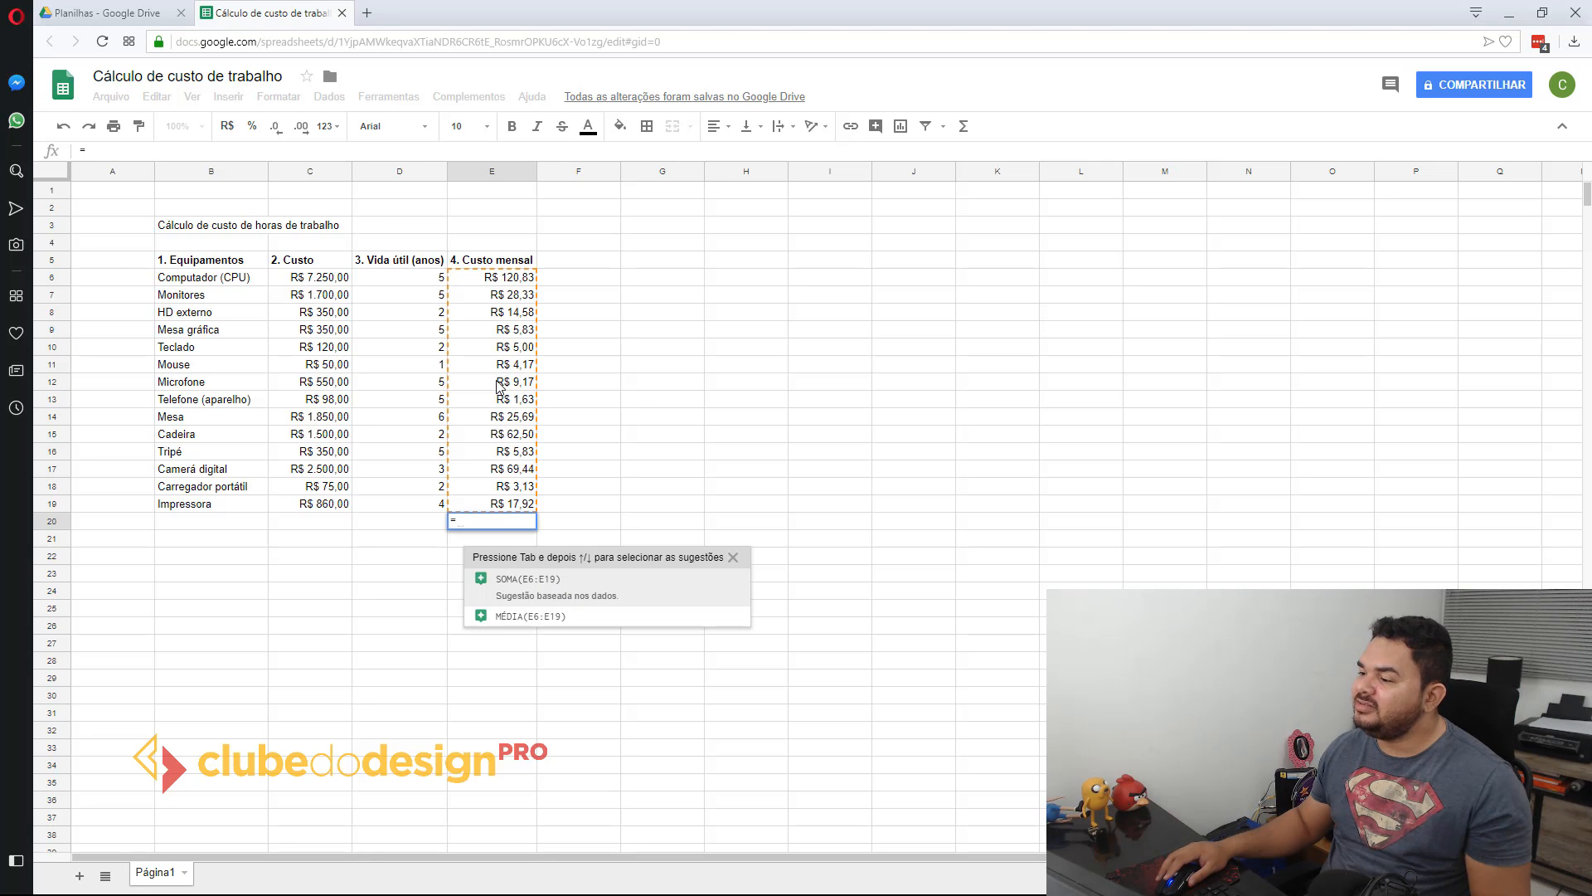
pyautogui.click(565, 597)
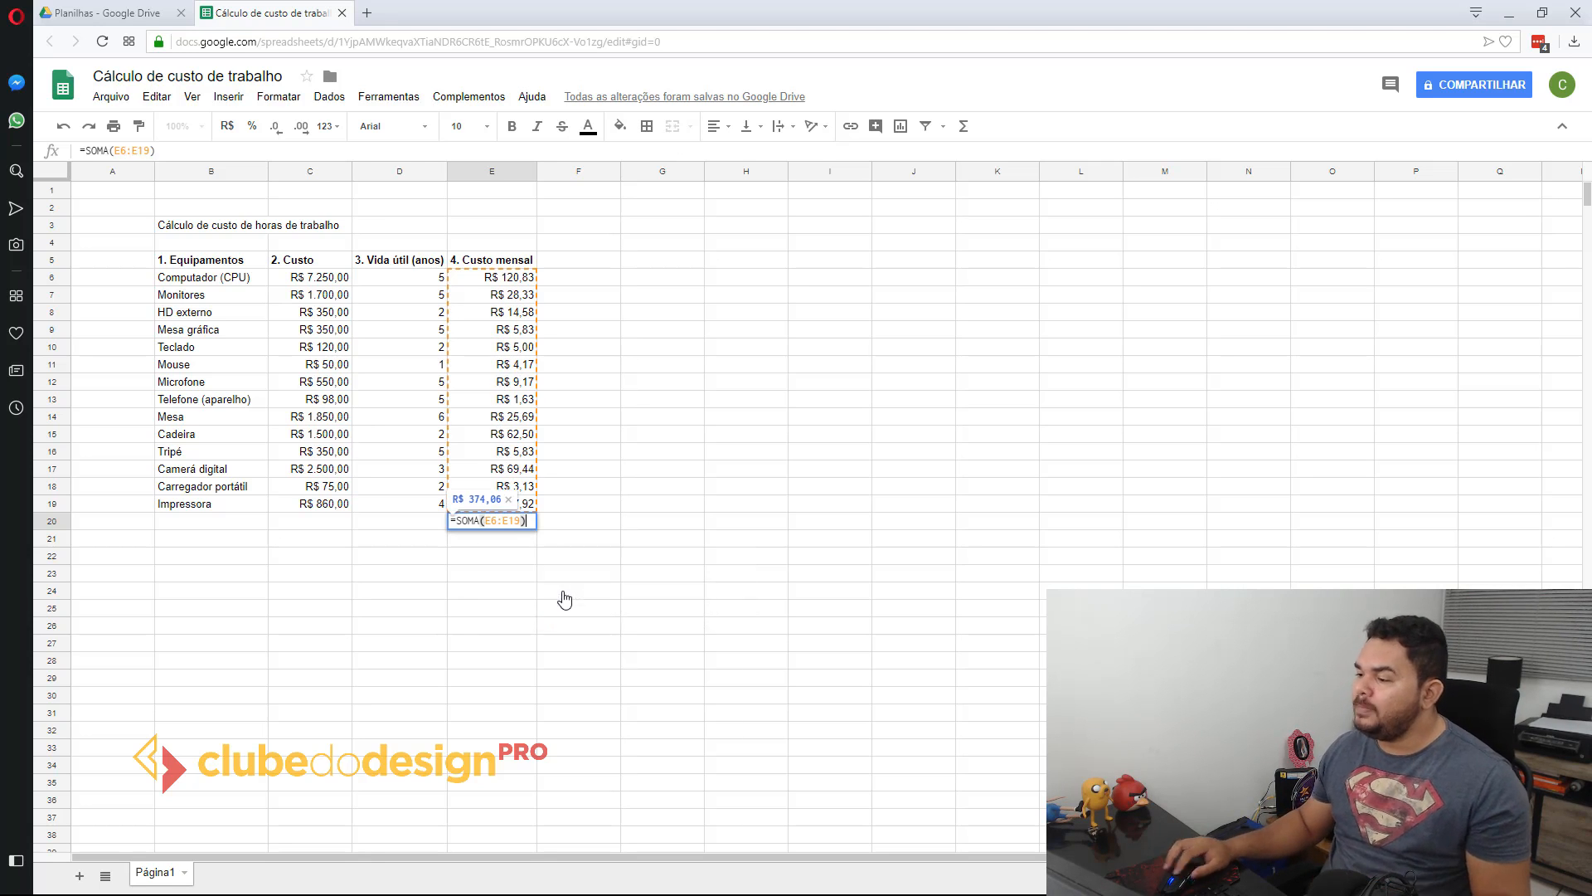
pyautogui.click(489, 521)
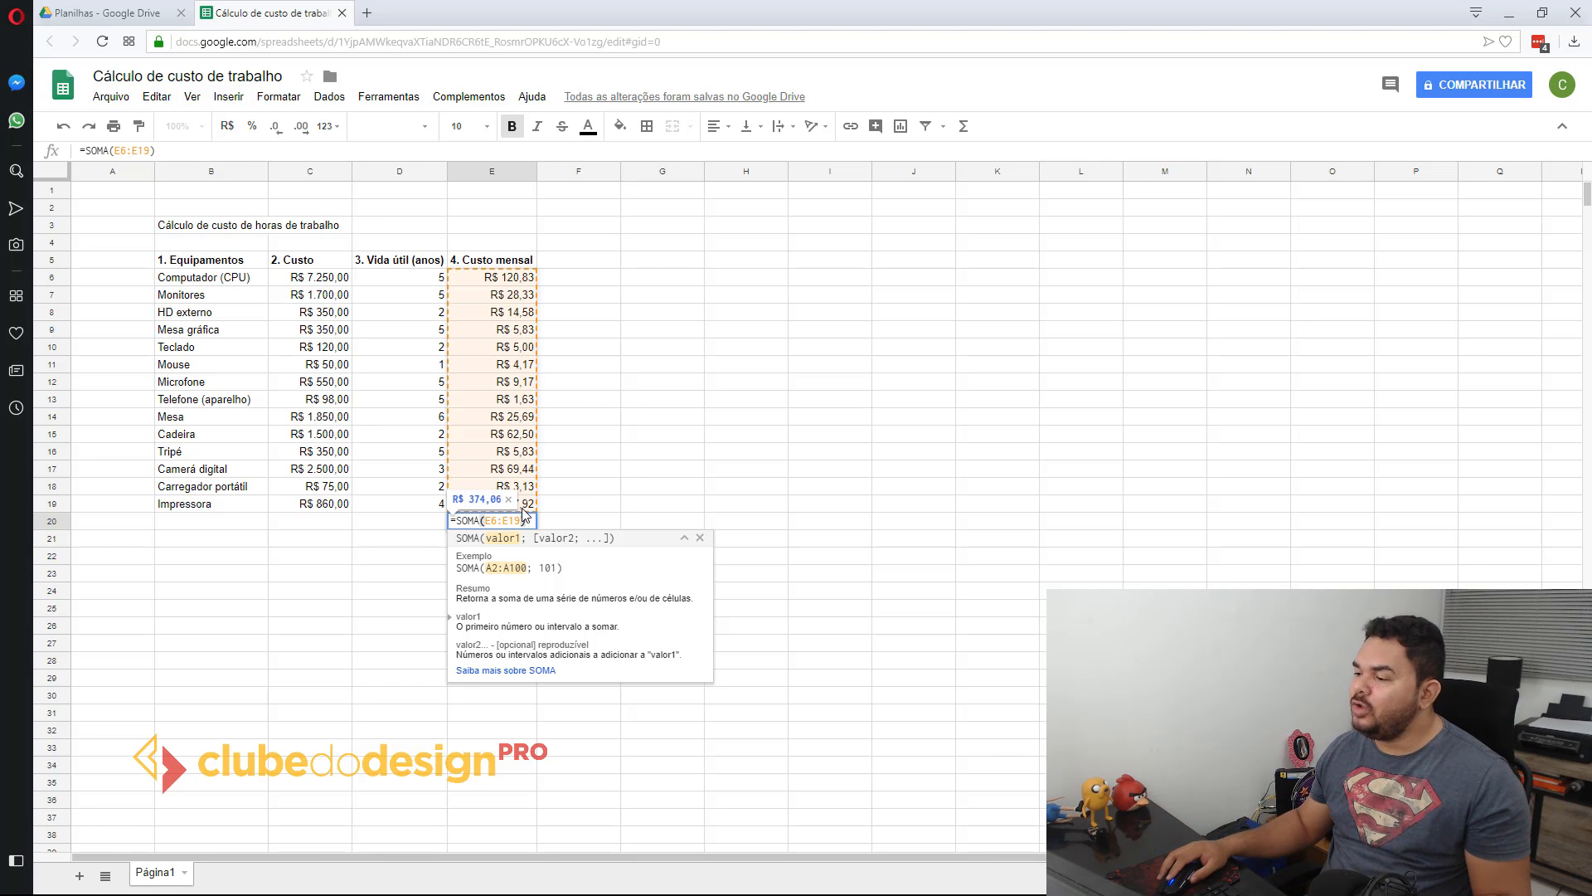
pyautogui.click(522, 520)
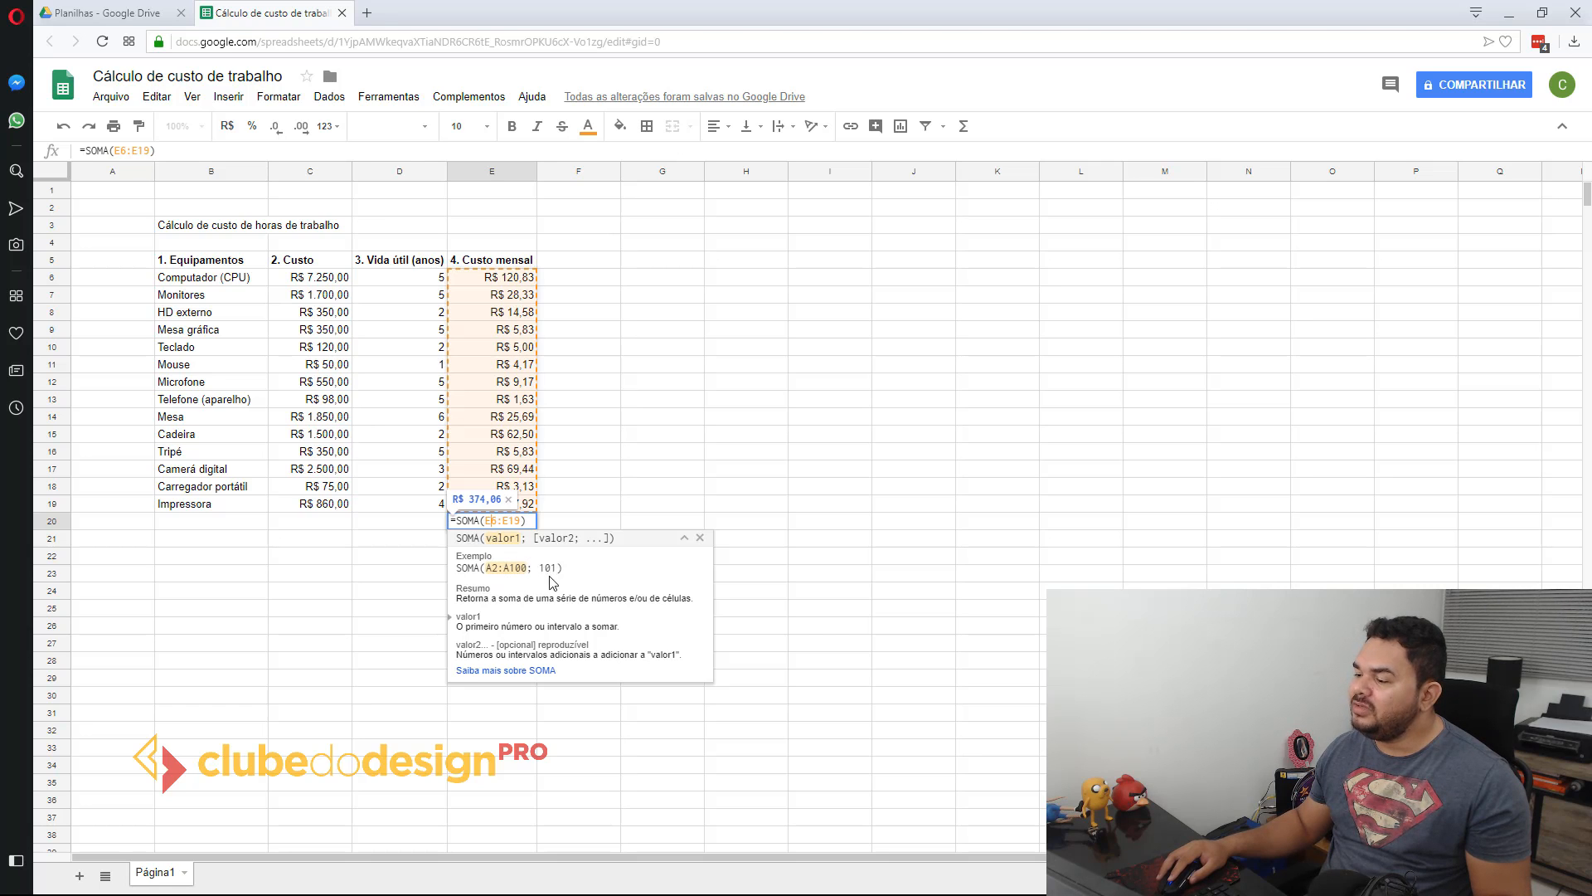
pyautogui.click(531, 522)
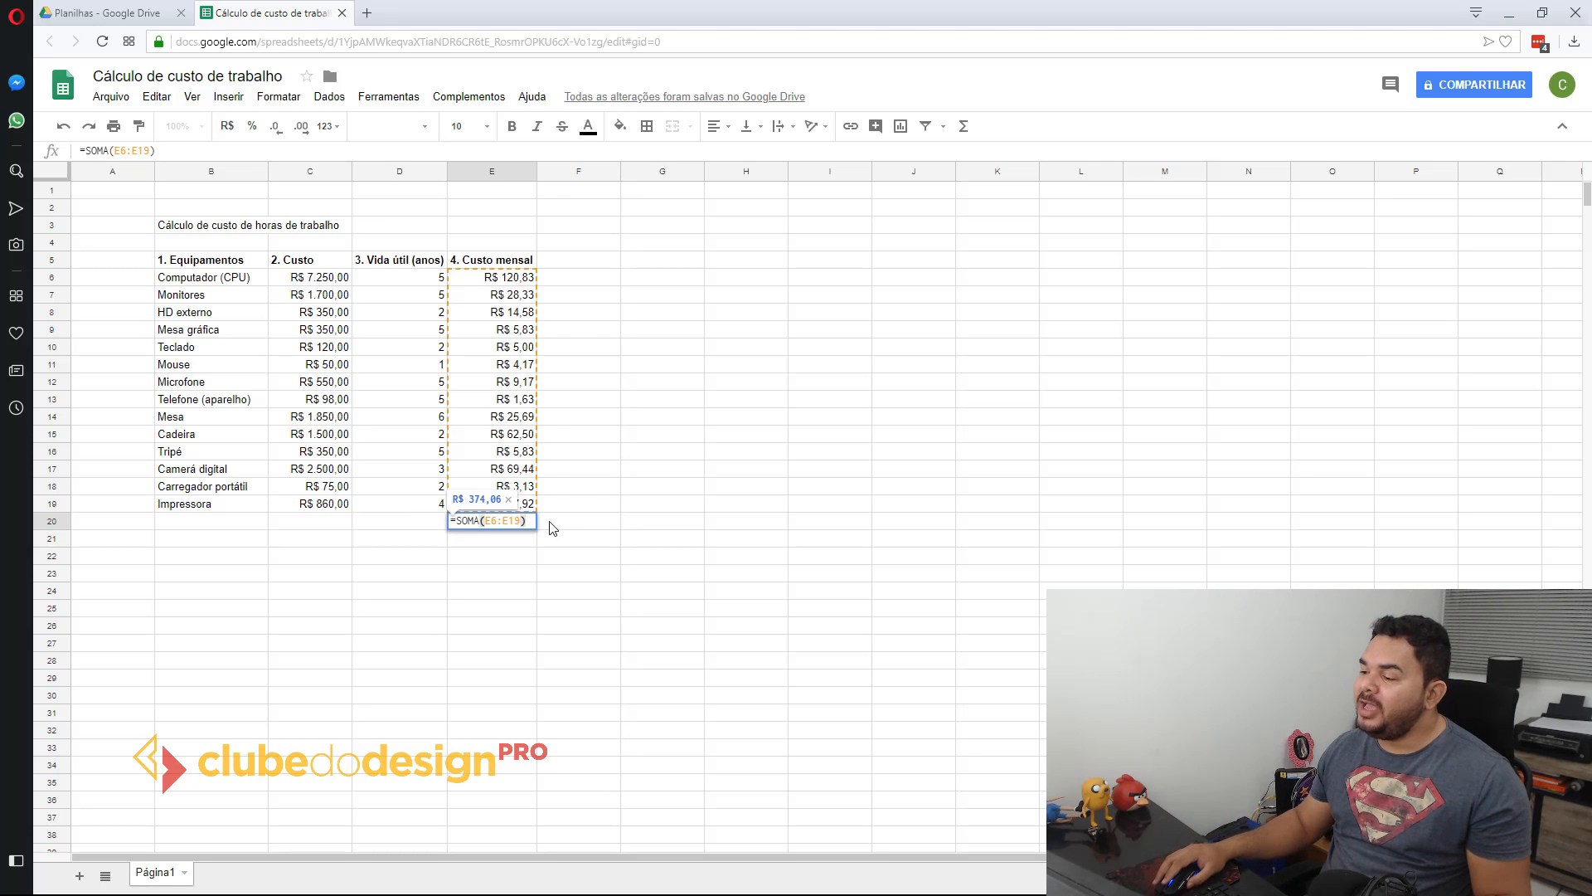
pyautogui.press('Return')
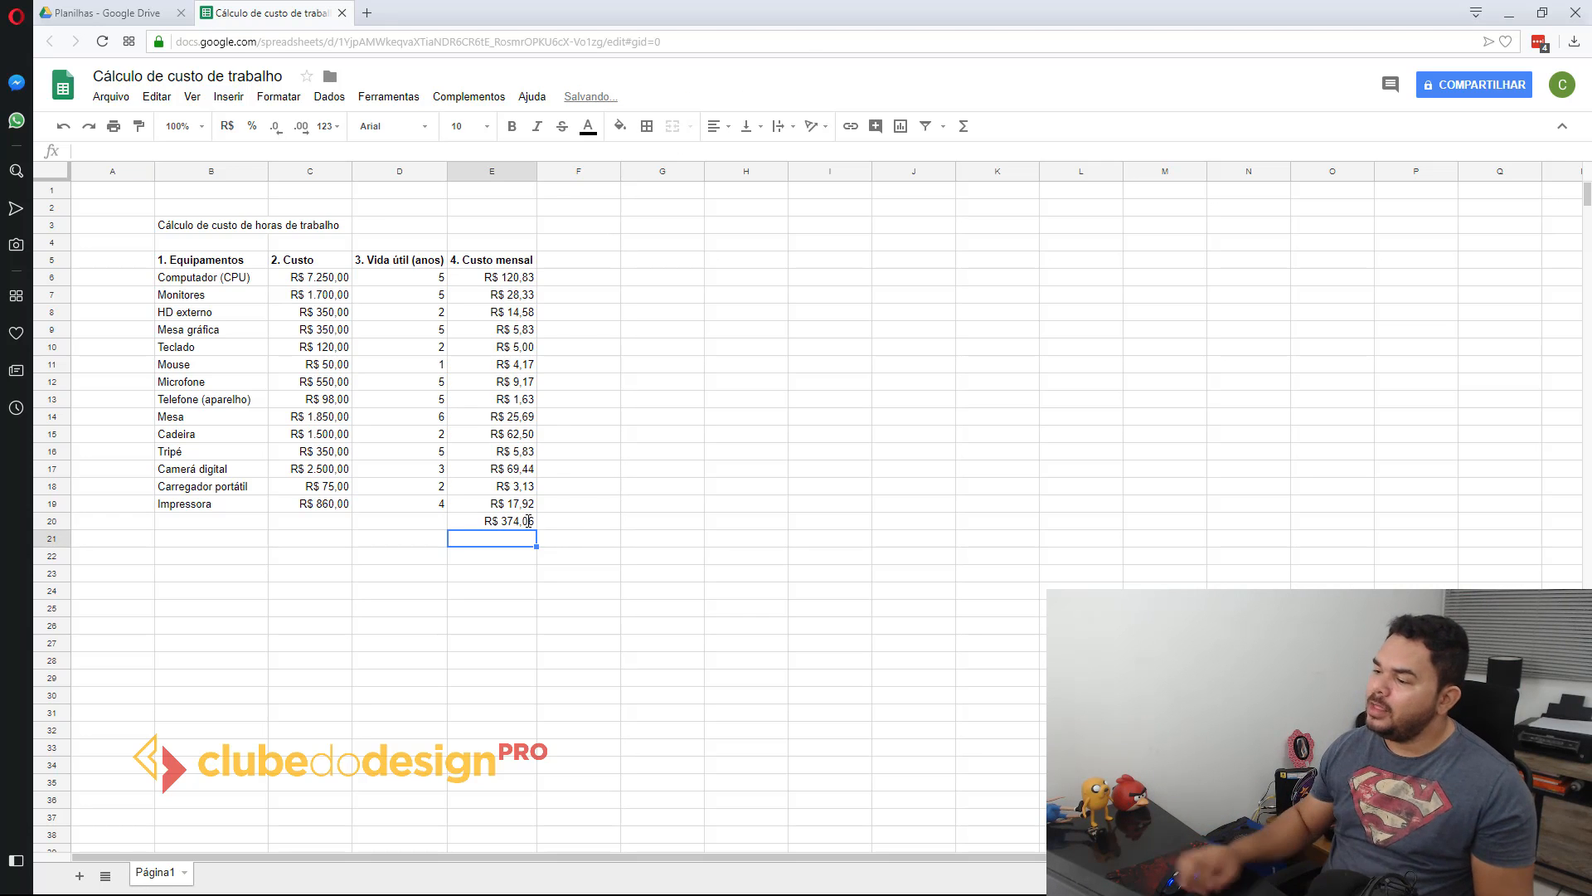
# Step: Review the monthly total in E20 alongside the costs in C6:C19 and useful lives in D6:D19
pyautogui.click(528, 521)
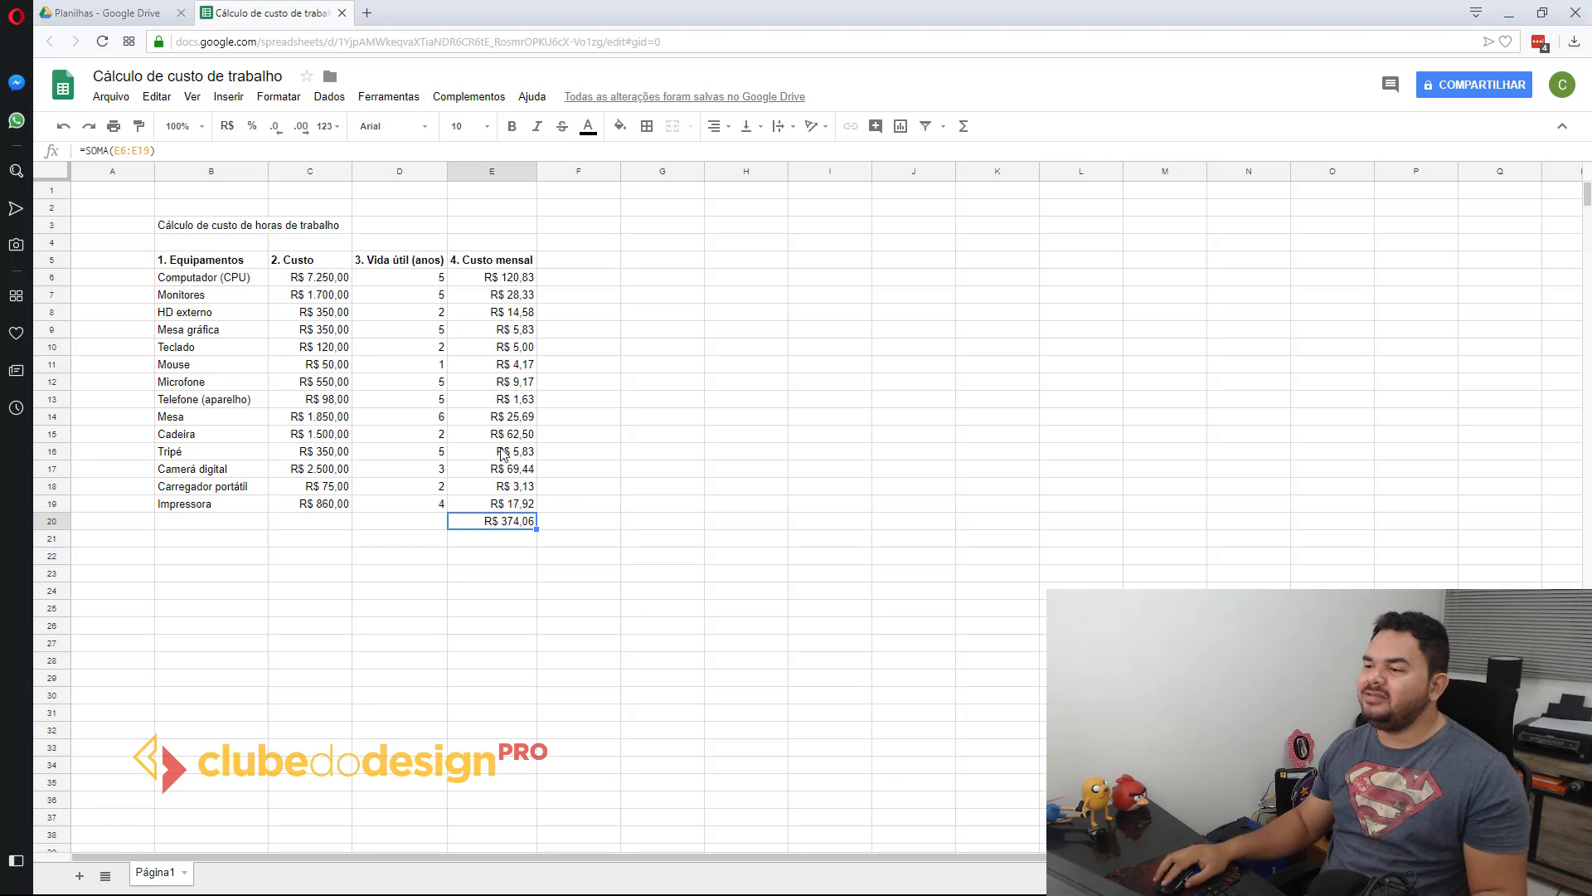
pyautogui.moveTo(303, 279); pyautogui.dragTo(289, 506)
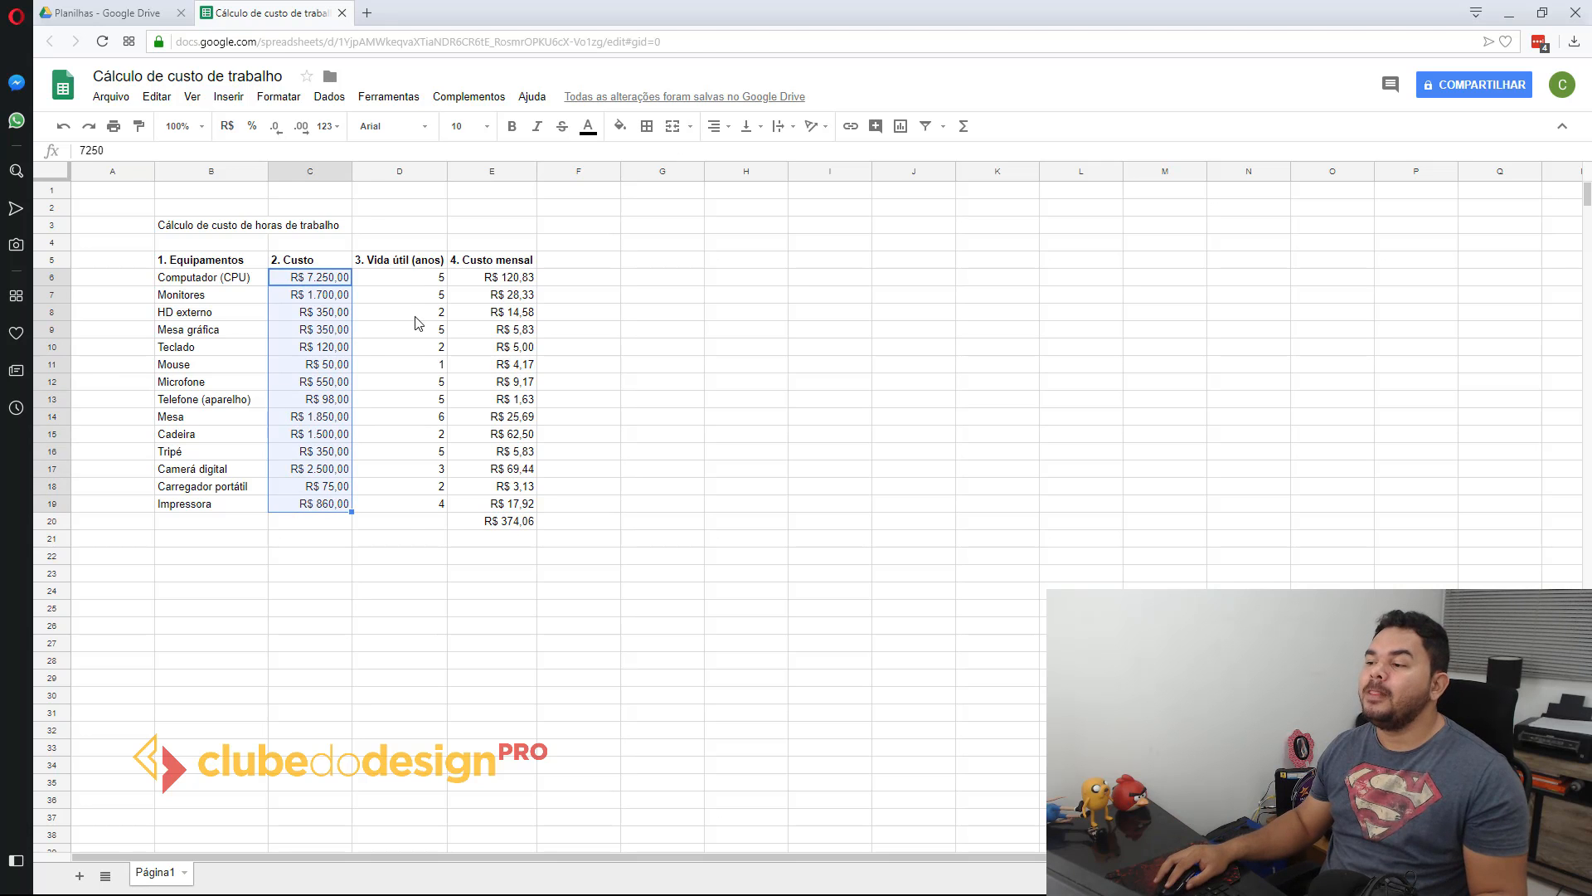
pyautogui.moveTo(416, 277); pyautogui.dragTo(406, 510)
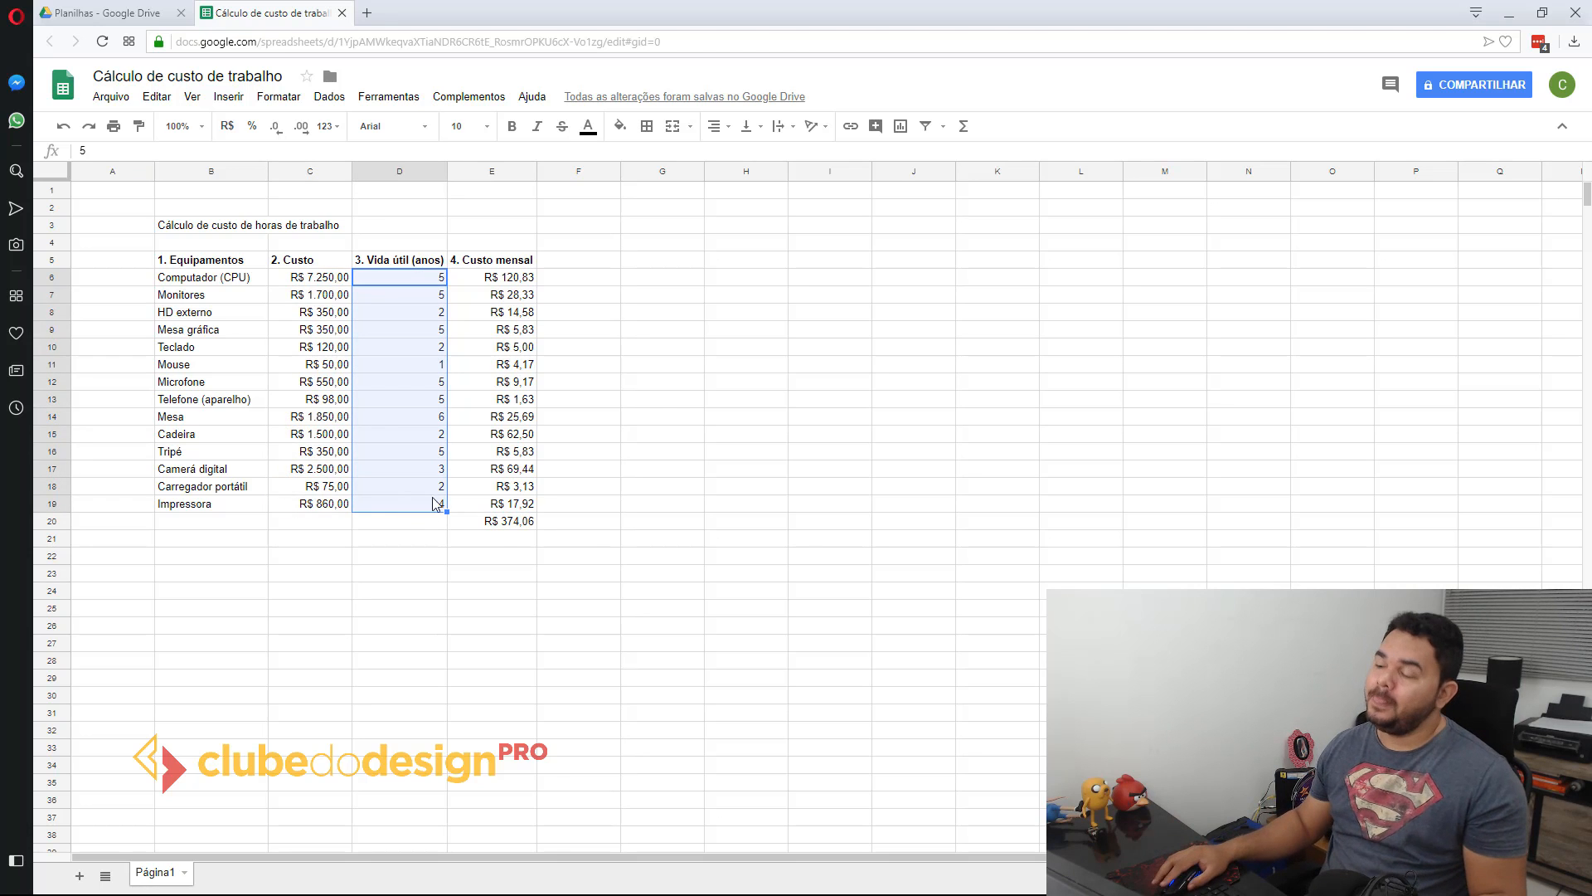
pyautogui.click(509, 522)
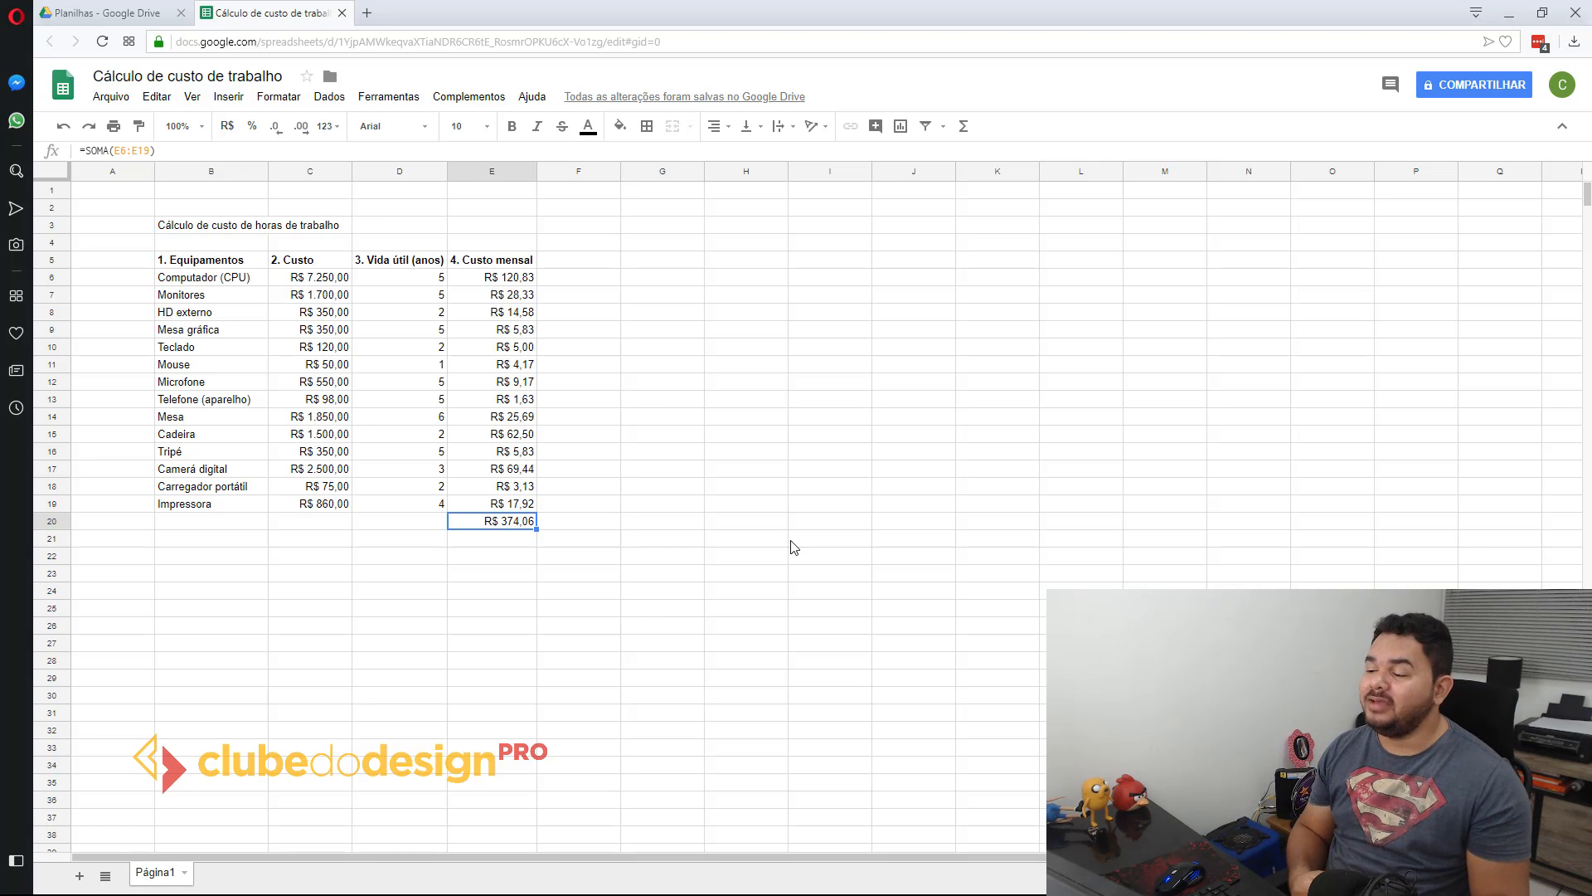
pyautogui.click(619, 368)
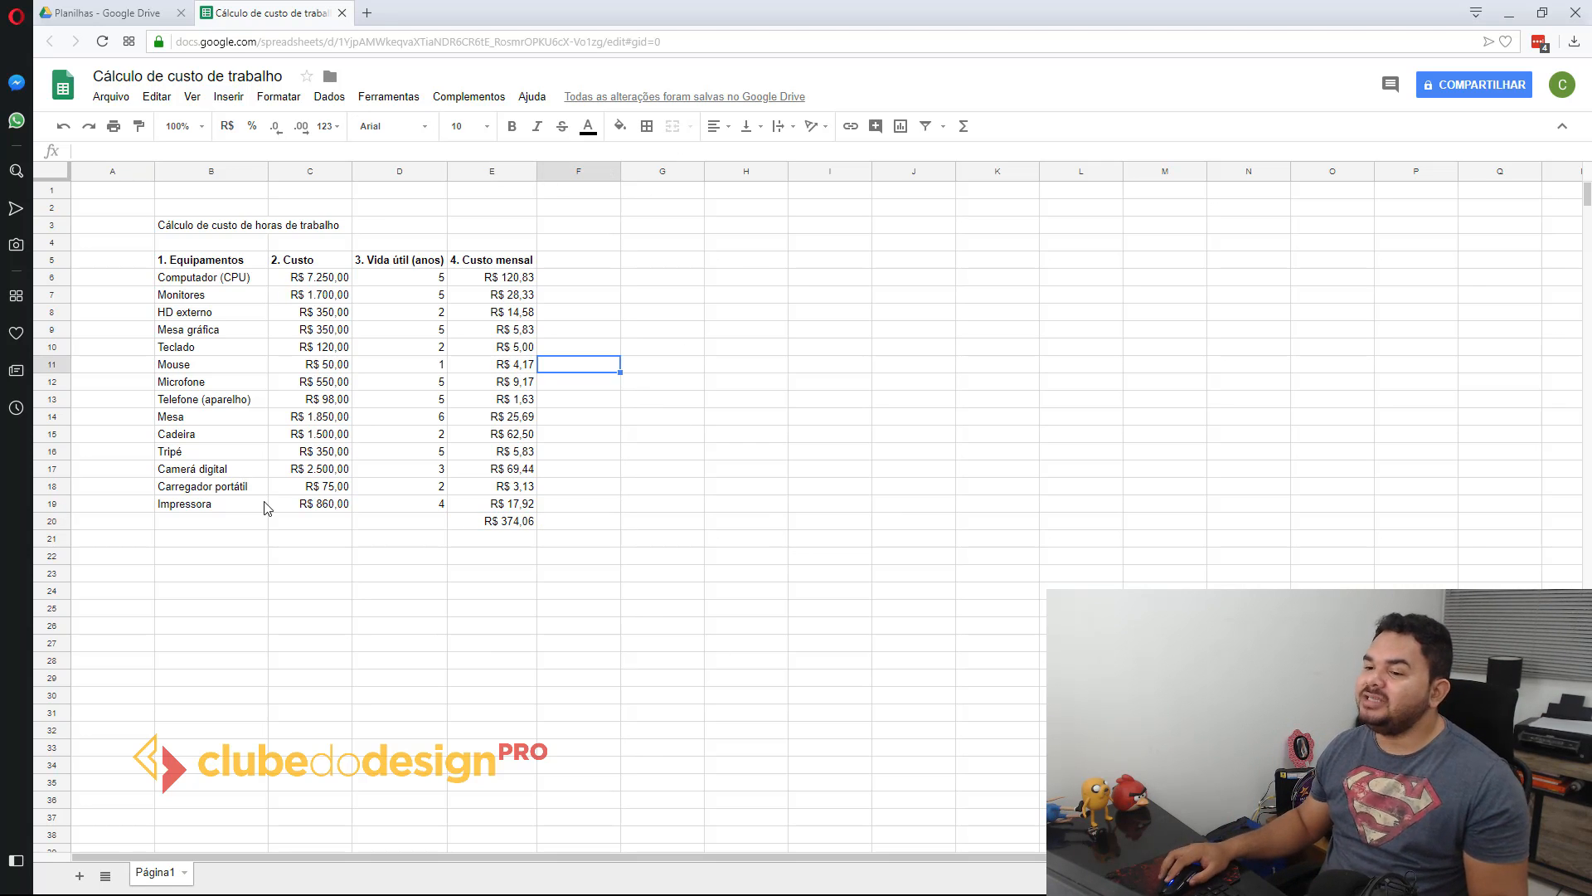
pyautogui.click(646, 319)
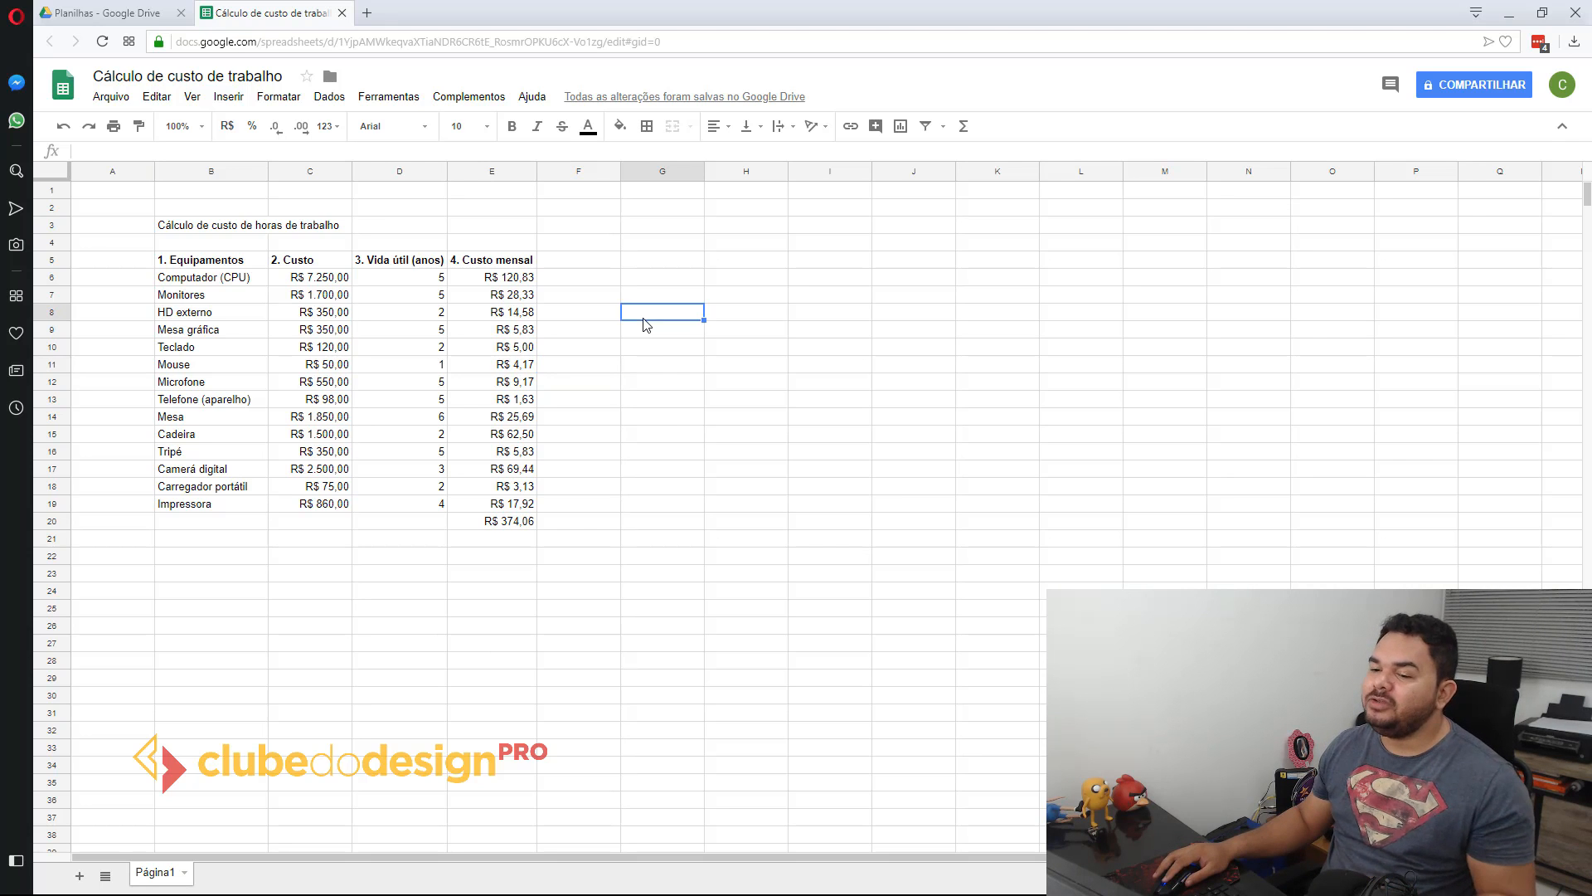
# Step: Label the sum row by entering Total in B20, below Impressora
pyautogui.click(308, 522)
pyautogui.click(223, 528)
pyautogui.write('Total')
pyautogui.press('Return')
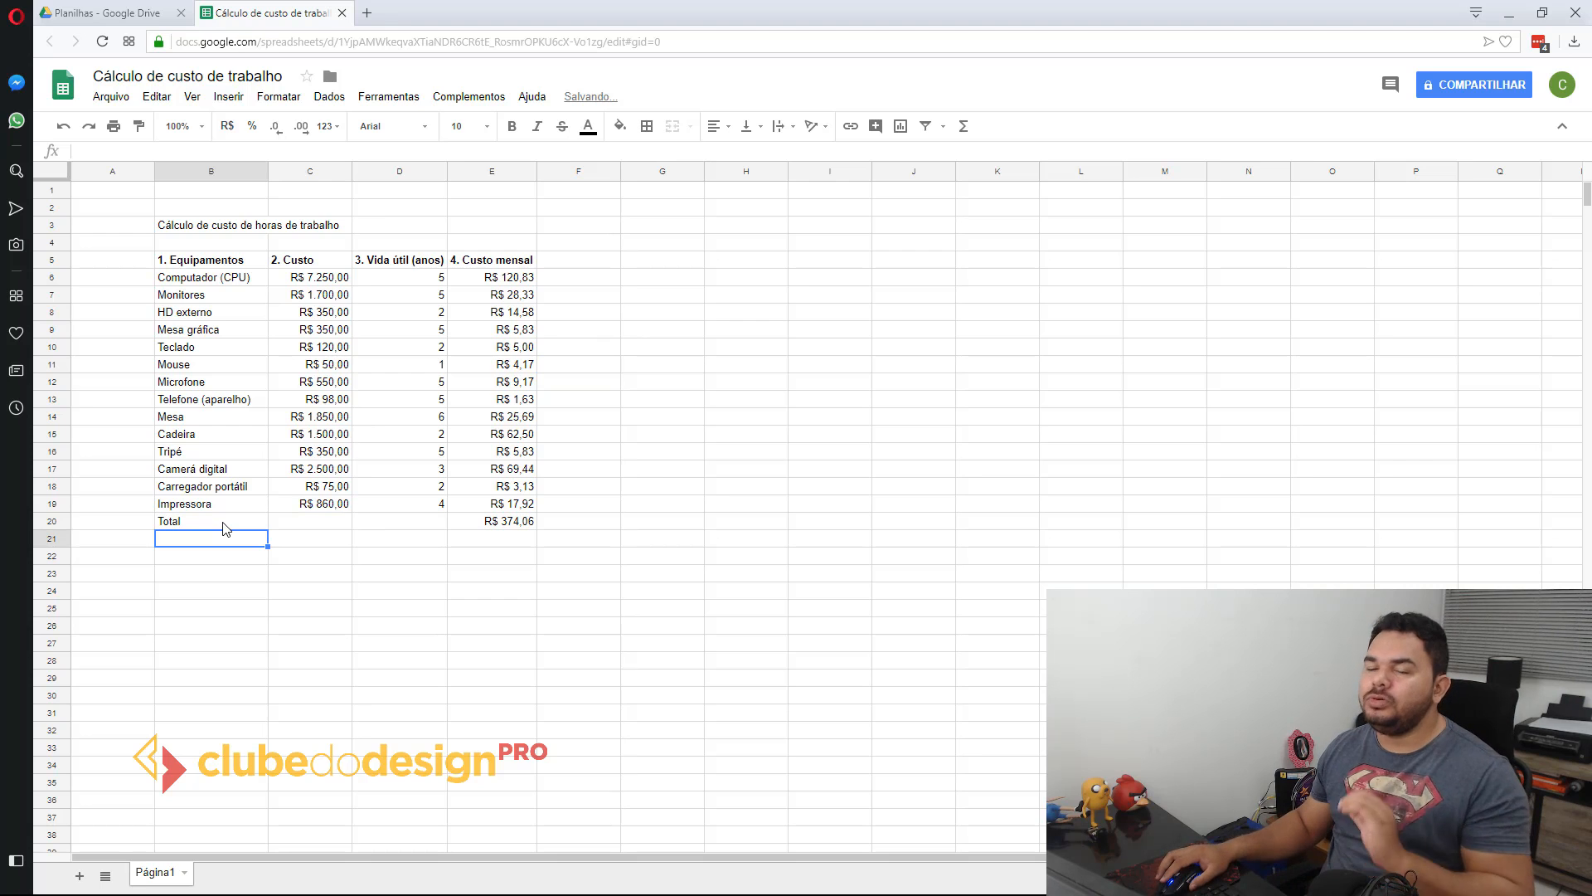
# Step: Make the Total row B20:E20 bold and fill it with light gray
pyautogui.moveTo(243, 522); pyautogui.dragTo(506, 522)
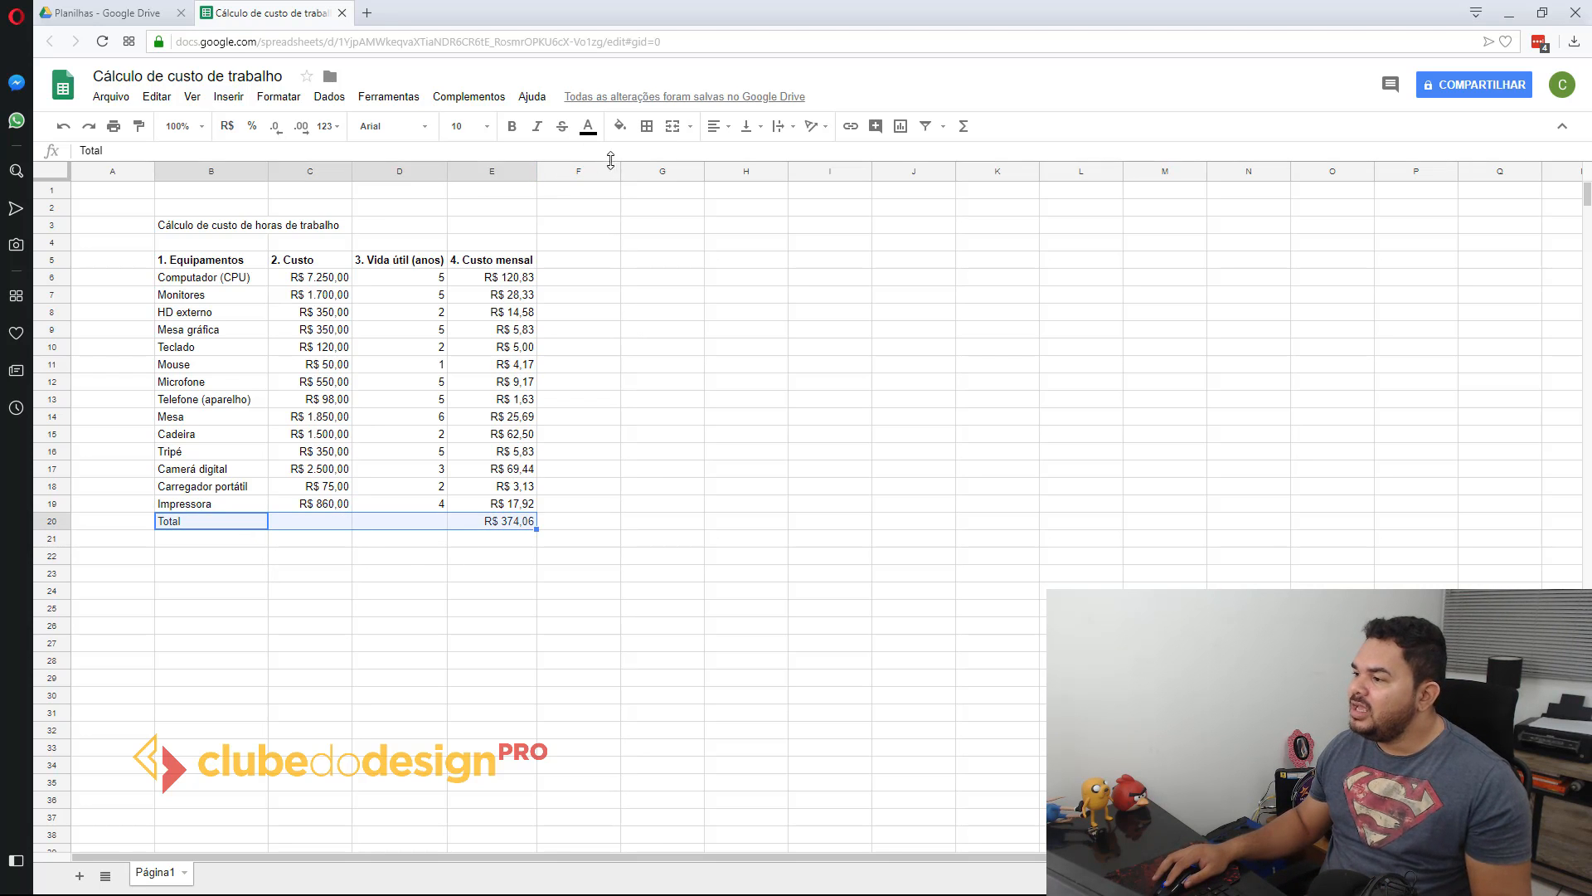
pyautogui.click(512, 126)
pyautogui.click(621, 126)
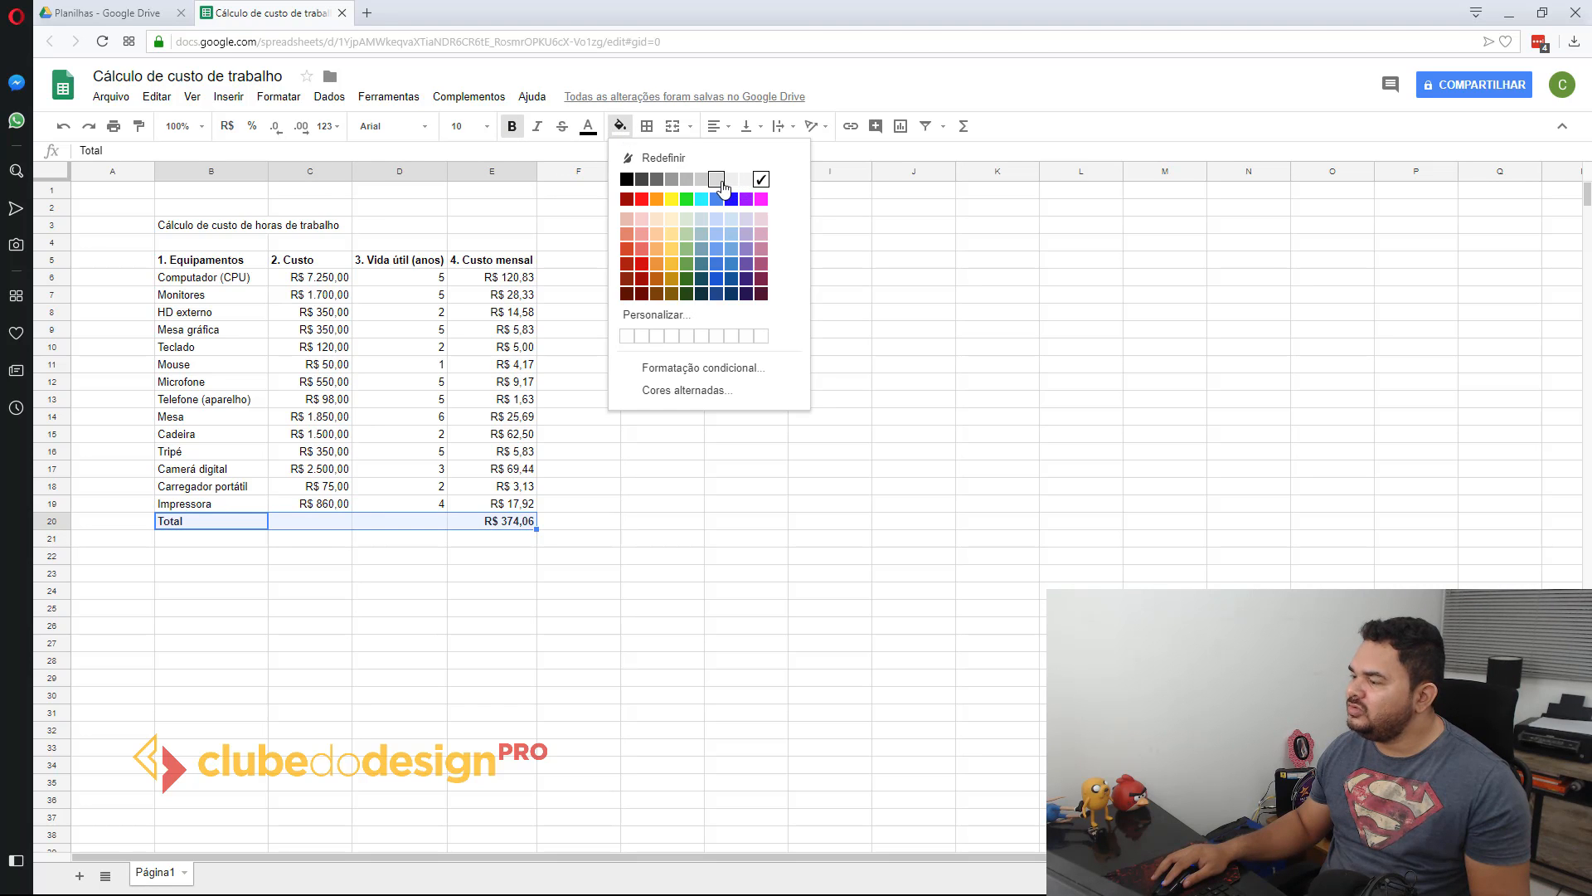
pyautogui.click(732, 181)
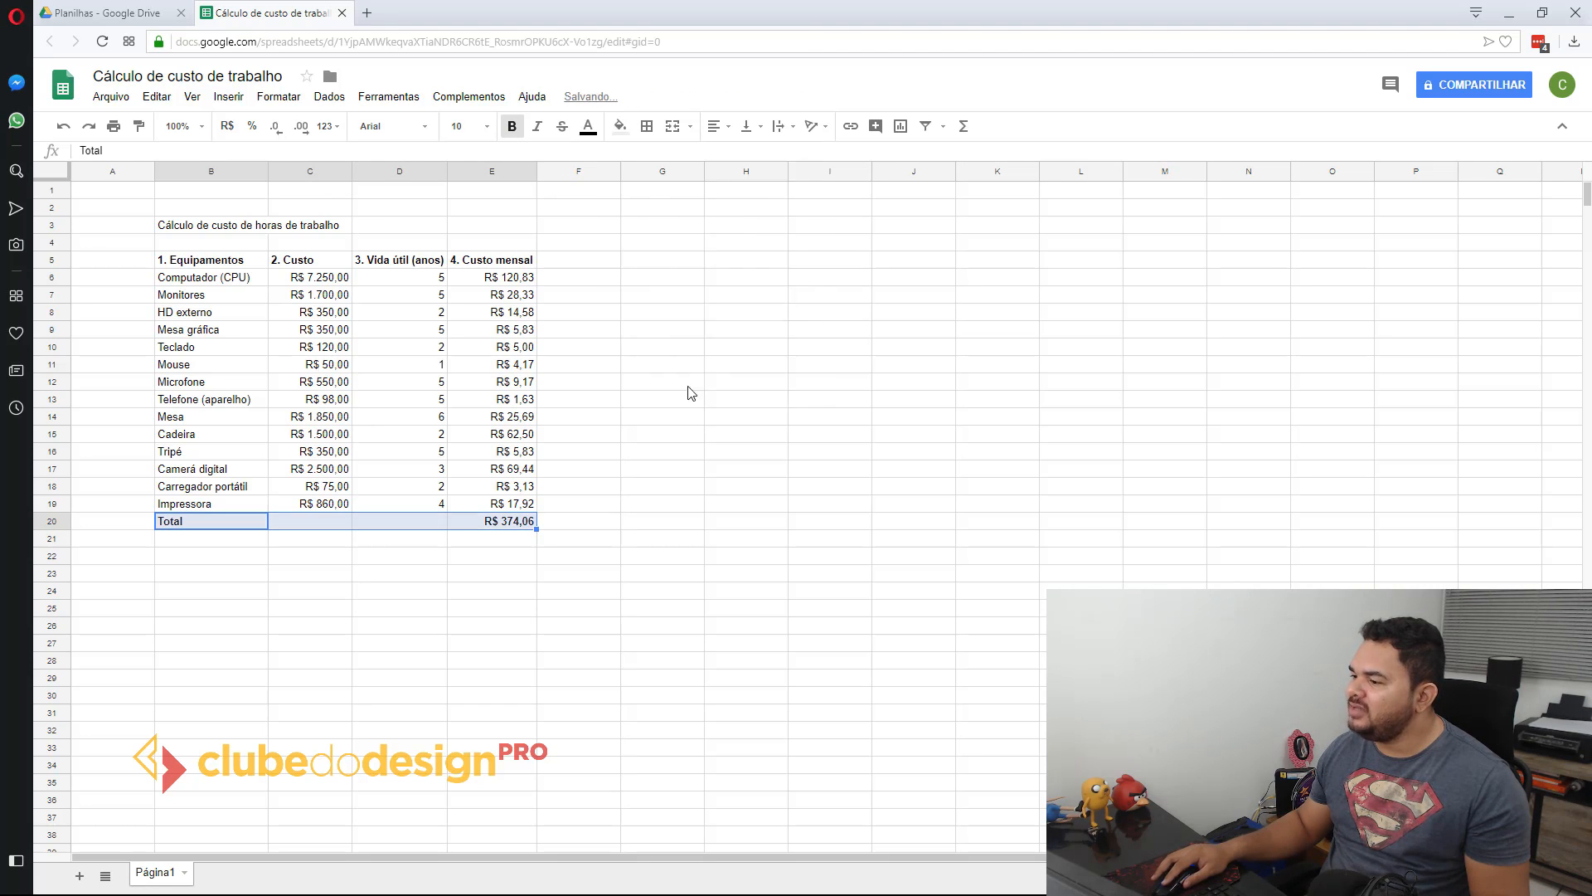
pyautogui.click(453, 353)
# Step: Format the Custo mensal column, E5:E19, in bold with the same light gray fill as the Total row
pyautogui.moveTo(488, 265); pyautogui.dragTo(475, 503)
pyautogui.click(512, 129)
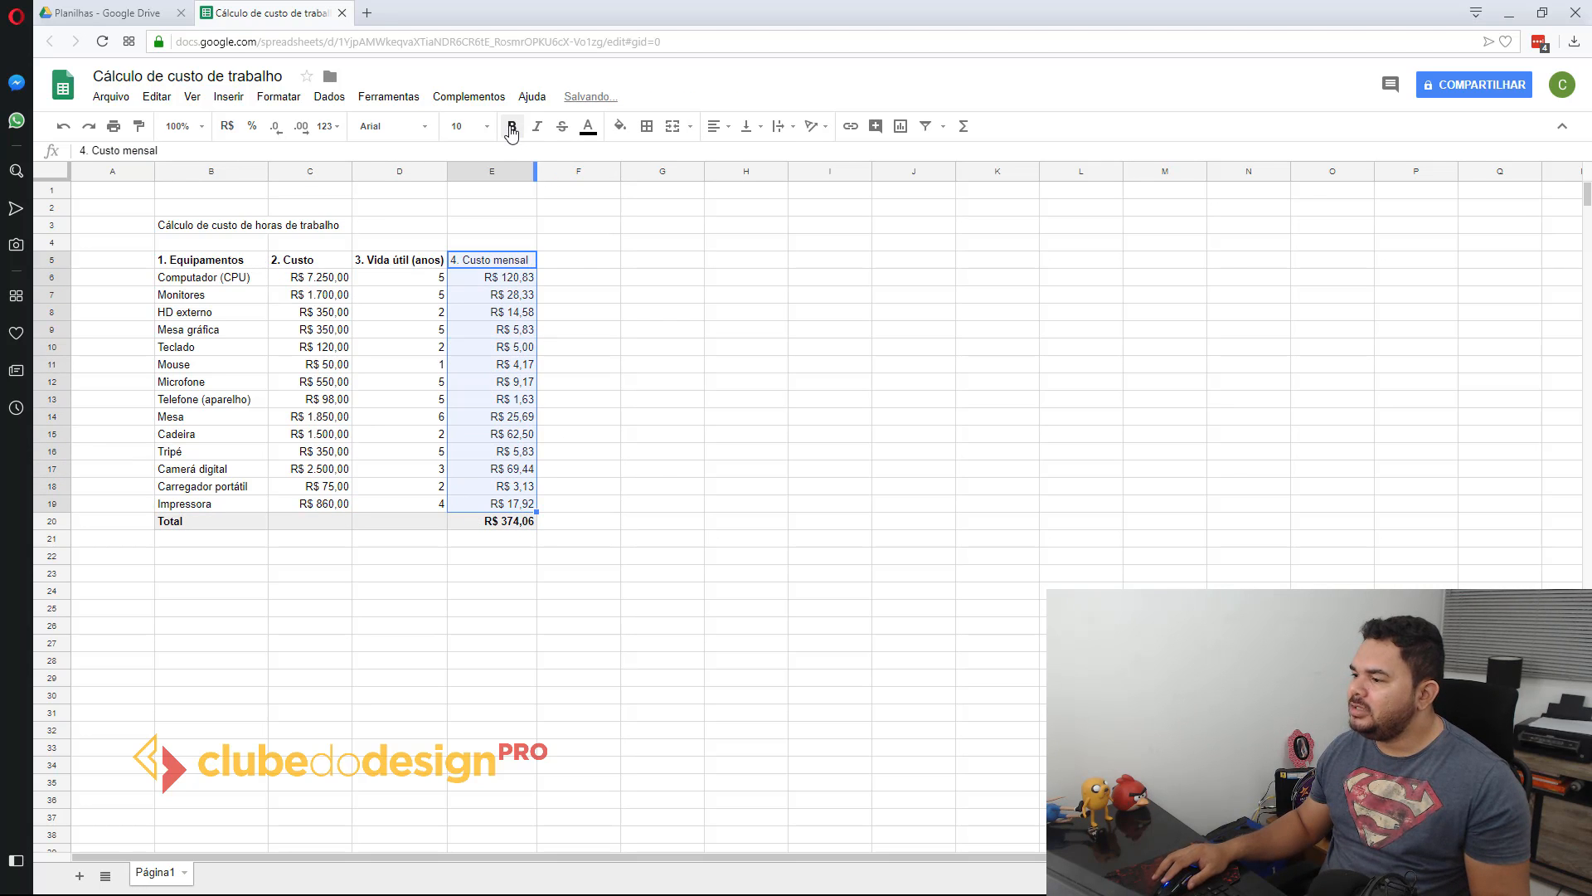
pyautogui.click(512, 129)
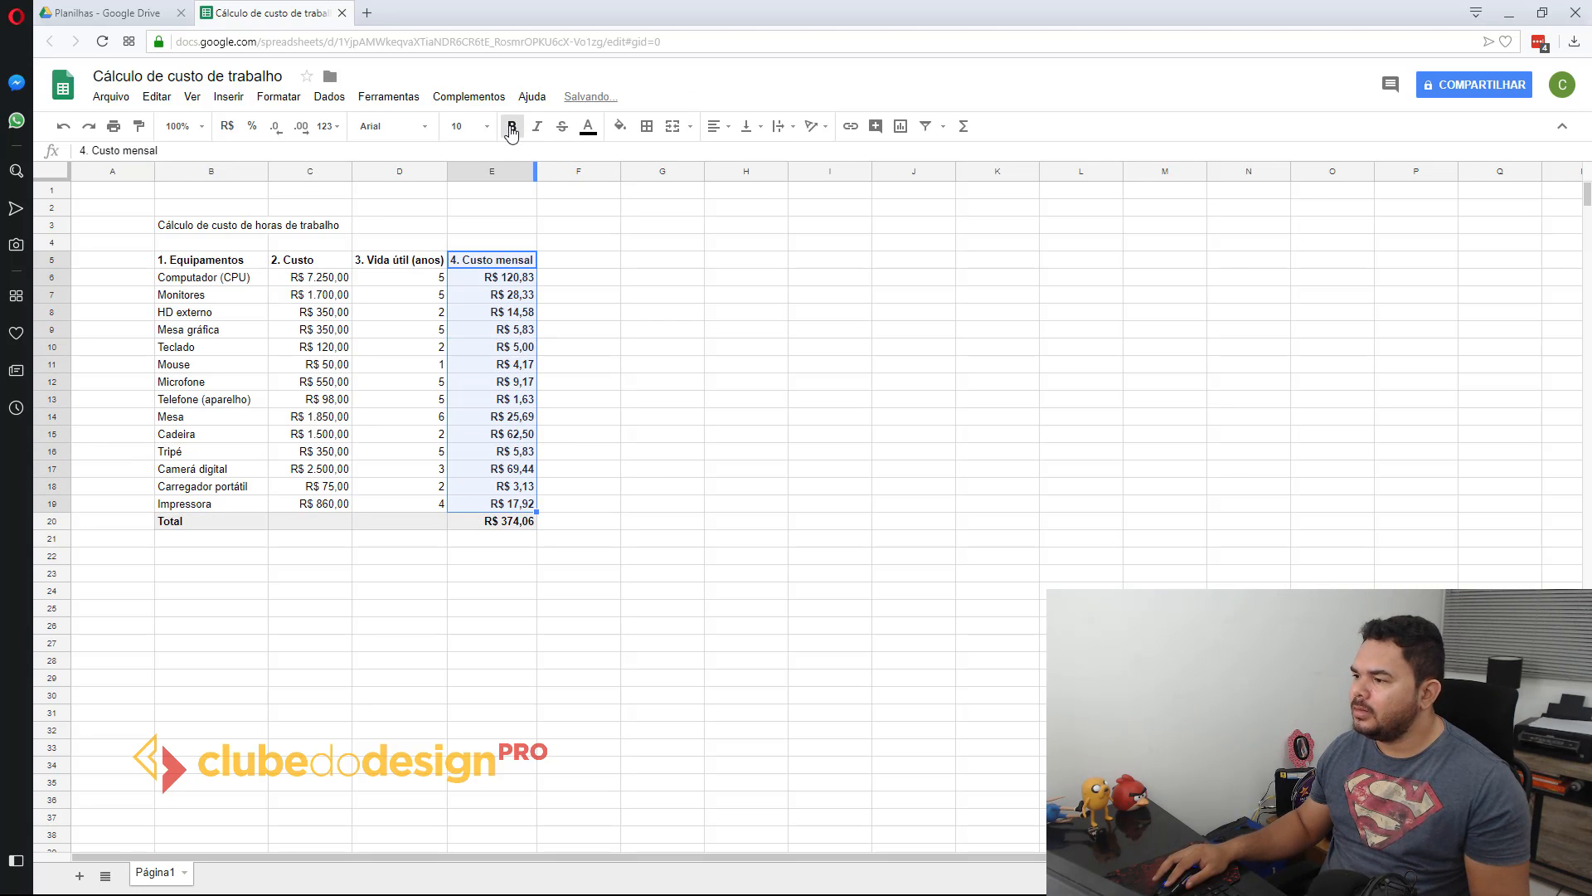
pyautogui.click(619, 127)
pyautogui.click(731, 179)
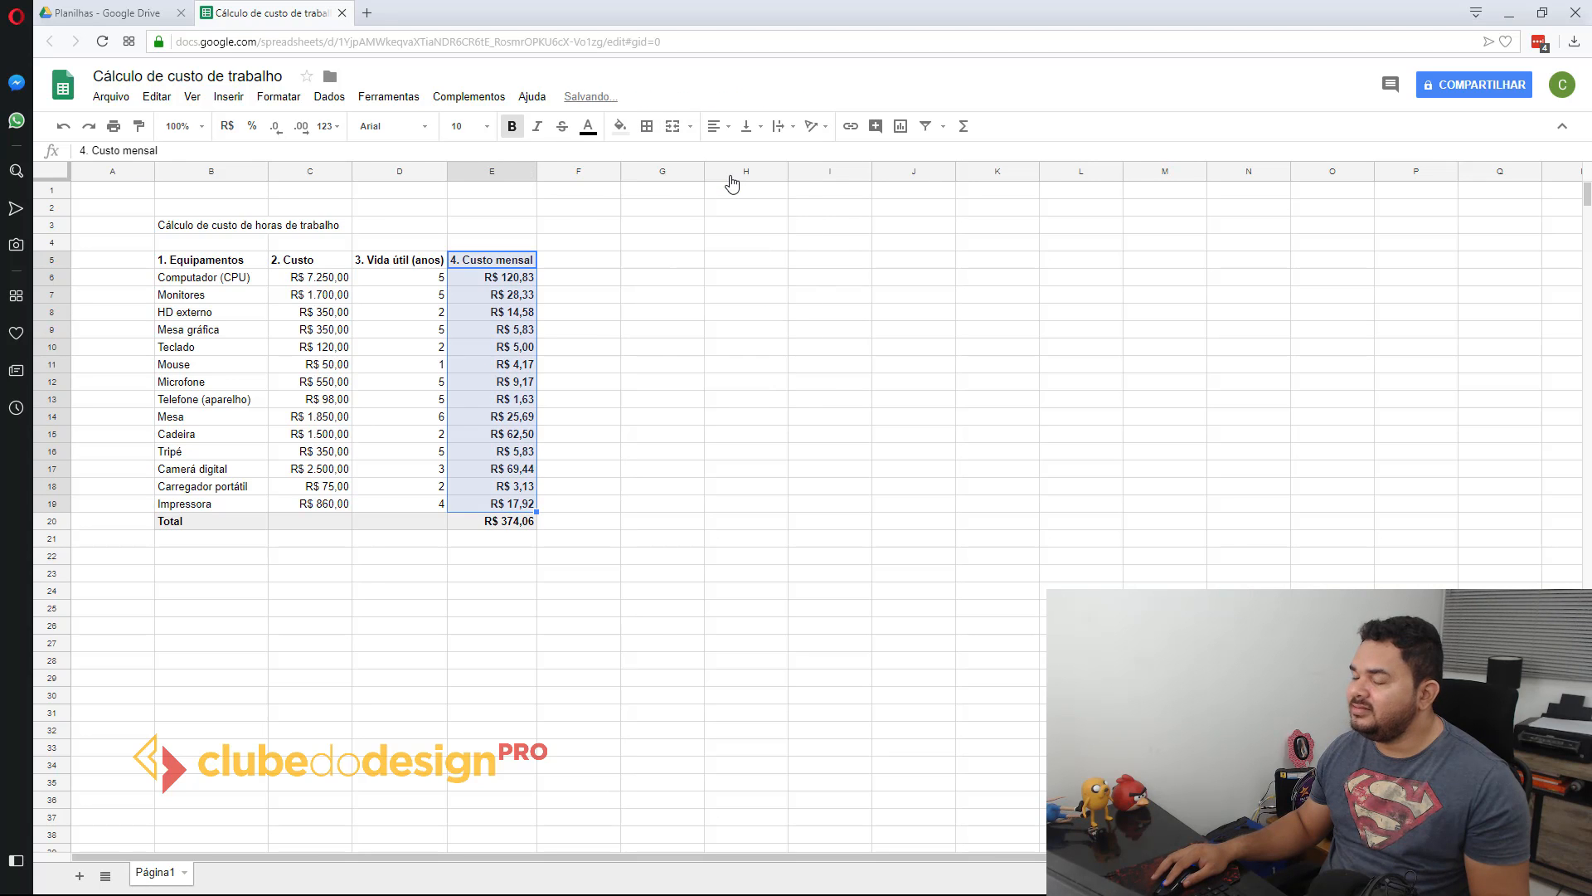
pyautogui.click(701, 366)
# Step: Fill the equipment table's header row B5:E5 with the same light gray
pyautogui.moveTo(209, 266); pyautogui.dragTo(498, 260)
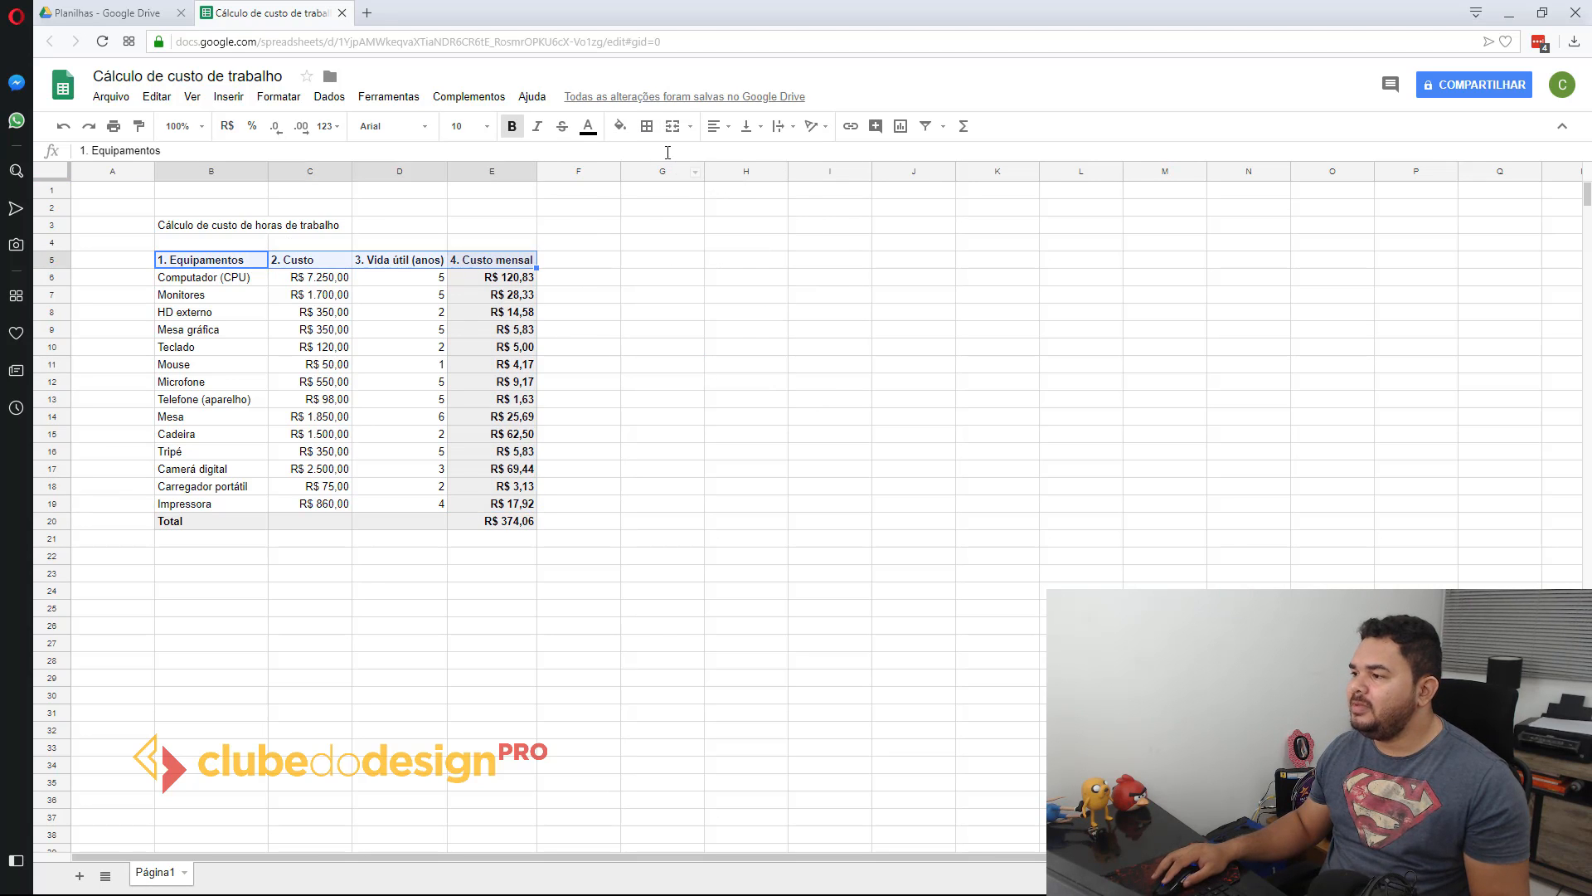
pyautogui.click(620, 127)
pyautogui.click(732, 179)
pyautogui.click(663, 399)
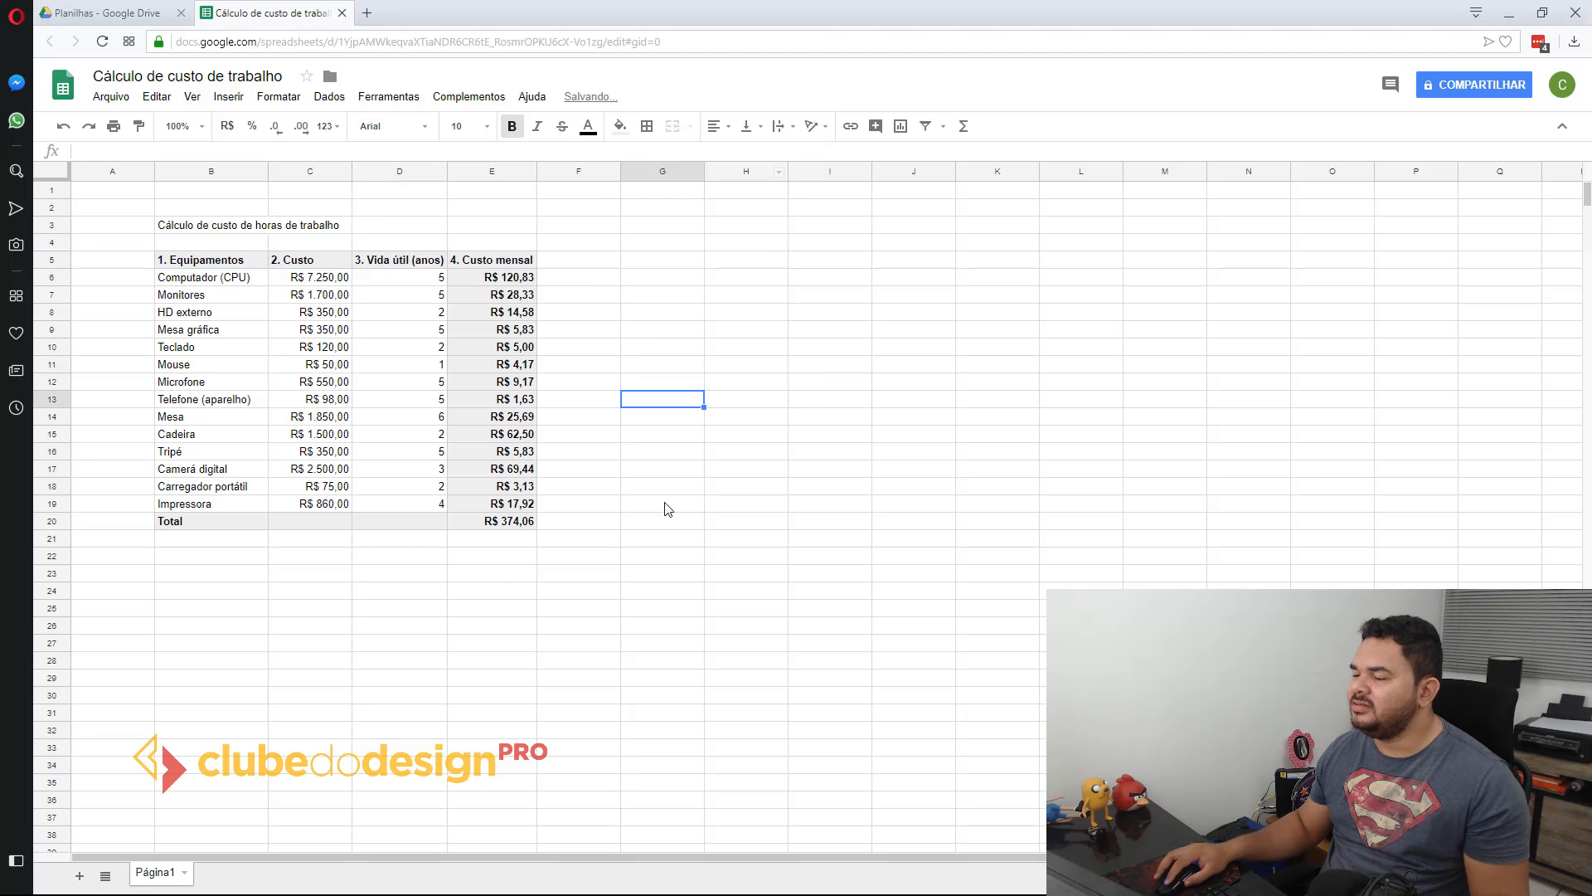
pyautogui.click(386, 594)
pyautogui.click(524, 612)
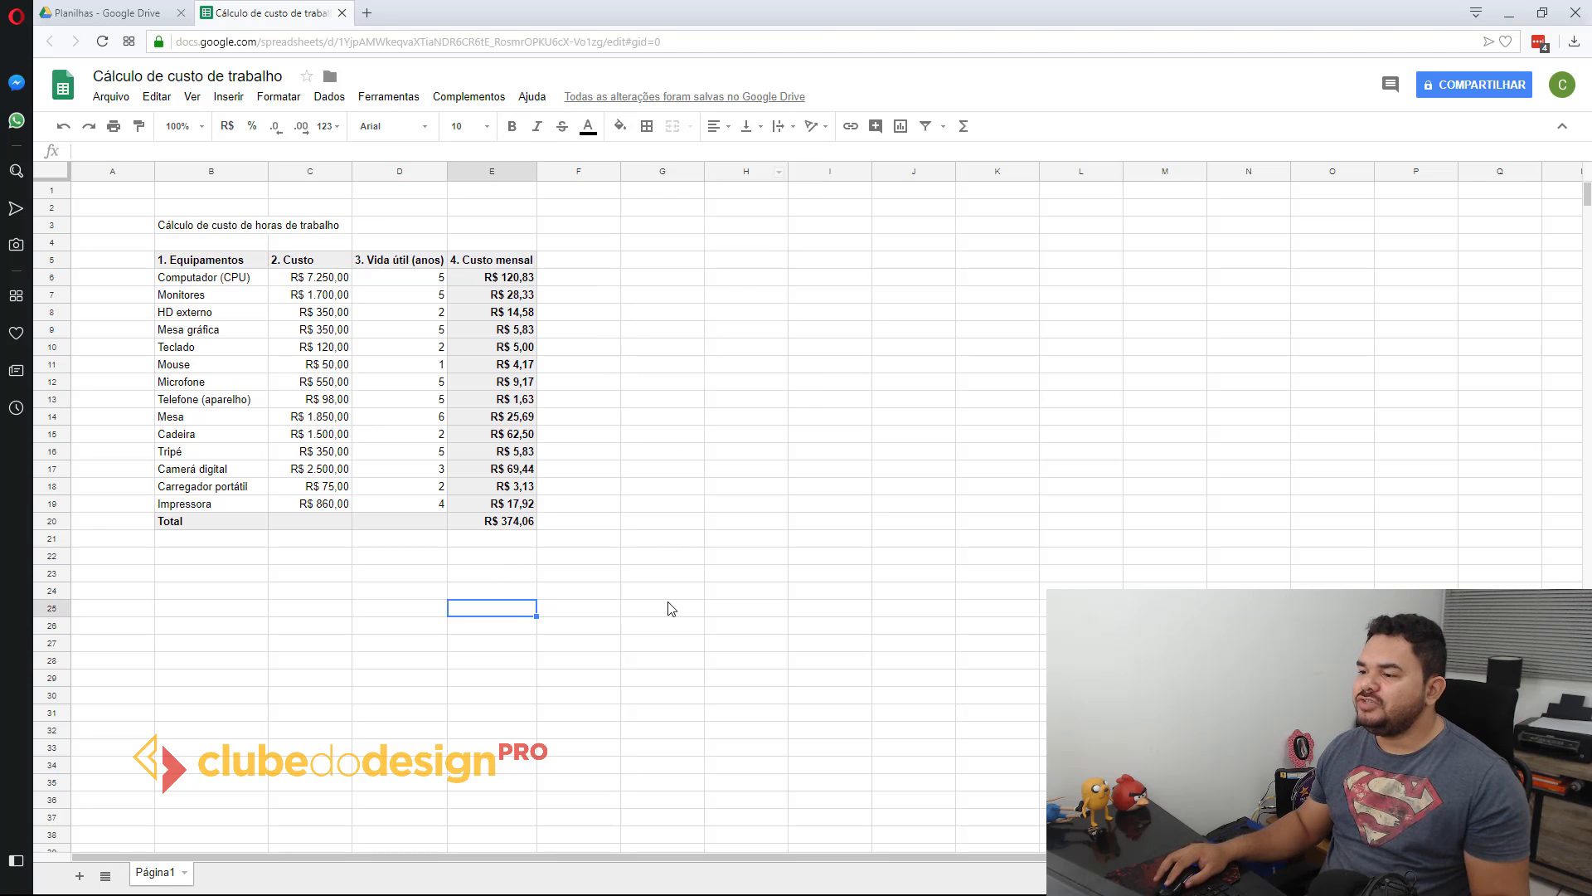
pyautogui.click(664, 643)
pyautogui.click(241, 580)
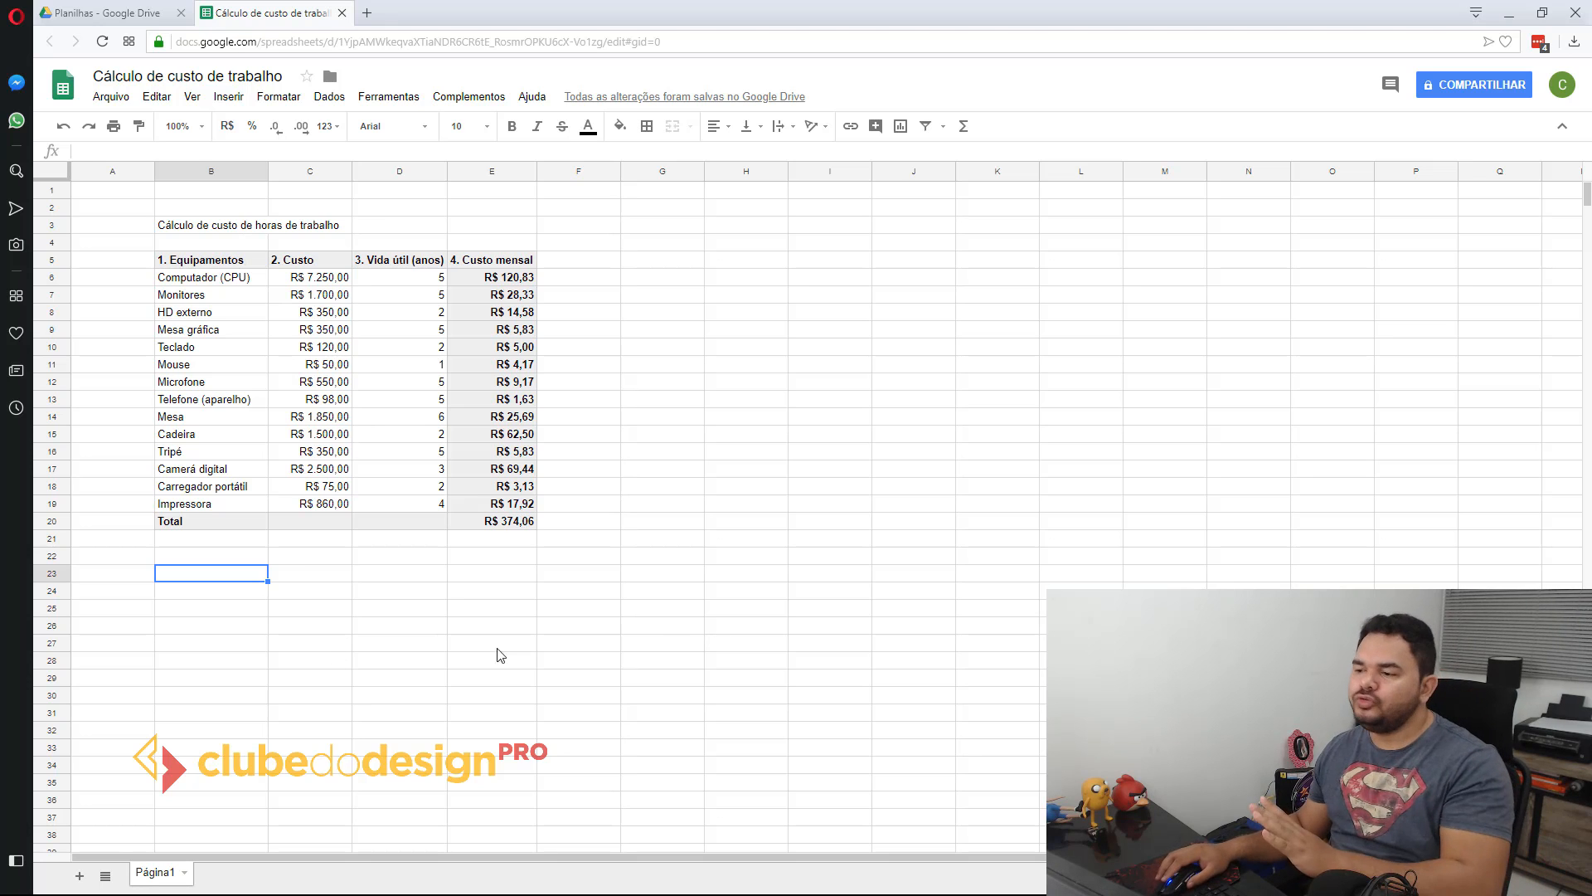
pyautogui.click(229, 557)
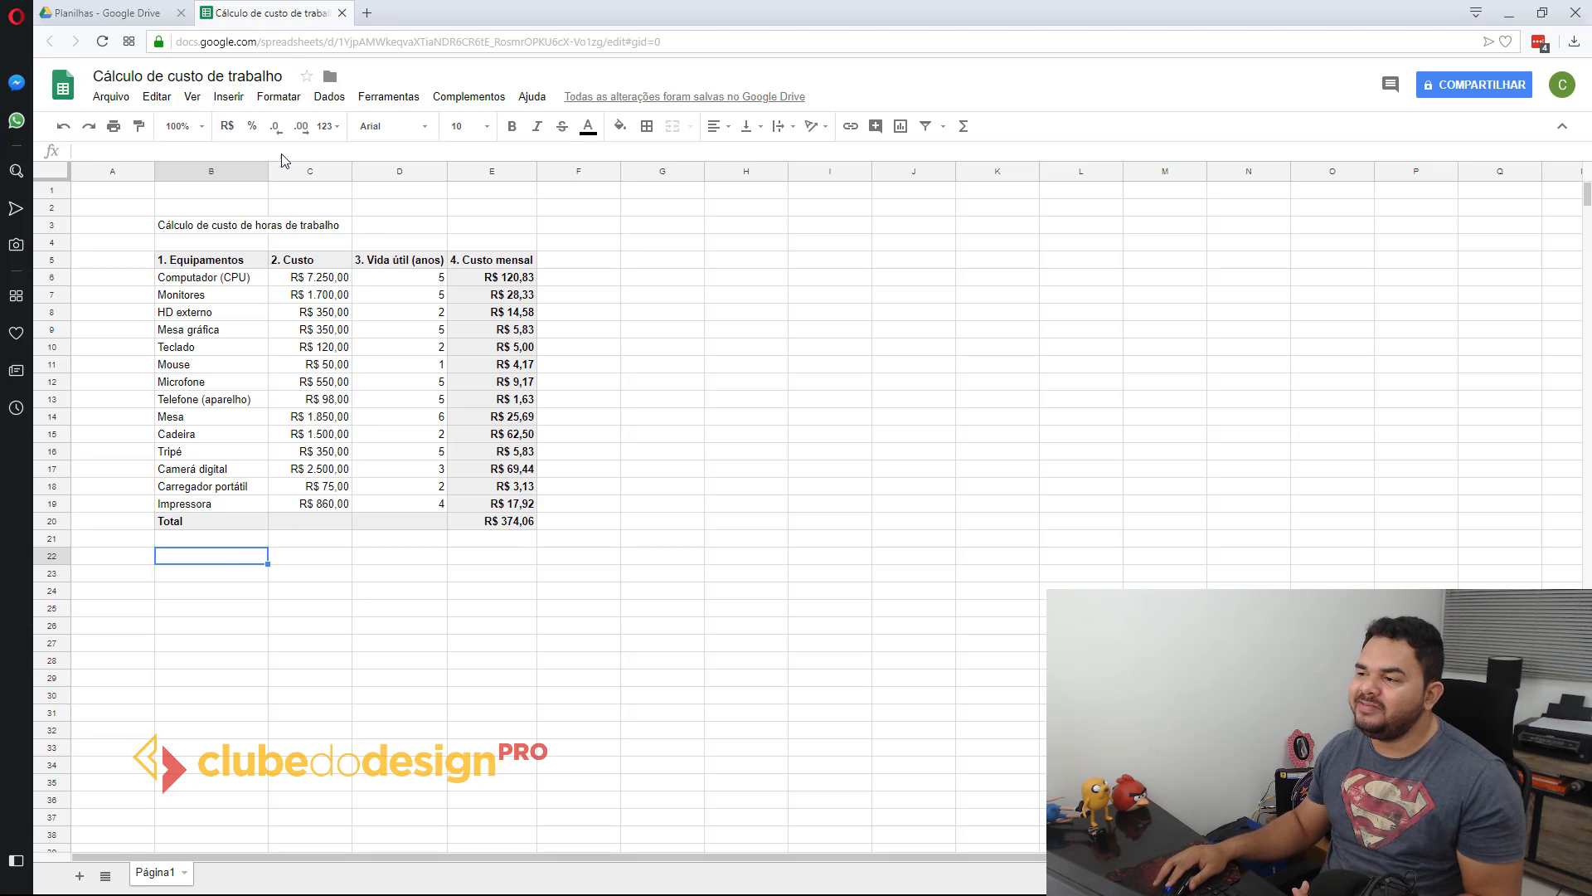
pyautogui.click(281, 572)
pyautogui.click(202, 555)
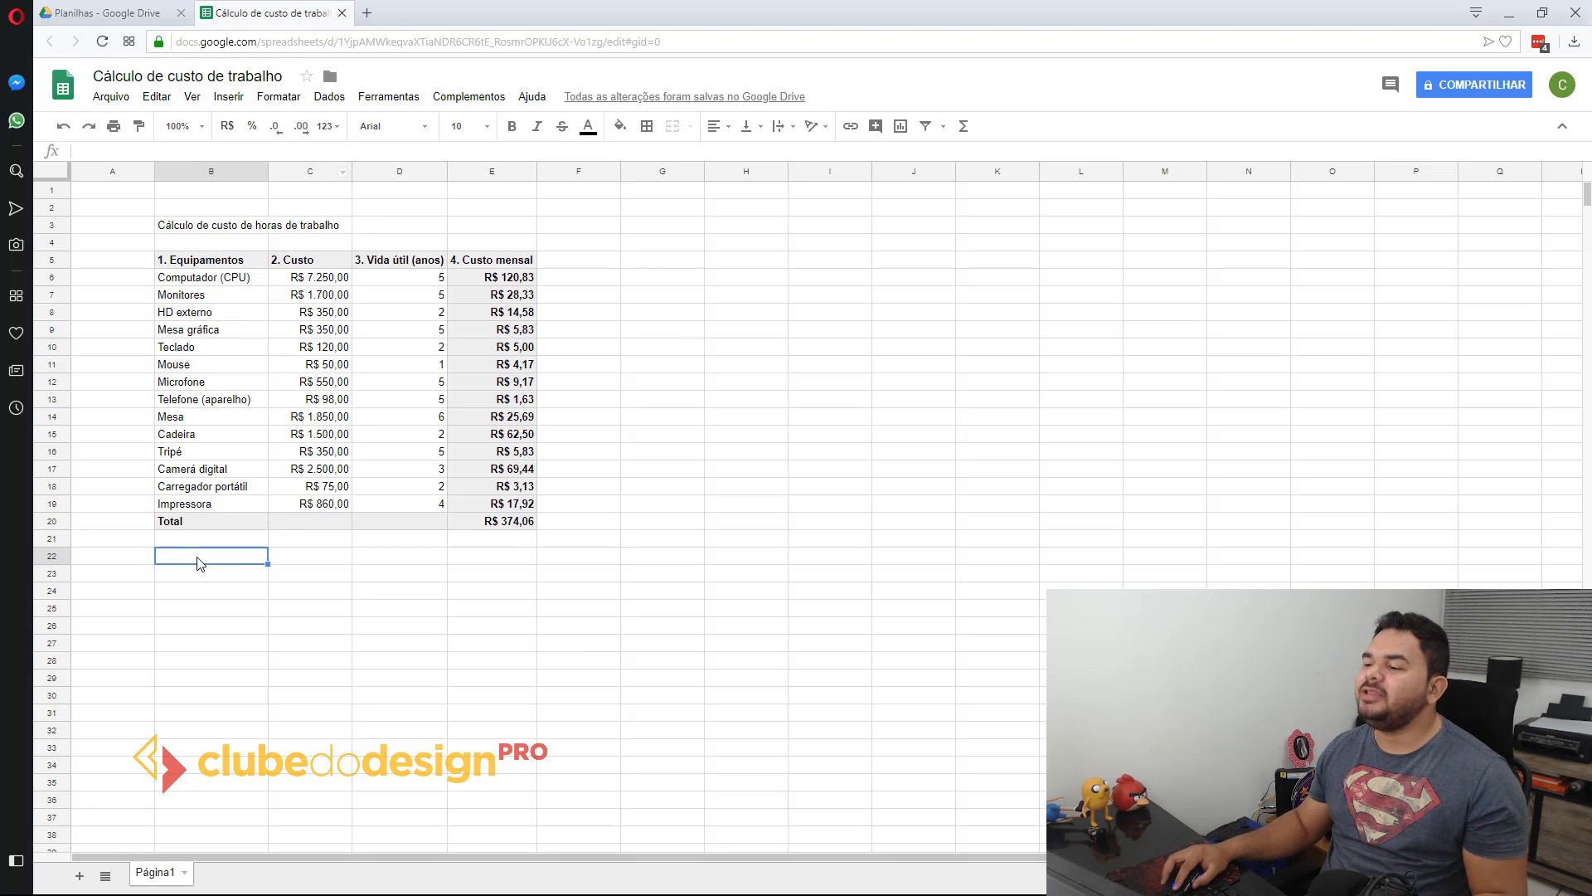